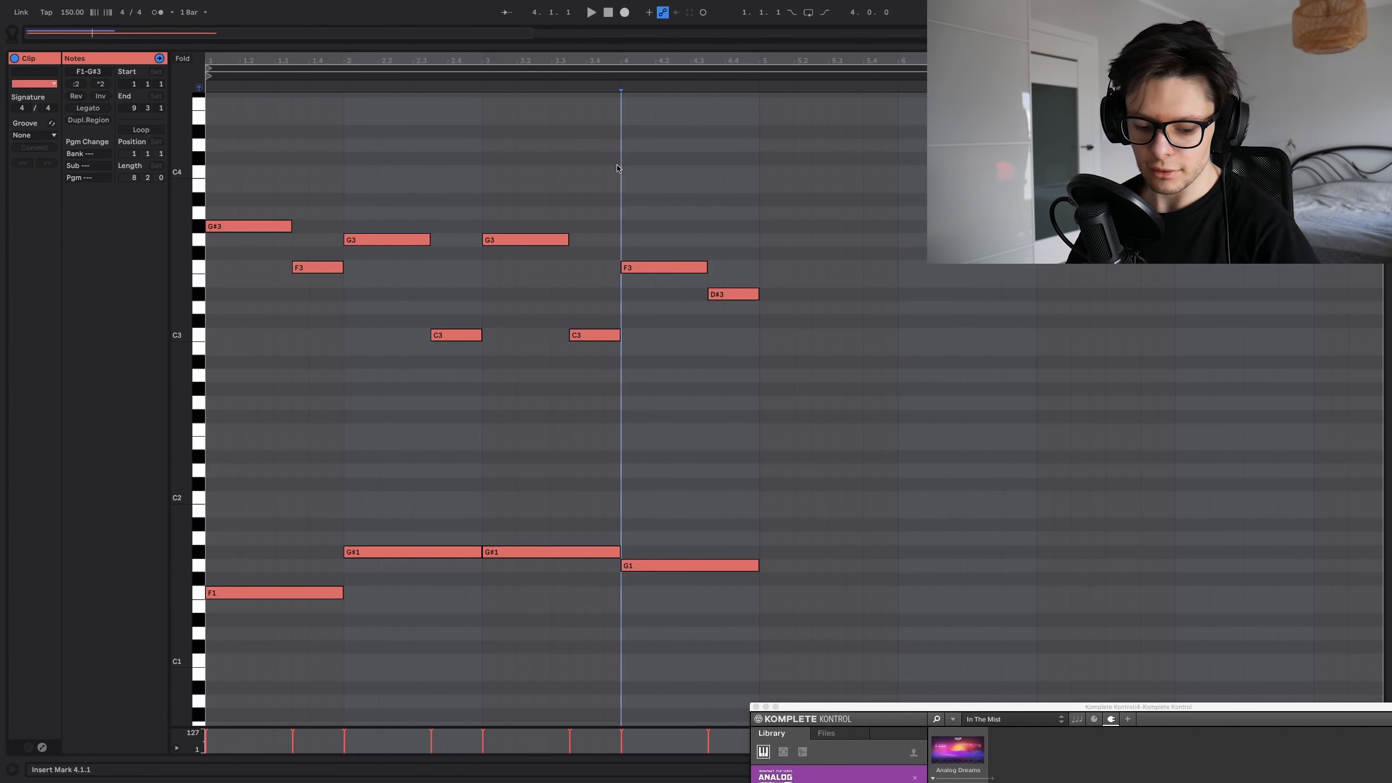
# Step: Play back the opening of the melody clip and return to the track's device chain
pyautogui.hotkey('shift', 'Tab')
pyautogui.press('space')
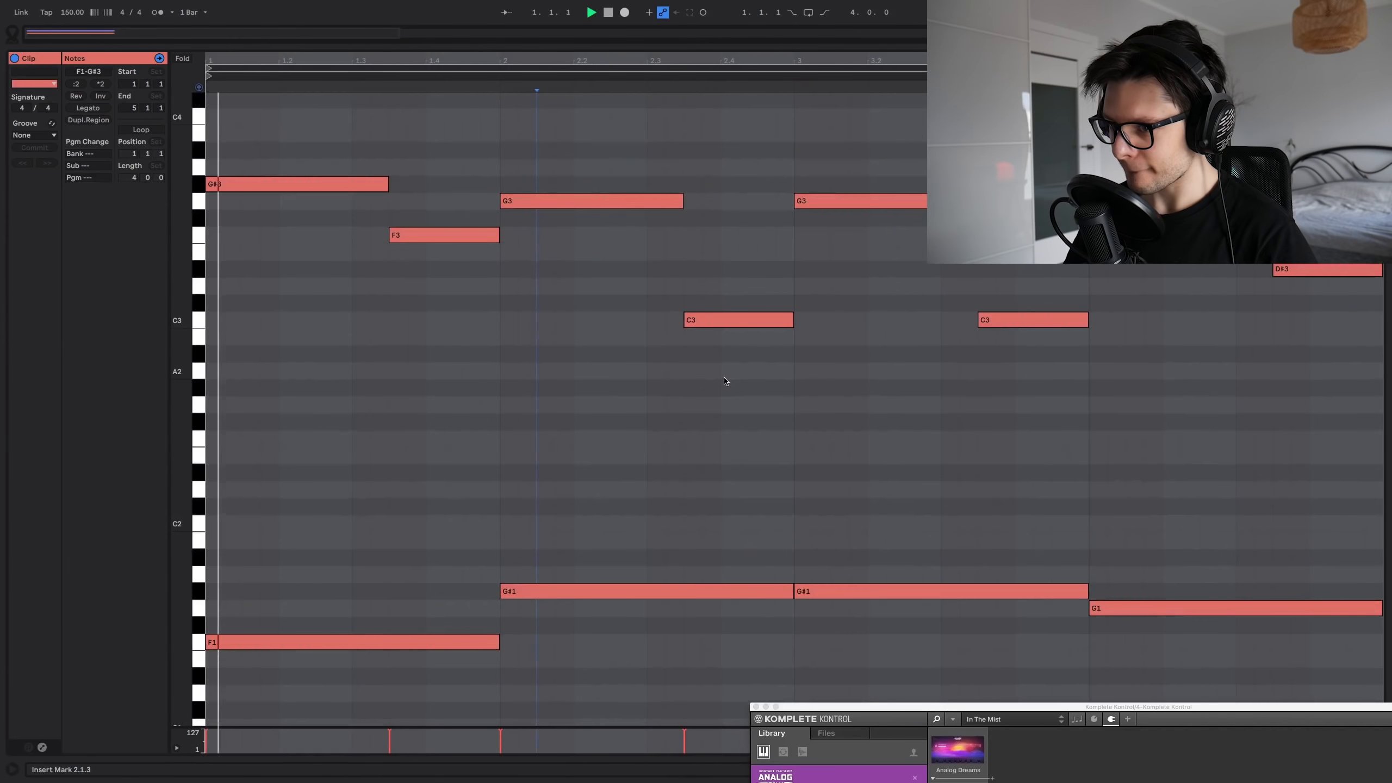
pyautogui.press('space')
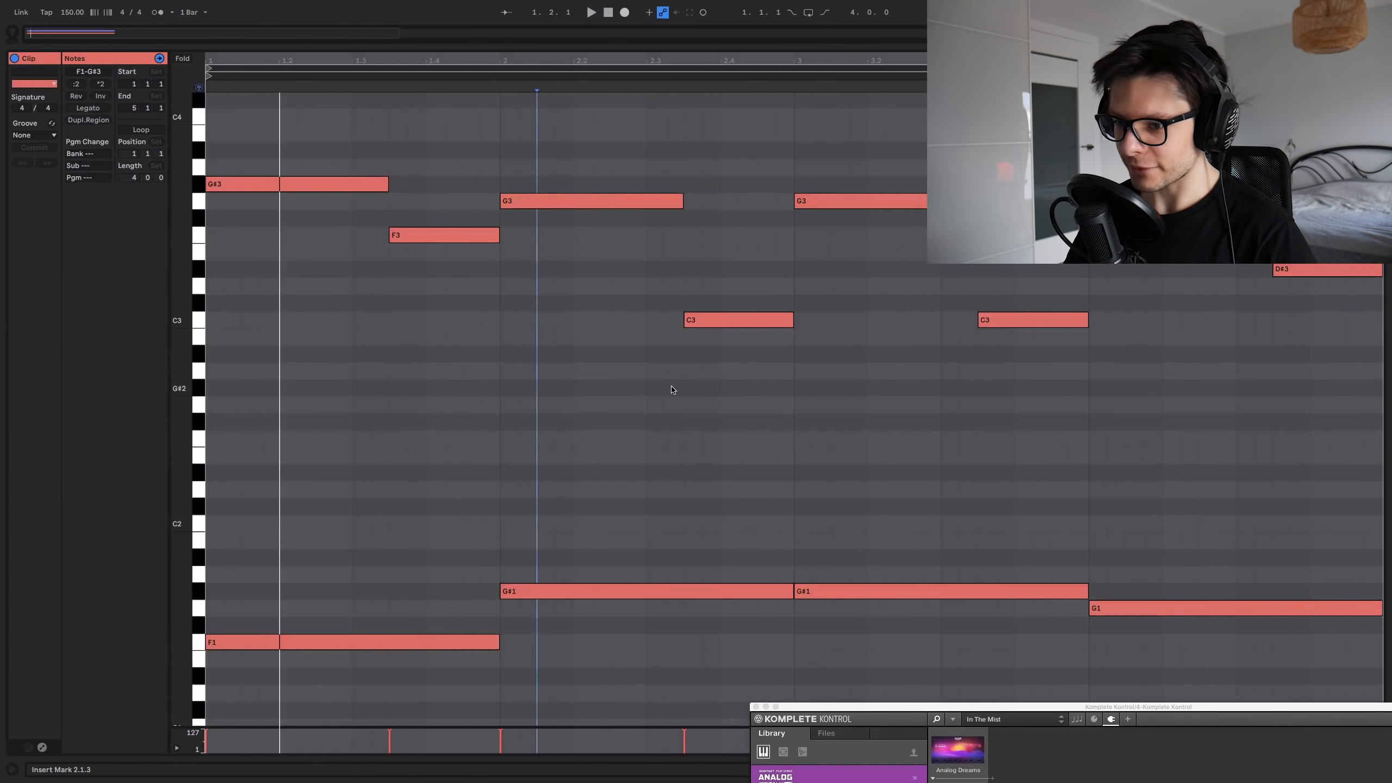
pyautogui.hotkey('shift', 'Tab')
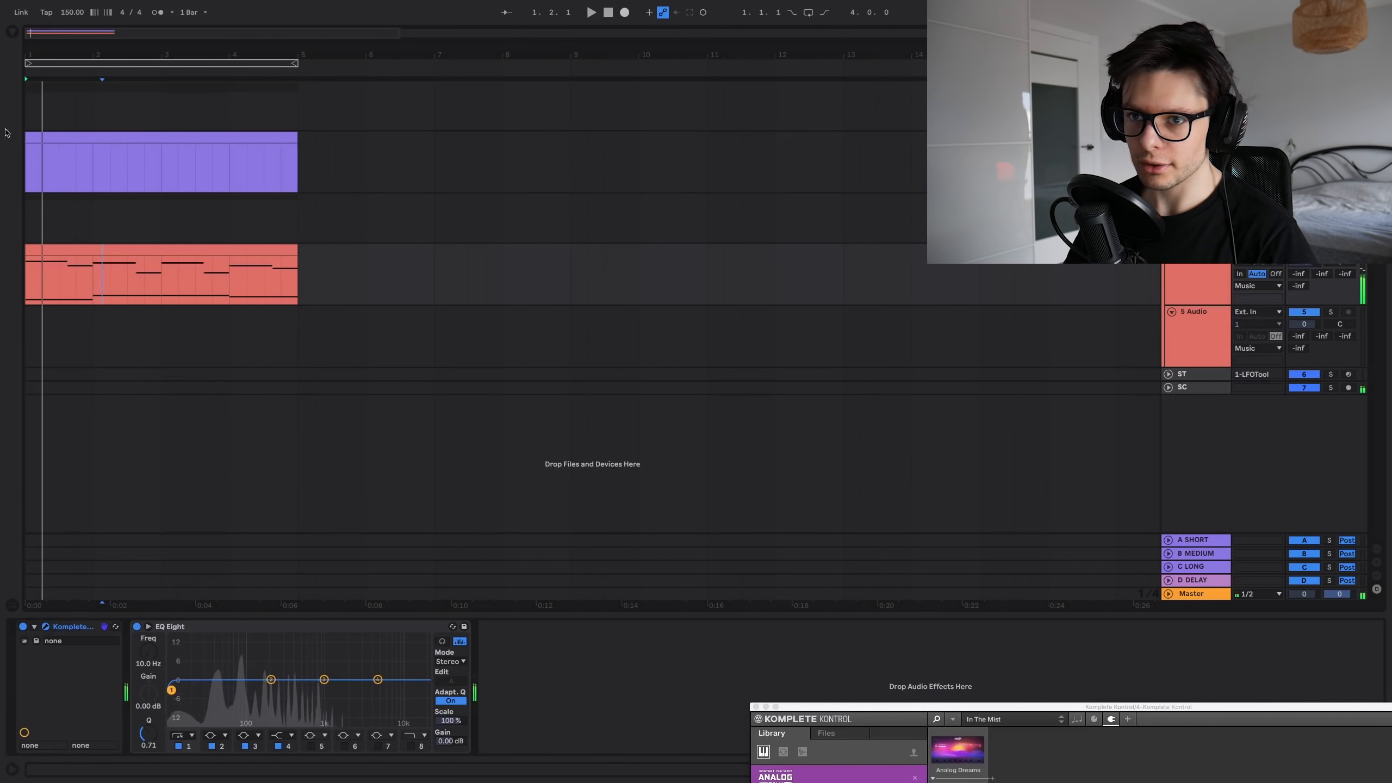
# Step: Add the ANTI MUD COMPRESSOR rack to the melody track with OTT 29, ANTI MID 44 and OTT TIME 127
pyautogui.press('super+alt+b')
pyautogui.doubleClick(197, 79)
pyautogui.press('space')
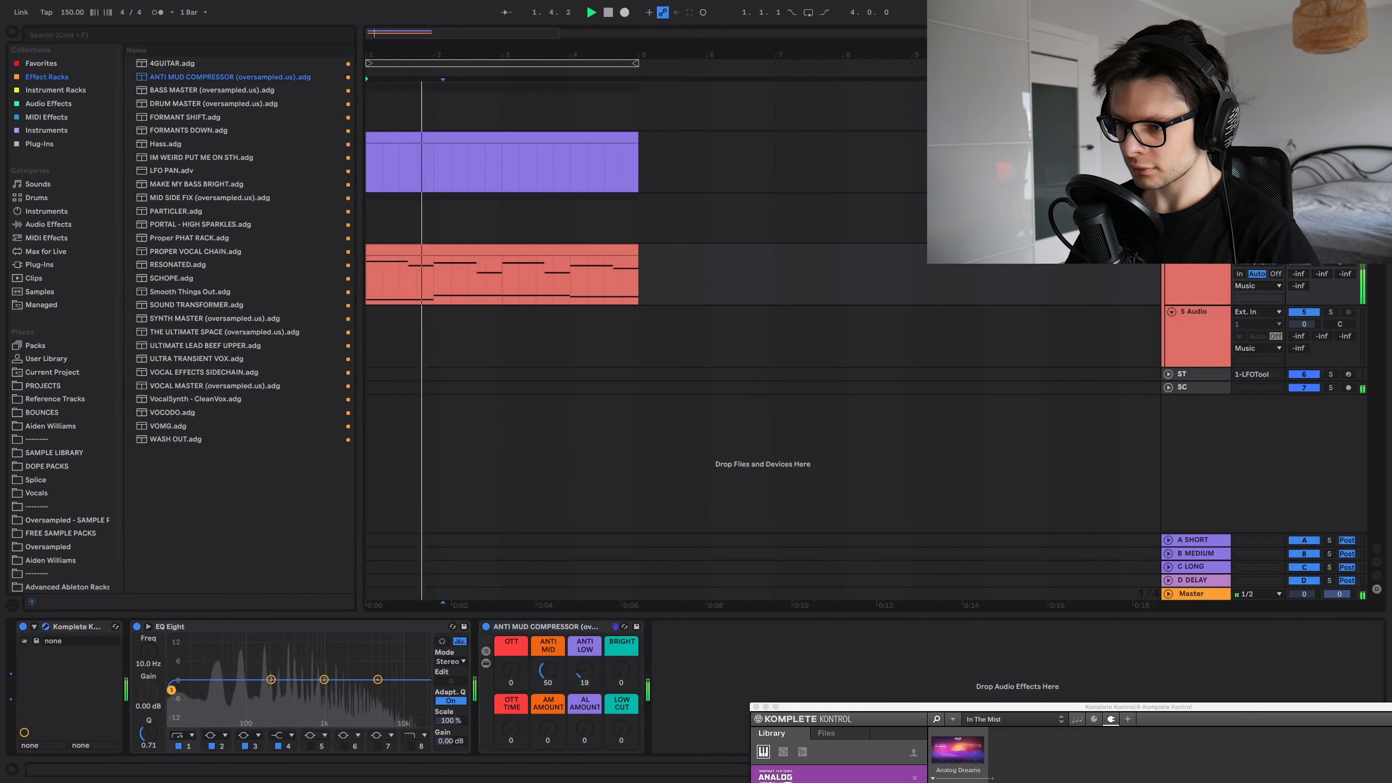
pyautogui.moveTo(510, 670); pyautogui.dragTo(510, 668)
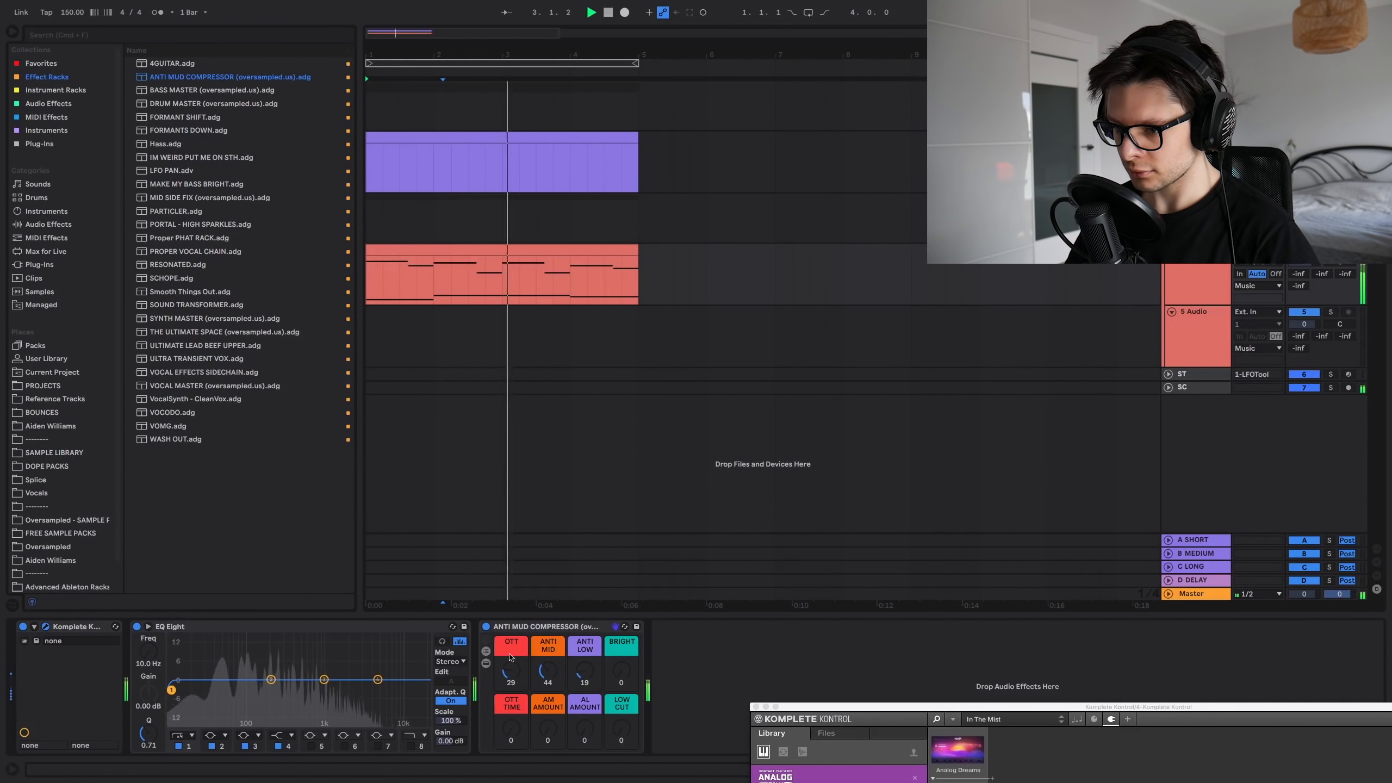
pyautogui.moveTo(511, 728); pyautogui.dragTo(511, 631)
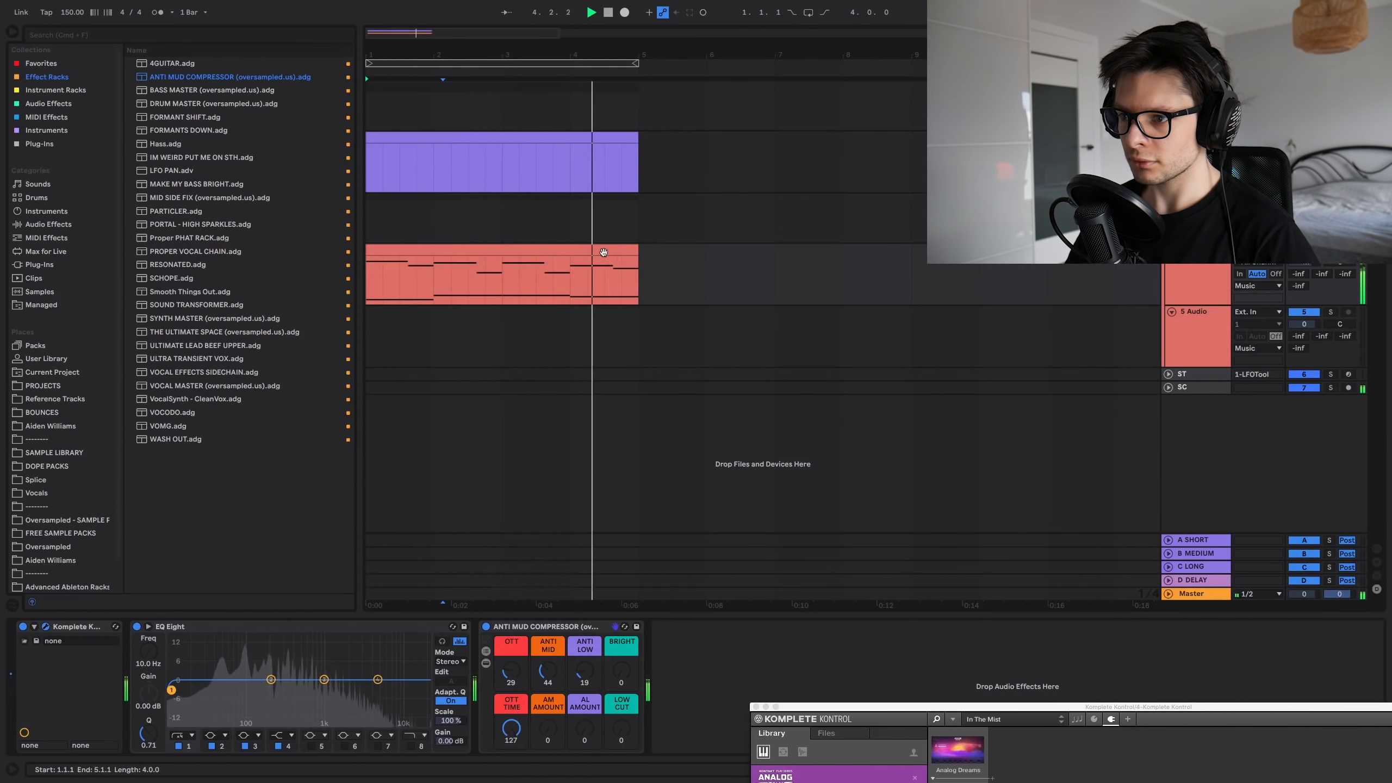
pyautogui.press('space')
# Step: Add the Secret Sauce effect after the ANTI MUD COMPRESSOR rack and load its ICE preset
pyautogui.click(49, 103)
pyautogui.doubleClick(172, 439)
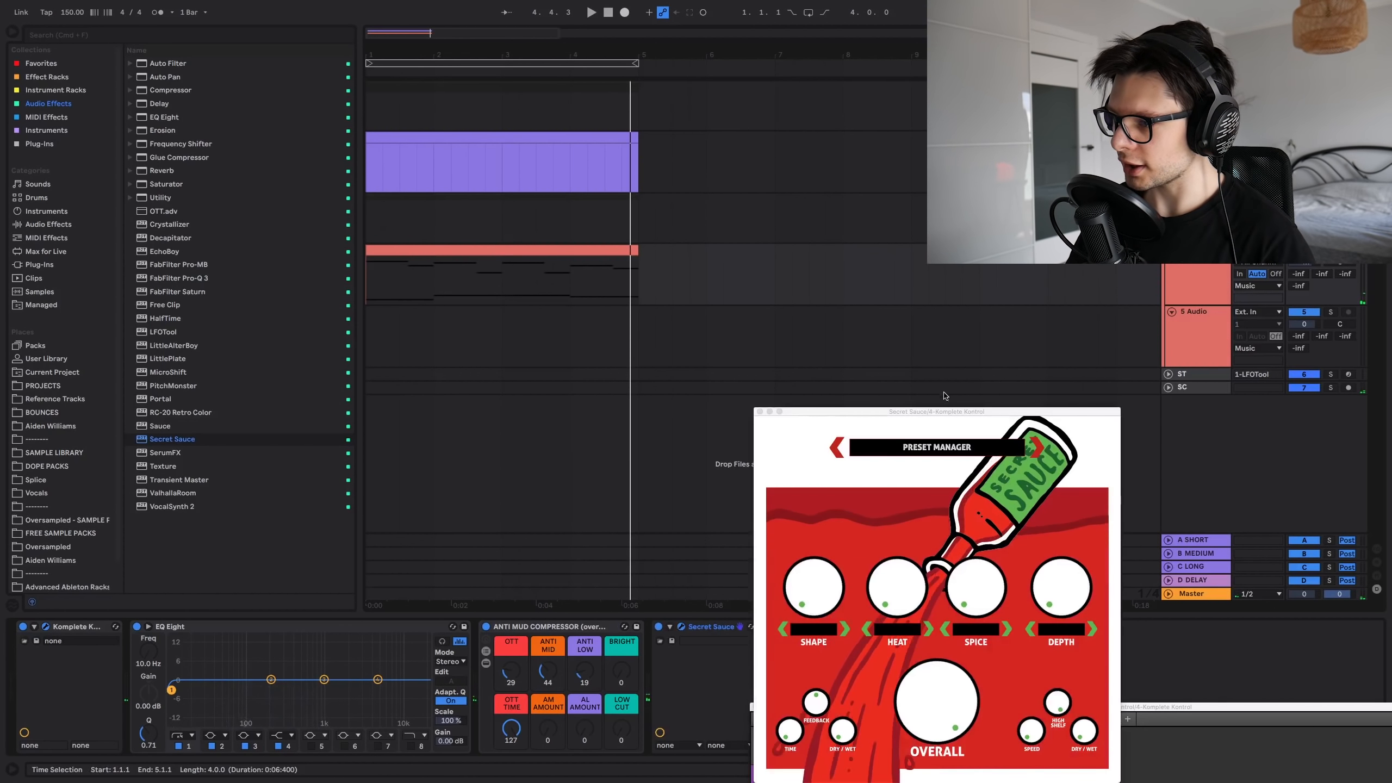
pyautogui.moveTo(942, 411); pyautogui.dragTo(892, 146)
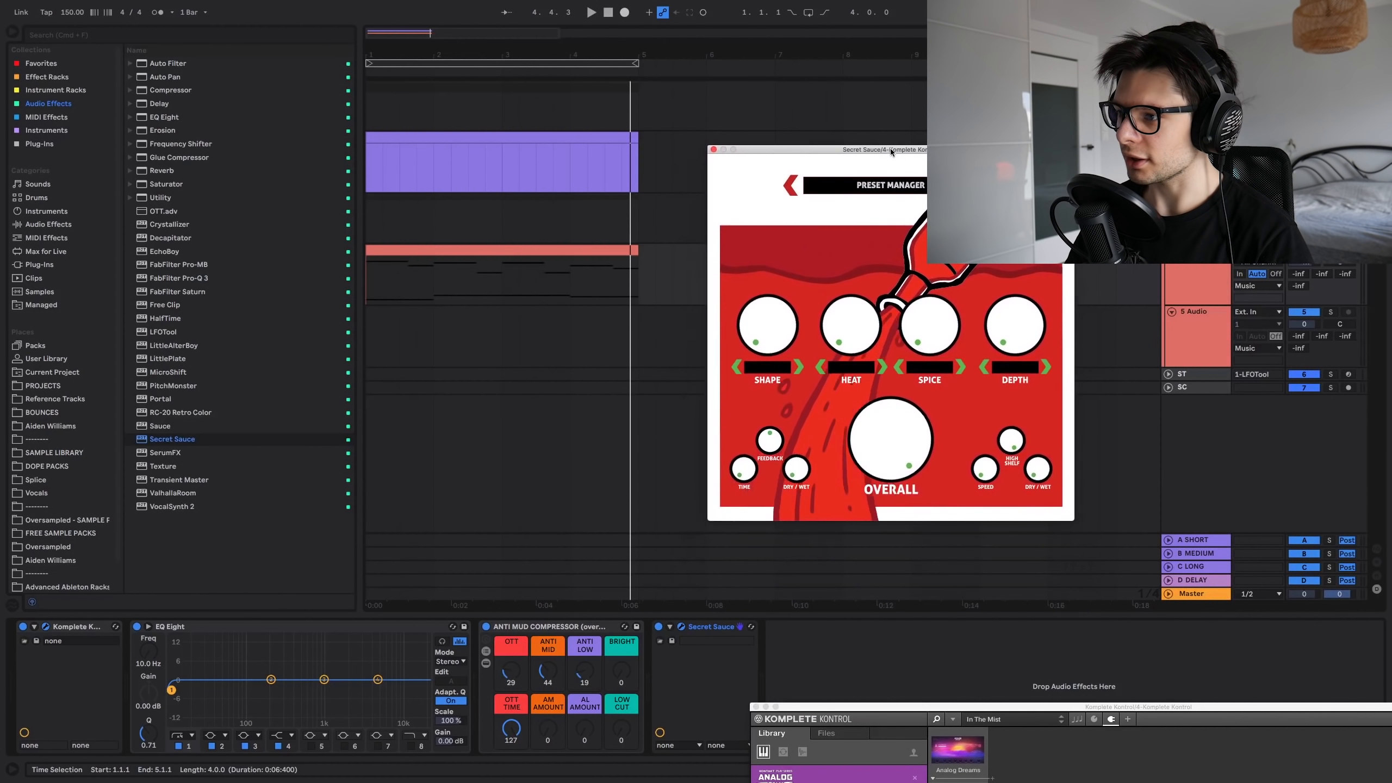
pyautogui.click(914, 191)
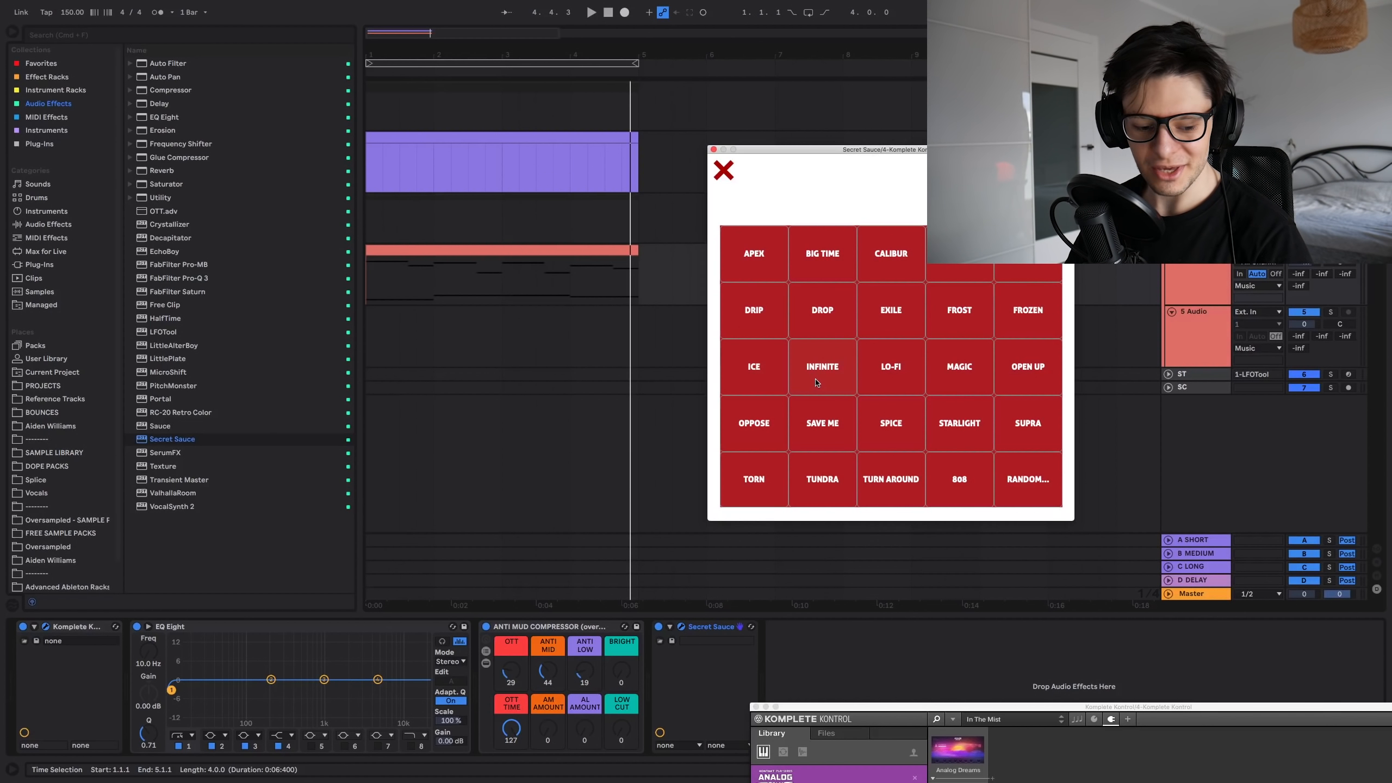
pyautogui.press('space')
pyautogui.click(753, 367)
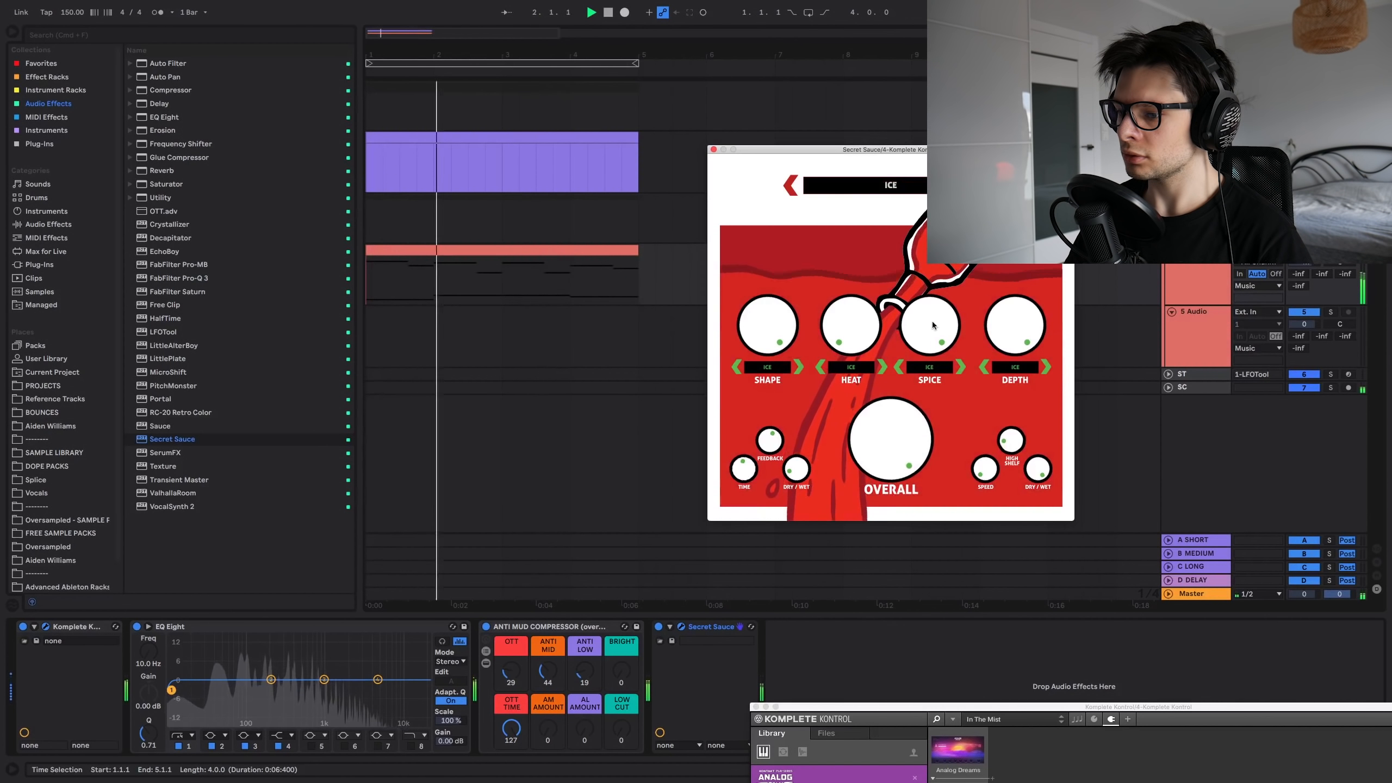
# Step: Add an EQ Eight after Secret Sauce, cutting the lows and dipping 178 Hz by 2.60 dB and the upper range, and close the plug-in windows
pyautogui.click(167, 119)
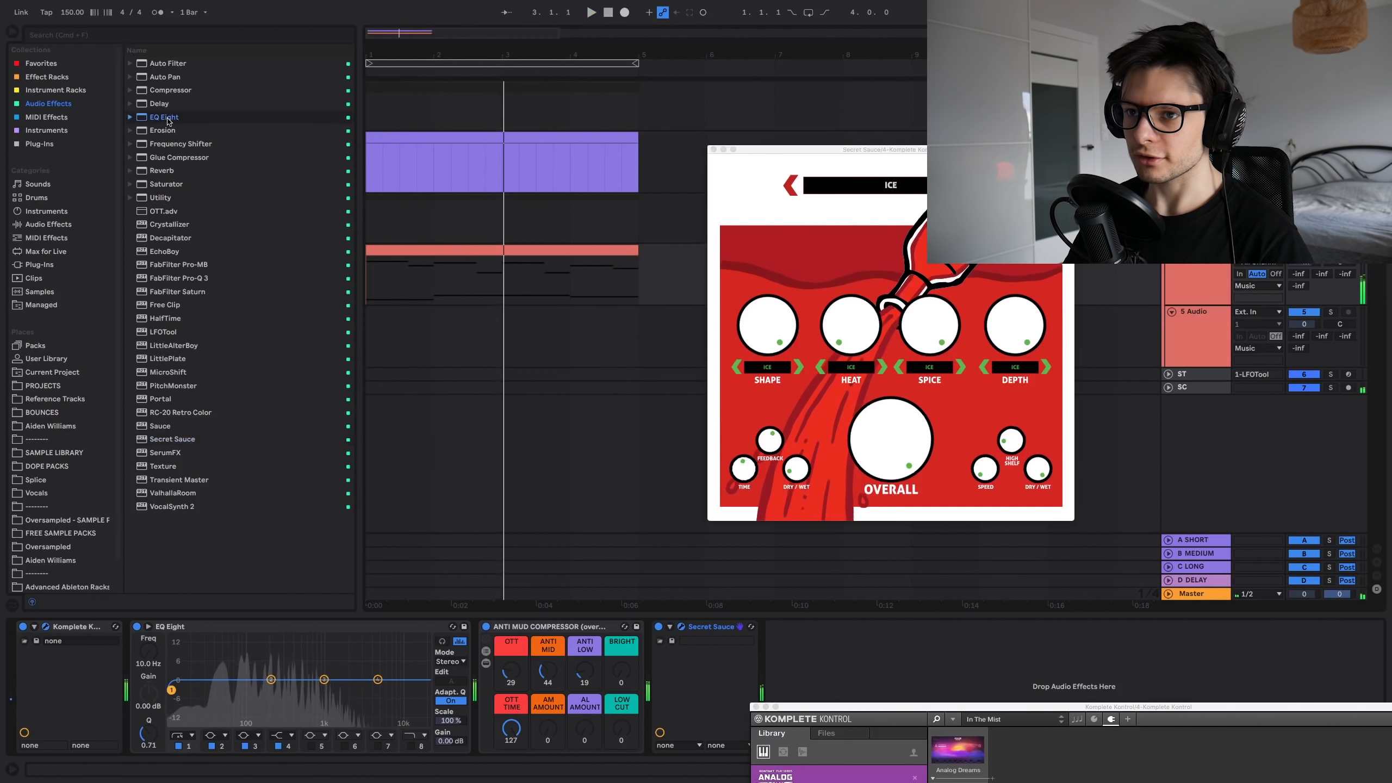
pyautogui.moveTo(167, 118); pyautogui.dragTo(1004, 699)
pyautogui.press('space')
pyautogui.press('space')
pyautogui.moveTo(808, 690); pyautogui.dragTo(838, 695)
pyautogui.moveTo(1004, 699)
pyautogui.mouseDown()
pyautogui.moveTo(1009, 666)
pyautogui.moveTo(1007, 694)
pyautogui.mouseUp()
pyautogui.moveTo(907, 679); pyautogui.dragTo(902, 688)
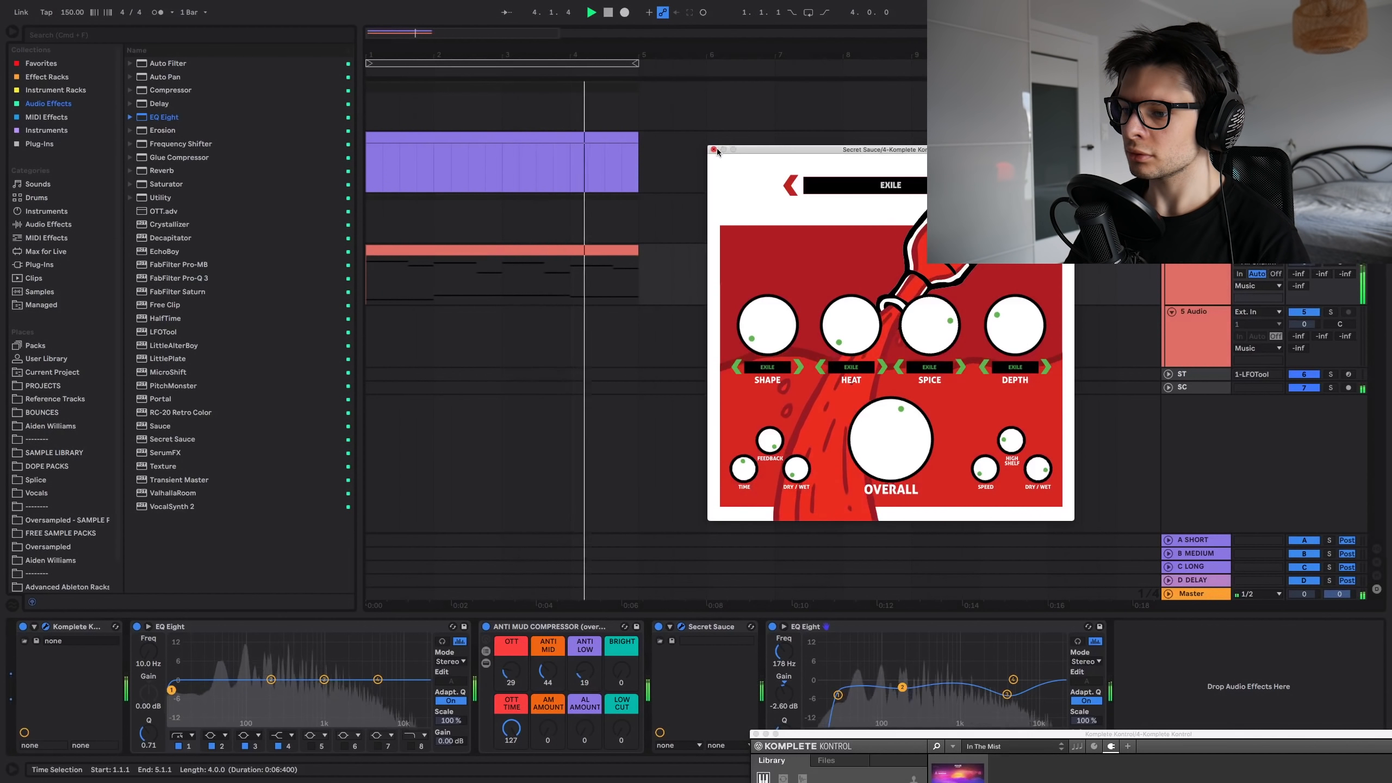
pyautogui.click(714, 149)
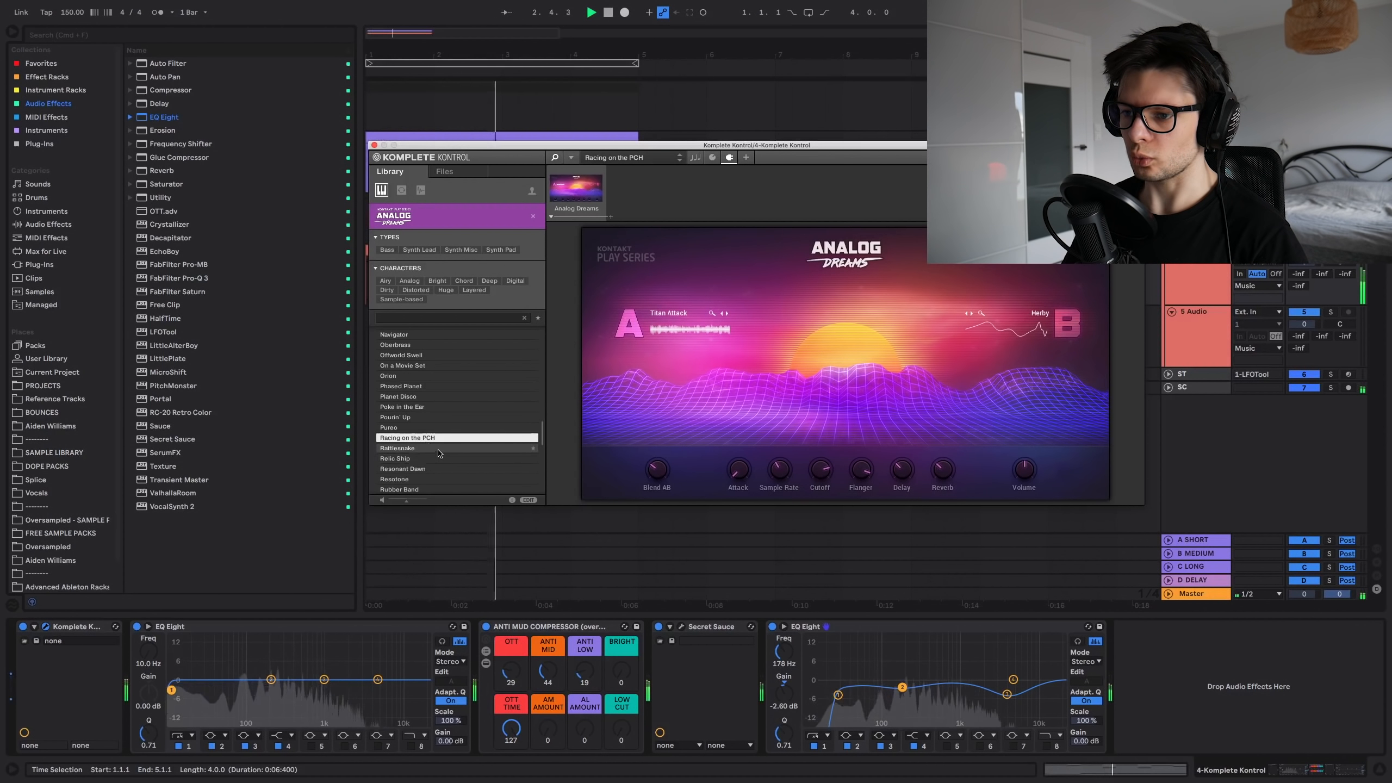
pyautogui.click(374, 145)
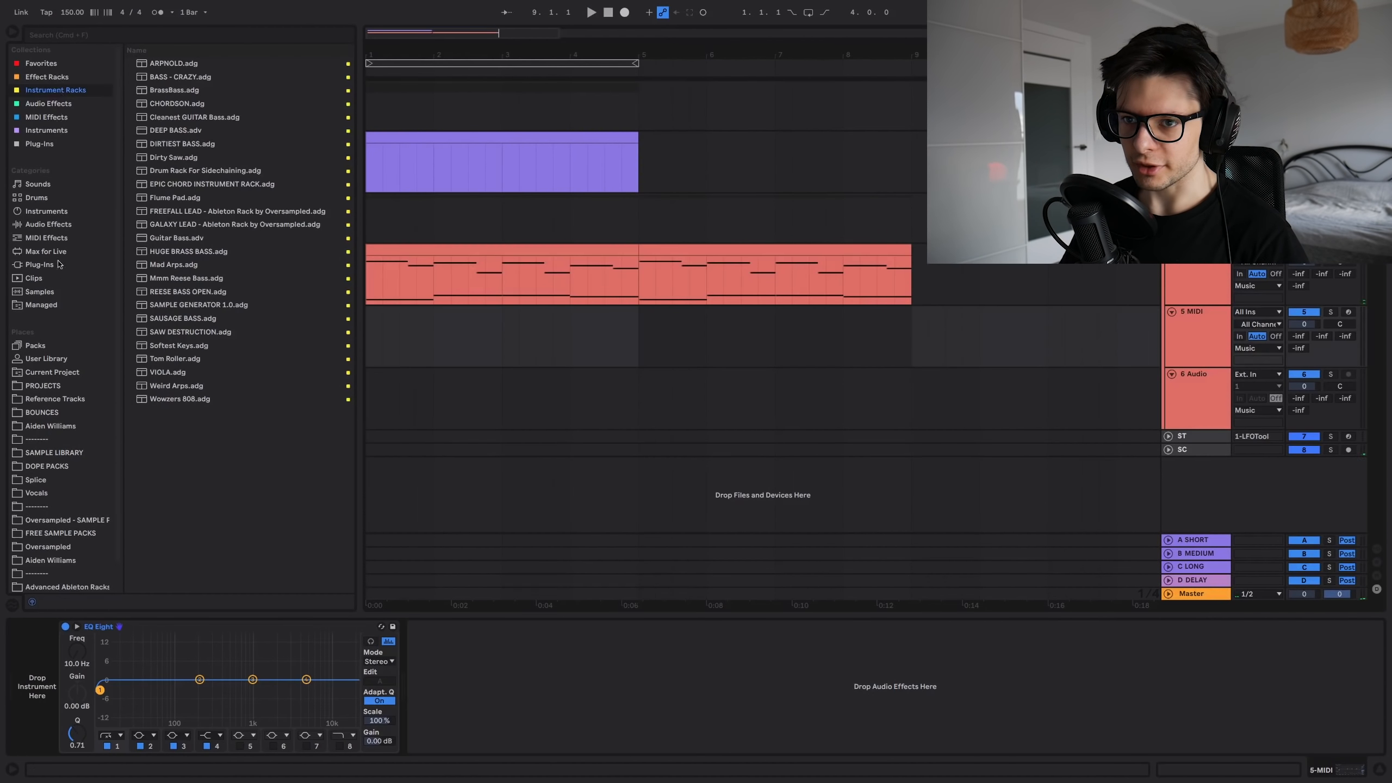
# Step: Load Serum with the REESE - Spring preset on the new MIDI track and move its window off the arrangement
pyautogui.click(40, 144)
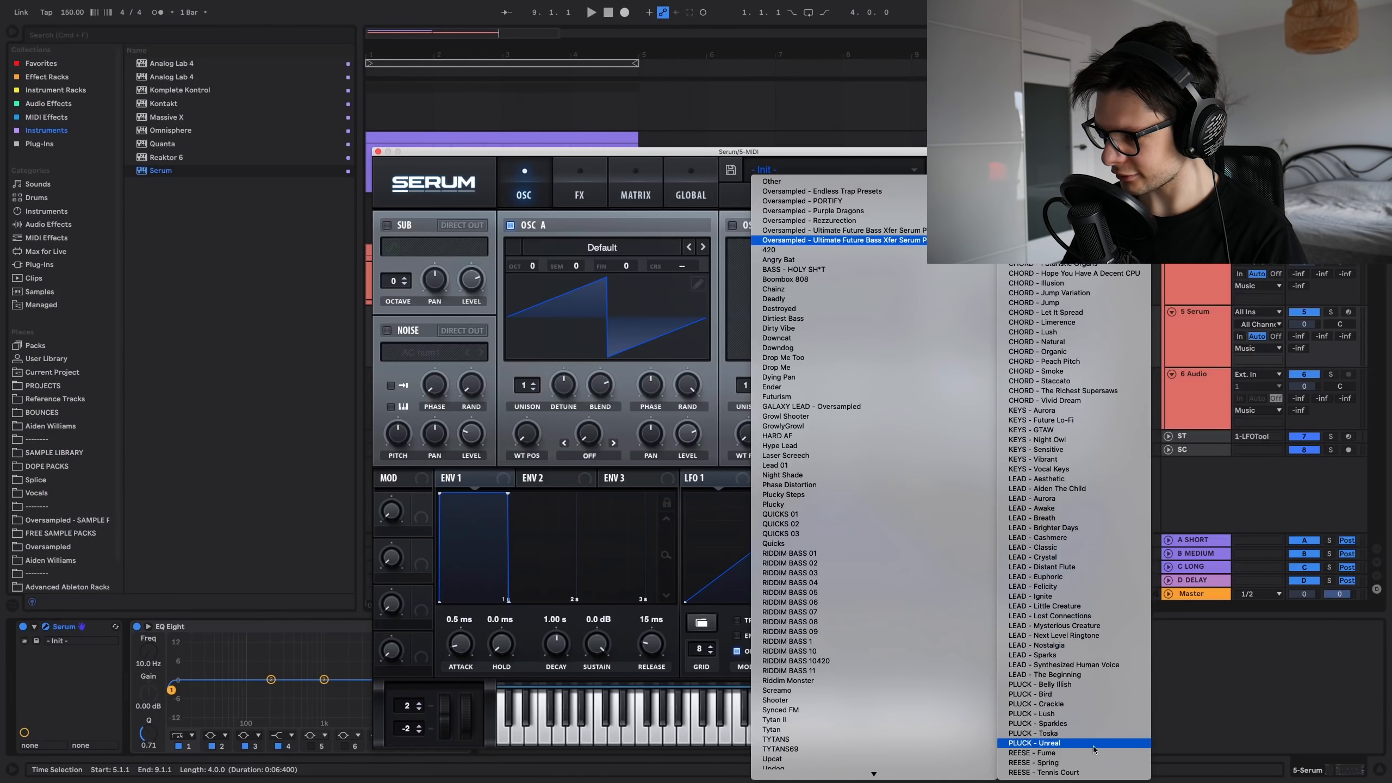
pyautogui.click(1072, 763)
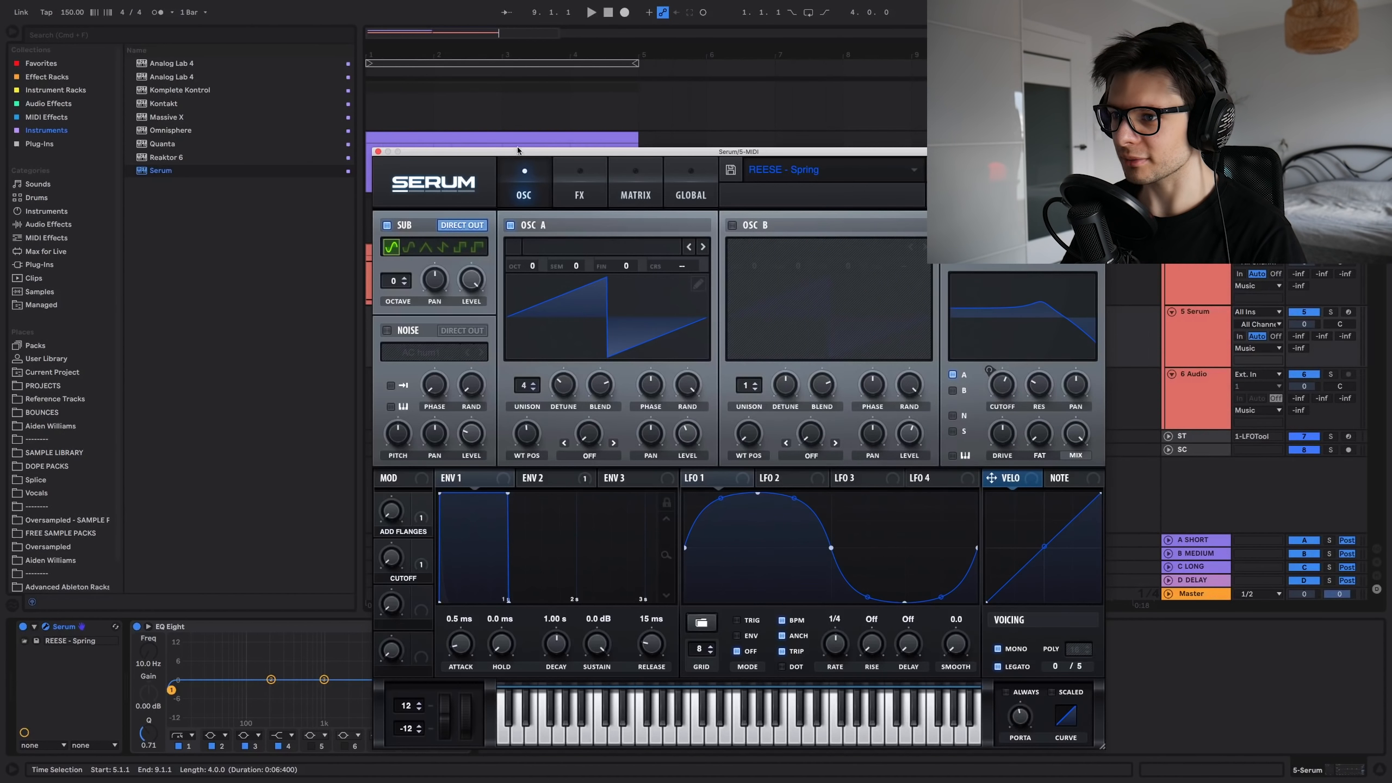
pyautogui.moveTo(518, 151); pyautogui.dragTo(873, 421)
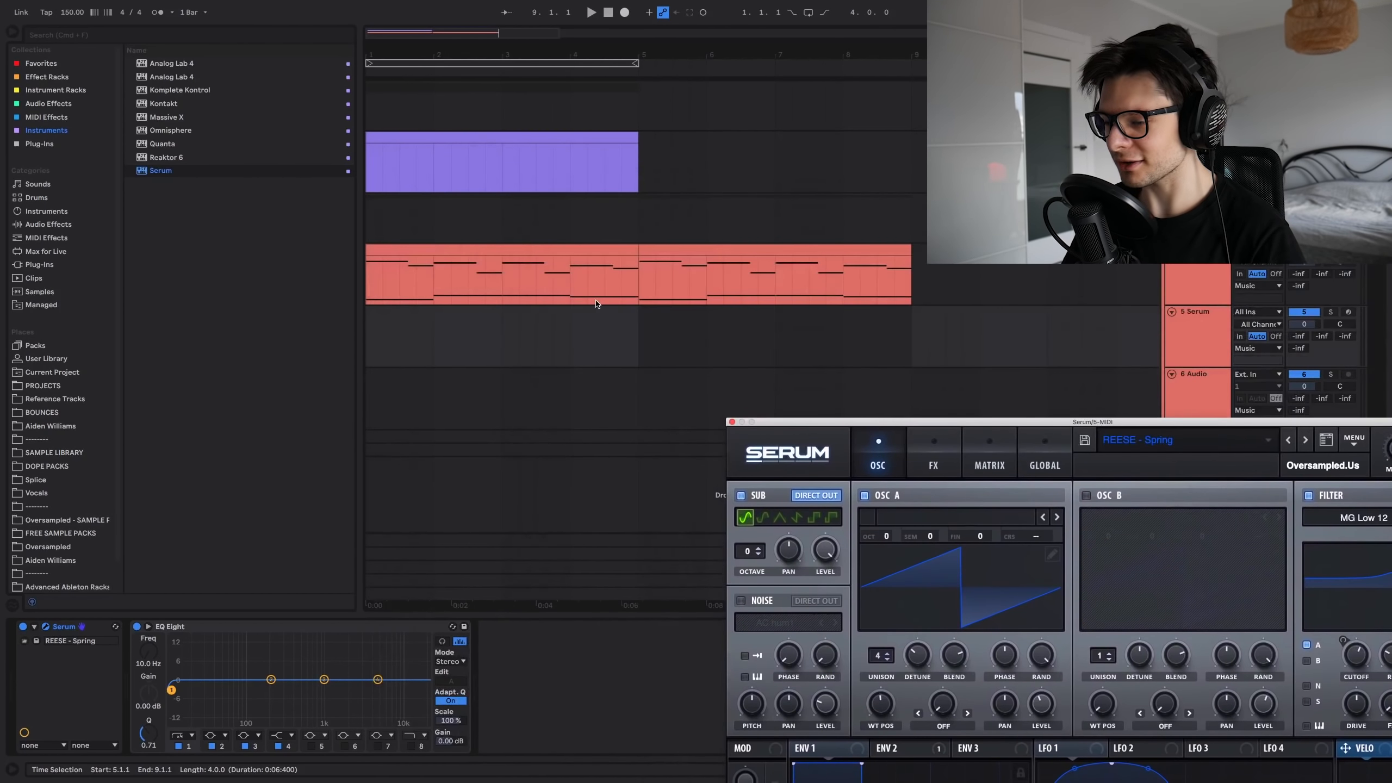
# Step: Extend the Serum track's bass clip to the start of bar 9, matching the melody above it
pyautogui.click(604, 297)
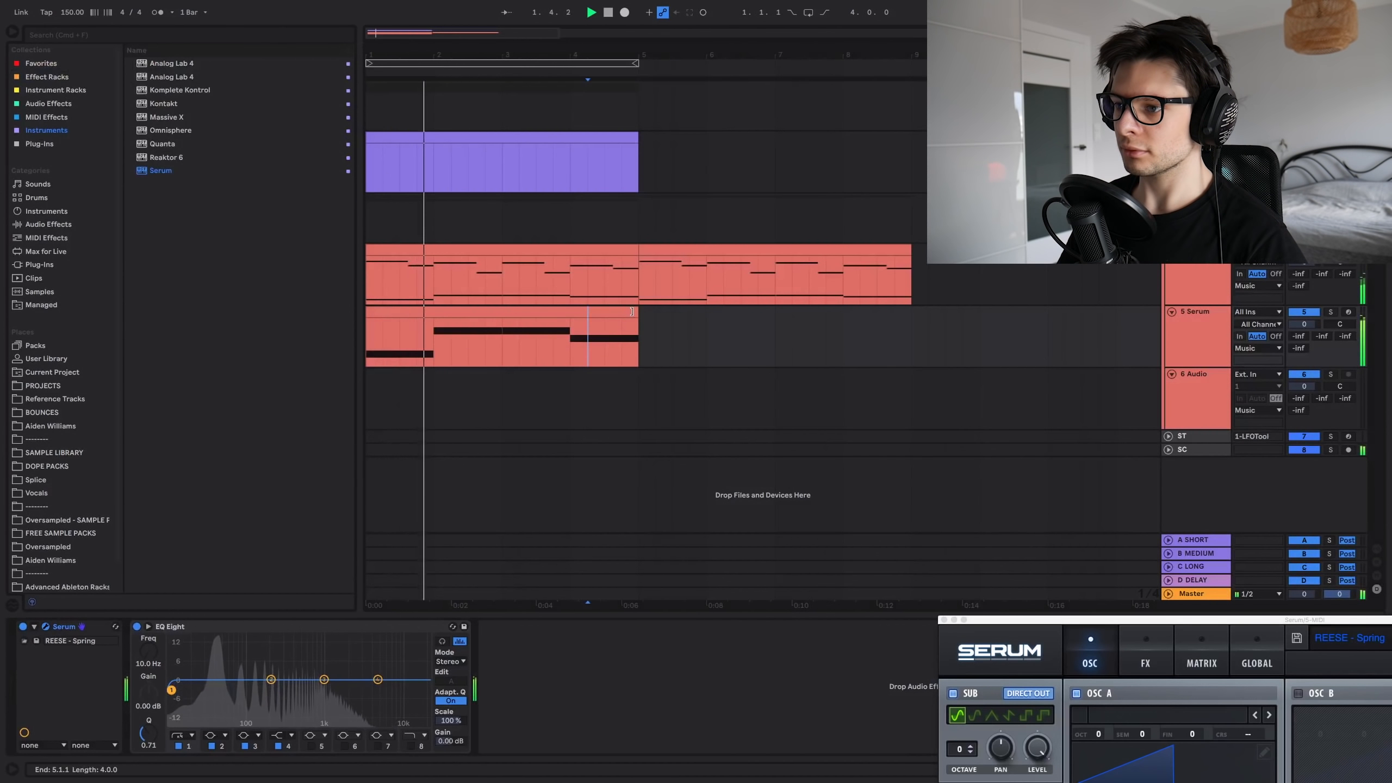
pyautogui.moveTo(632, 312); pyautogui.dragTo(911, 339)
pyautogui.click(845, 330)
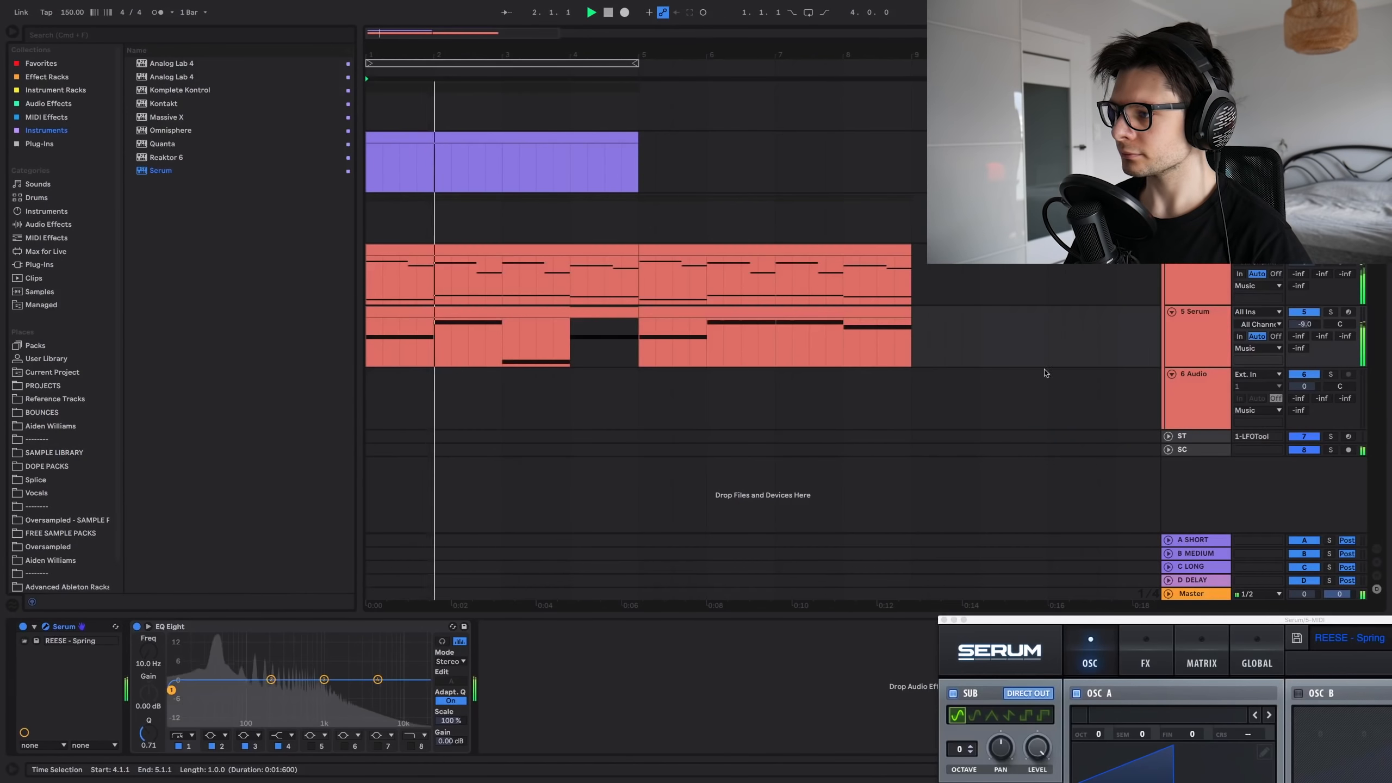
# Step: Add the Portal effect to the end of the Komplete Kontrol melody track's chain and open its preset browser
pyautogui.click(1185, 281)
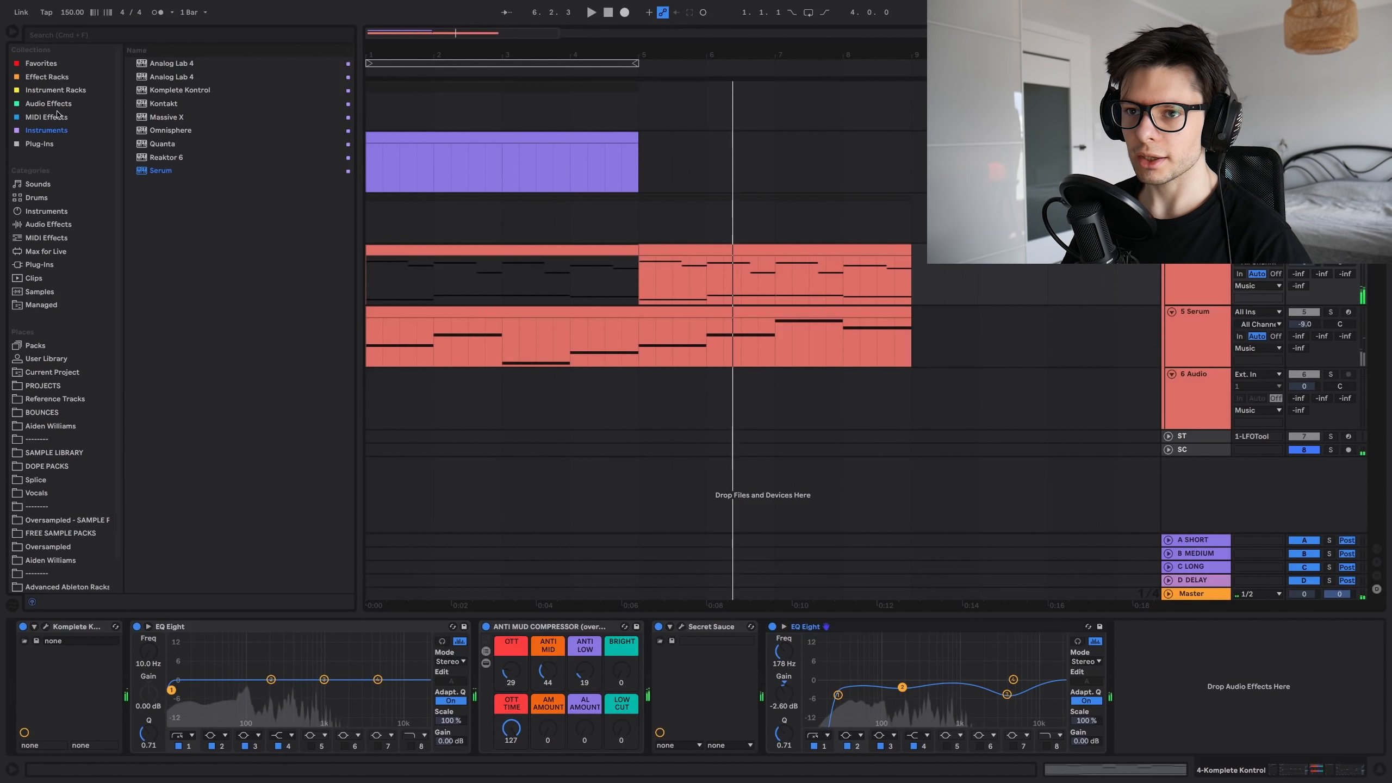
pyautogui.click(55, 105)
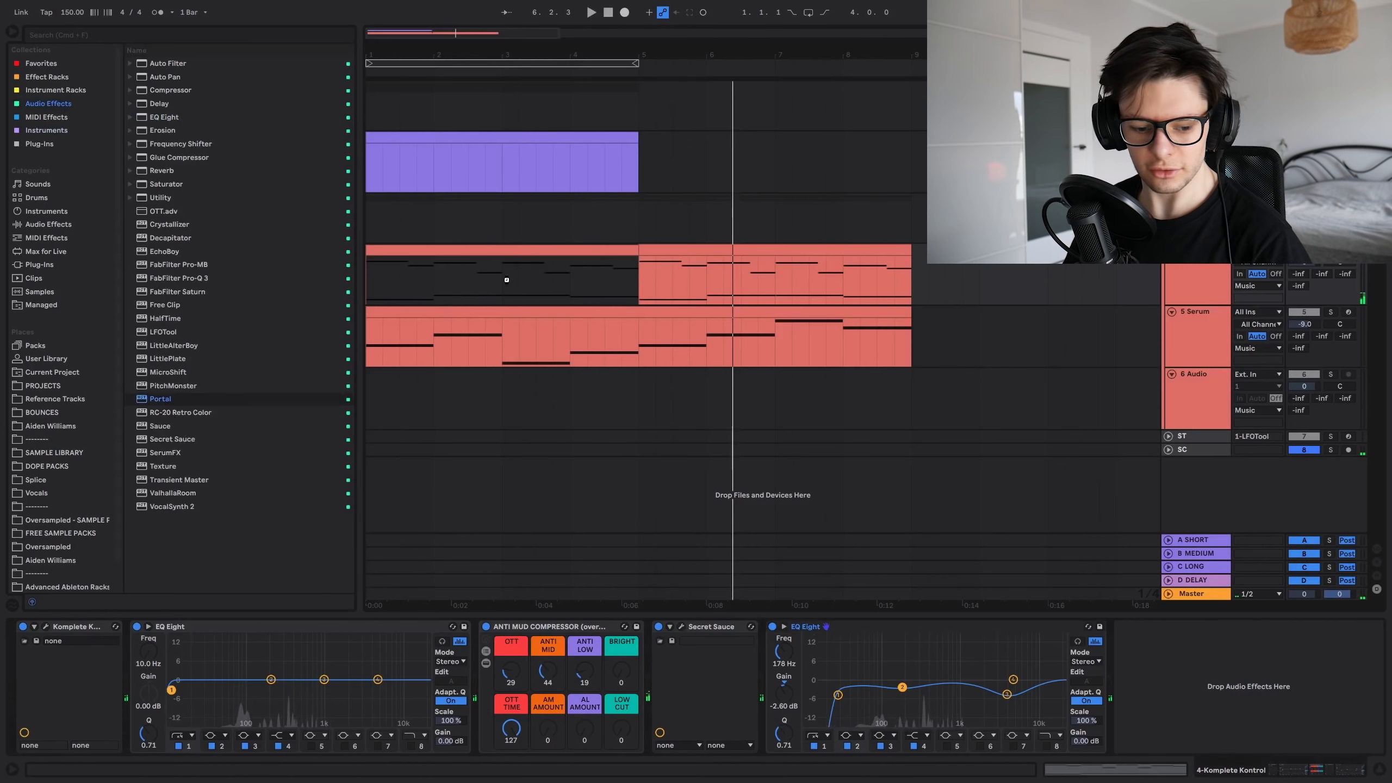
pyautogui.moveTo(511, 284); pyautogui.dragTo(512, 285)
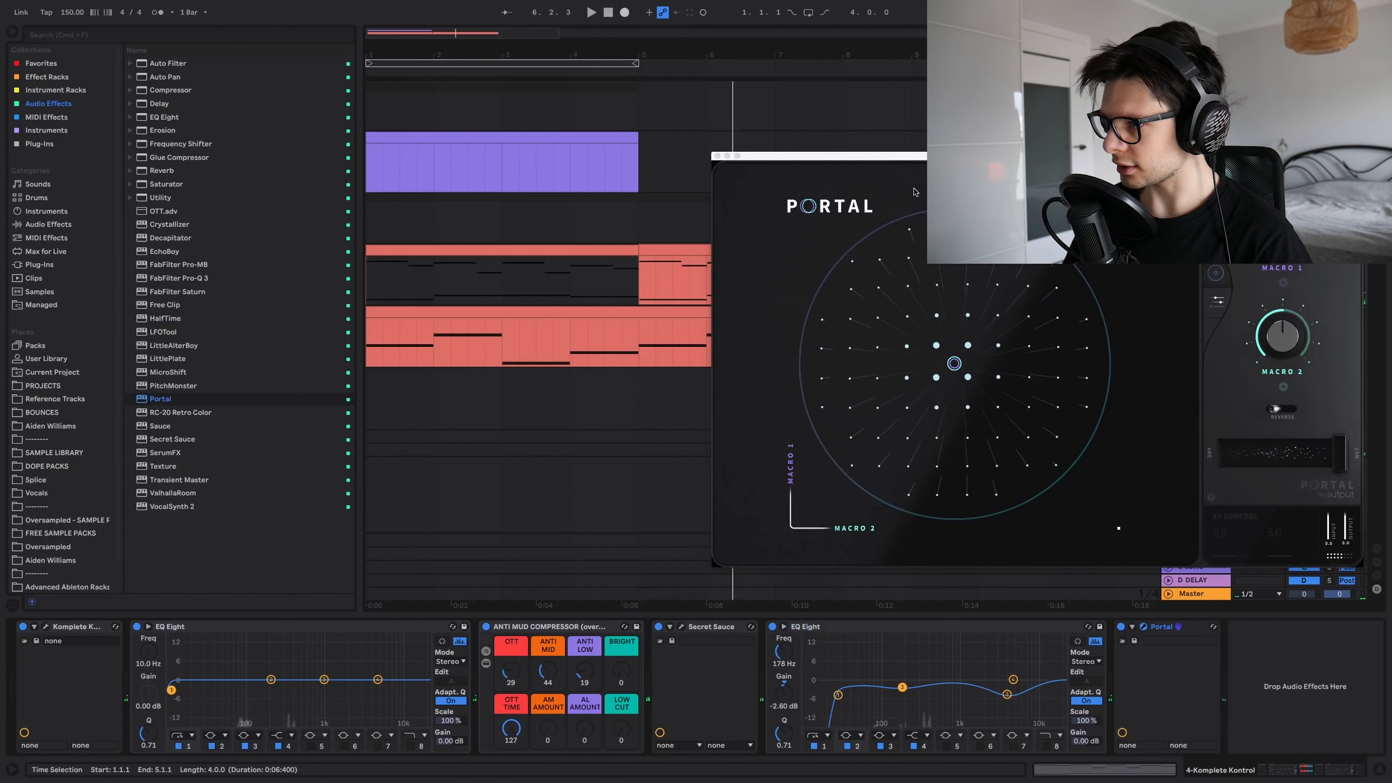
pyautogui.click(955, 180)
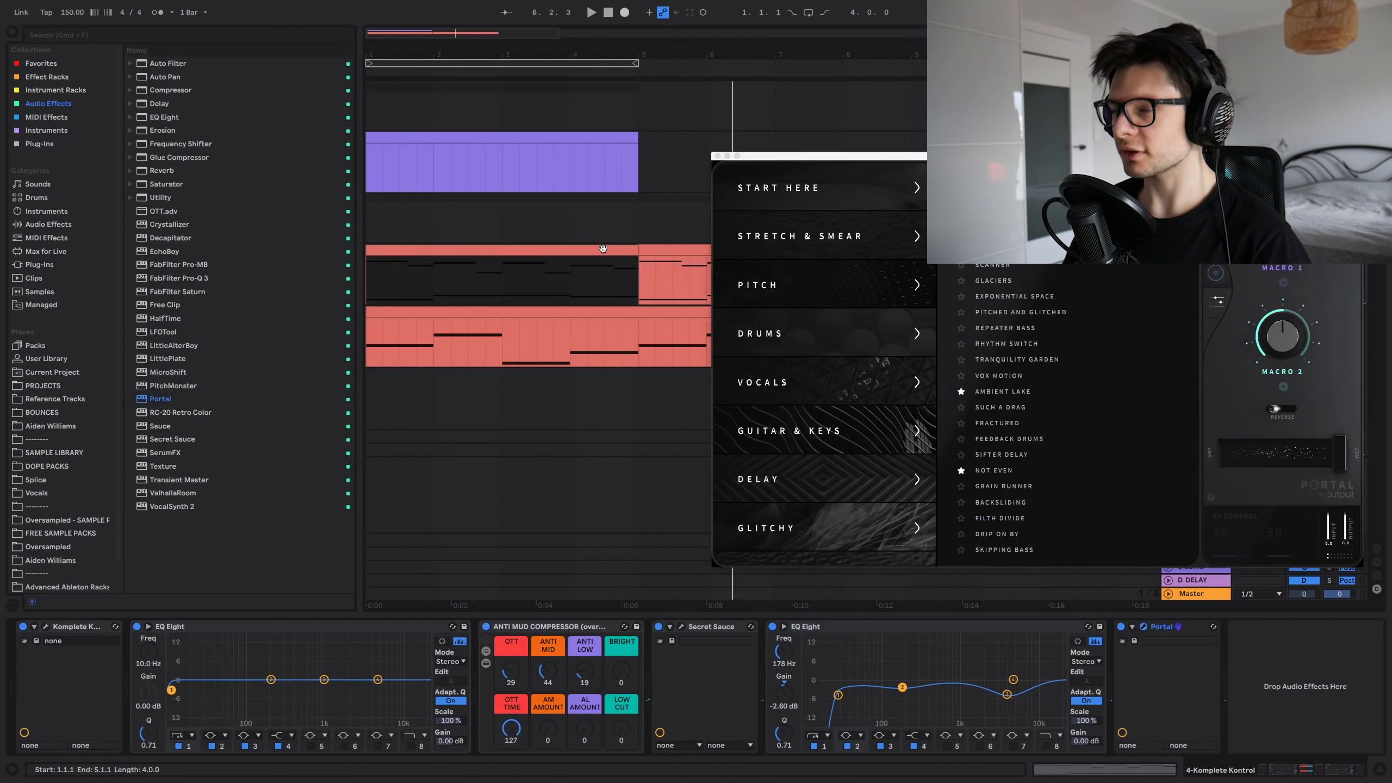
pyautogui.press('space')
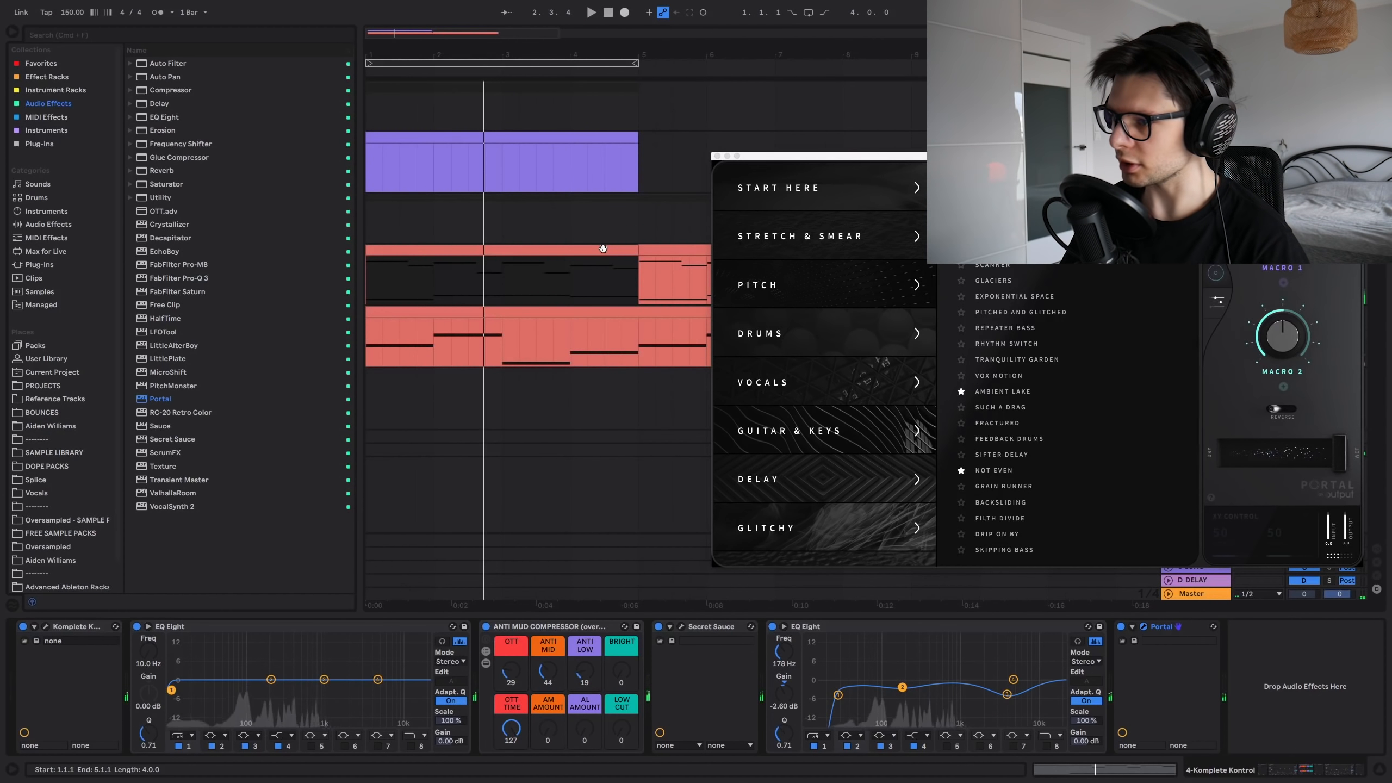
# Step: Load Portal's INIT preset from the USER category and set Dry/Wet to about 49 during playback
pyautogui.scroll(-5, 823, 384)
pyautogui.click(858, 540)
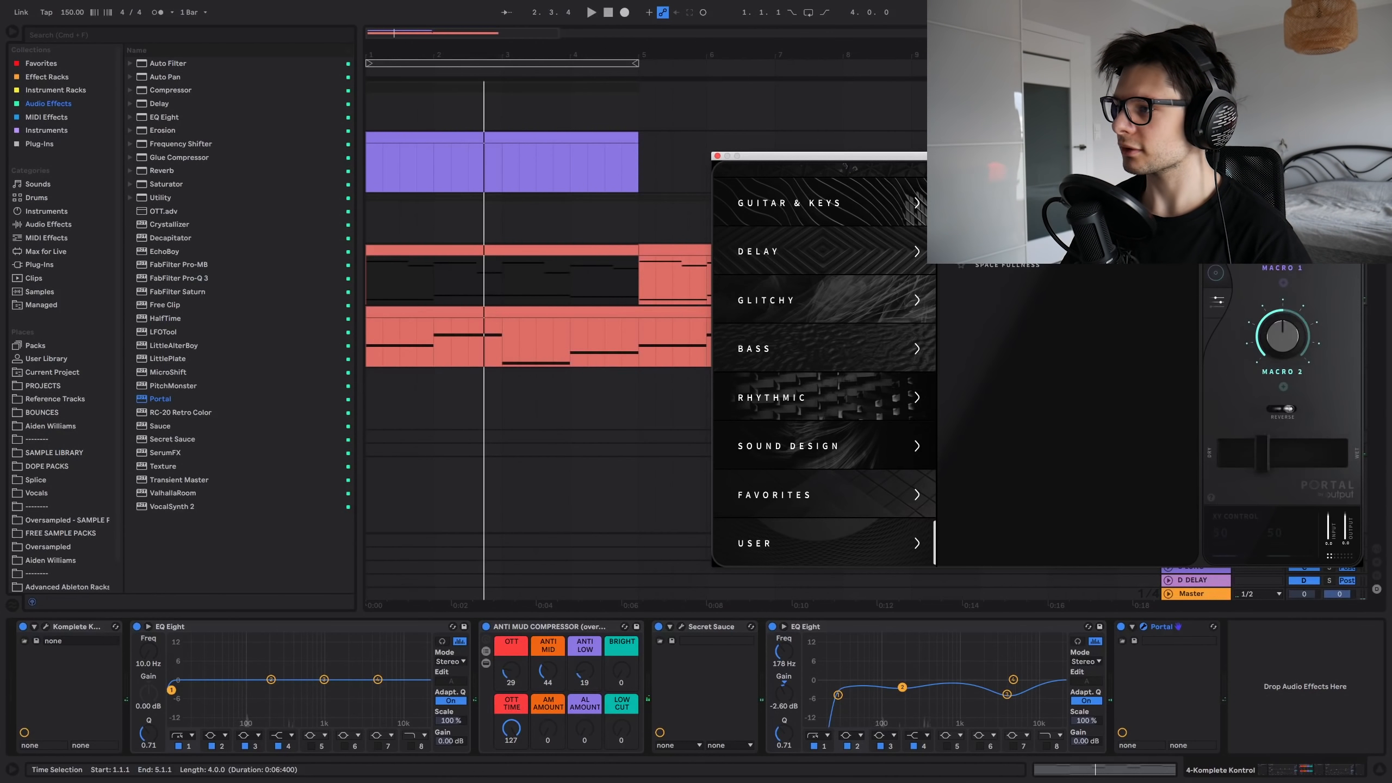
pyautogui.moveTo(1042, 155); pyautogui.dragTo(950, 146)
pyautogui.press('space')
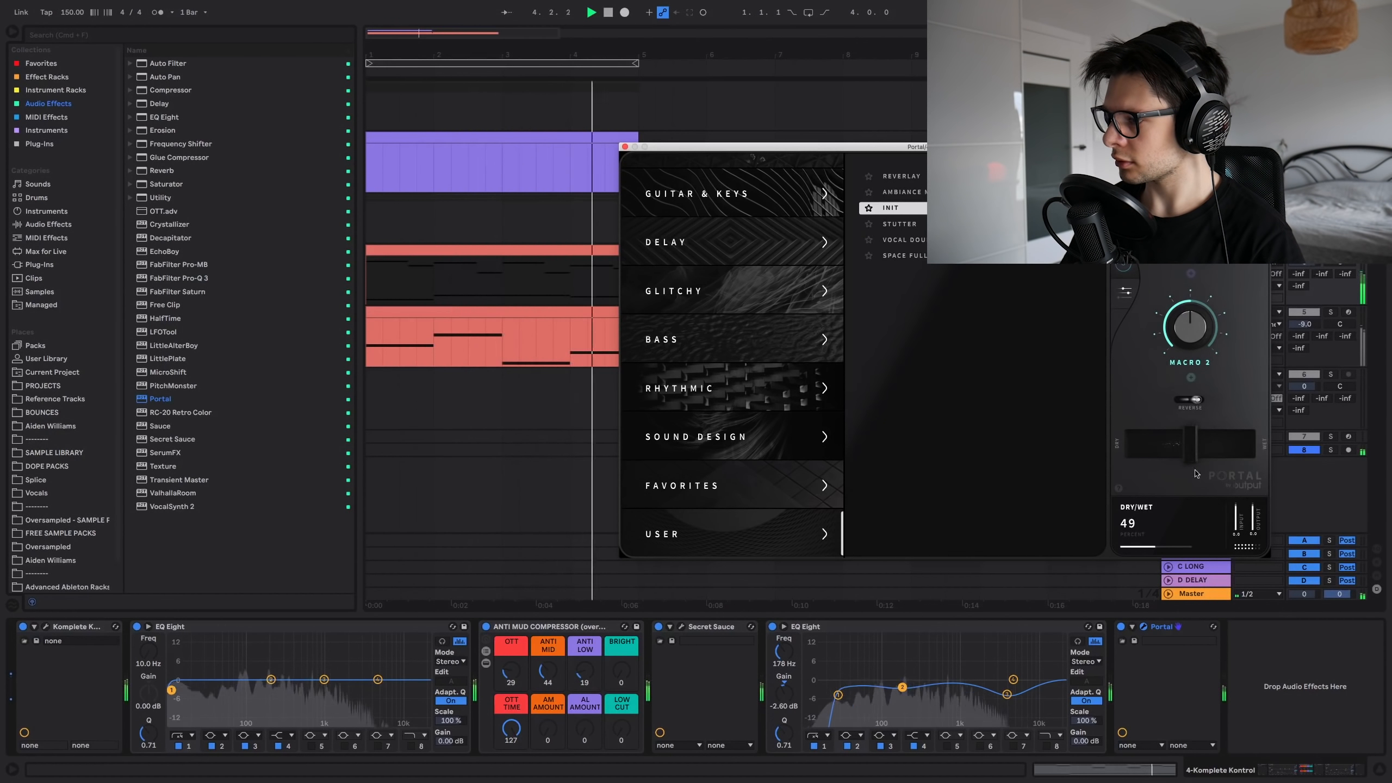
pyautogui.click(625, 147)
pyautogui.press('space')
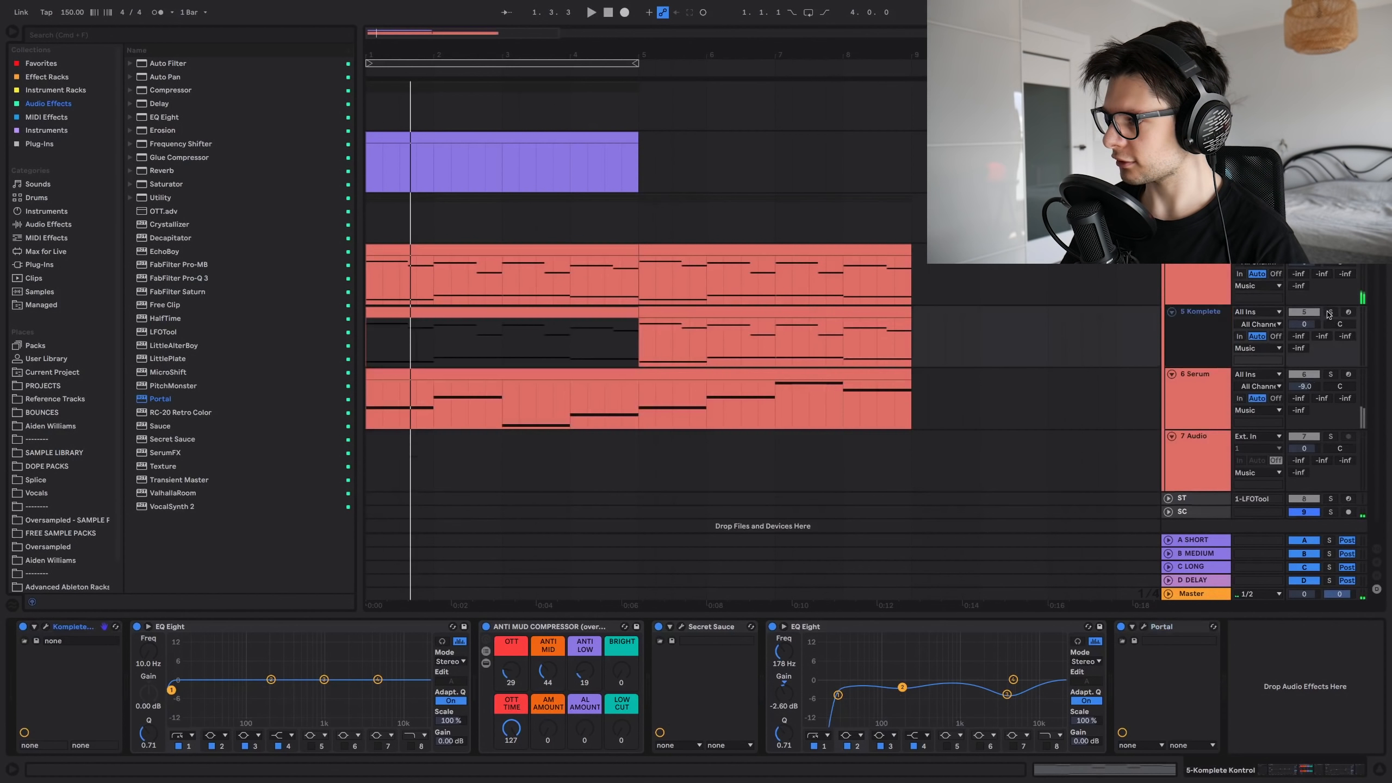
# Step: Audition the Arcadia preset on the second Komplete Kontrol track, then switch to Ampere Lead and raise its cutoff
pyautogui.click(411, 345)
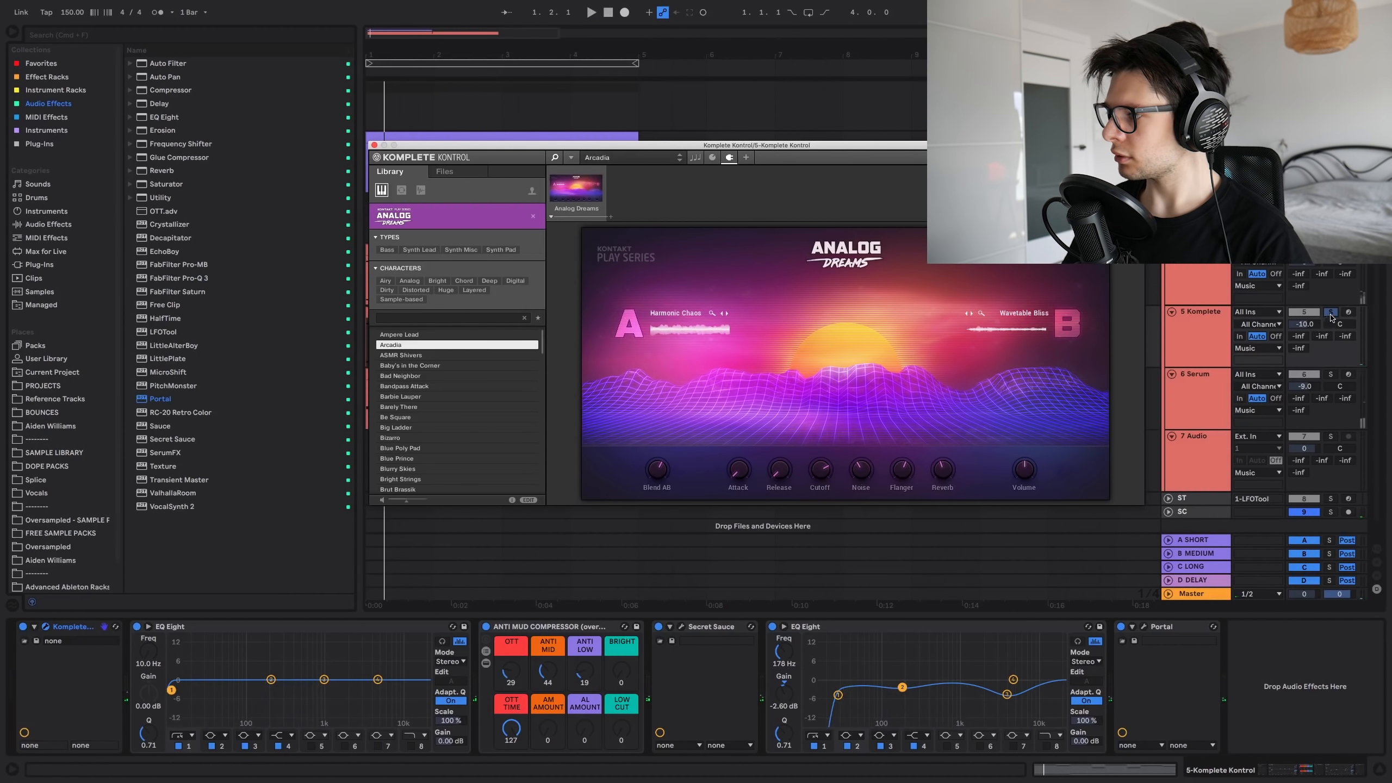
pyautogui.click(1331, 313)
pyautogui.press('space')
pyautogui.click(1331, 313)
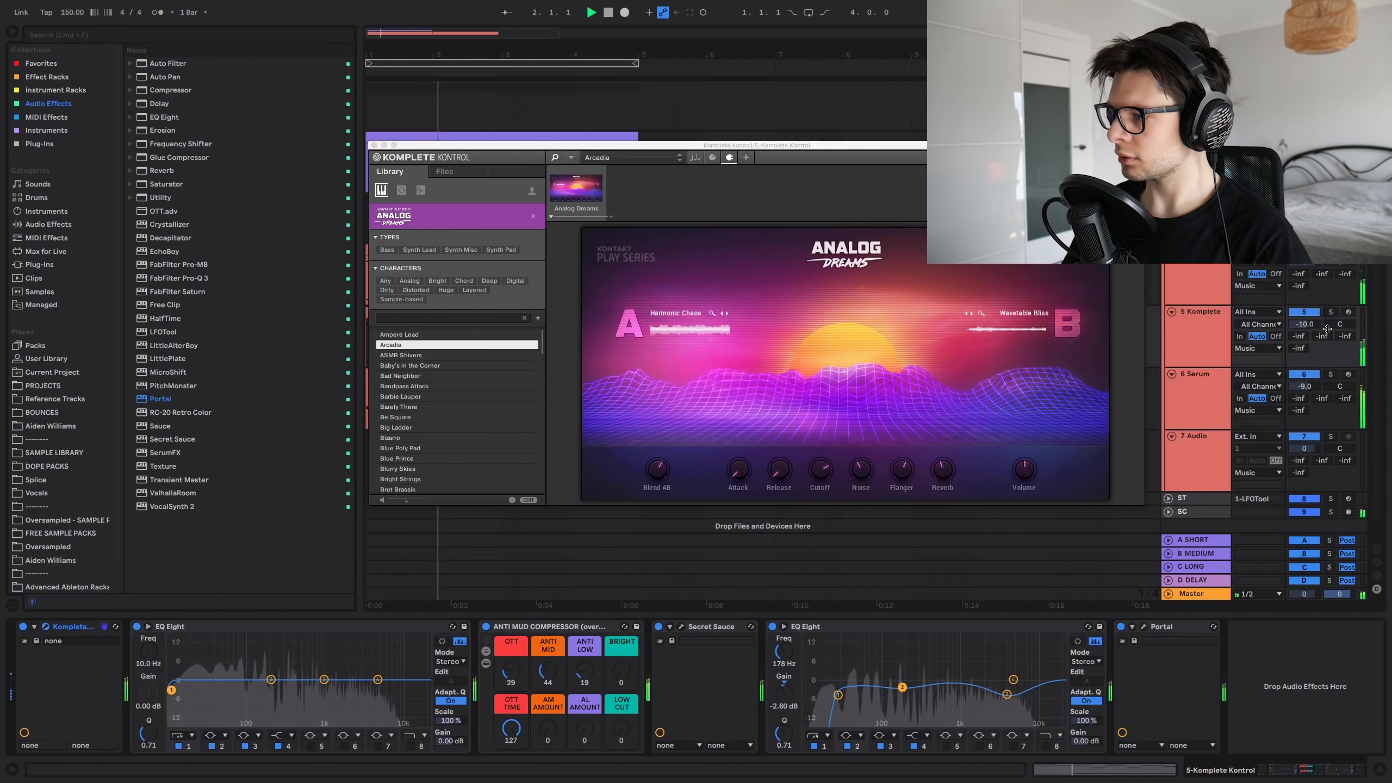
pyautogui.click(398, 334)
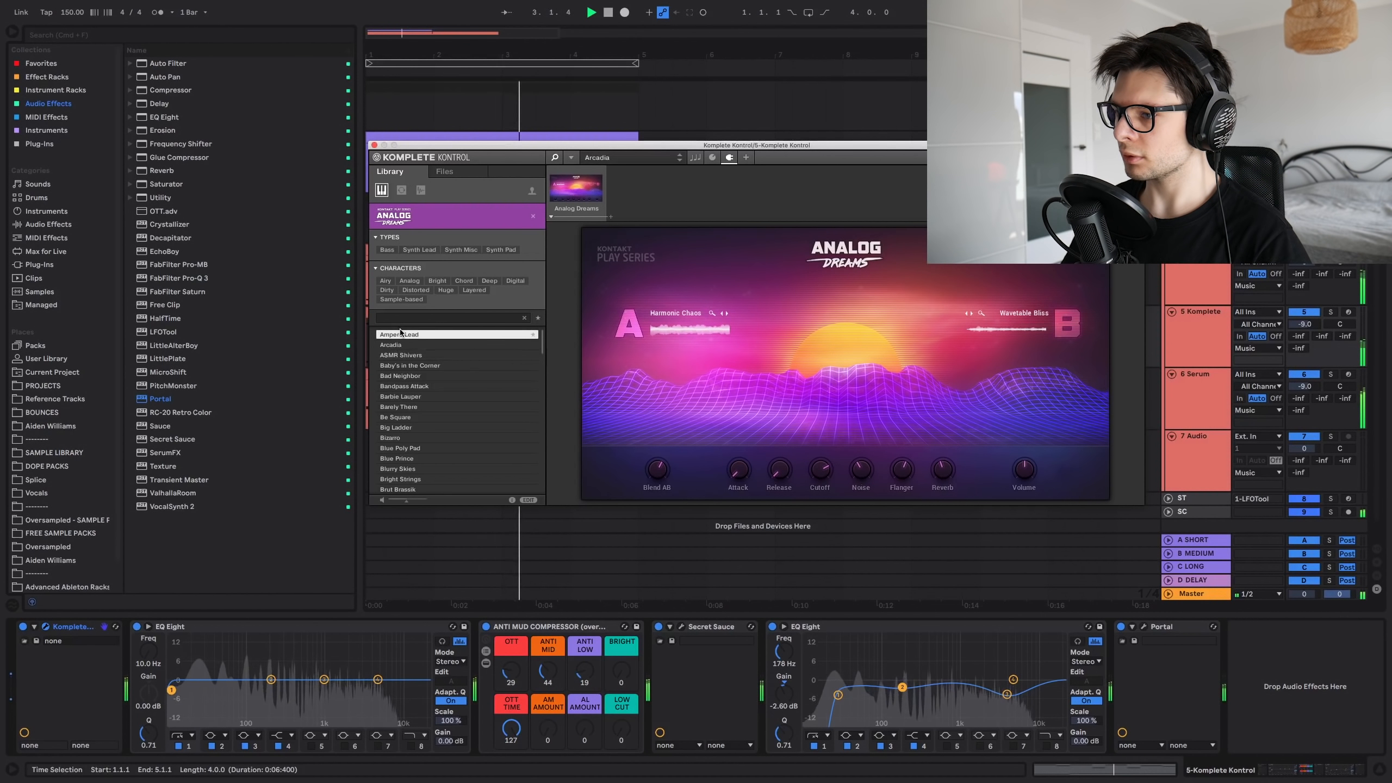
pyautogui.moveTo(817, 474)
pyautogui.mouseDown()
pyautogui.moveTo(818, 505)
pyautogui.moveTo(824, 457)
pyautogui.mouseUp()
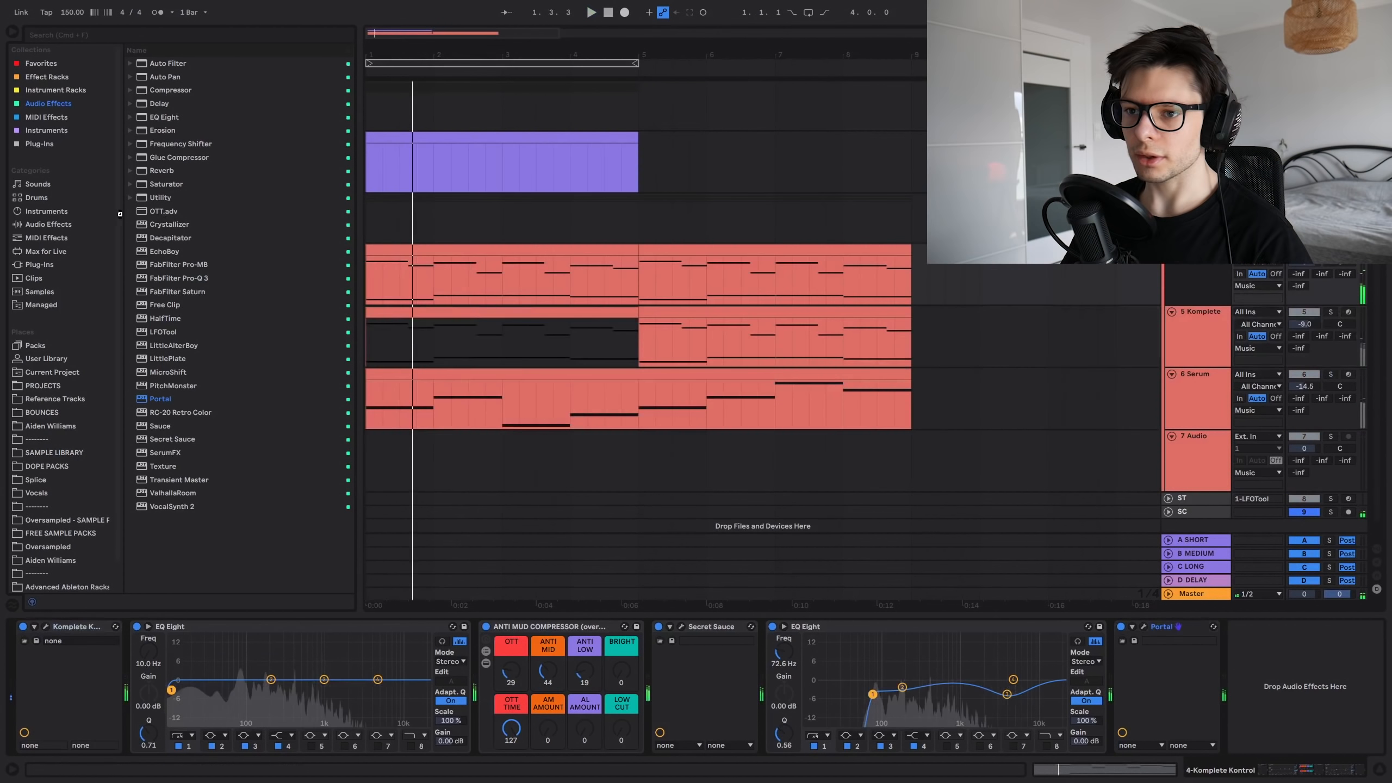
# Step: Add FabFilter Pro-Q 3 to the first Komplete Kontrol track with a low cut on the side channel, raising its frequency during playback
pyautogui.doubleClick(209, 278)
pyautogui.click(605, 486)
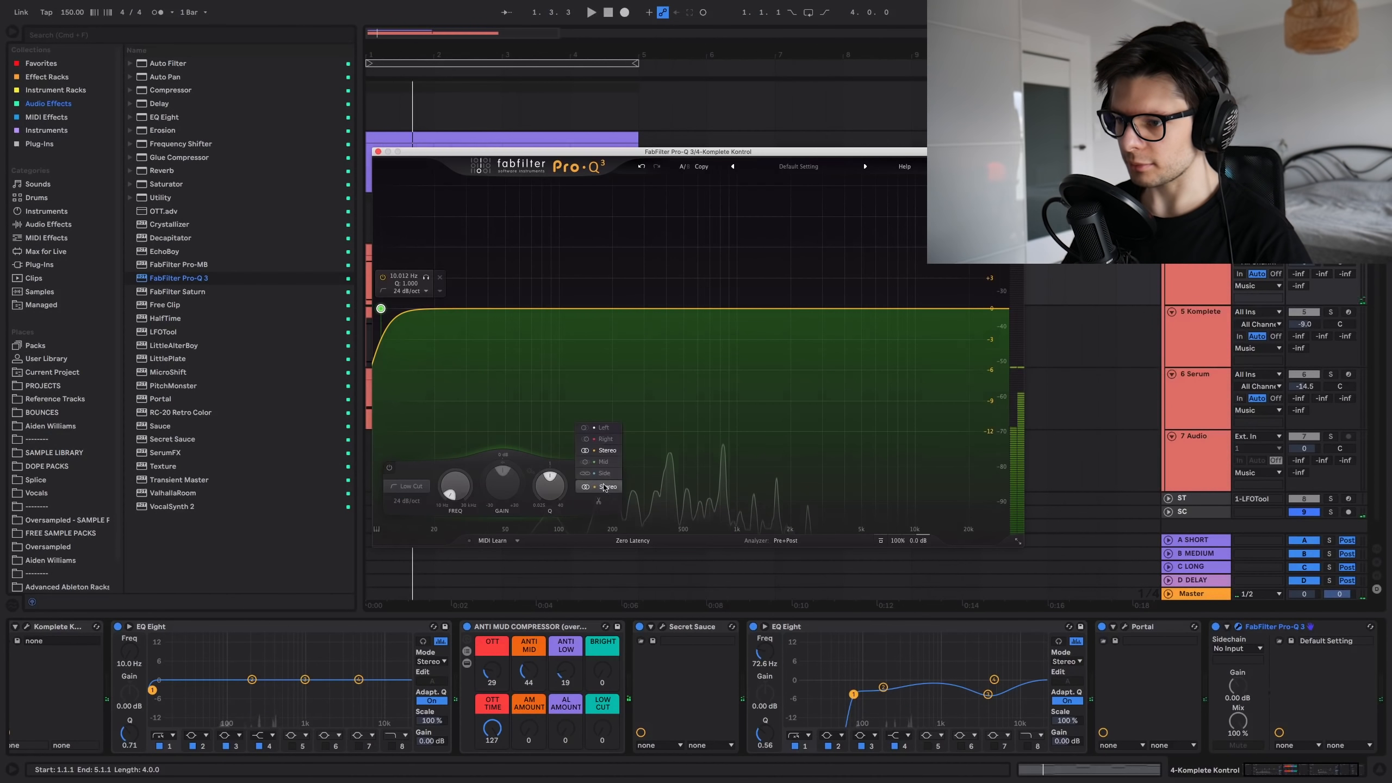
pyautogui.click(604, 473)
pyautogui.moveTo(381, 308); pyautogui.dragTo(563, 326)
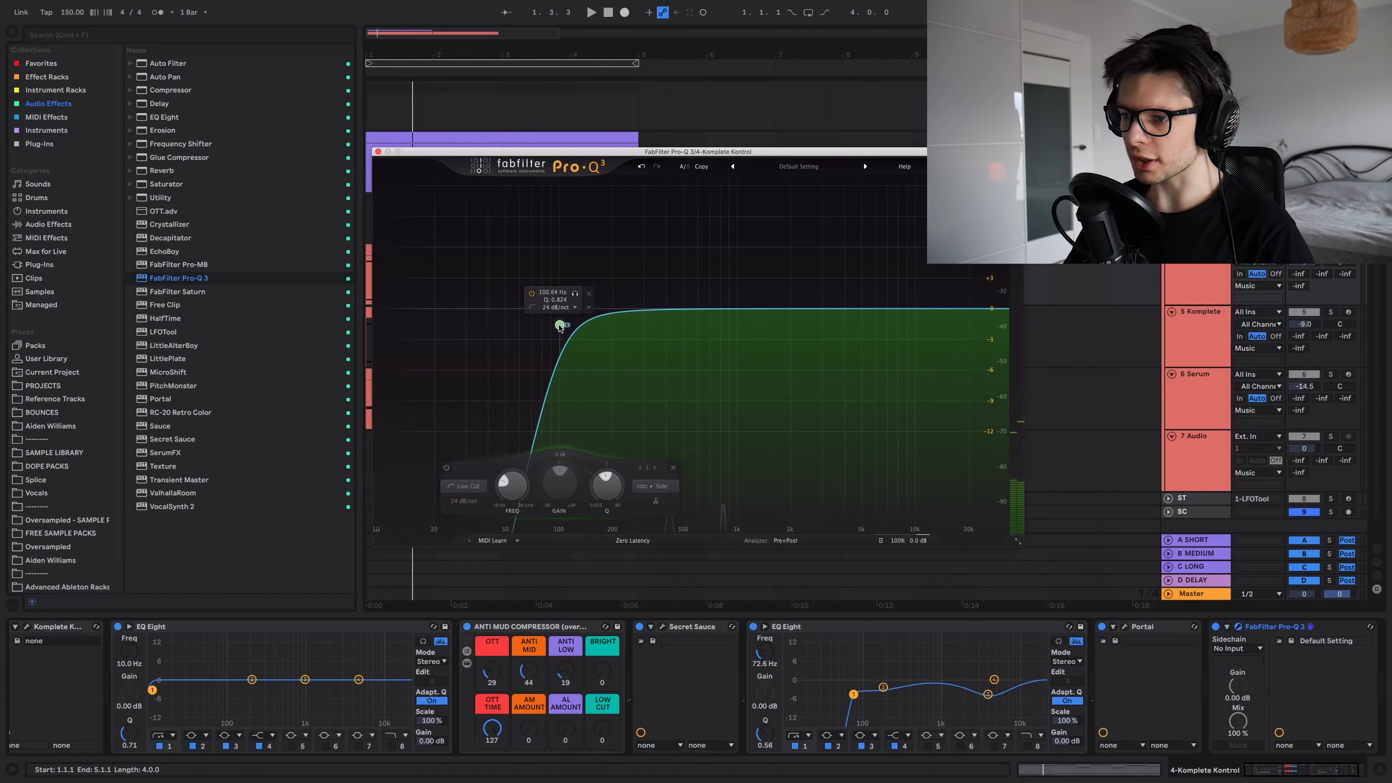
pyautogui.press('space')
pyautogui.moveTo(563, 326); pyautogui.dragTo(693, 299)
# Step: Add a side-channel high shelf boost of about 8.5 dB near 4.1 kHz in Pro-Q 3 and audition that band alone
pyautogui.moveTo(1002, 313); pyautogui.dragTo(847, 264)
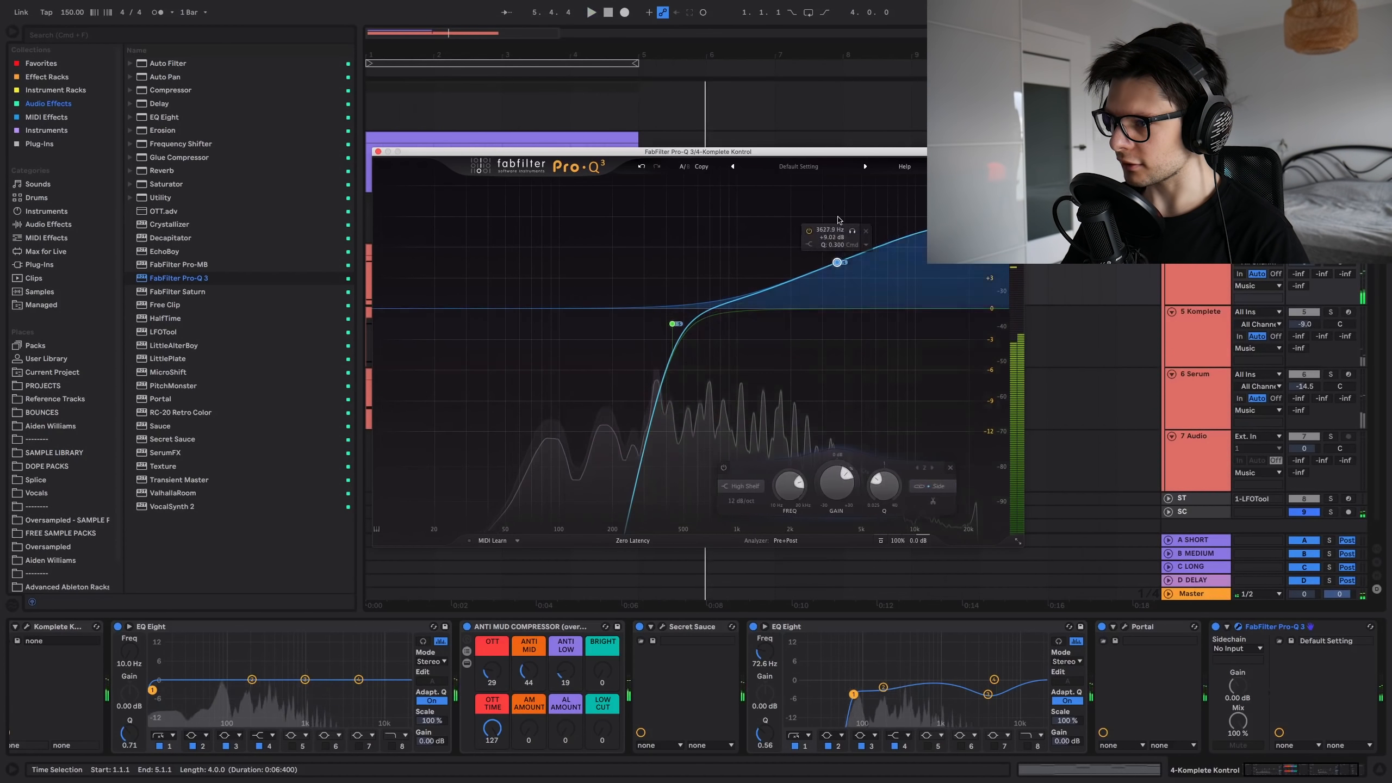
pyautogui.click(862, 235)
pyautogui.press('space')
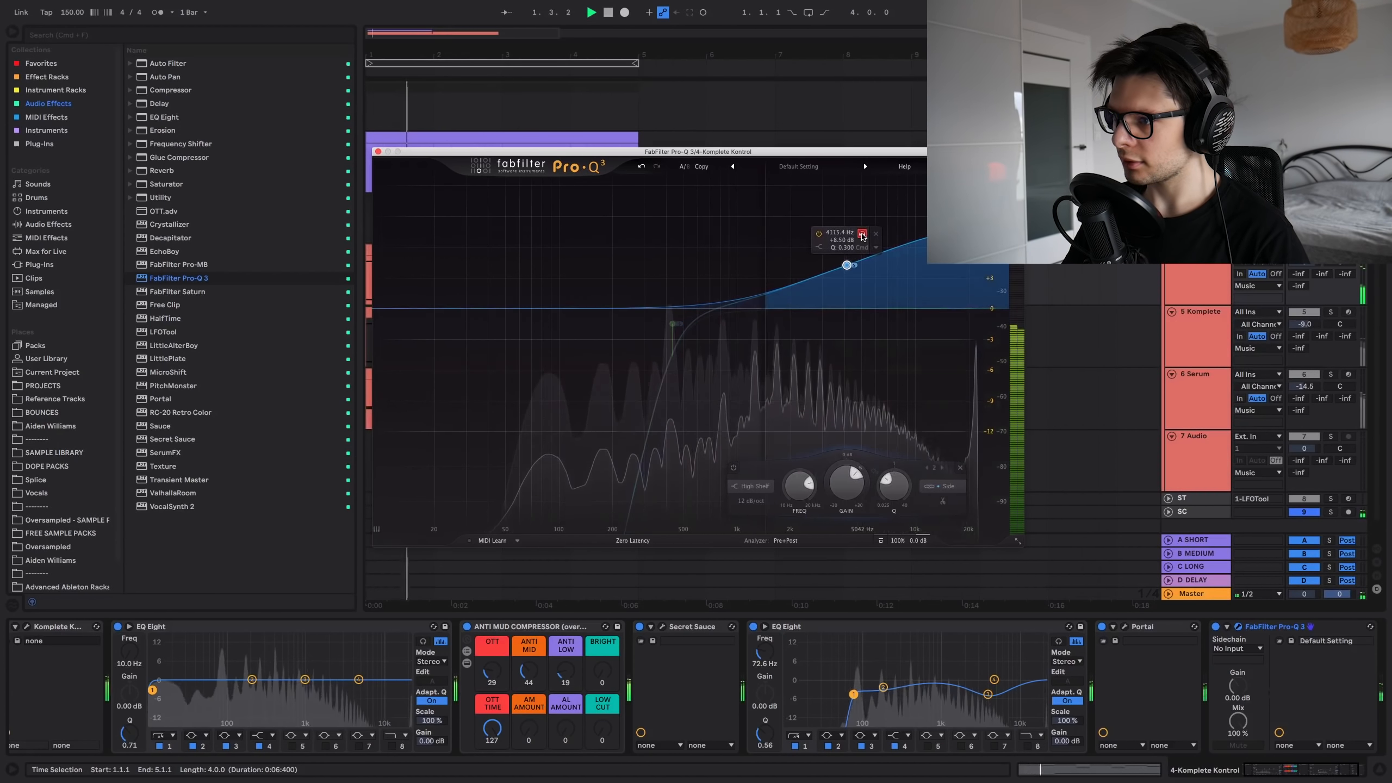
# Step: Leave the band audition and adjust the side-channel high shelf to about 5.7 dB near 3.8 kHz
pyautogui.click(862, 235)
pyautogui.moveTo(847, 278); pyautogui.dragTo(841, 292)
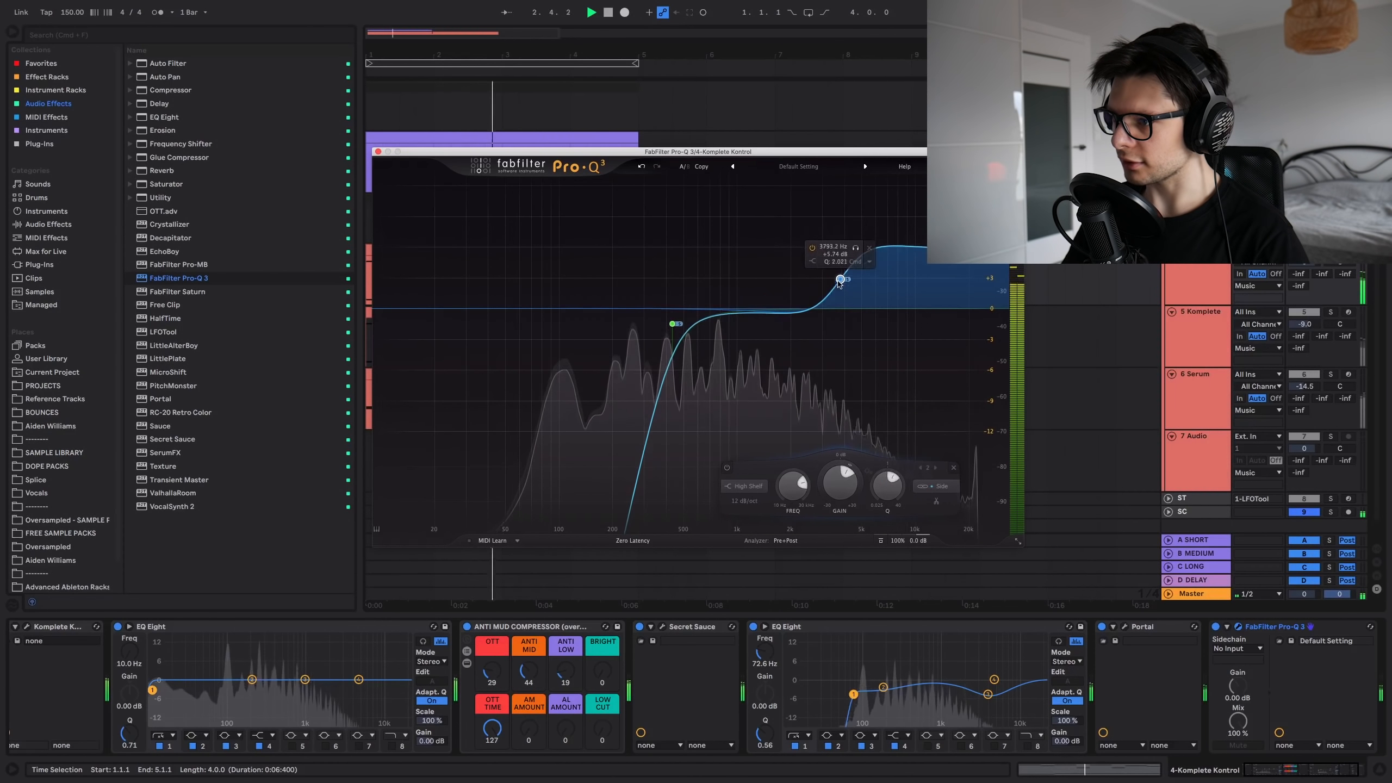
# Step: Duplicate the selected arrangement time to extend the Komplete and Serum layers to bar 17
pyautogui.keyDown('shift'); pyautogui.click(496, 313); pyautogui.keyUp('shift')
pyautogui.press('shift+super+d')
pyautogui.press('space')
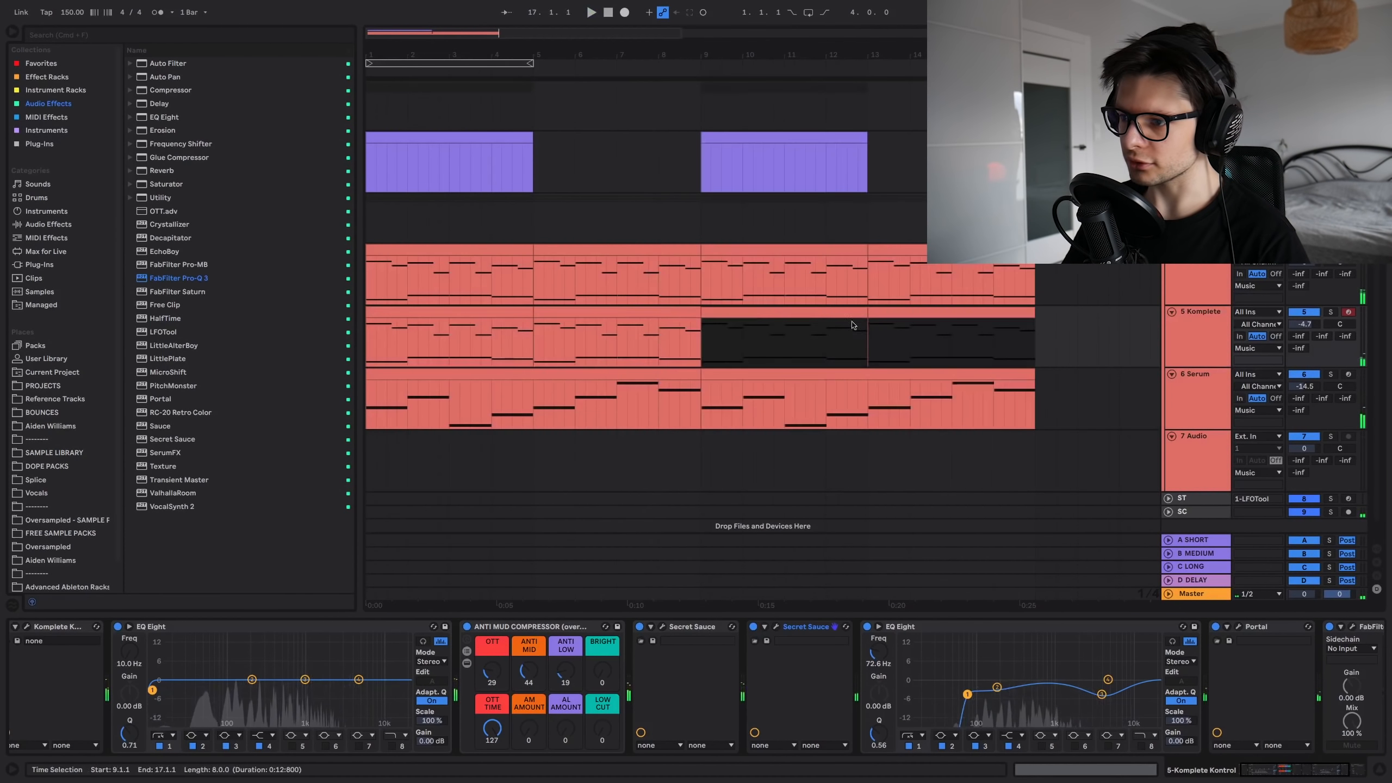
# Step: Delete the two purple clips starting at bars 1 and 9
pyautogui.click(857, 326)
pyautogui.click(515, 139)
pyautogui.keyDown('shift'); pyautogui.click(767, 138); pyautogui.keyUp('shift')
pyautogui.press('Delete')
# Step: Automate the Cutoff on track 5 Komplete with a rising ramp from bar 9 up to 1.00 at bar 17
pyautogui.click(783, 315)
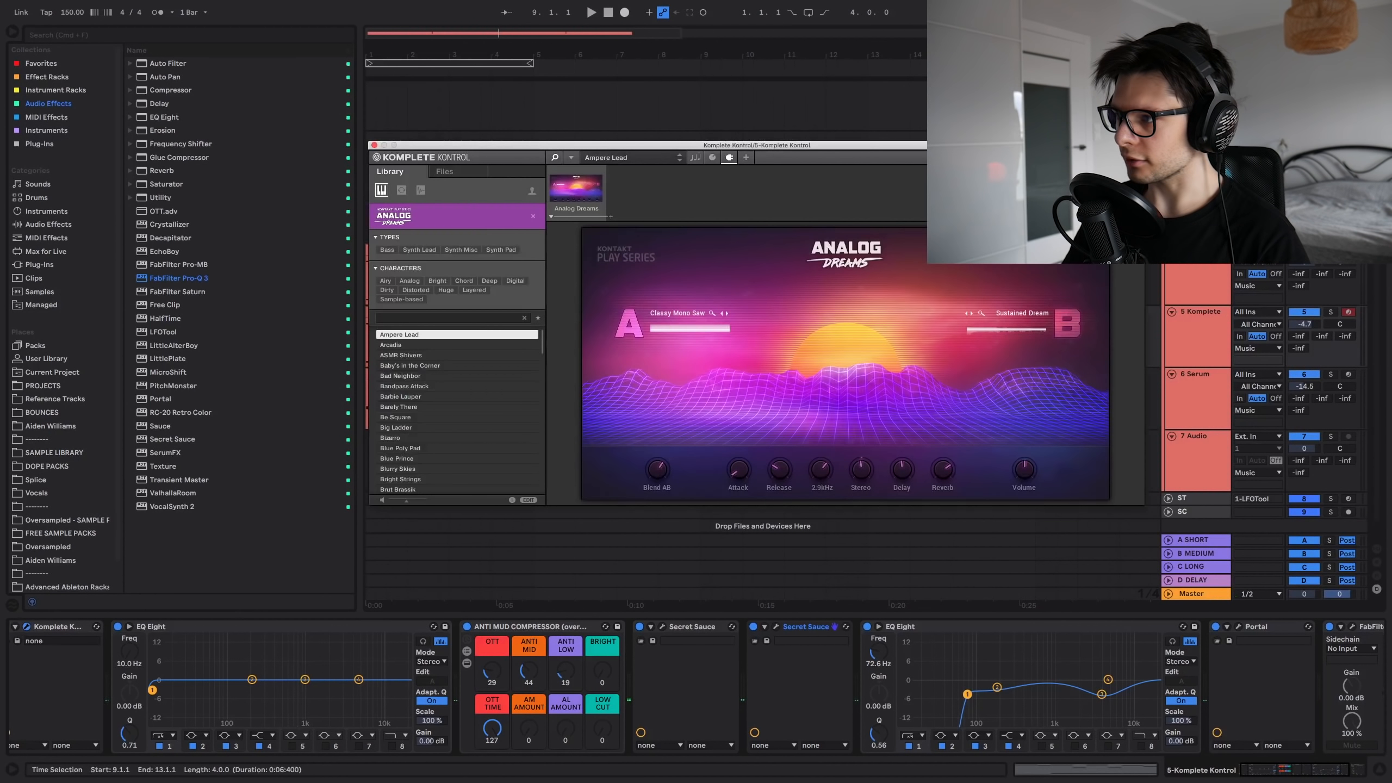
pyautogui.press('a')
pyautogui.click(374, 145)
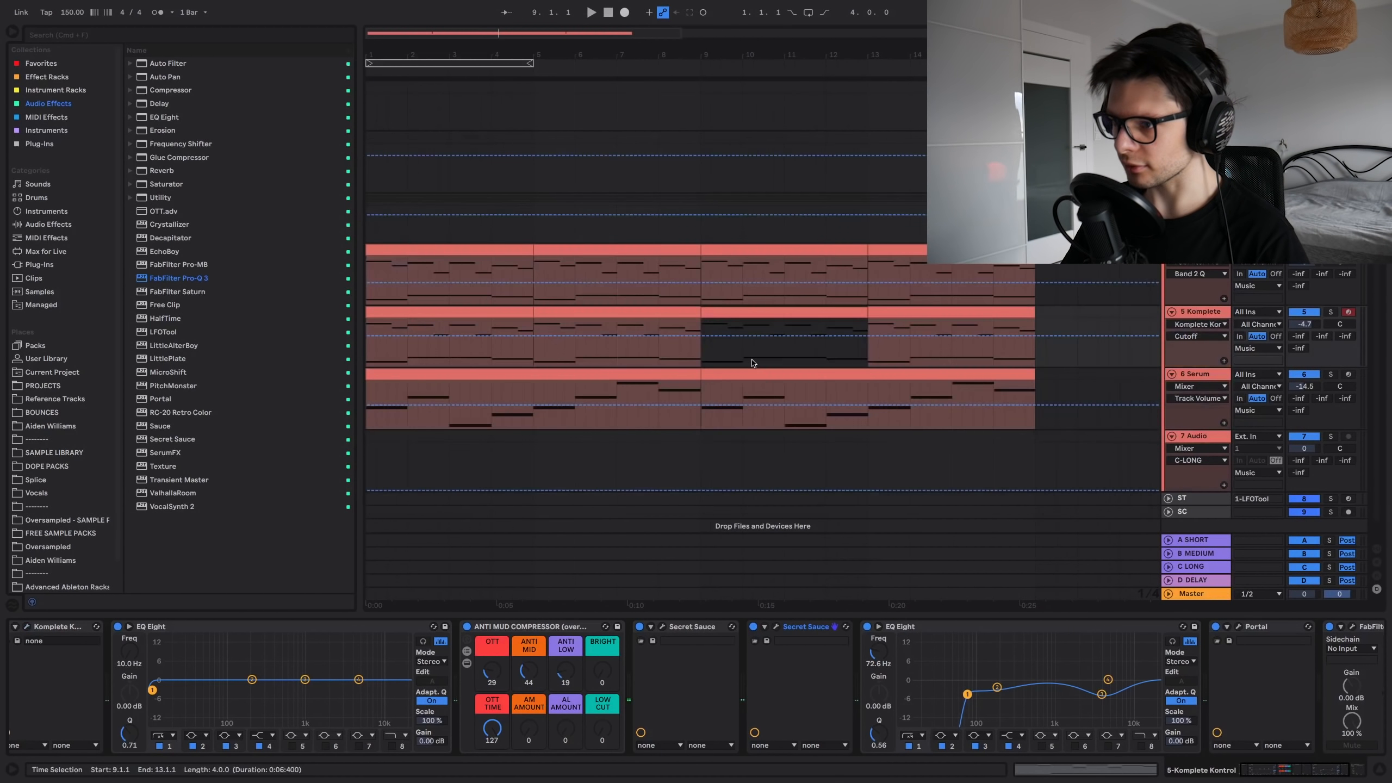
pyautogui.click(701, 335)
pyautogui.moveTo(1035, 336); pyautogui.dragTo(1034, 318)
# Step: Play back the rising cutoff automation on the Komplete lead, from just before bar 9
pyautogui.click(691, 351)
pyautogui.press('space')
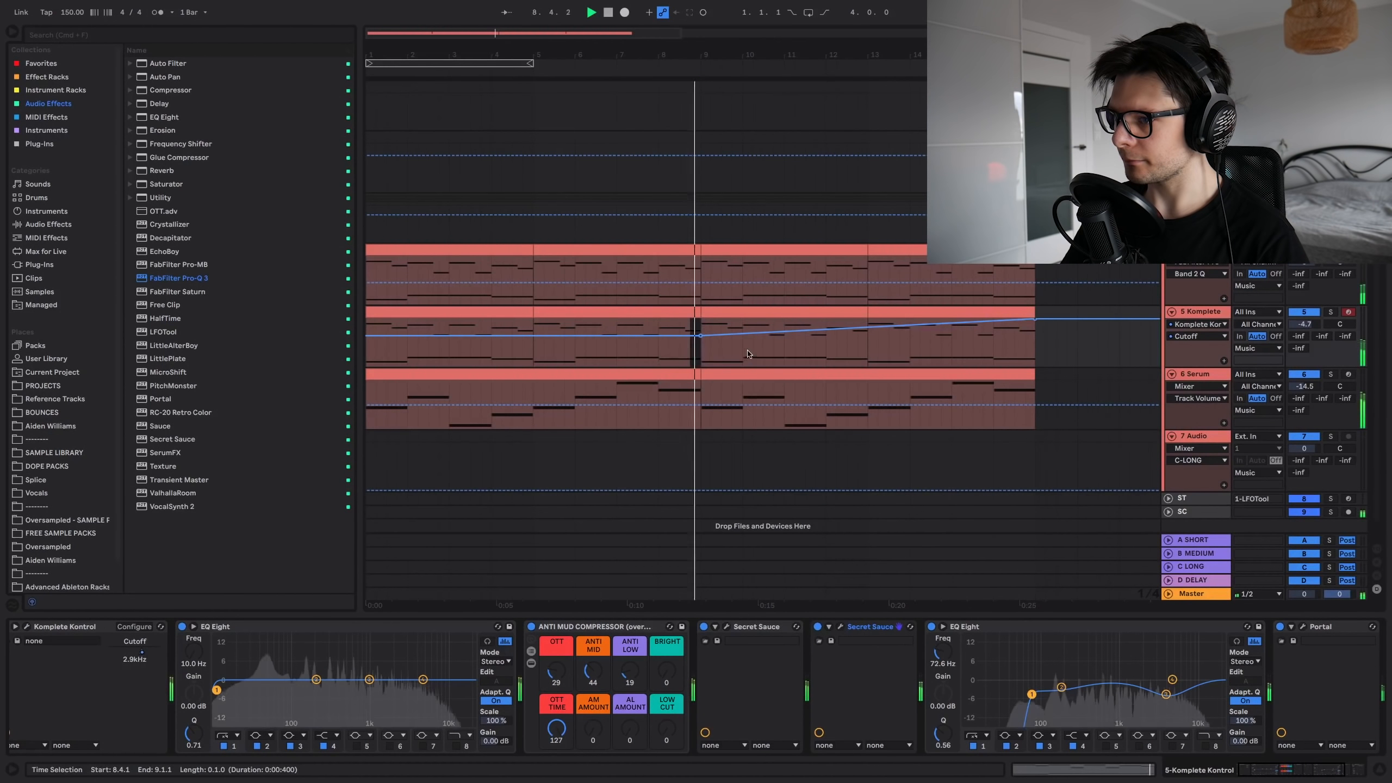
pyautogui.click(932, 353)
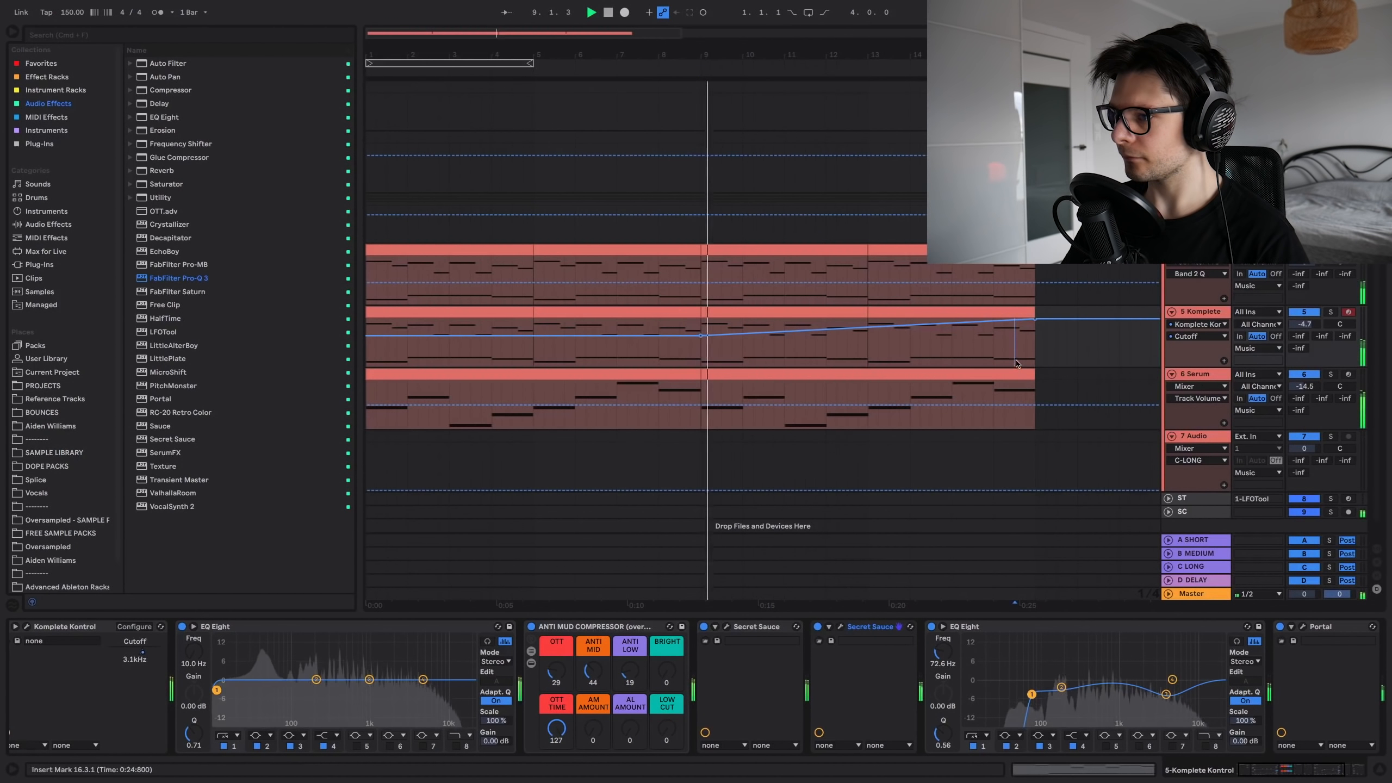
pyautogui.press('space')
pyautogui.press('space')
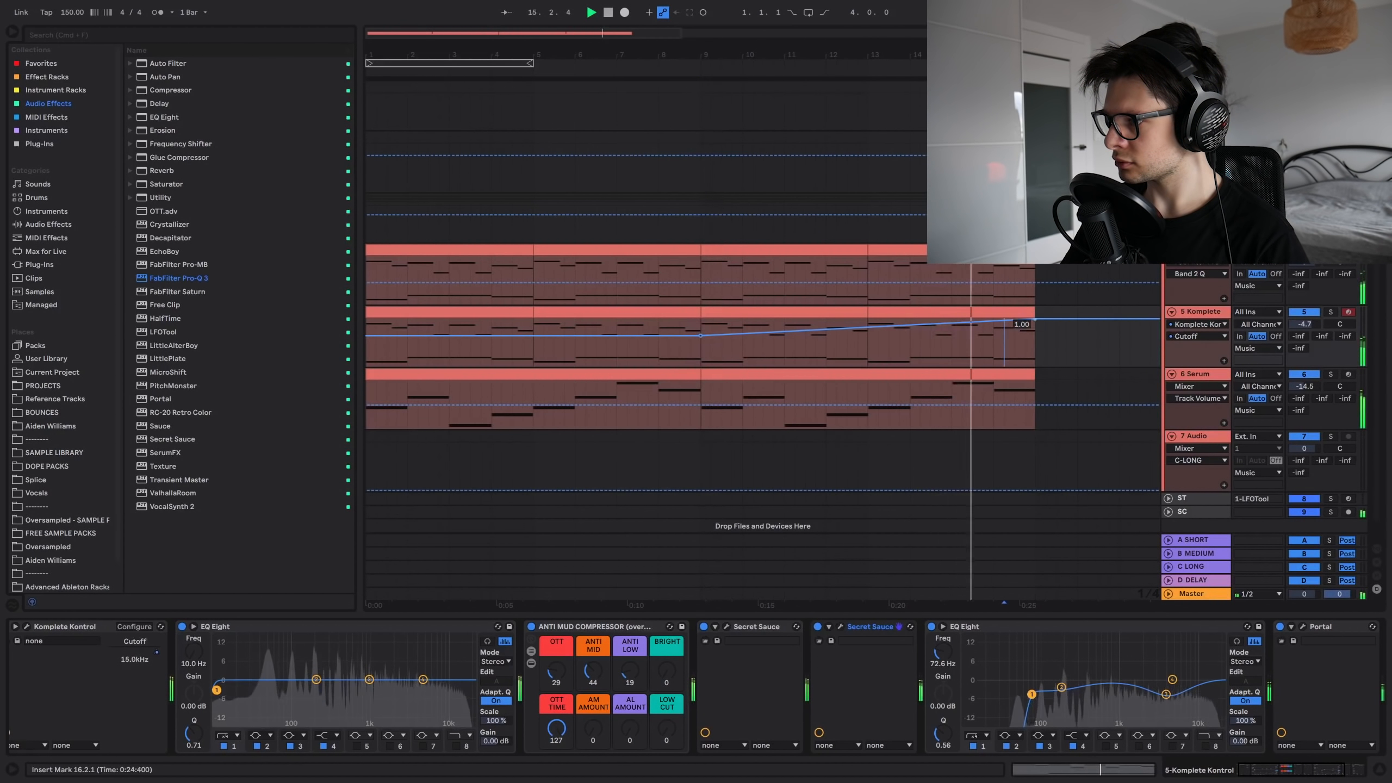
pyautogui.click(1004, 345)
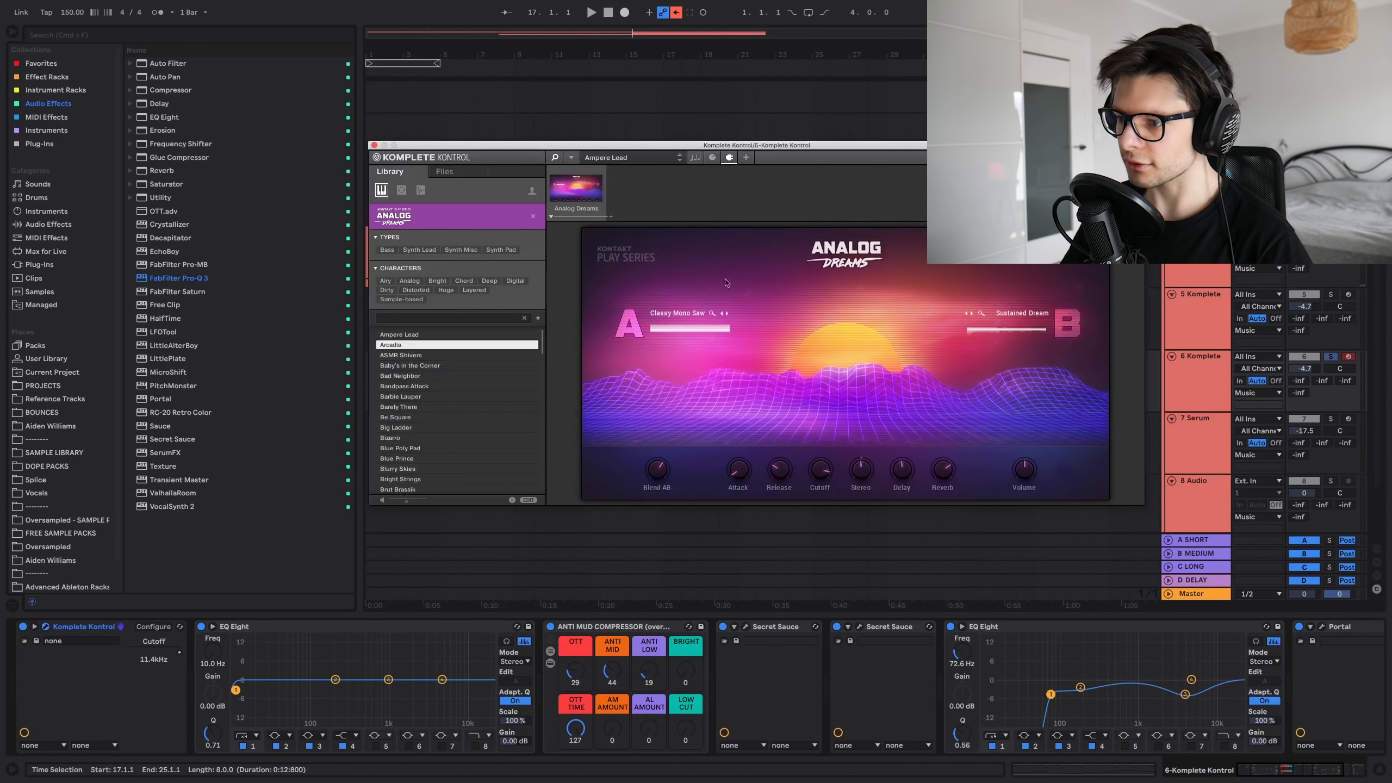
pyautogui.press('space')
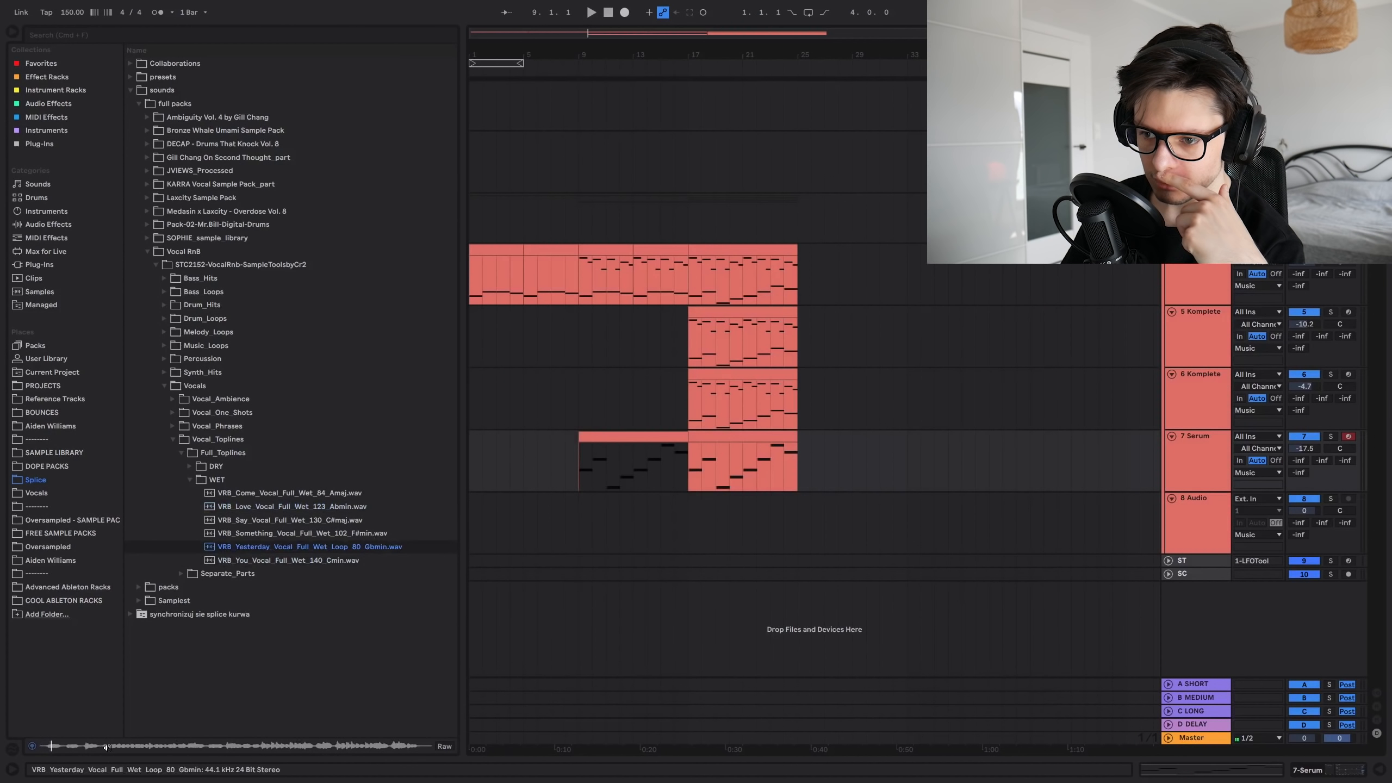
# Step: Place VRB_Yesterday_Vocal_Full_Wet_Loop_80_Gbmin.wav on the audio track, keep Warp enabled and set its segment tempo to 160 BPM
pyautogui.moveTo(343, 555); pyautogui.dragTo(578, 529)
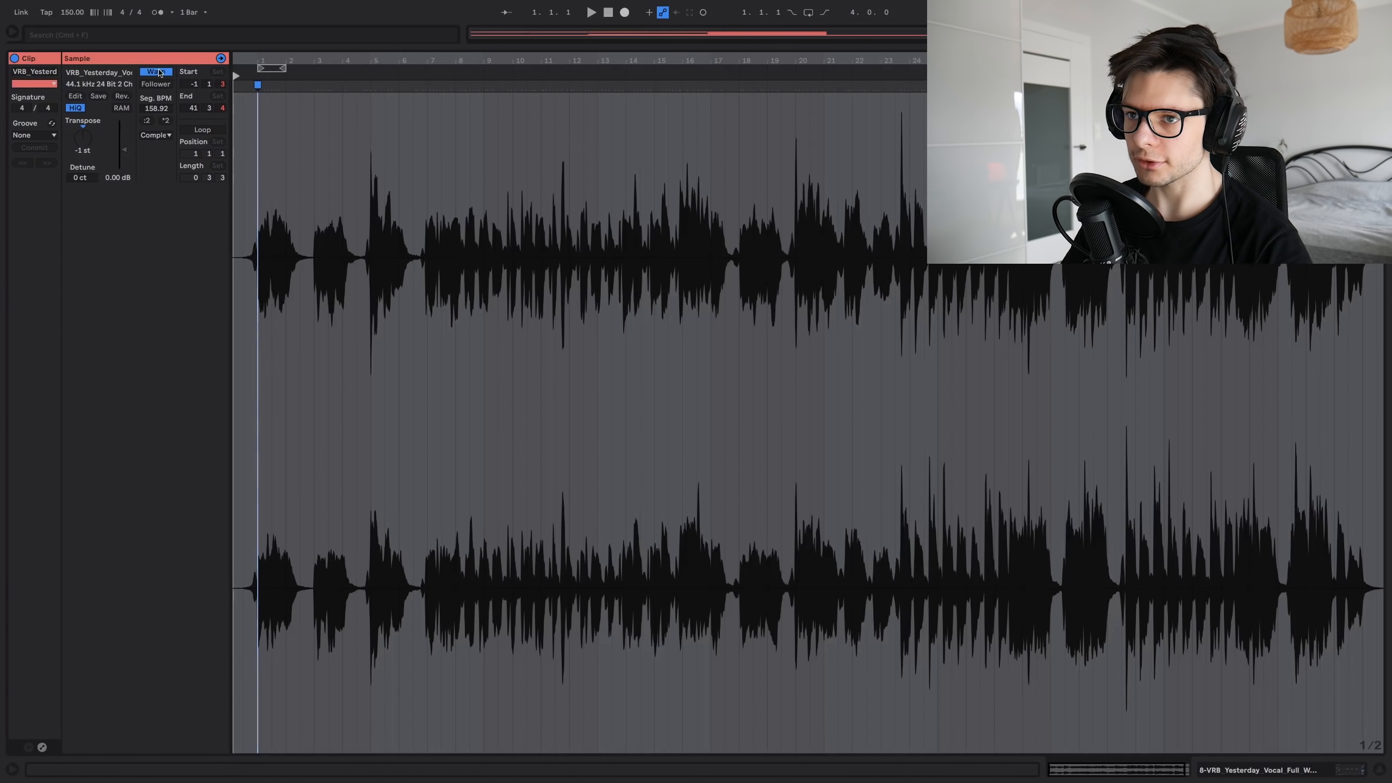
pyautogui.click(159, 72)
pyautogui.click(159, 71)
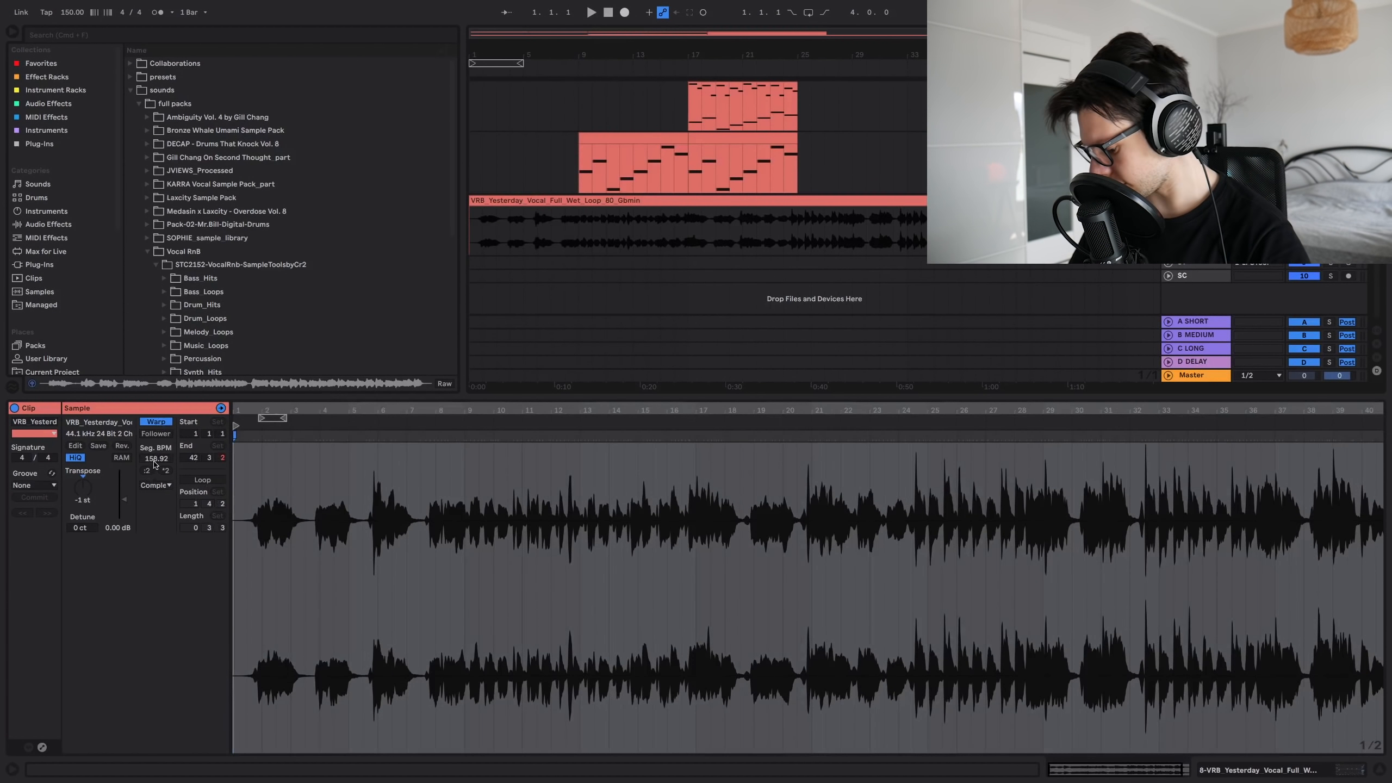
pyautogui.press('Return')
pyautogui.press('space')
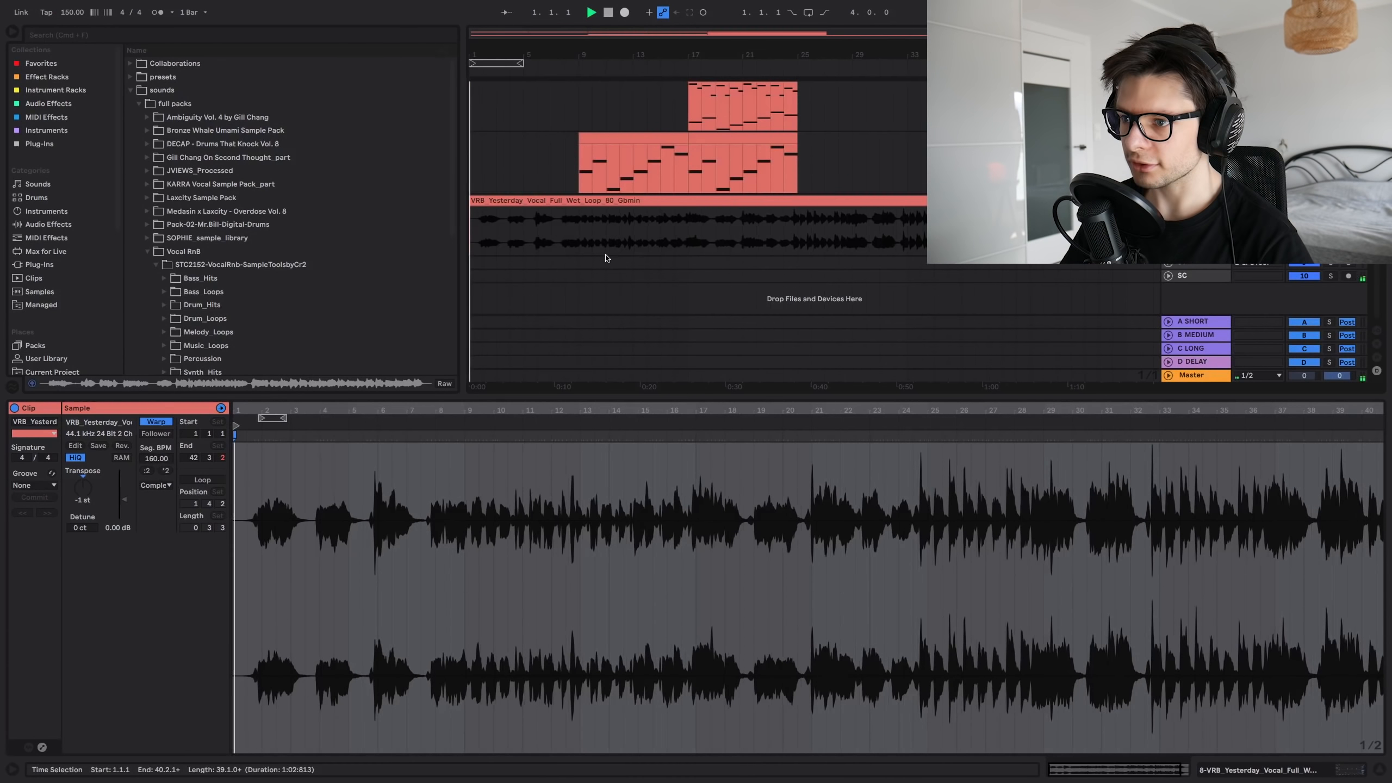
# Step: Switch the vocal clip's warp mode to Complex Pro and play it with the arrangement
pyautogui.click(565, 236)
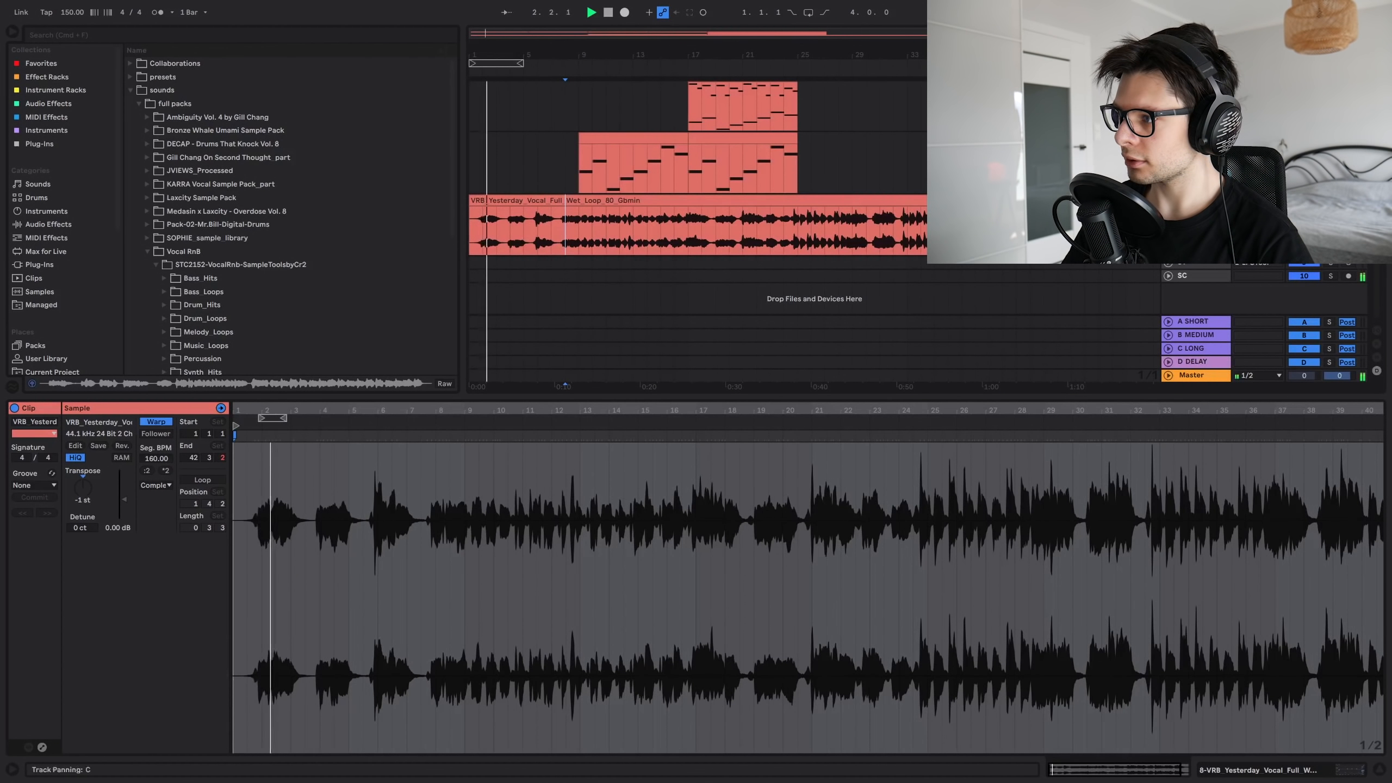
pyautogui.click(155, 485)
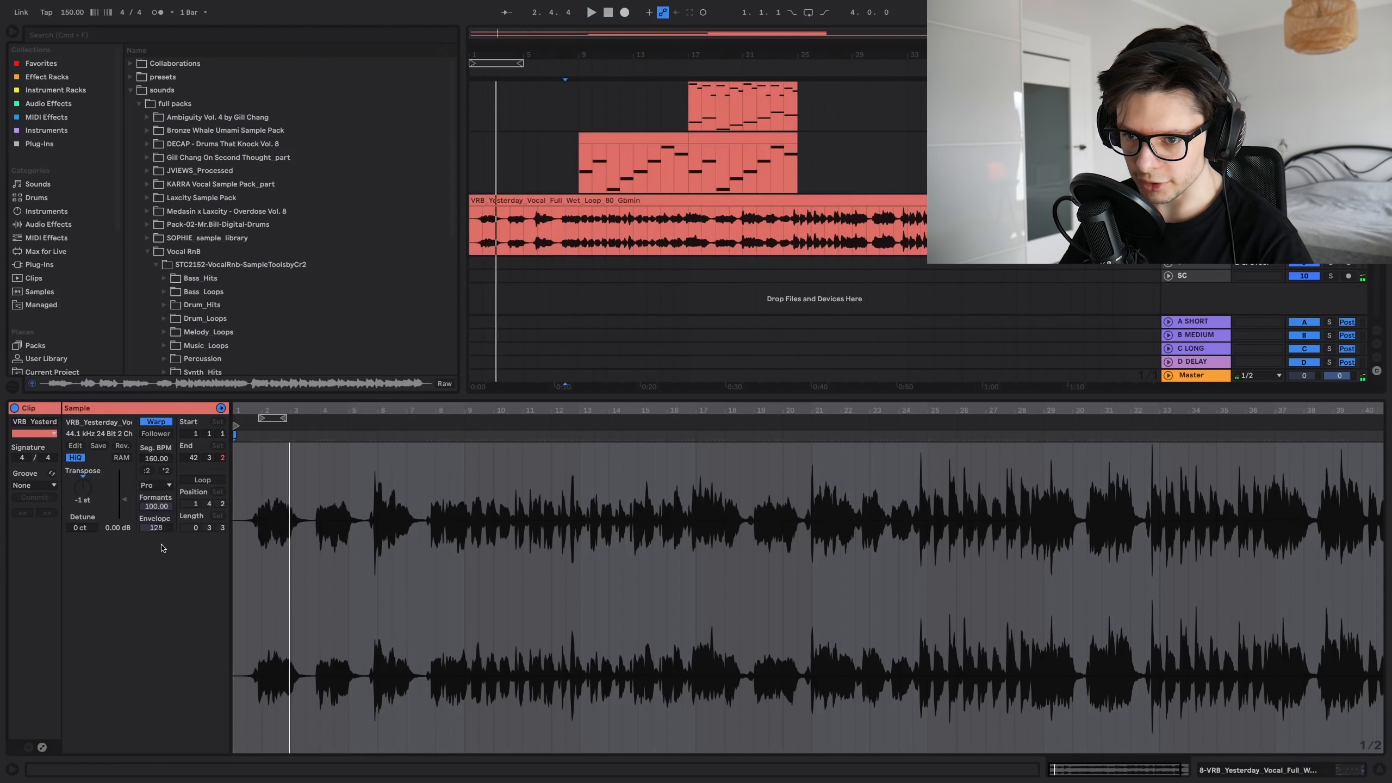
pyautogui.press('super+alt+l')
pyautogui.press('space')
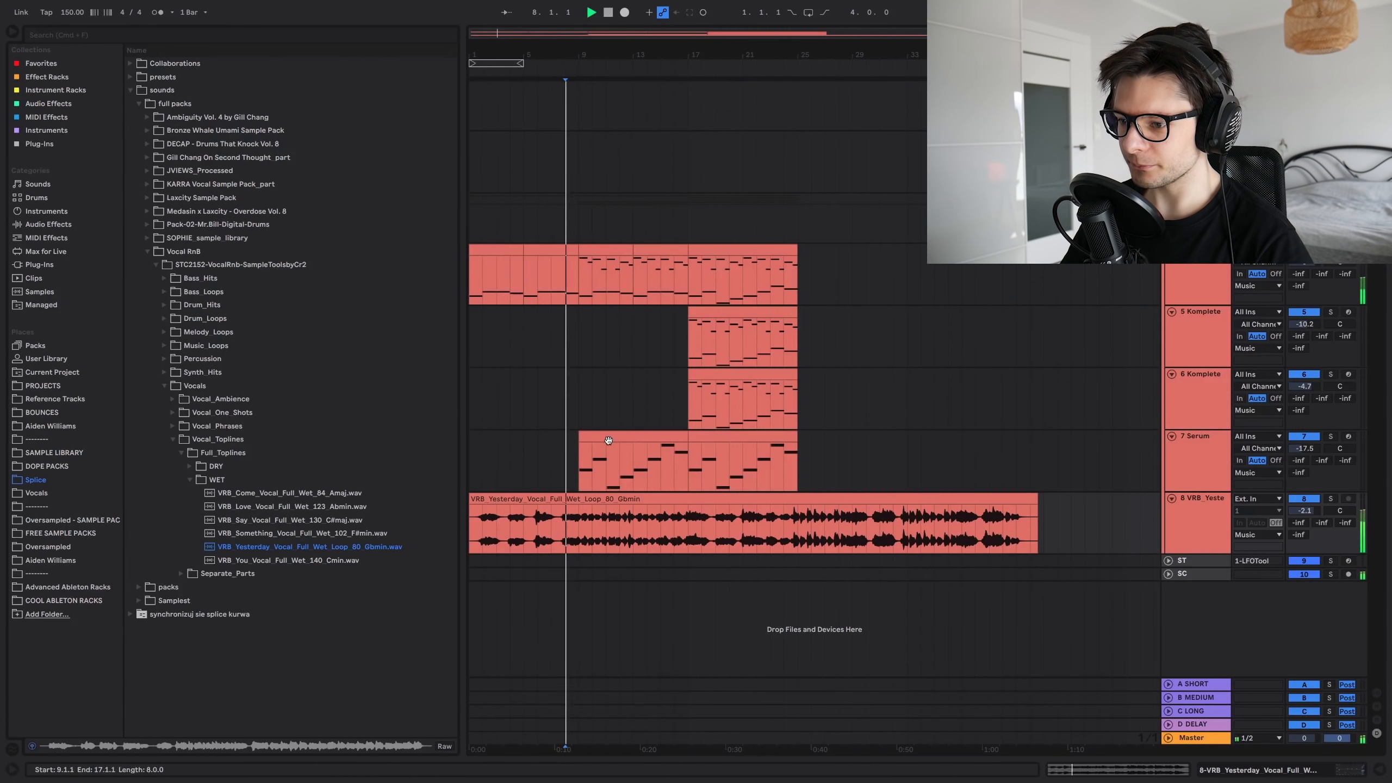
# Step: Lower the vocal track's volume to about -5.3 dB during playback
pyautogui.scroll(3, 554, 518)
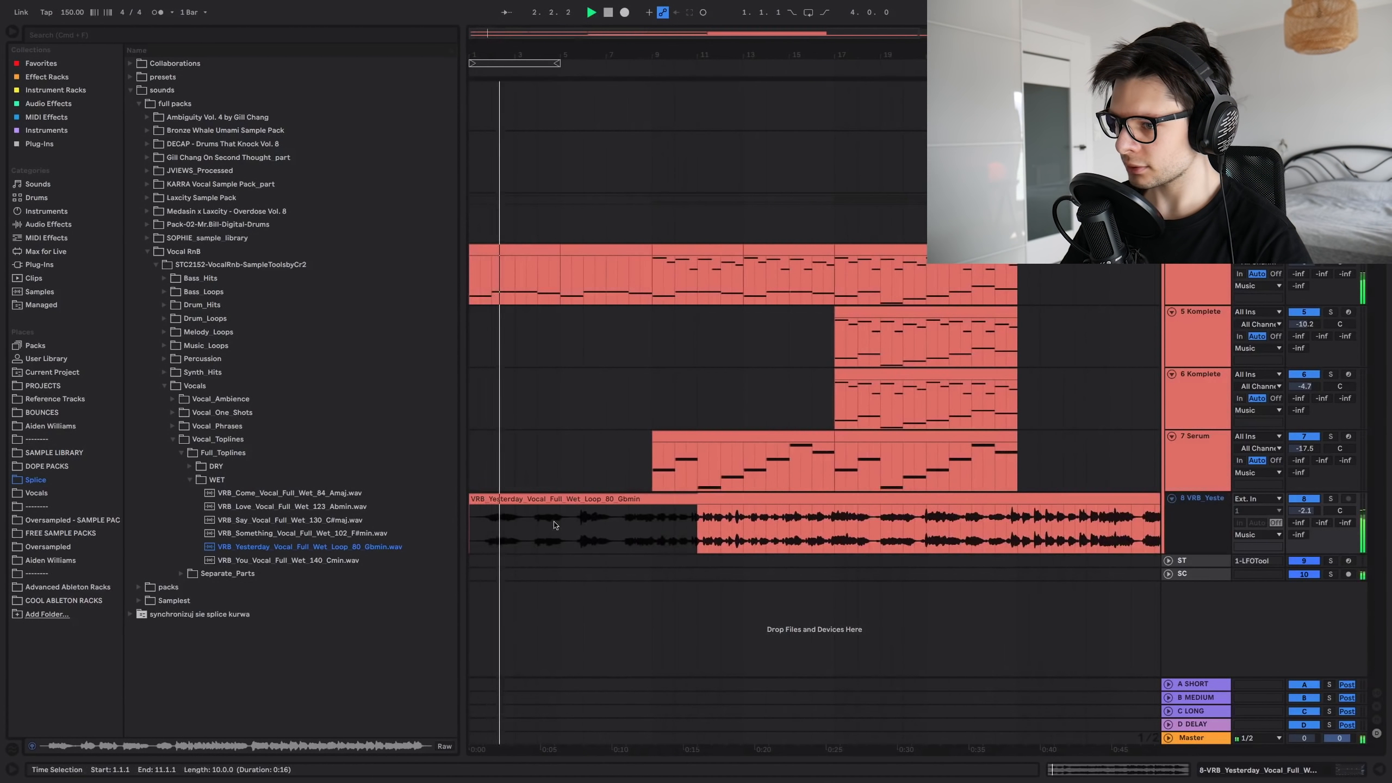
pyautogui.click(790, 500)
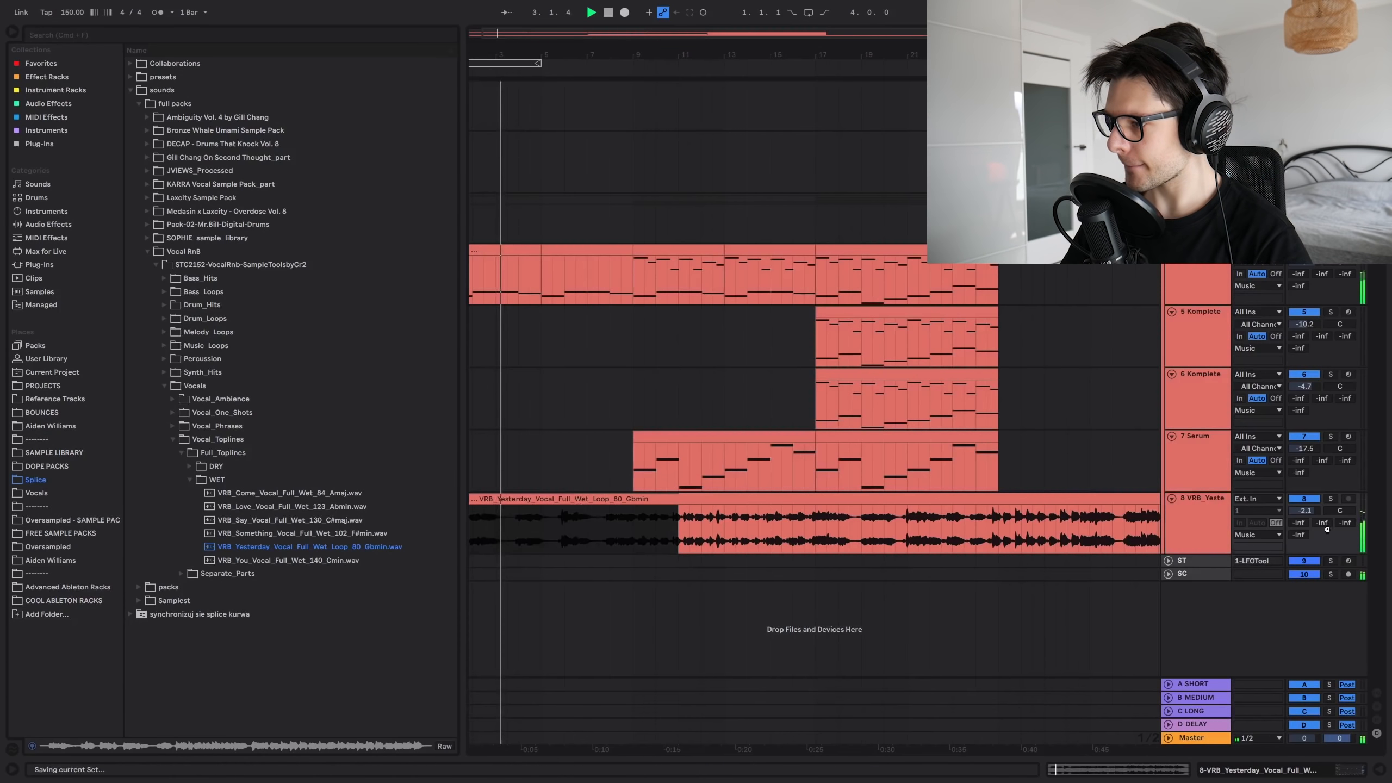
pyautogui.moveTo(1305, 511); pyautogui.dragTo(1304, 521)
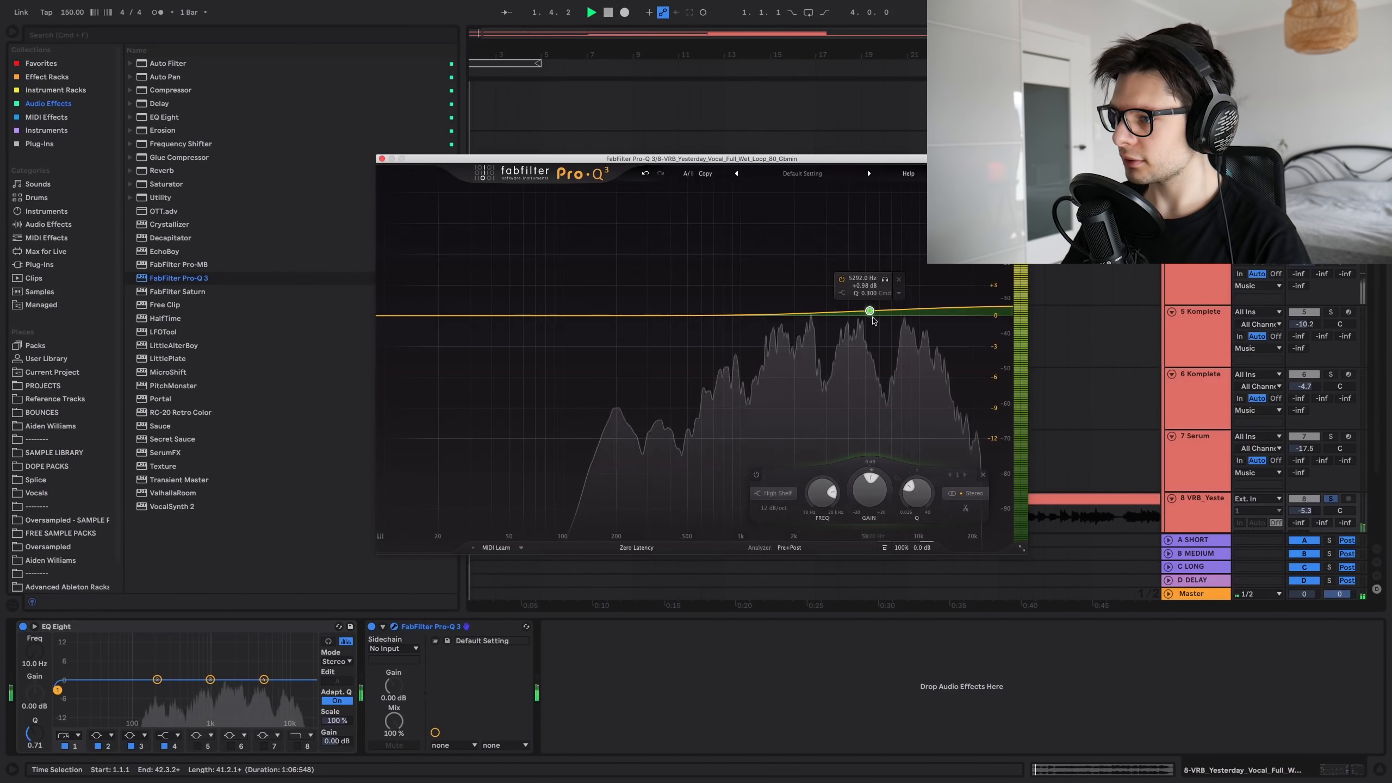
# Step: Raise the high shelf gain in the vocal track's Pro-Q 3 and set Nectar's formant shift to about -1.54 st
pyautogui.moveTo(869, 311); pyautogui.dragTo(863, 279)
pyautogui.click(382, 158)
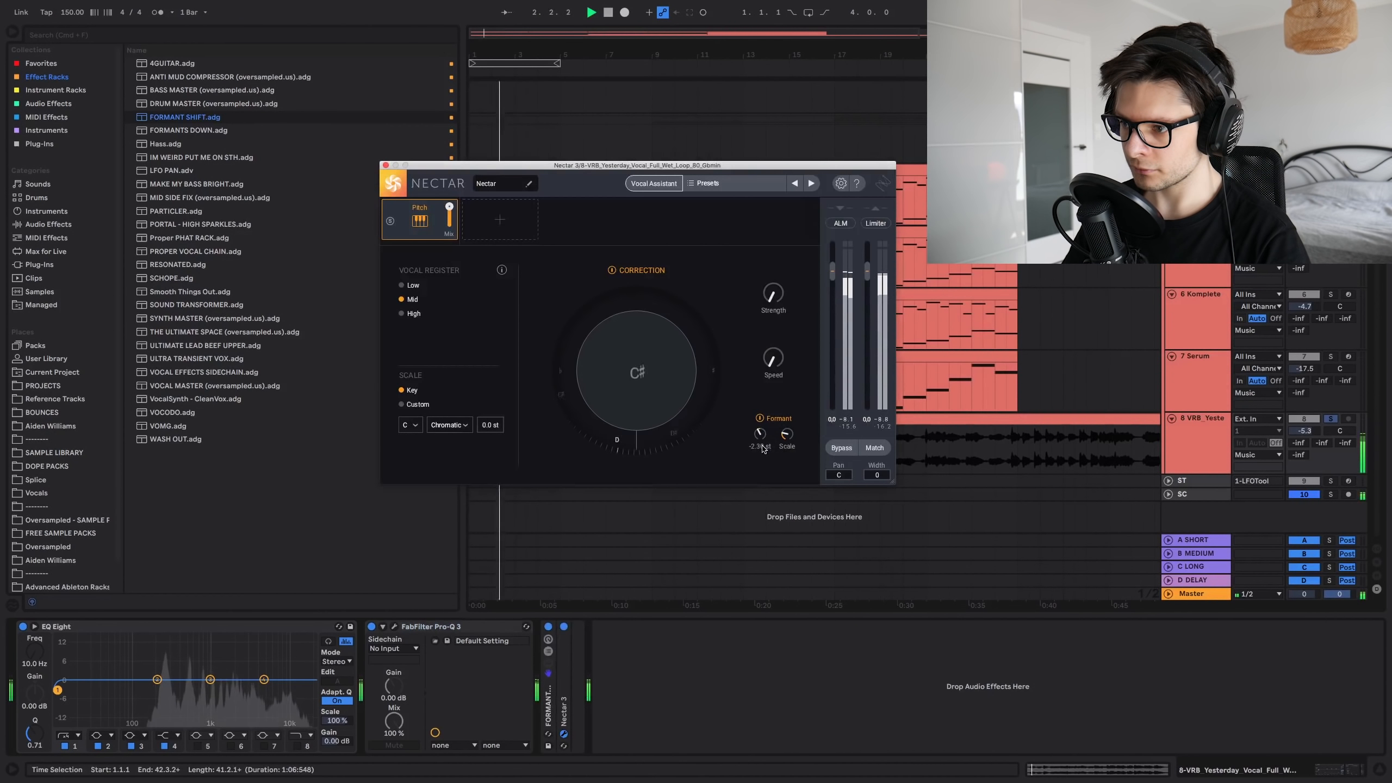
pyautogui.moveTo(763, 442)
pyautogui.mouseDown()
pyautogui.moveTo(764, 423)
pyautogui.moveTo(761, 435)
pyautogui.mouseUp()
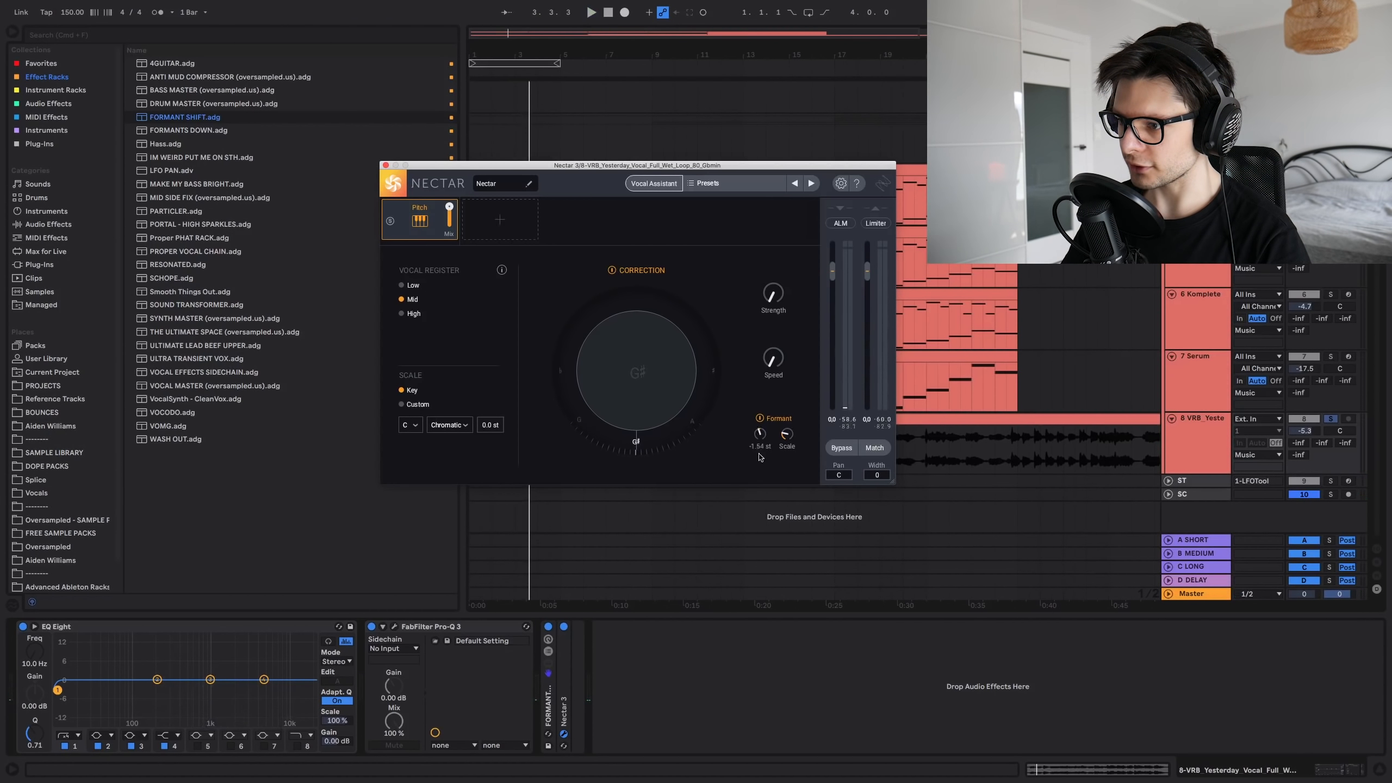
# Step: Duplicate the vocal track, keeping the FORMANT SHIFT rack only on the copy
pyautogui.click(1156, 436)
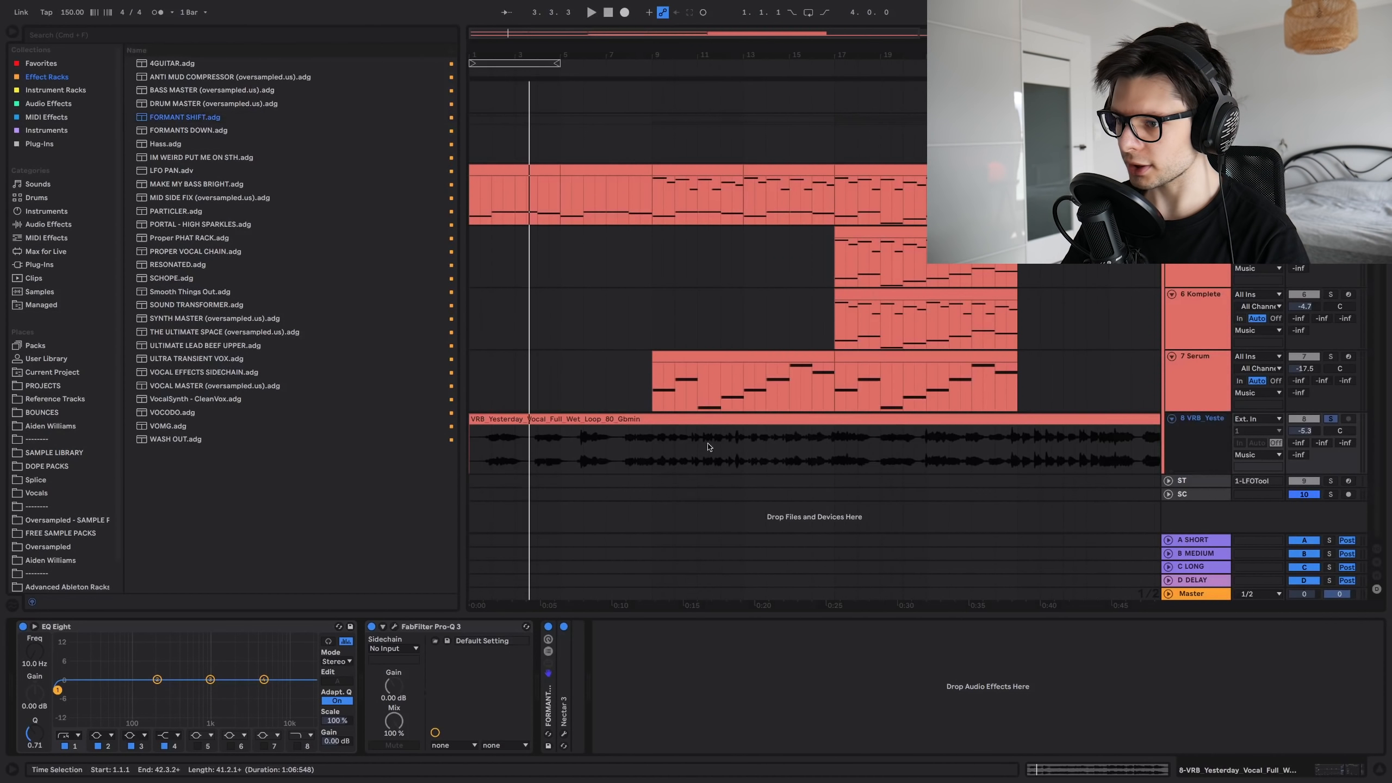
pyautogui.press('super+d')
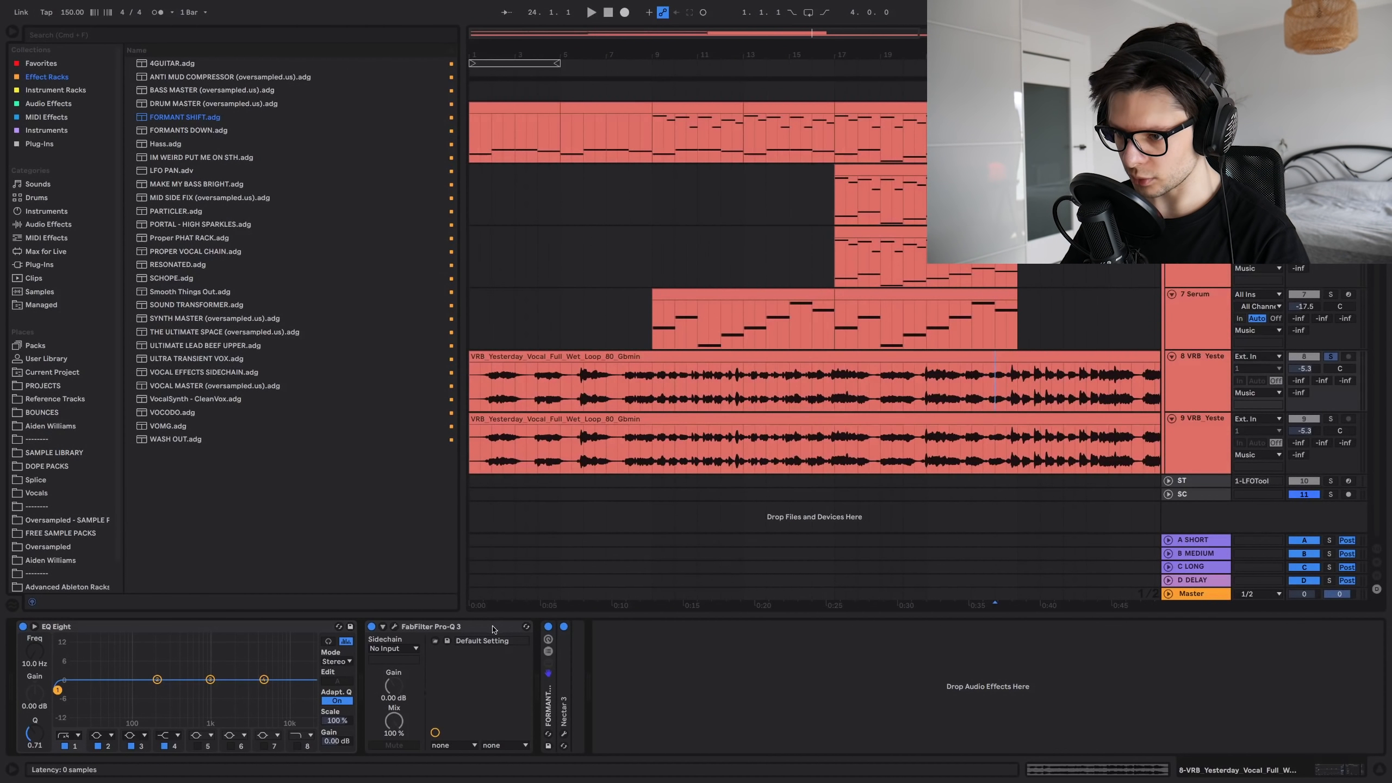
pyautogui.press('0')
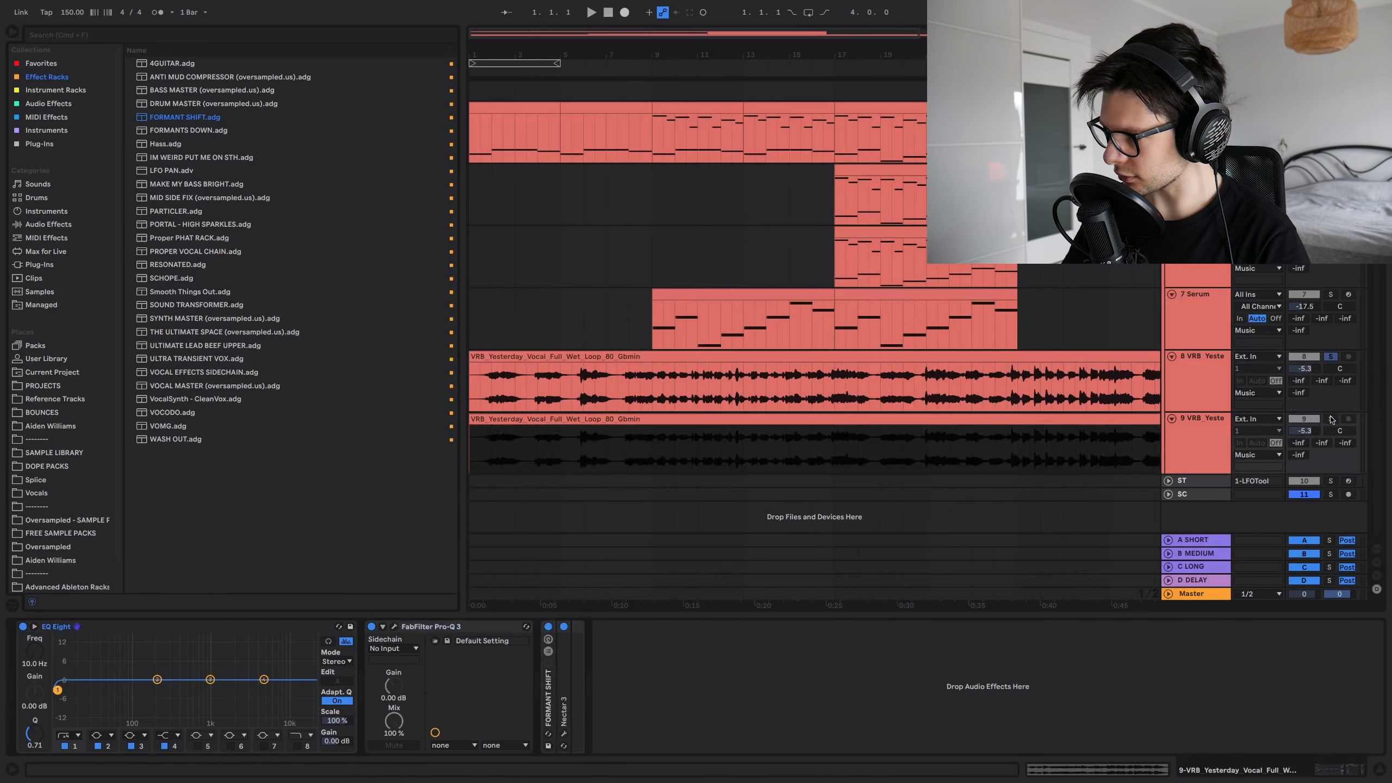
# Step: Lower the formant shift in the copied vocal's Nectar during playback and add a Dimension module
pyautogui.press('space')
pyautogui.click(564, 734)
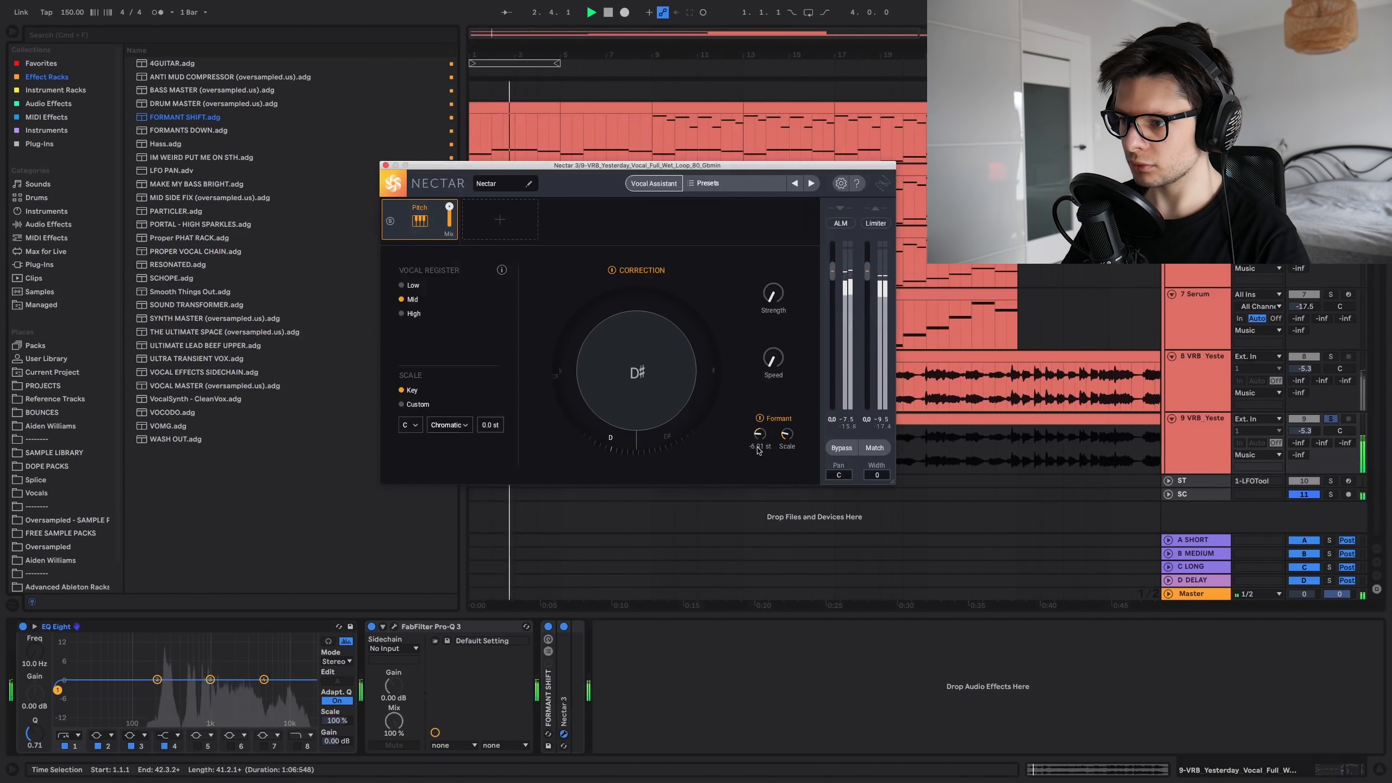
pyautogui.press('space')
pyautogui.click(514, 218)
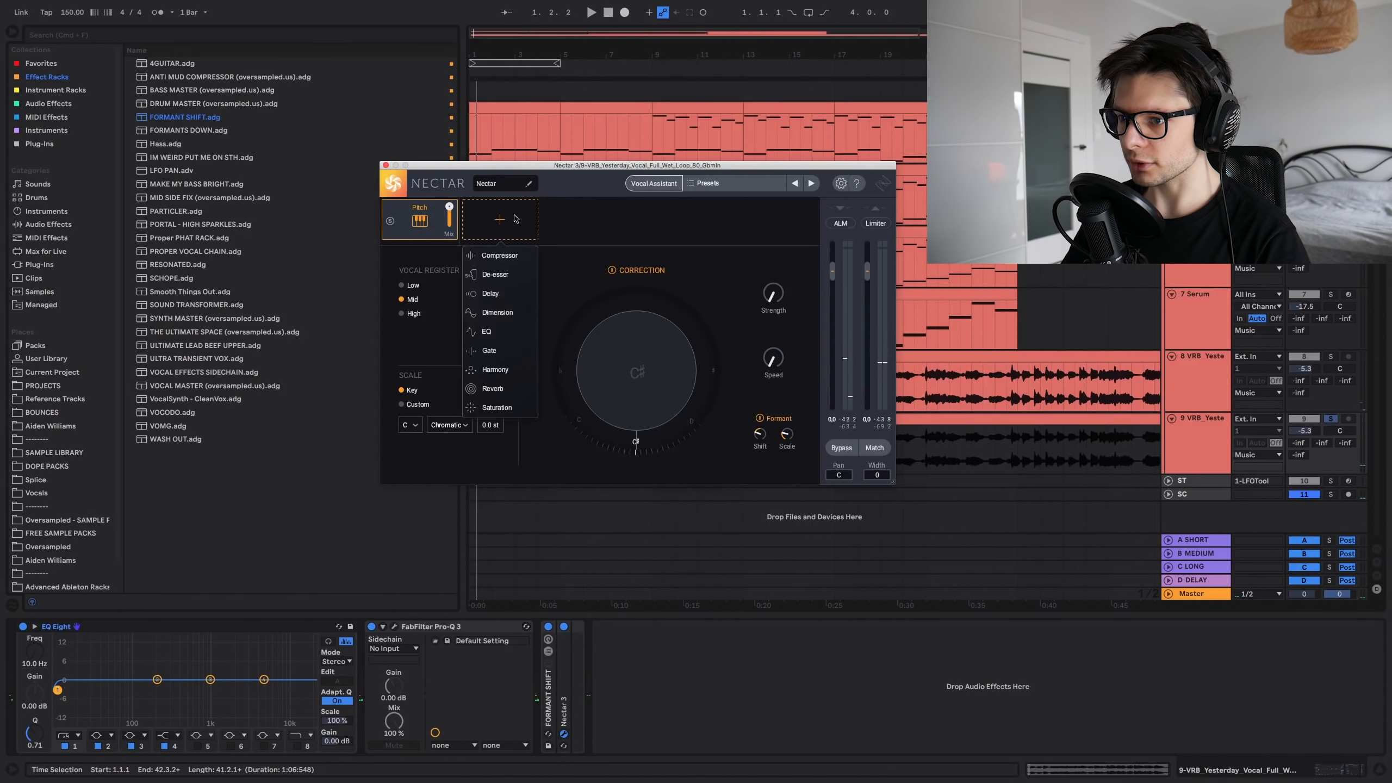
pyautogui.click(510, 317)
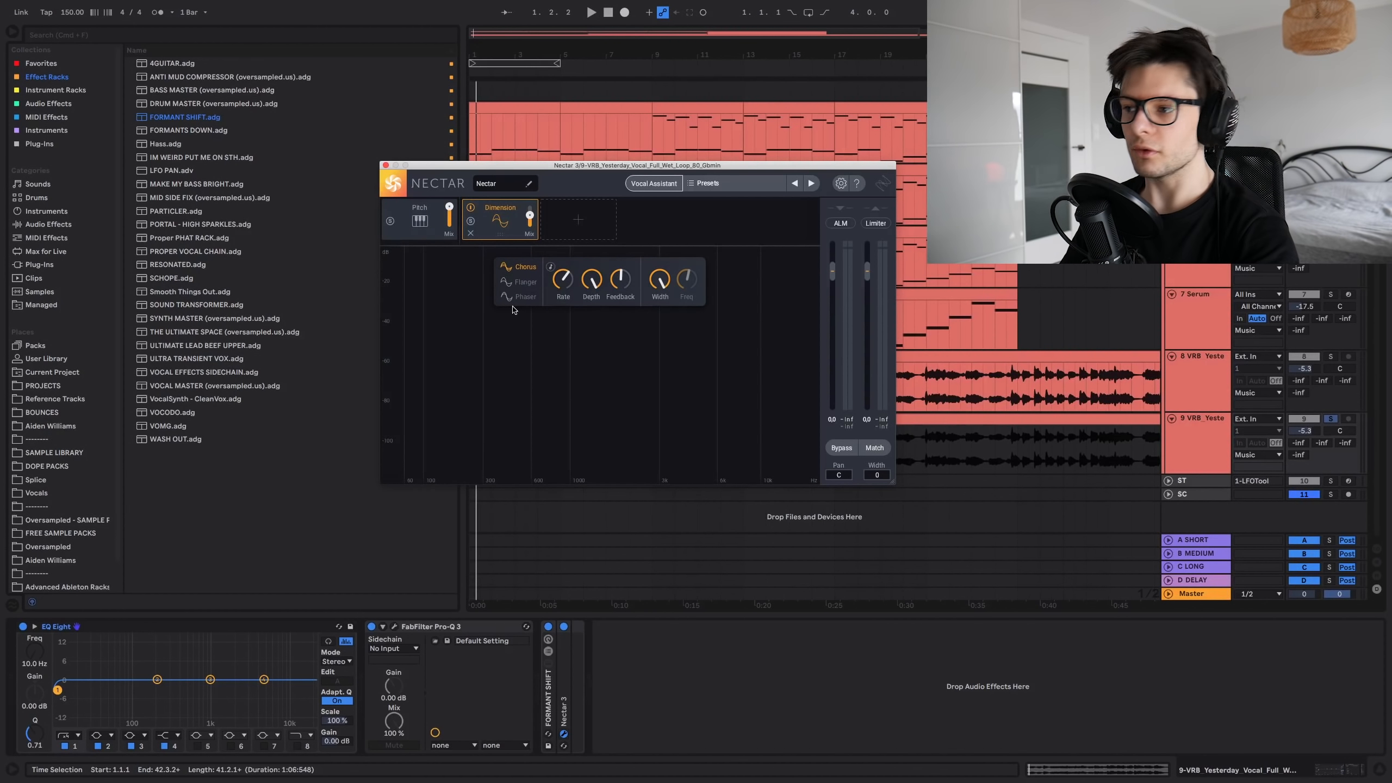
# Step: Compare the original and copied vocals by soloing each track in turn during playback
pyautogui.click(1330, 356)
pyautogui.press('space')
pyautogui.click(1330, 419)
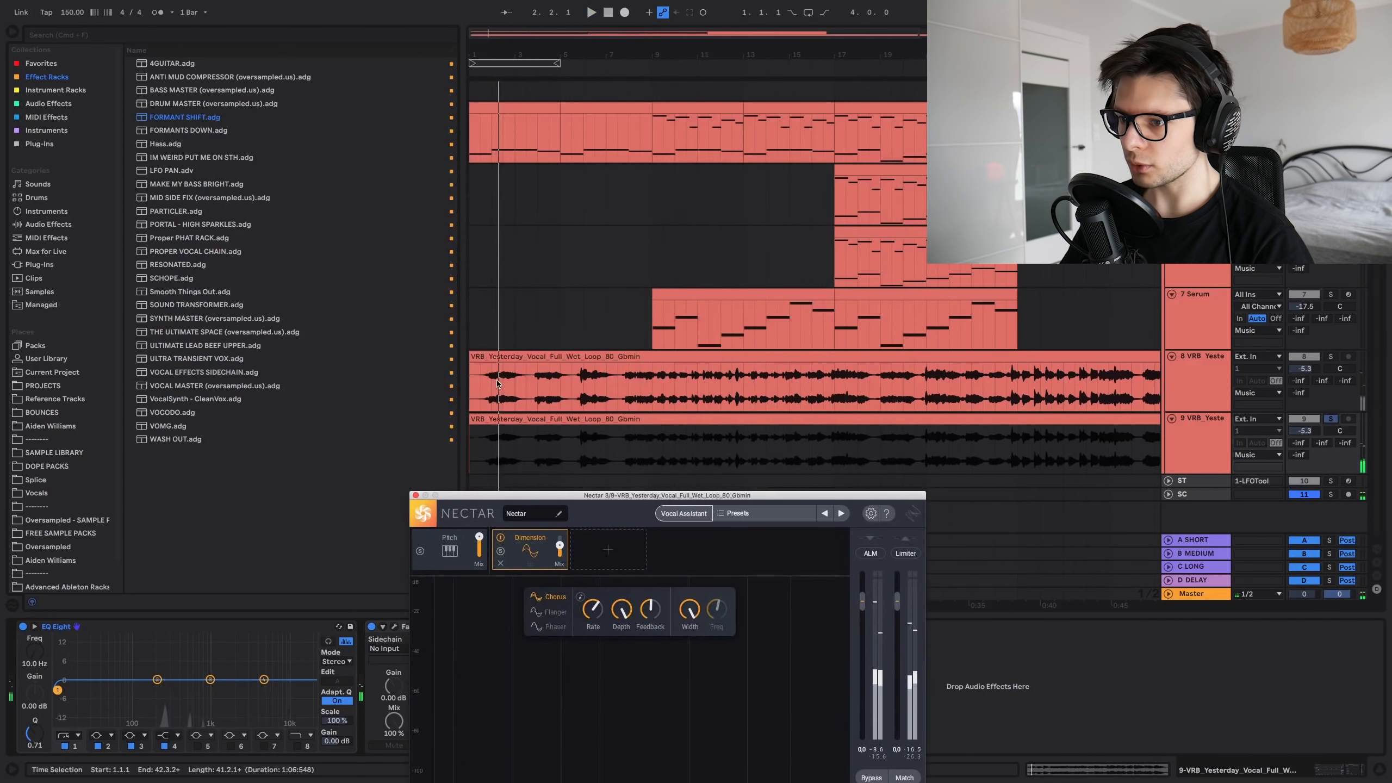
pyautogui.scroll(5, 497, 384)
# Step: Raise the mix of Nectar's Dimension module while playing the copied vocal from 1.4.1
pyautogui.click(513, 385)
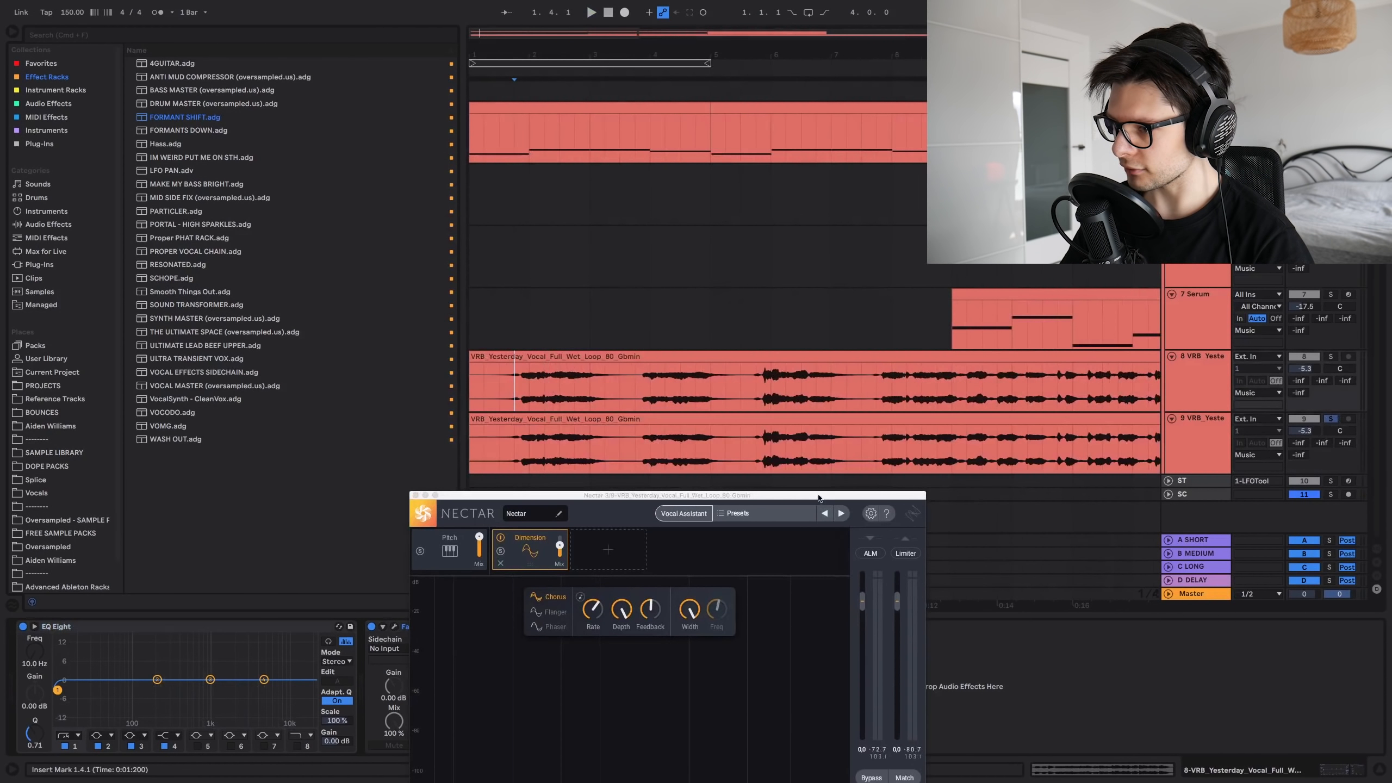
pyautogui.moveTo(819, 499); pyautogui.dragTo(814, 297)
pyautogui.press('space')
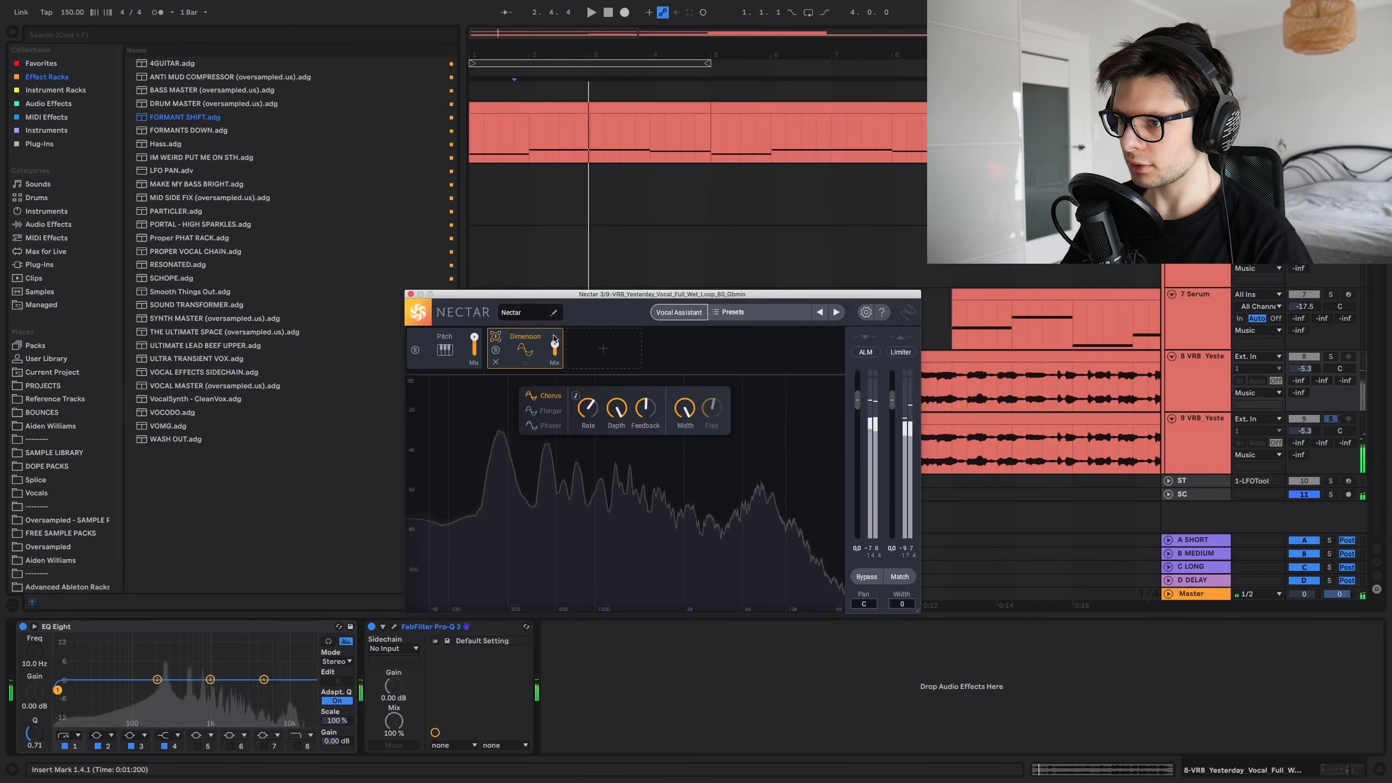
pyautogui.press('space')
pyautogui.press('space')
pyautogui.moveTo(554, 344); pyautogui.dragTo(566, 304)
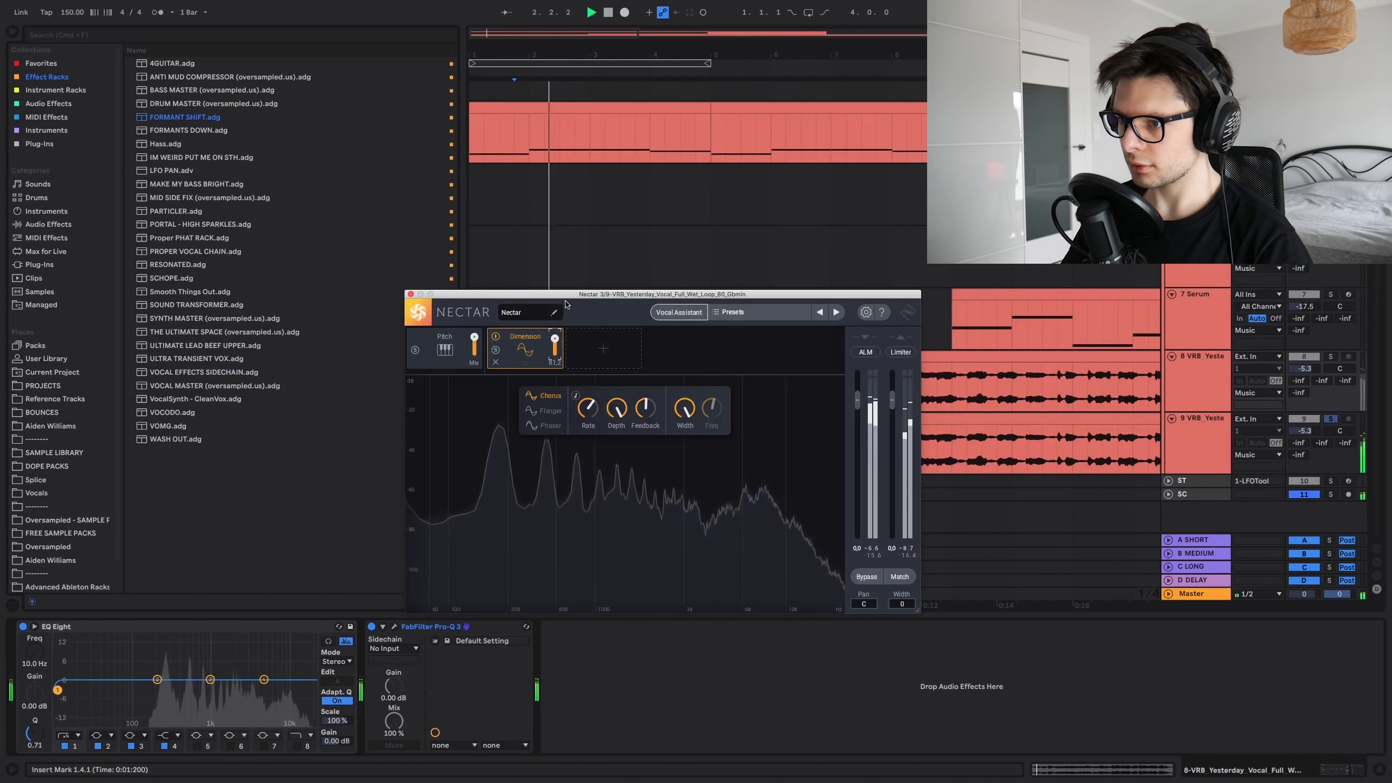
# Step: Add a Harmony module to the copied vocal's Nectar and increase its Pitch Variation
pyautogui.click(603, 348)
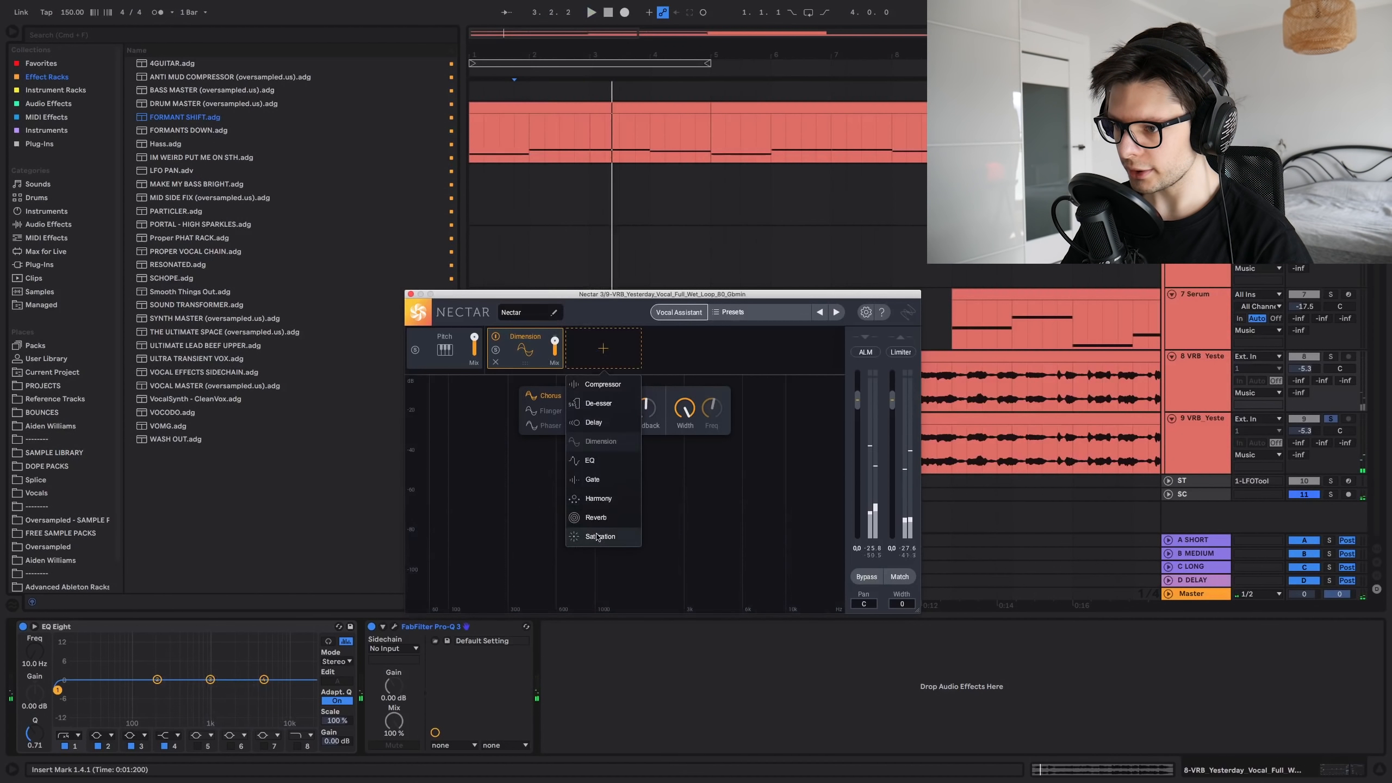
pyautogui.click(600, 499)
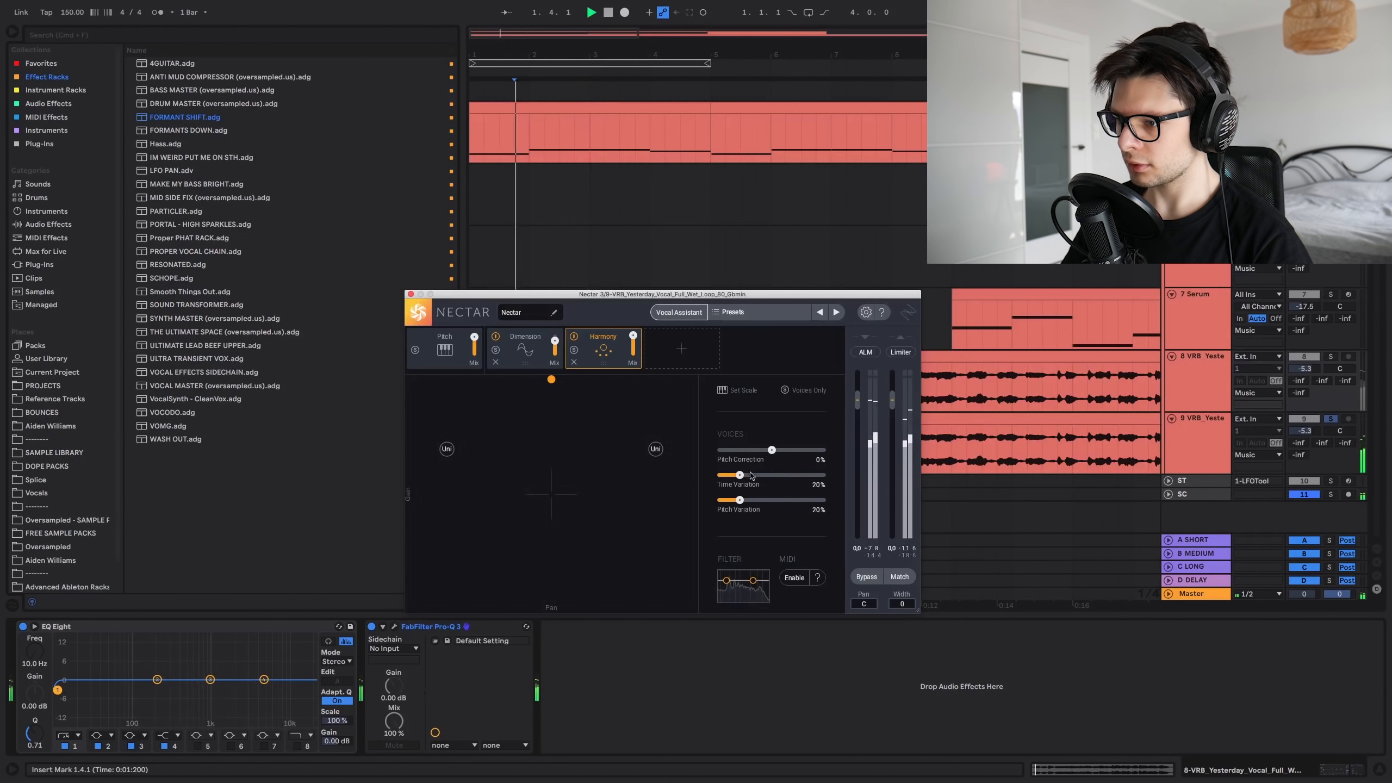
pyautogui.moveTo(740, 500)
pyautogui.mouseDown()
pyautogui.moveTo(825, 499)
pyautogui.moveTo(766, 507)
pyautogui.mouseUp()
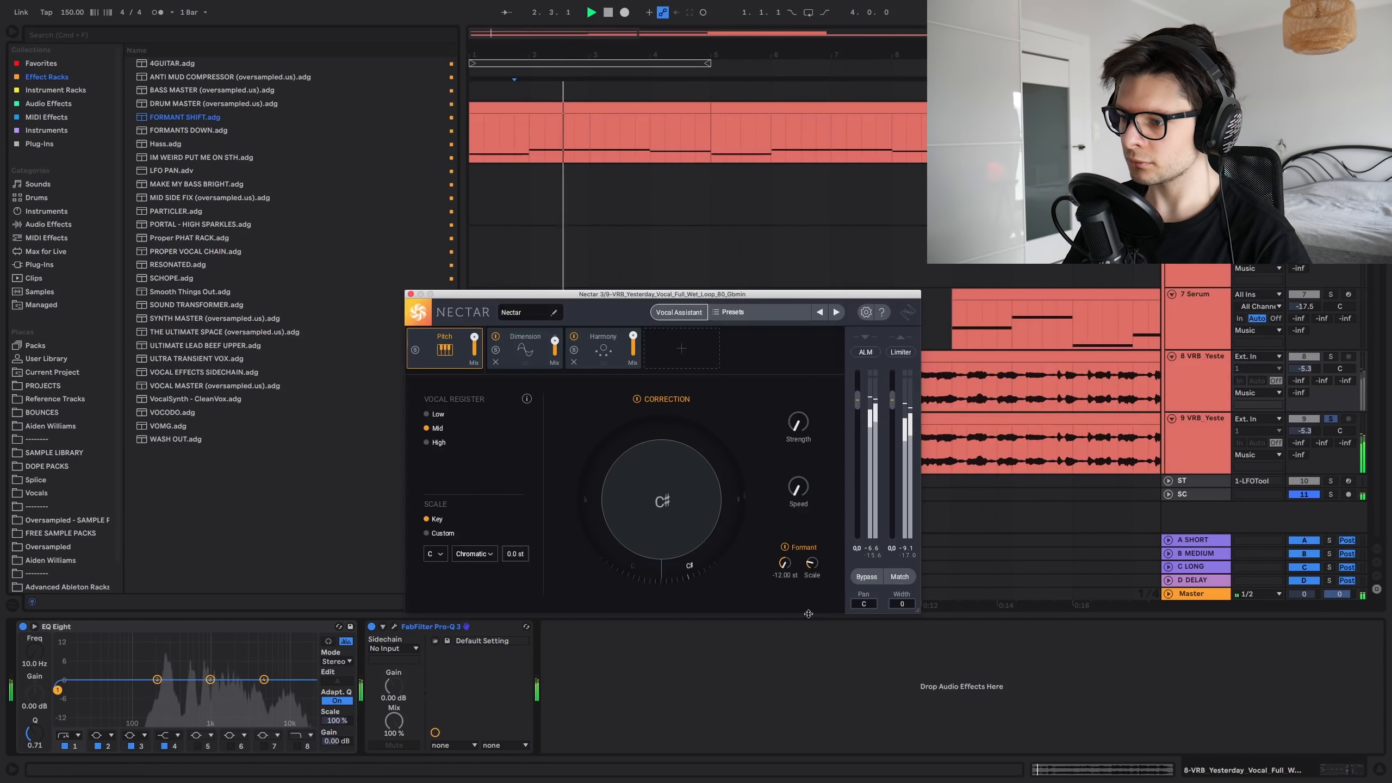
# Step: Set the copied vocal's formant shift to -12 st, close Nectar and show the arrangement automation
pyautogui.moveTo(784, 563); pyautogui.dragTo(786, 571)
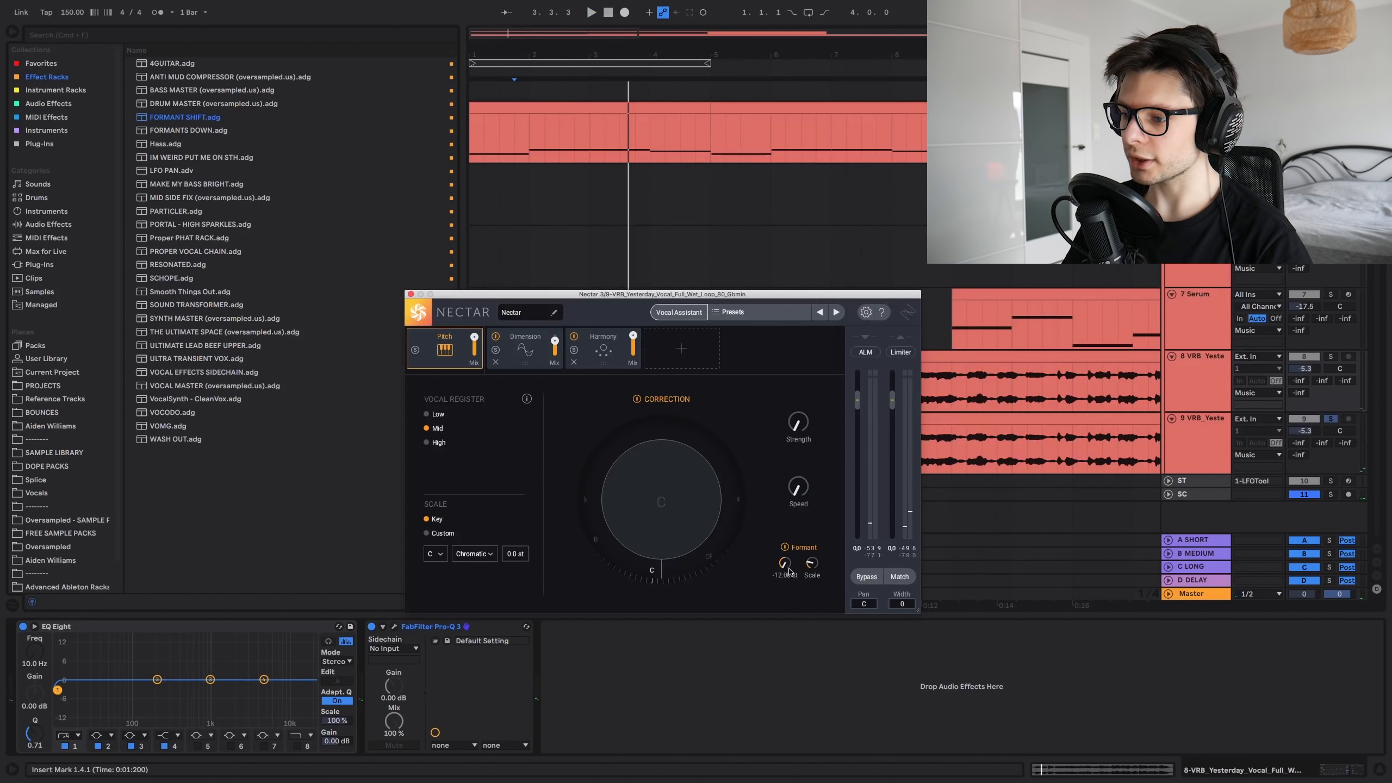
pyautogui.click(410, 294)
pyautogui.press('a')
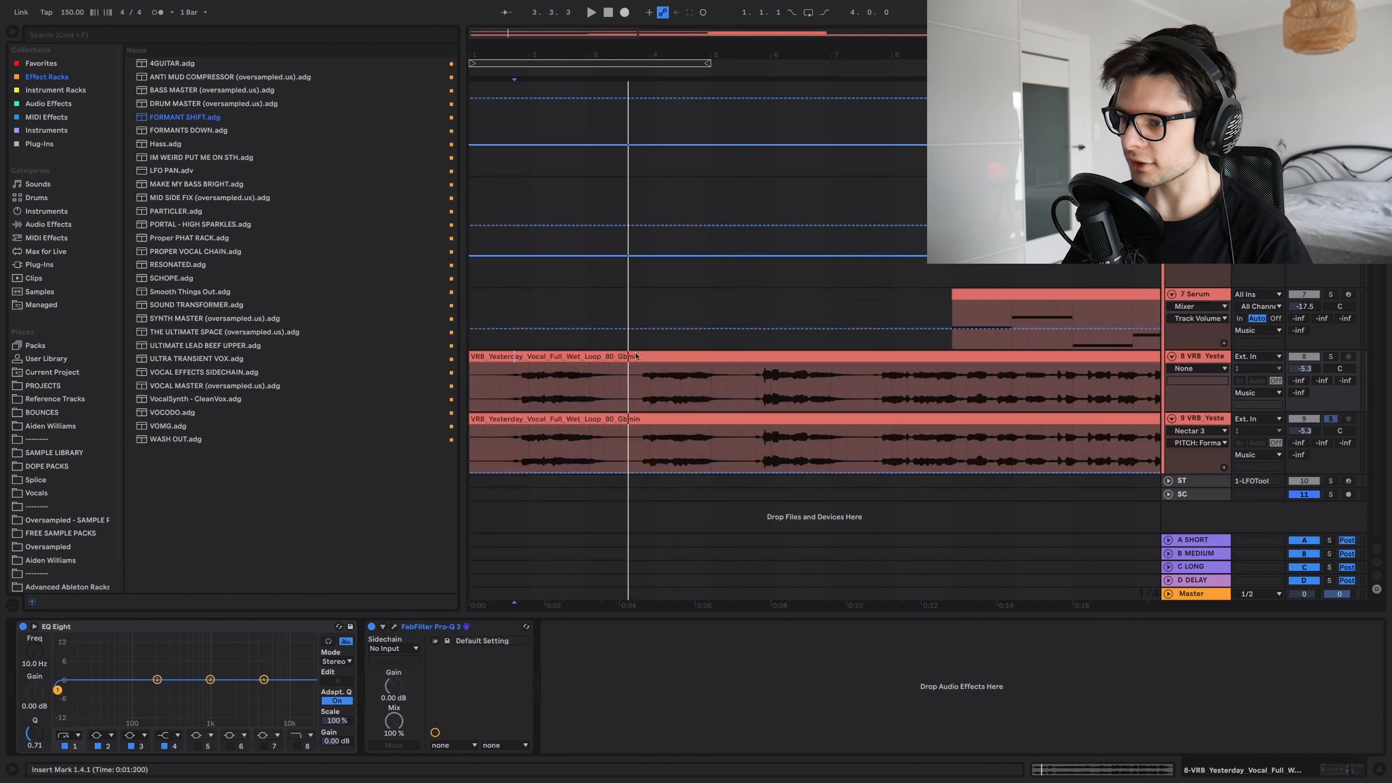
# Step: Draw formant shift automation on the copied vocal during playback, with a peak of about 0.42 in bar 2 and a rise into bar 5
pyautogui.click(517, 444)
pyautogui.press('space')
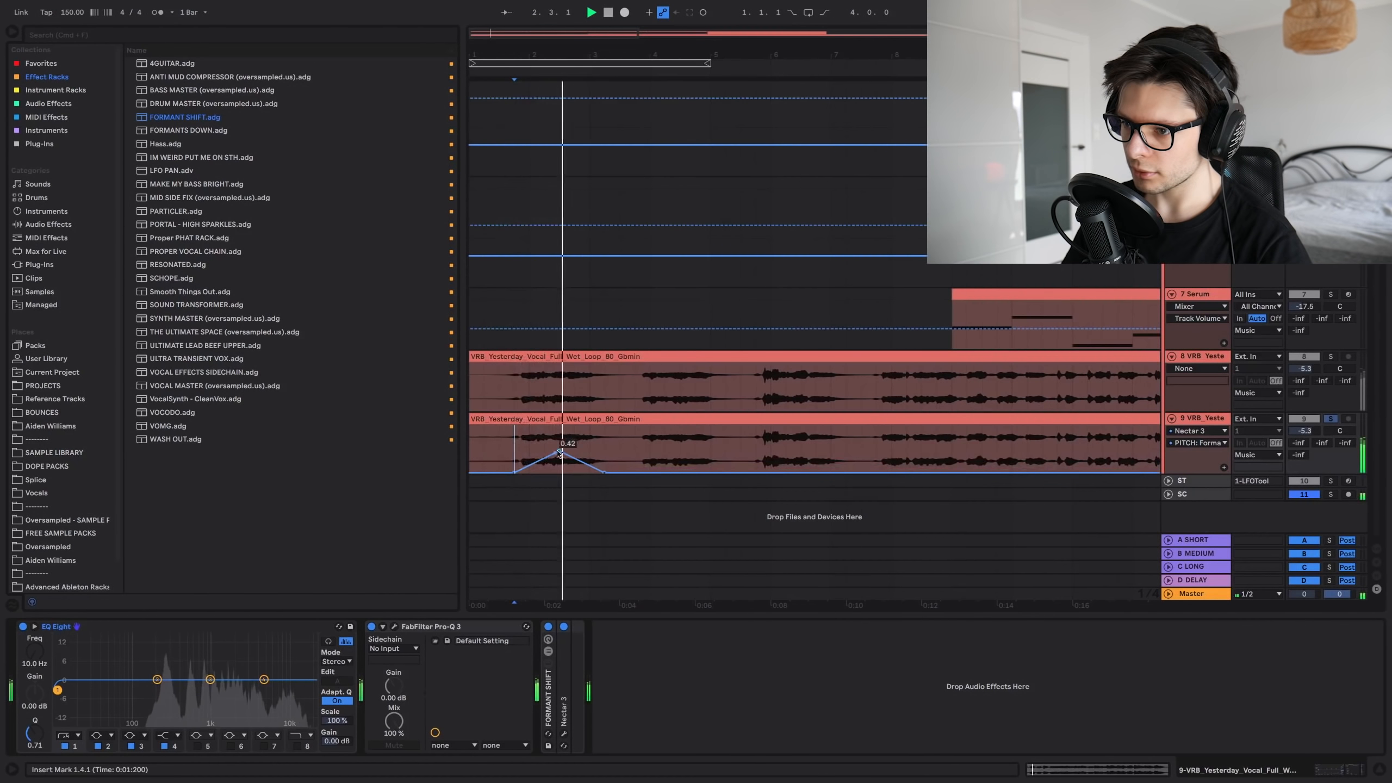
pyautogui.moveTo(559, 451); pyautogui.dragTo(559, 455)
pyautogui.click(644, 472)
pyautogui.moveTo(710, 472); pyautogui.dragTo(710, 450)
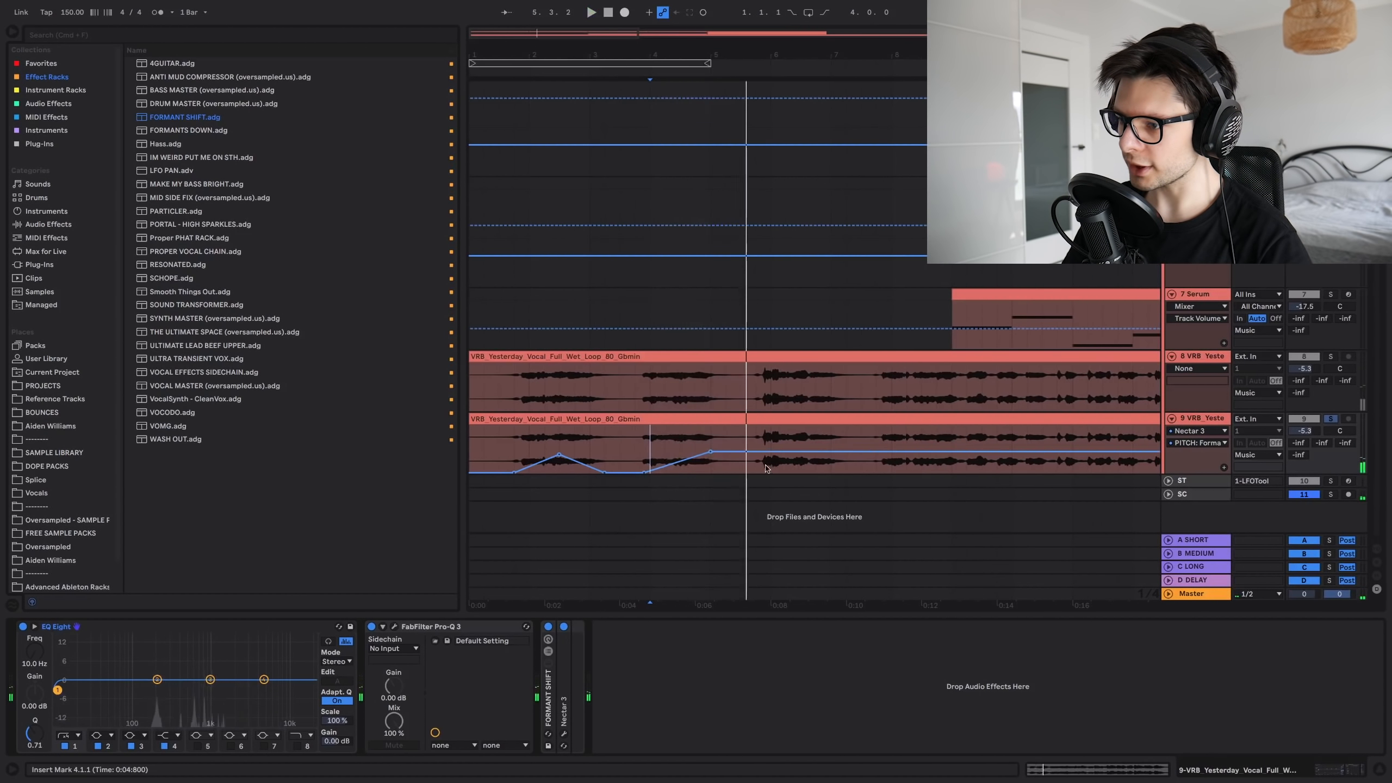
# Step: Duplicate the copied vocal's formant automation into the following bars, and make it fall to 0.00 before bar 6 while playing from 5.3.1
pyautogui.moveTo(644, 459); pyautogui.dragTo(513, 462)
pyautogui.press('super+d')
pyautogui.click(741, 461)
pyautogui.press('space')
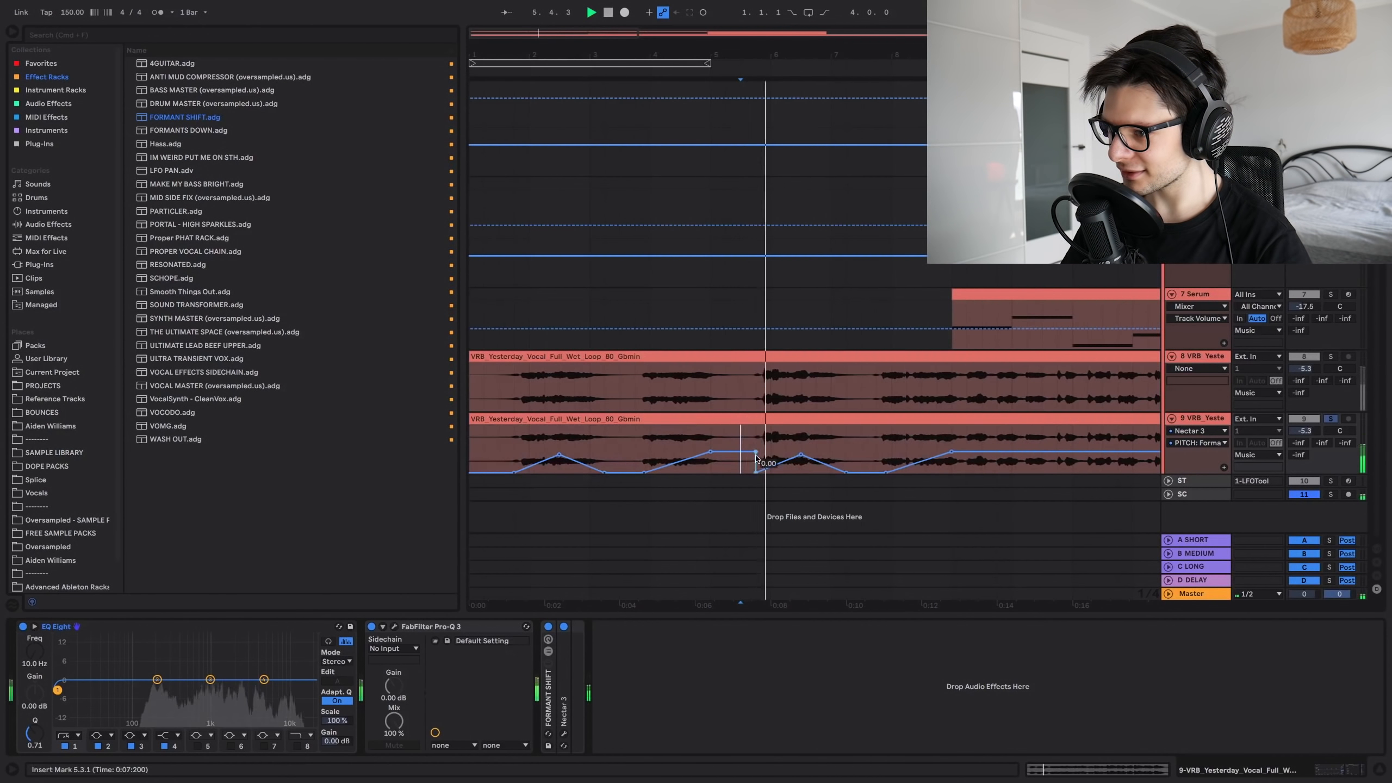
pyautogui.click(756, 452)
pyautogui.hscroll(3, 791, 440)
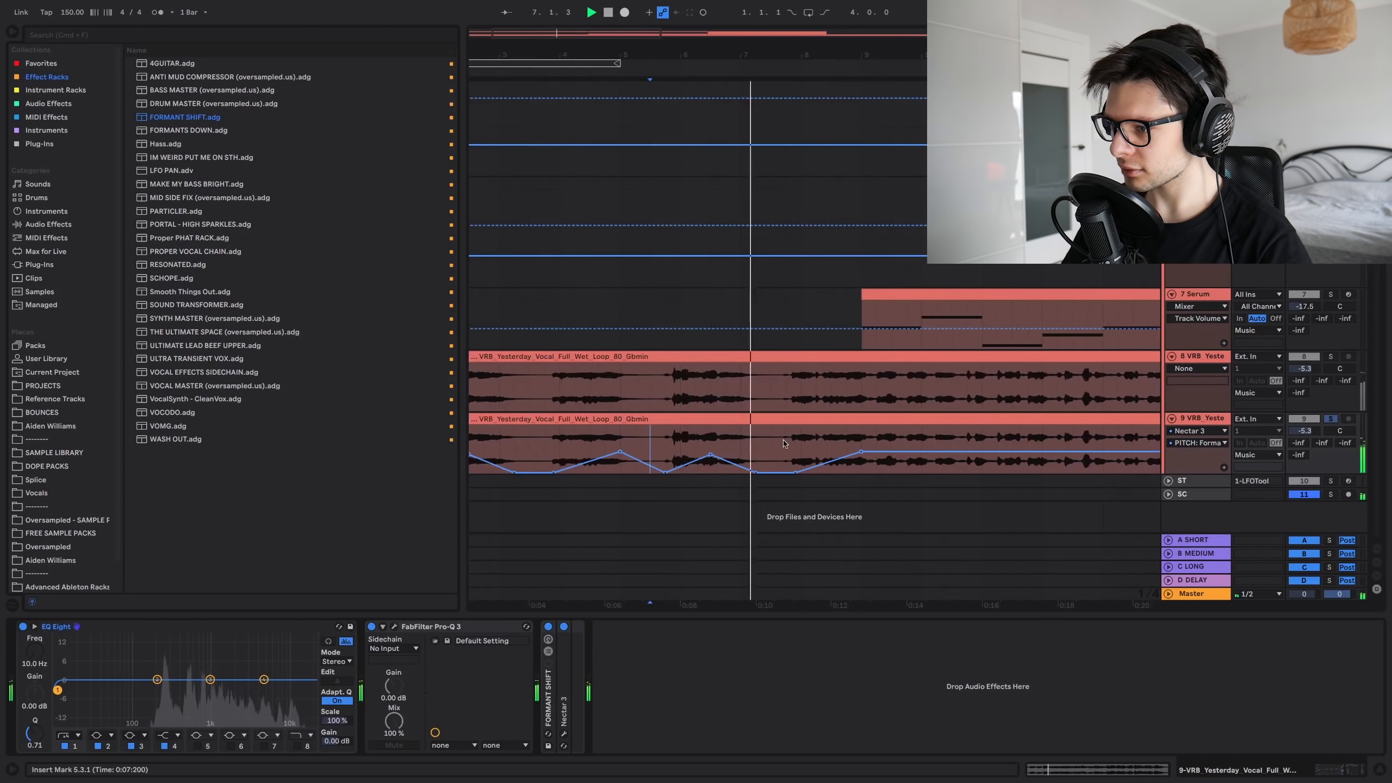
pyautogui.hscroll(3, 888, 465)
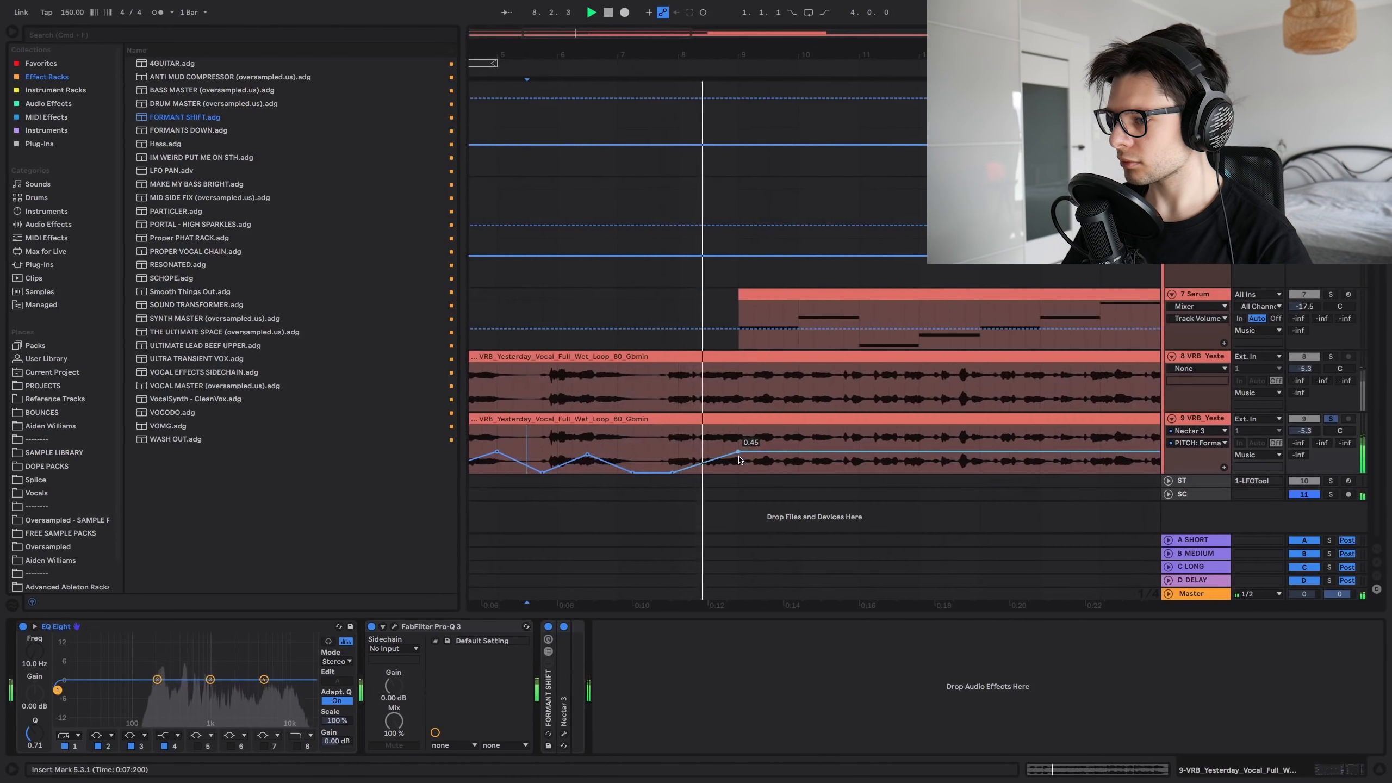
# Step: Shape the copied vocal's formant automation after bar 17 with a crest at bar 19, 0.55 at bar 21 and a fall to minimum before bar 25
pyautogui.press('space')
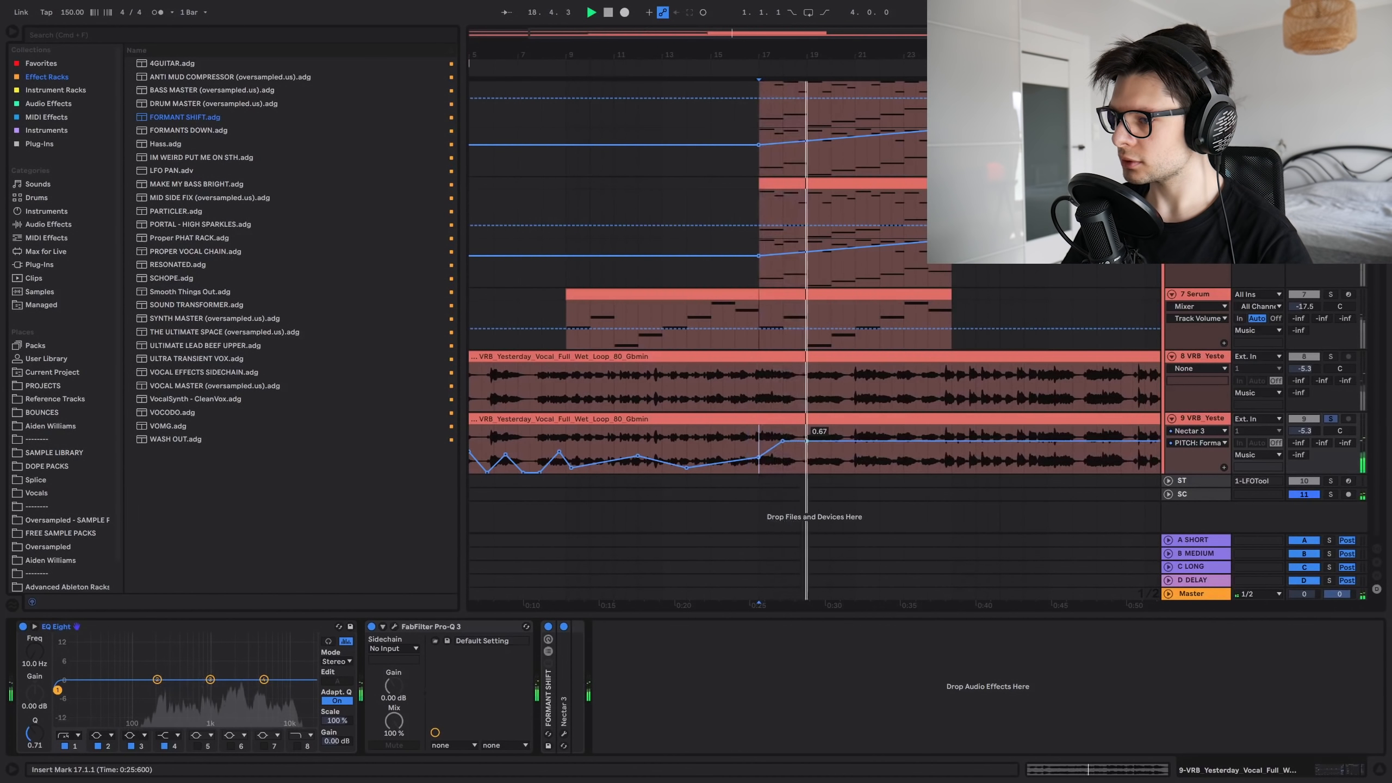
pyautogui.moveTo(807, 441); pyautogui.dragTo(855, 447)
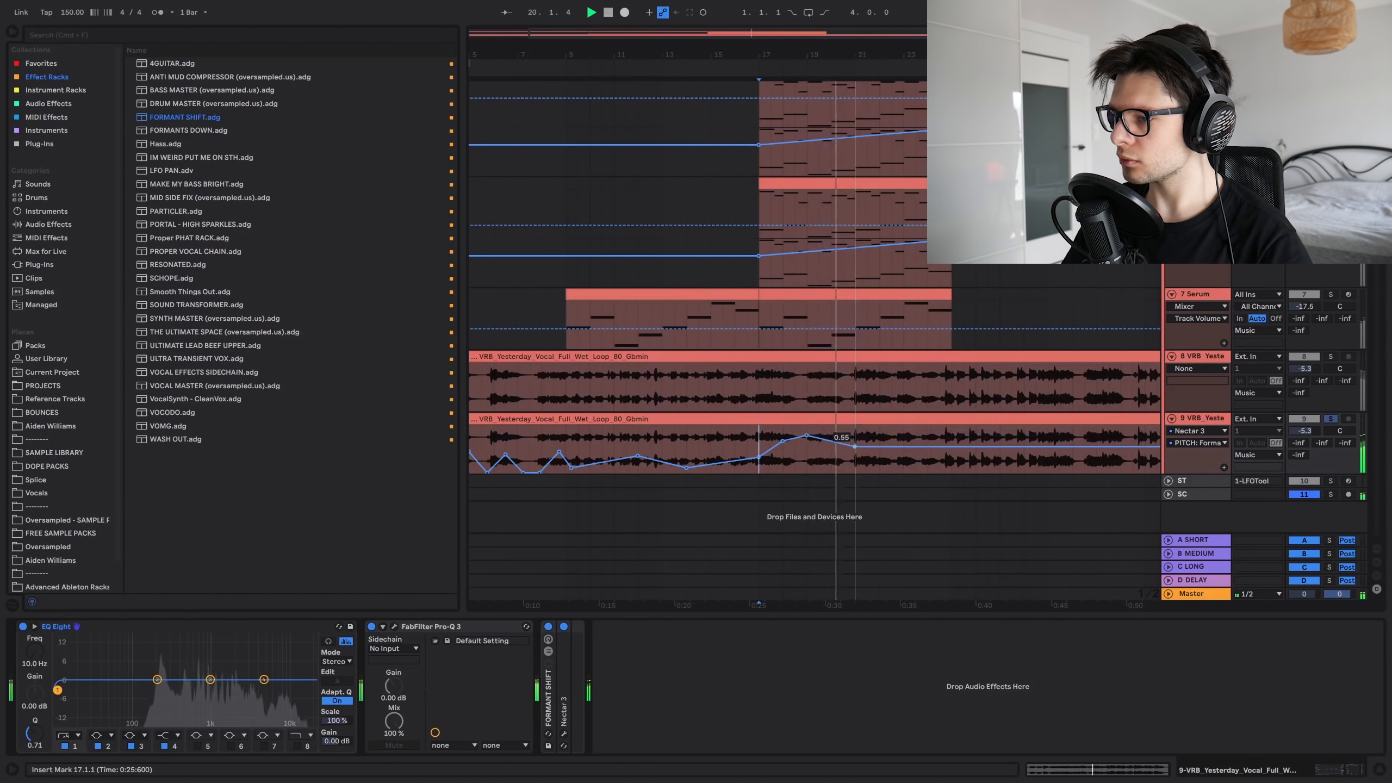
pyautogui.moveTo(944, 446); pyautogui.dragTo(945, 443)
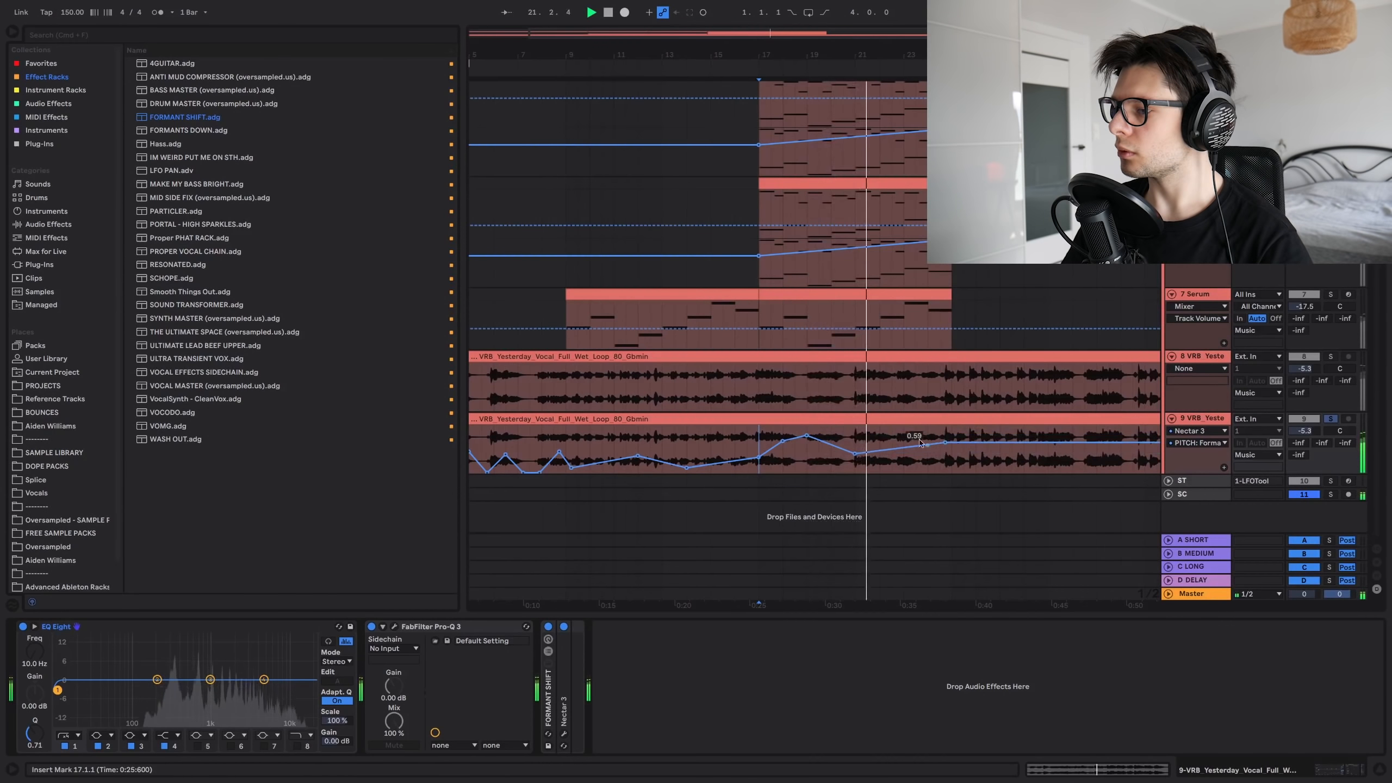
pyautogui.moveTo(855, 454); pyautogui.dragTo(883, 473)
pyautogui.scroll(3, 945, 464)
pyautogui.hscroll(5, 875, 442)
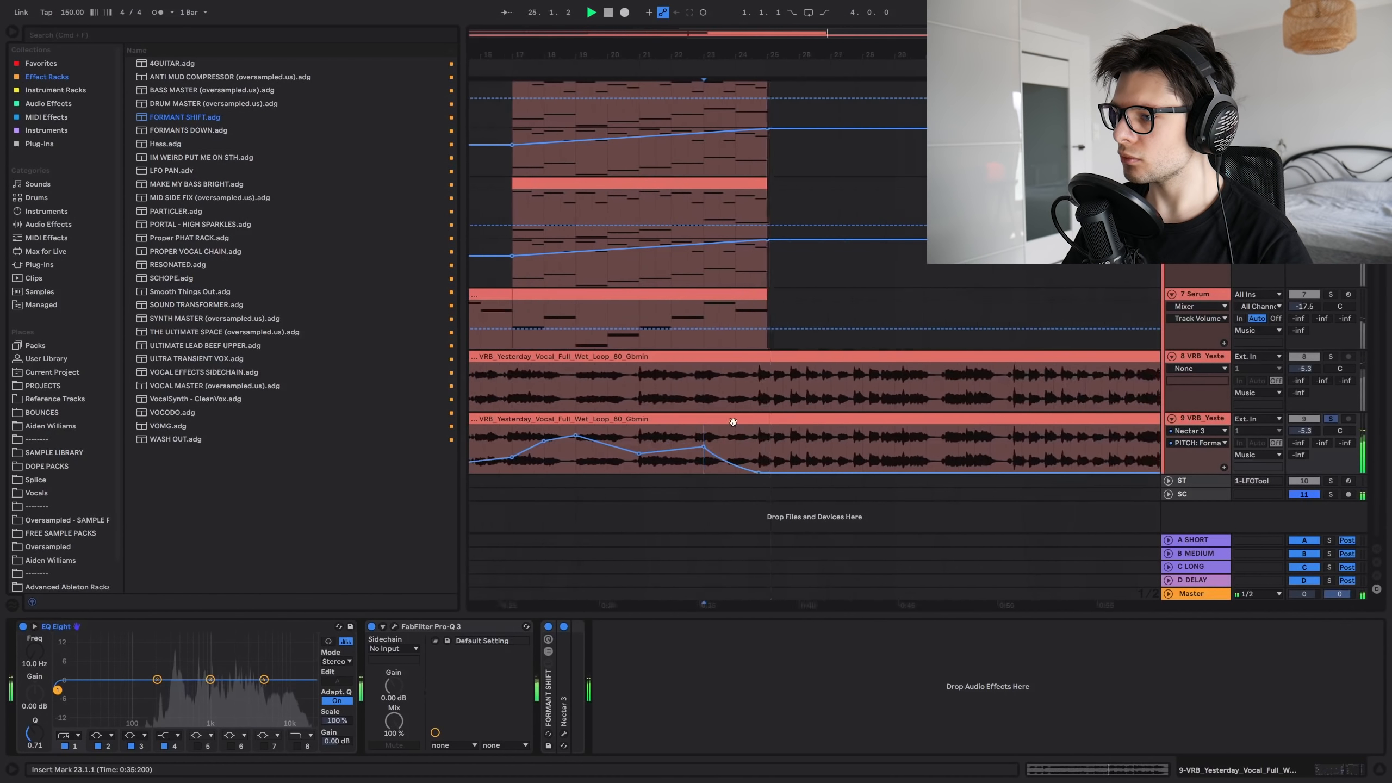
pyautogui.press('space')
# Step: Add LittleAlterBoy to the original vocal track and move its window clear of the clip
pyautogui.scroll(-3, 875, 442)
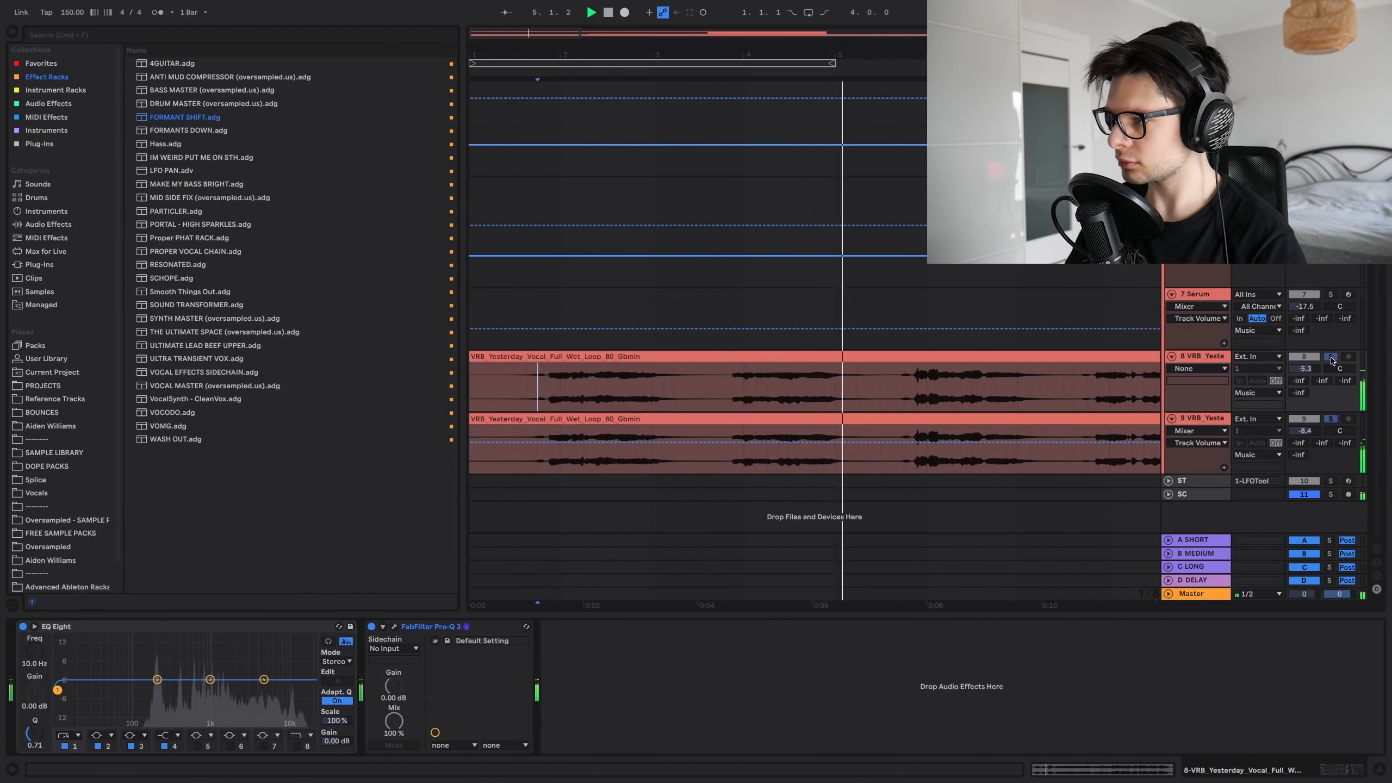
pyautogui.click(1200, 356)
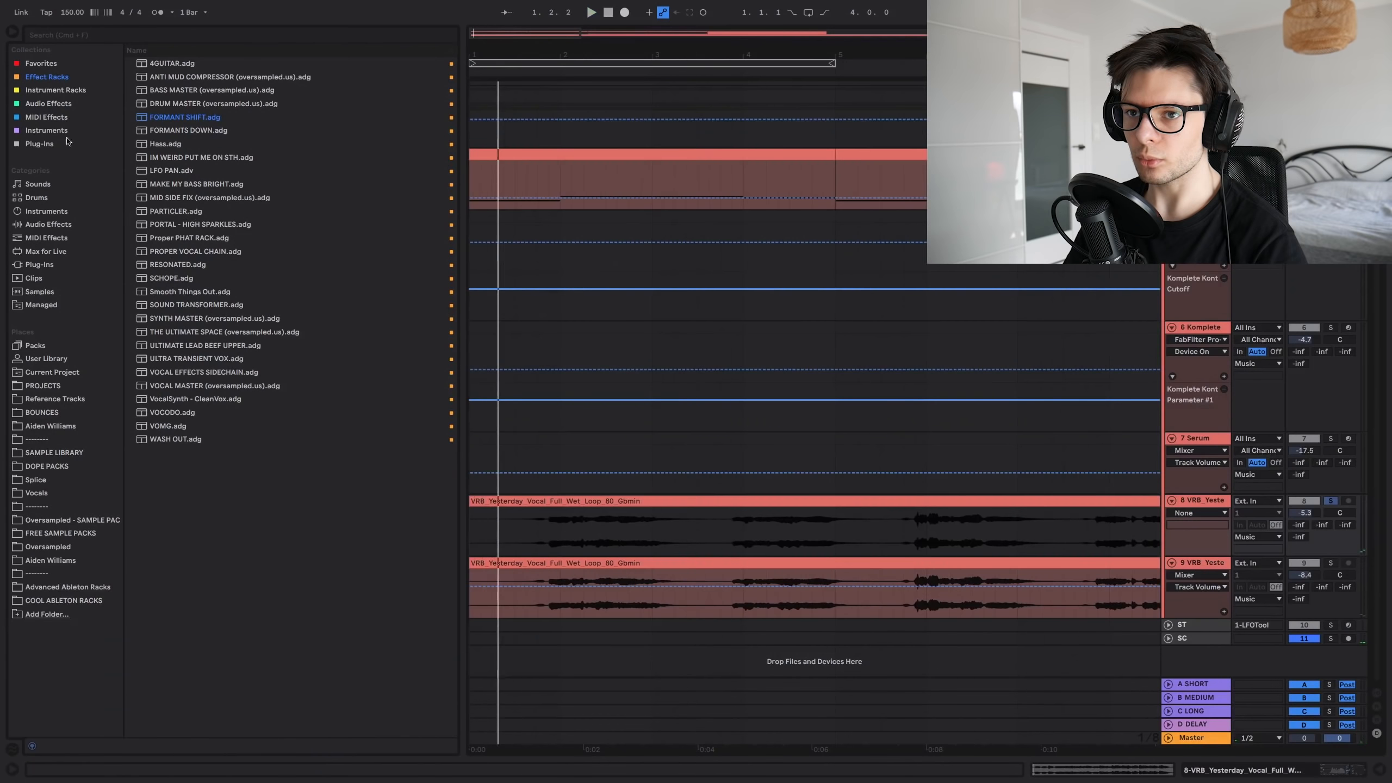
pyautogui.click(48, 104)
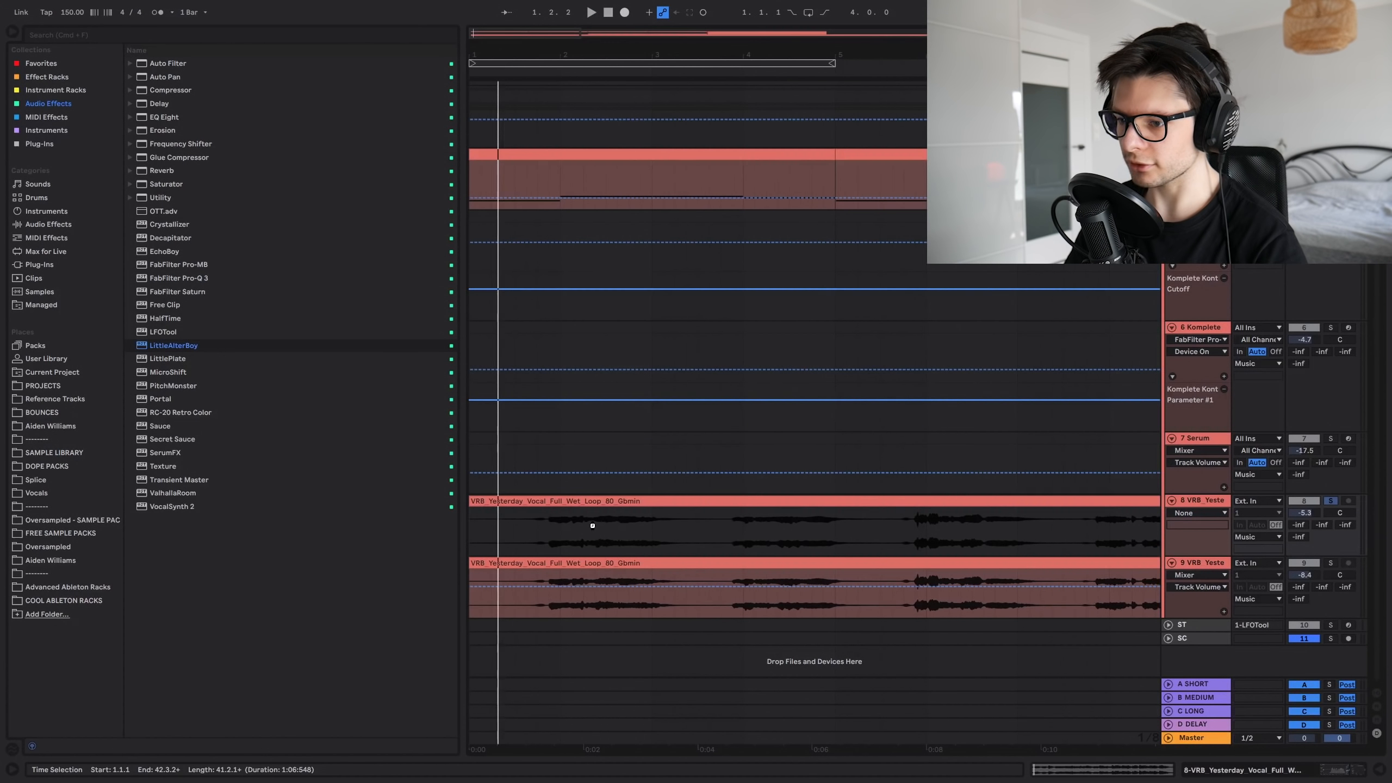
pyautogui.moveTo(593, 526); pyautogui.dragTo(595, 528)
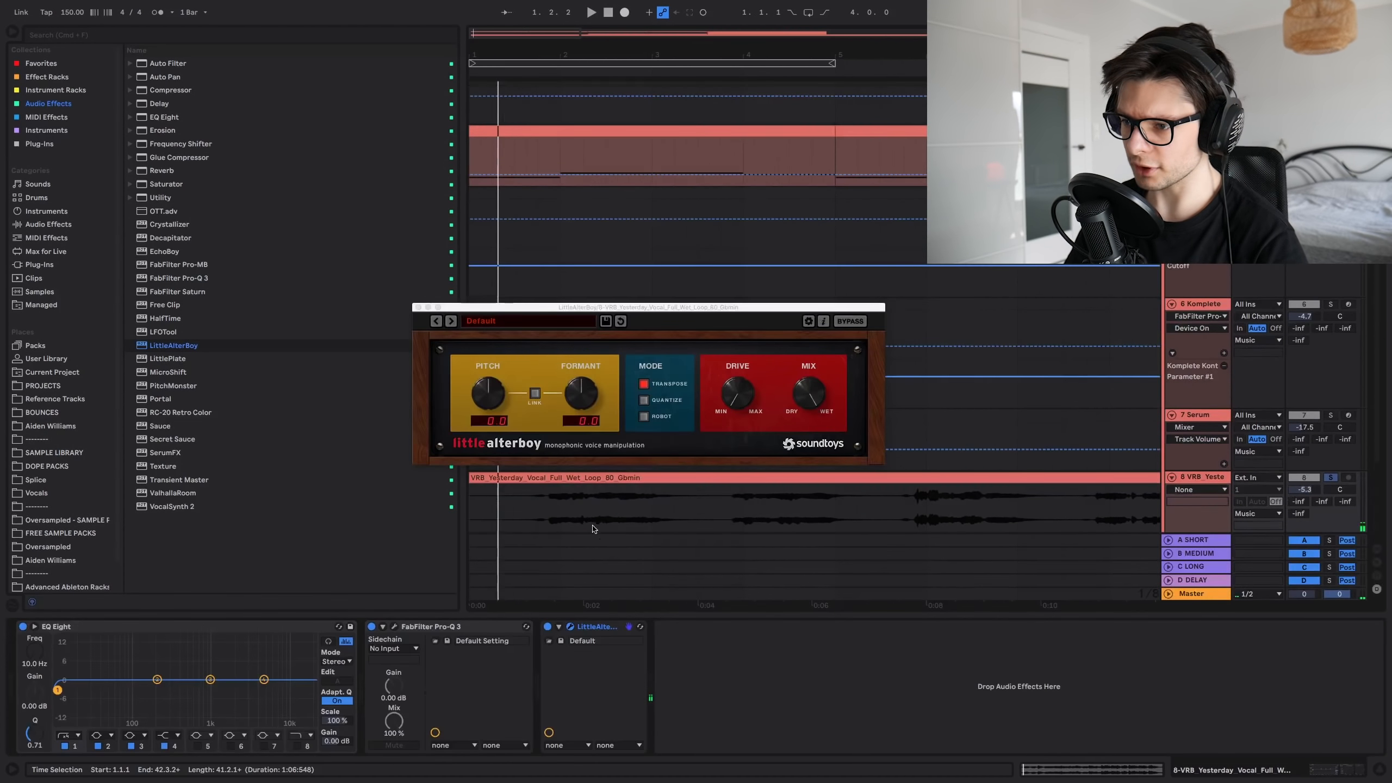
pyautogui.moveTo(593, 307); pyautogui.dragTo(720, 248)
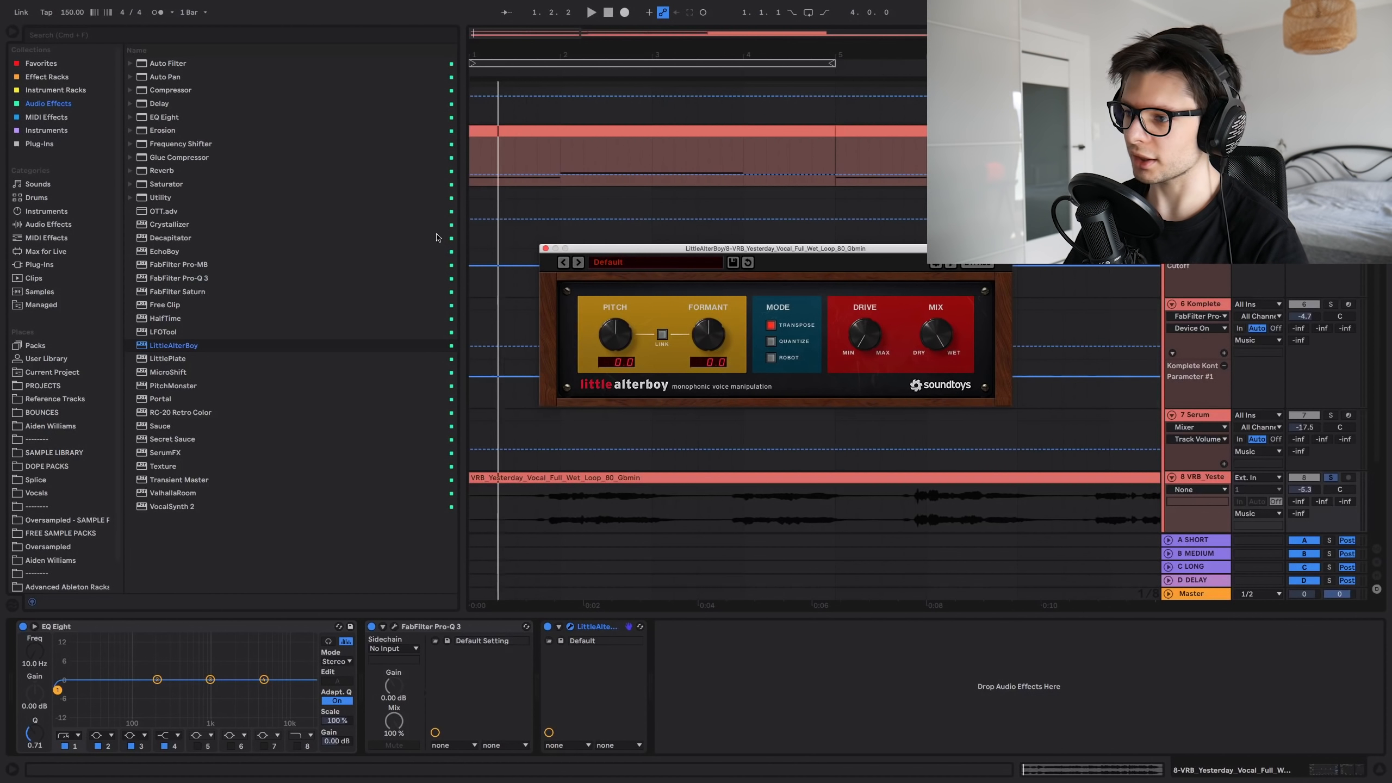
# Step: Try a LittleAlterBoy formant of 0.9 on the original vocal during playback, and remove the device
pyautogui.press('space')
pyautogui.press('space')
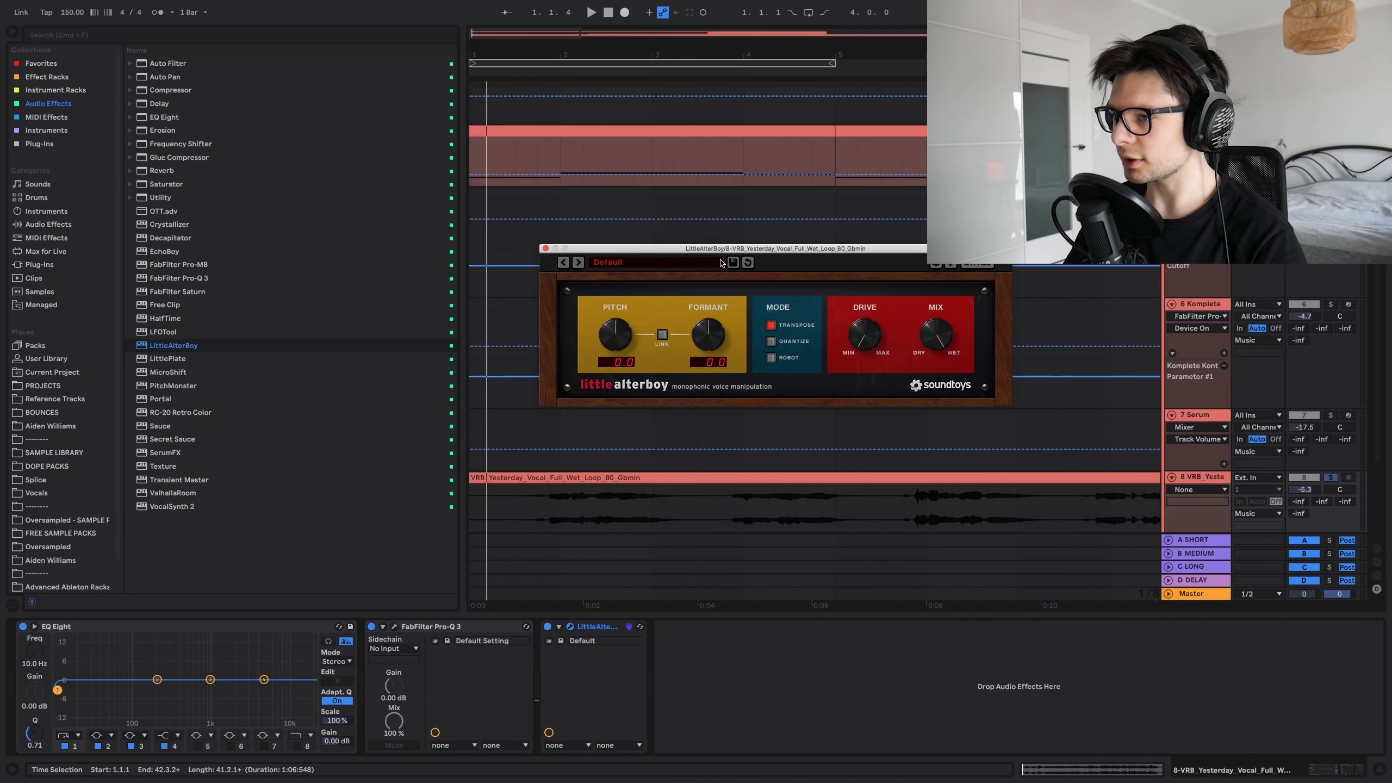
pyautogui.moveTo(713, 247); pyautogui.dragTo(712, 227)
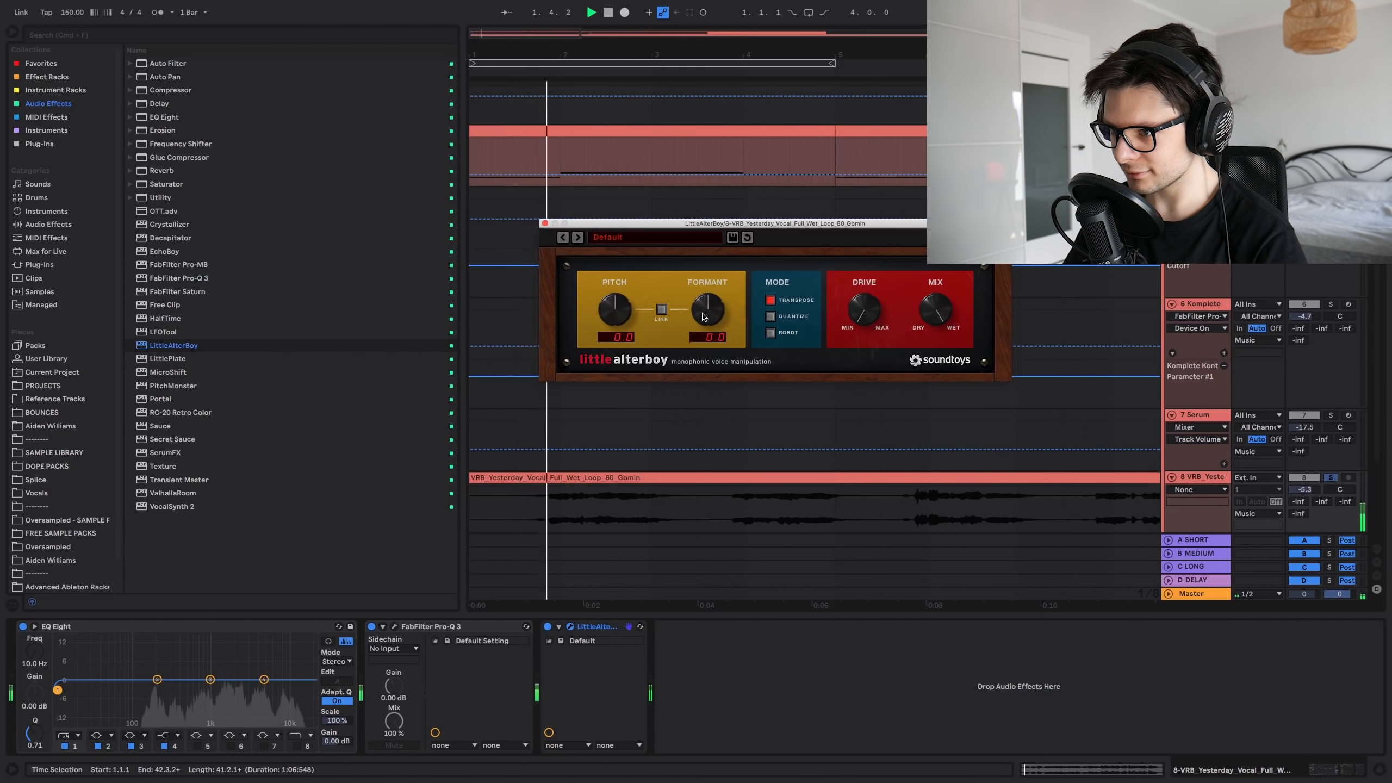
pyautogui.moveTo(702, 316); pyautogui.dragTo(701, 310)
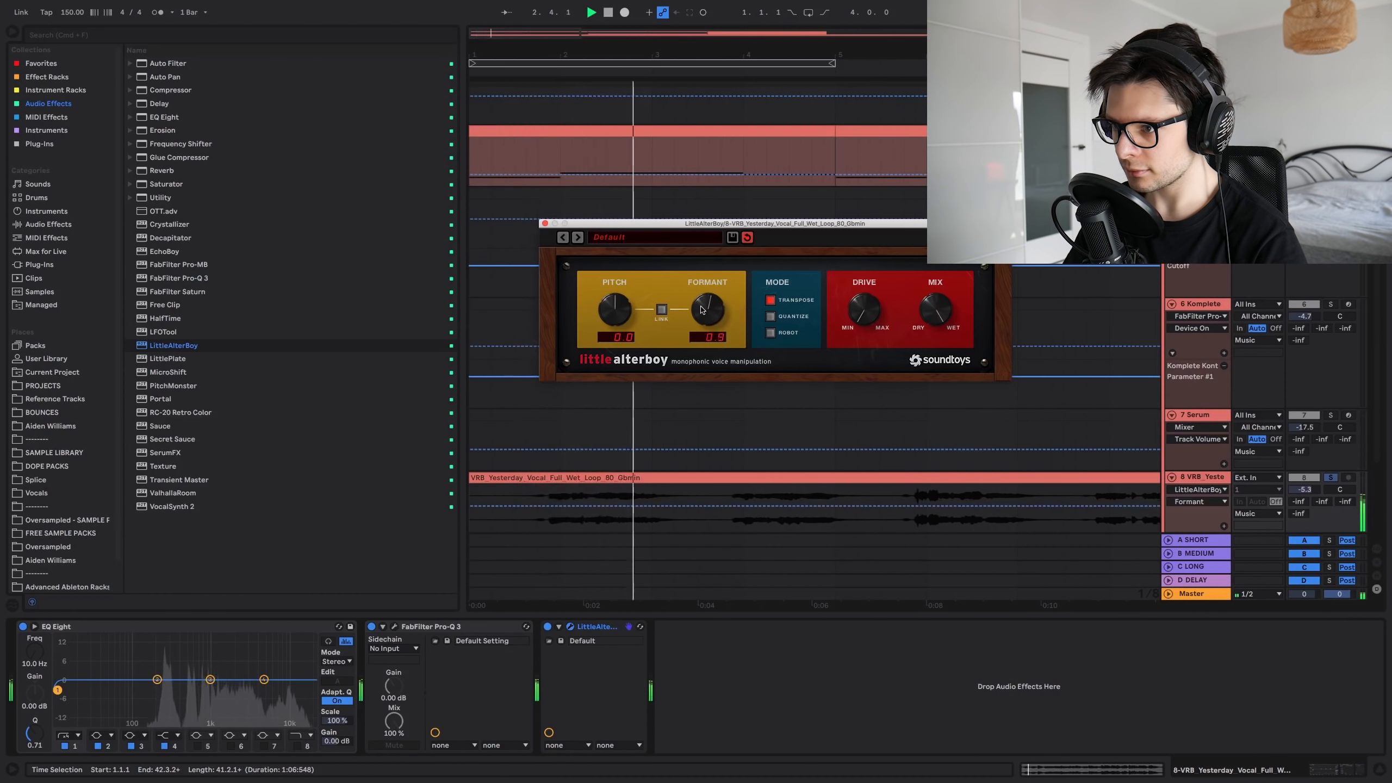
pyautogui.press('space')
pyautogui.click(597, 627)
pyautogui.press('Delete')
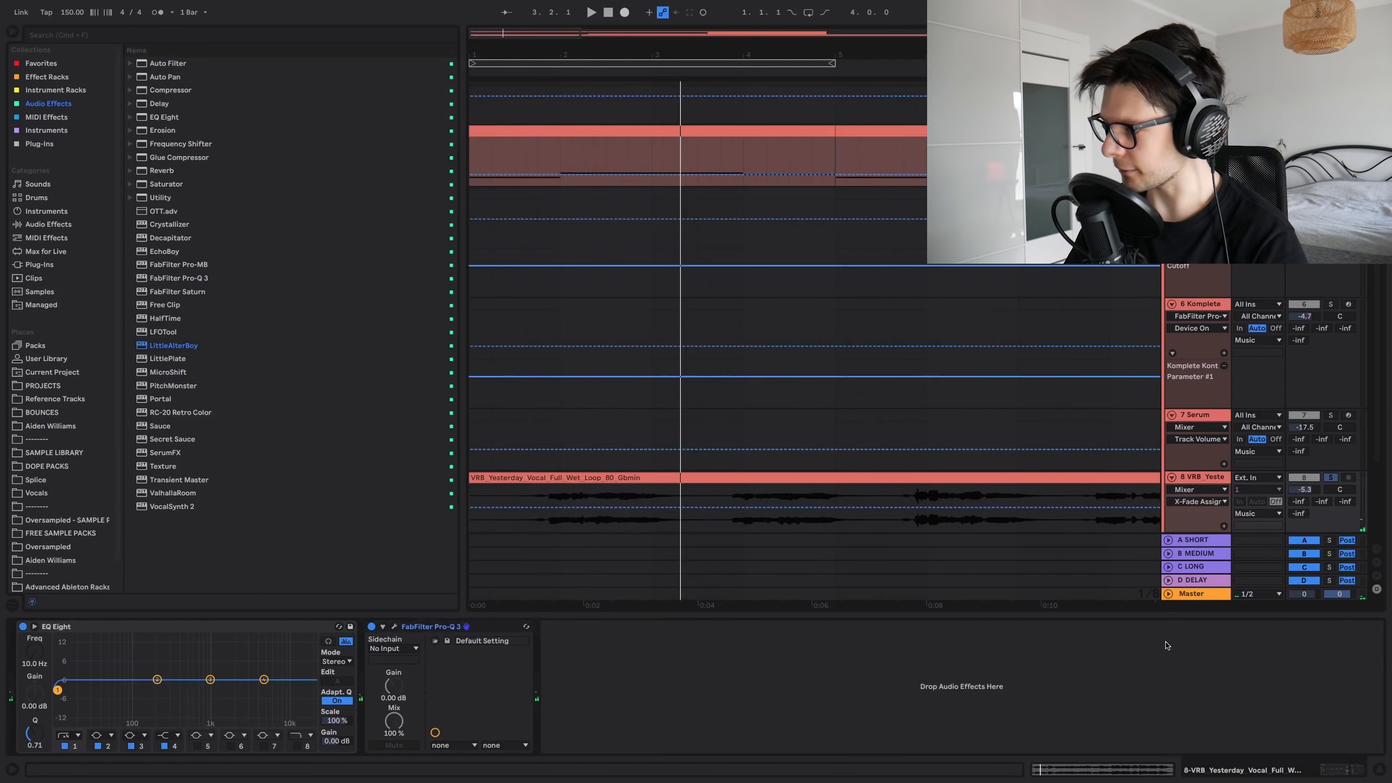
# Step: Switch the Utility on the Master track to mono and play the vocals
pyautogui.press('super+alt+l')
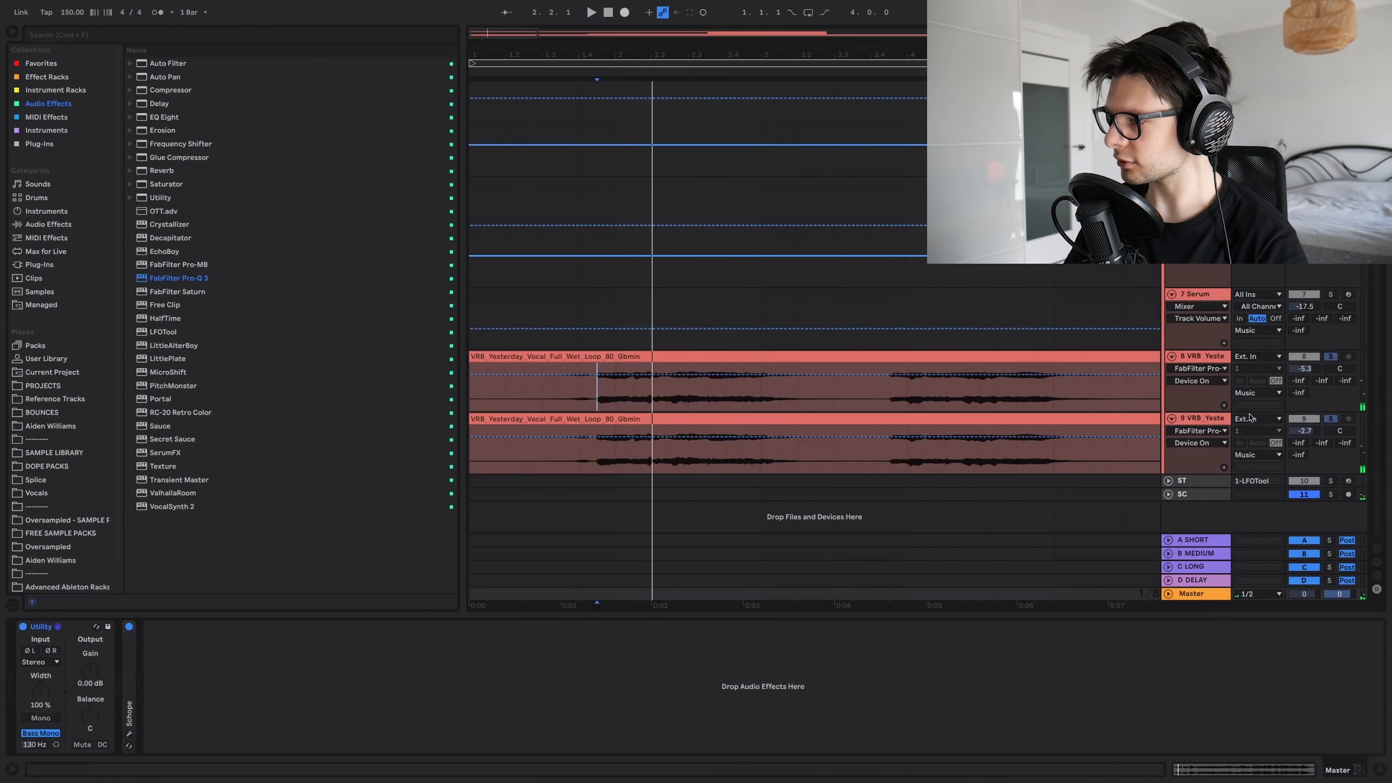
pyautogui.click(1222, 417)
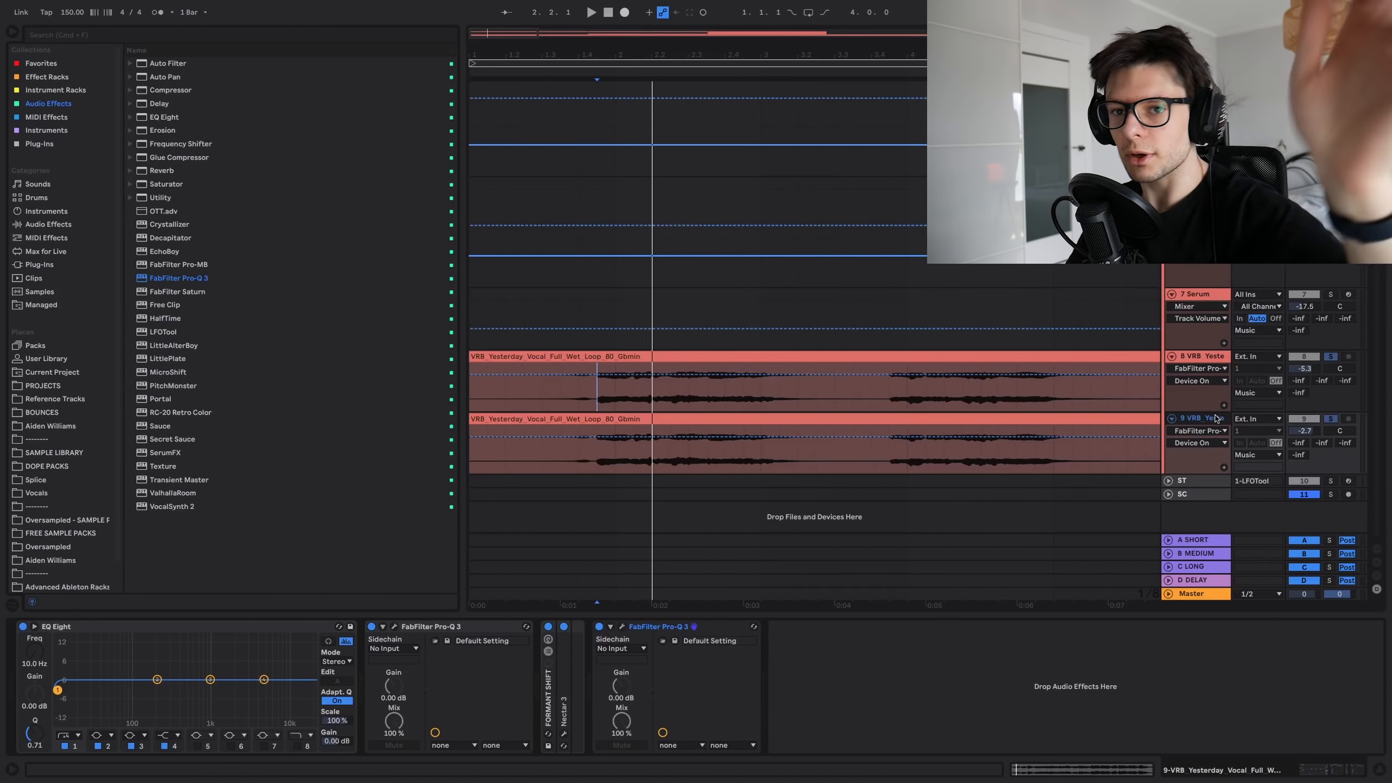
pyautogui.click(1210, 595)
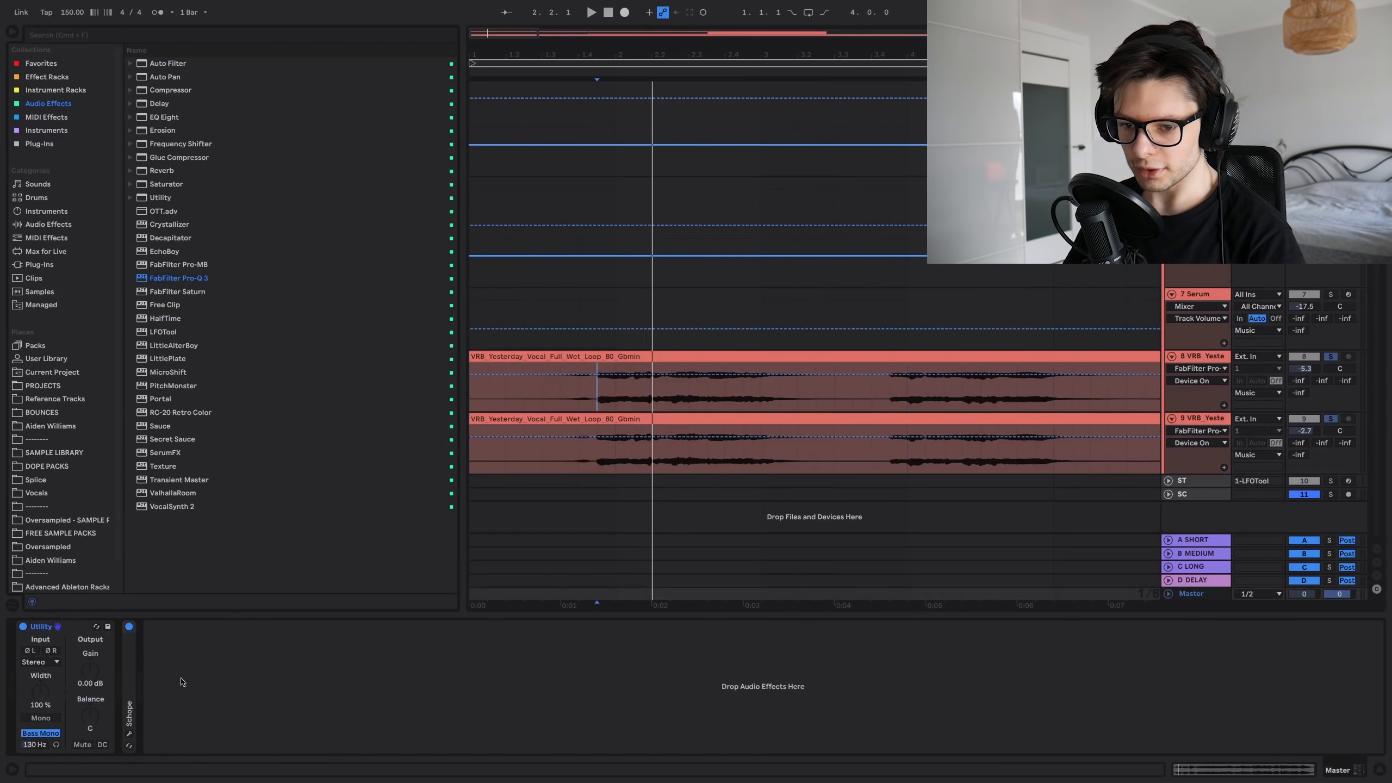
pyautogui.click(41, 718)
pyautogui.press('space')
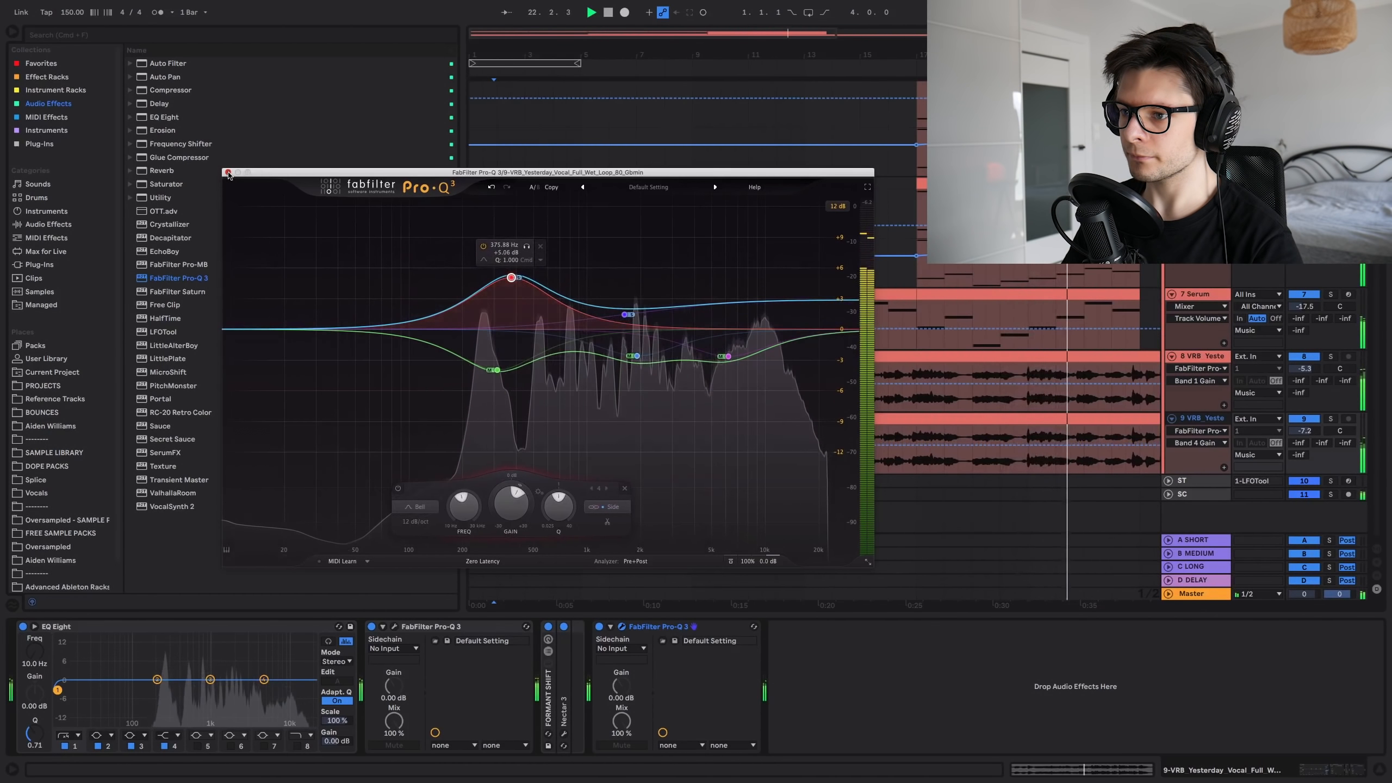
# Step: Close the copied vocal's Pro-Q 3, then examine the Dimension and Harmony modules in its Nectar and play the arrangement
pyautogui.click(228, 173)
pyautogui.scroll(-4, 938, 389)
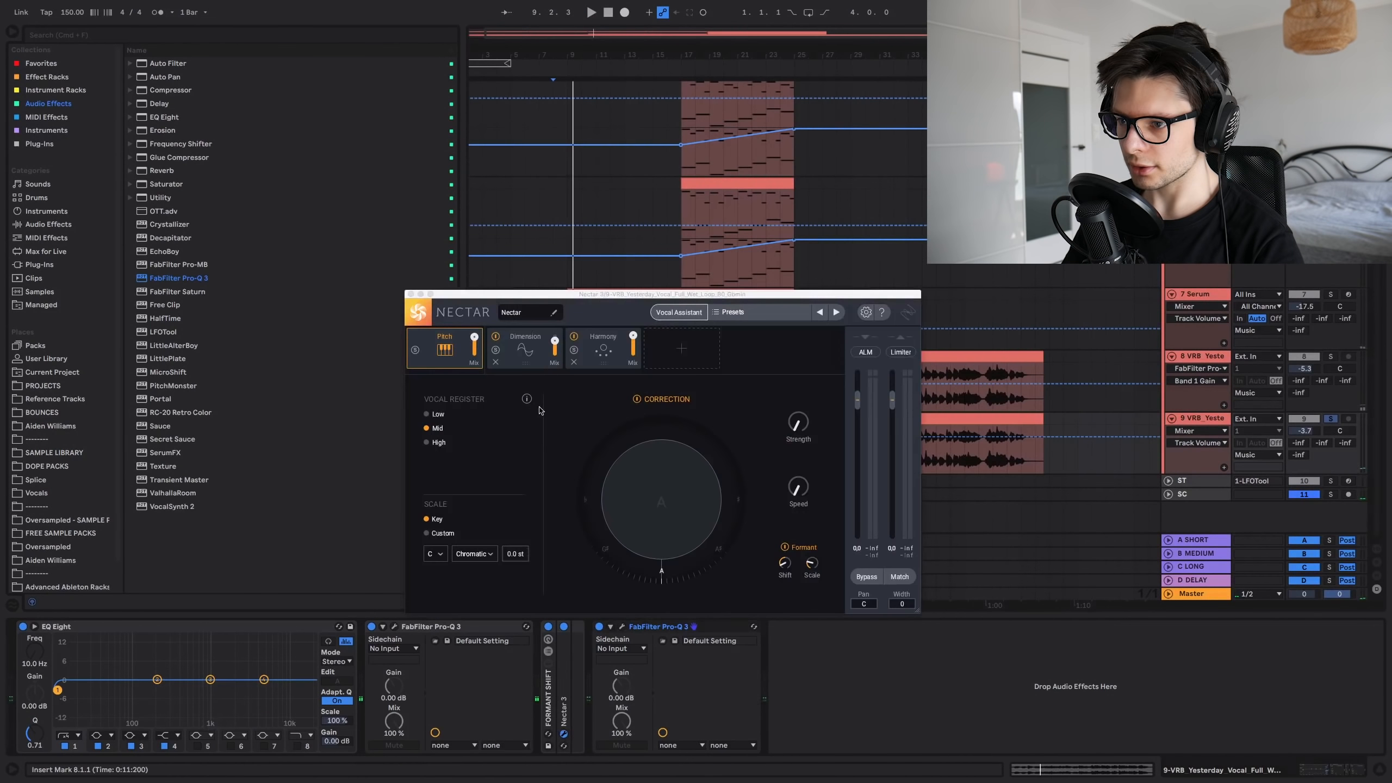
pyautogui.moveTo(597, 297); pyautogui.dragTo(226, 105)
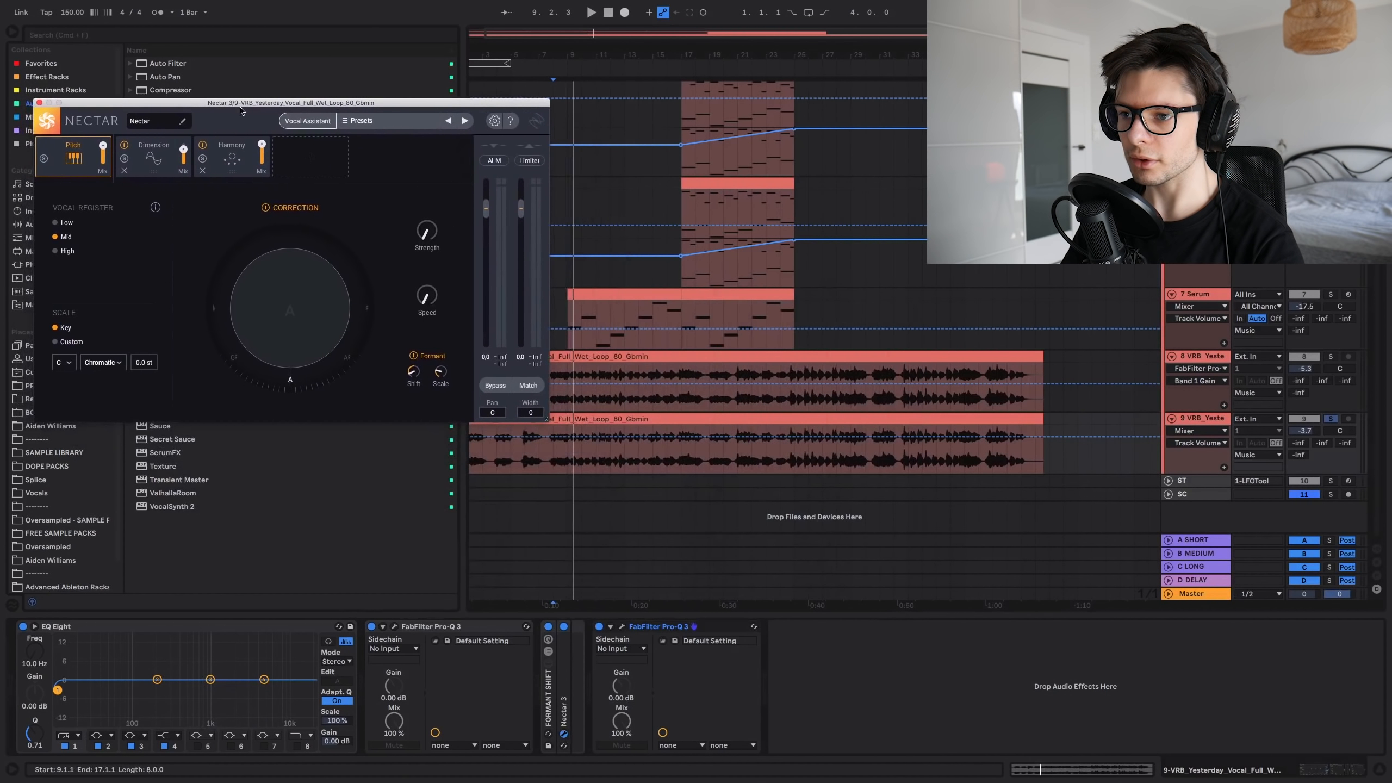
pyautogui.click(142, 160)
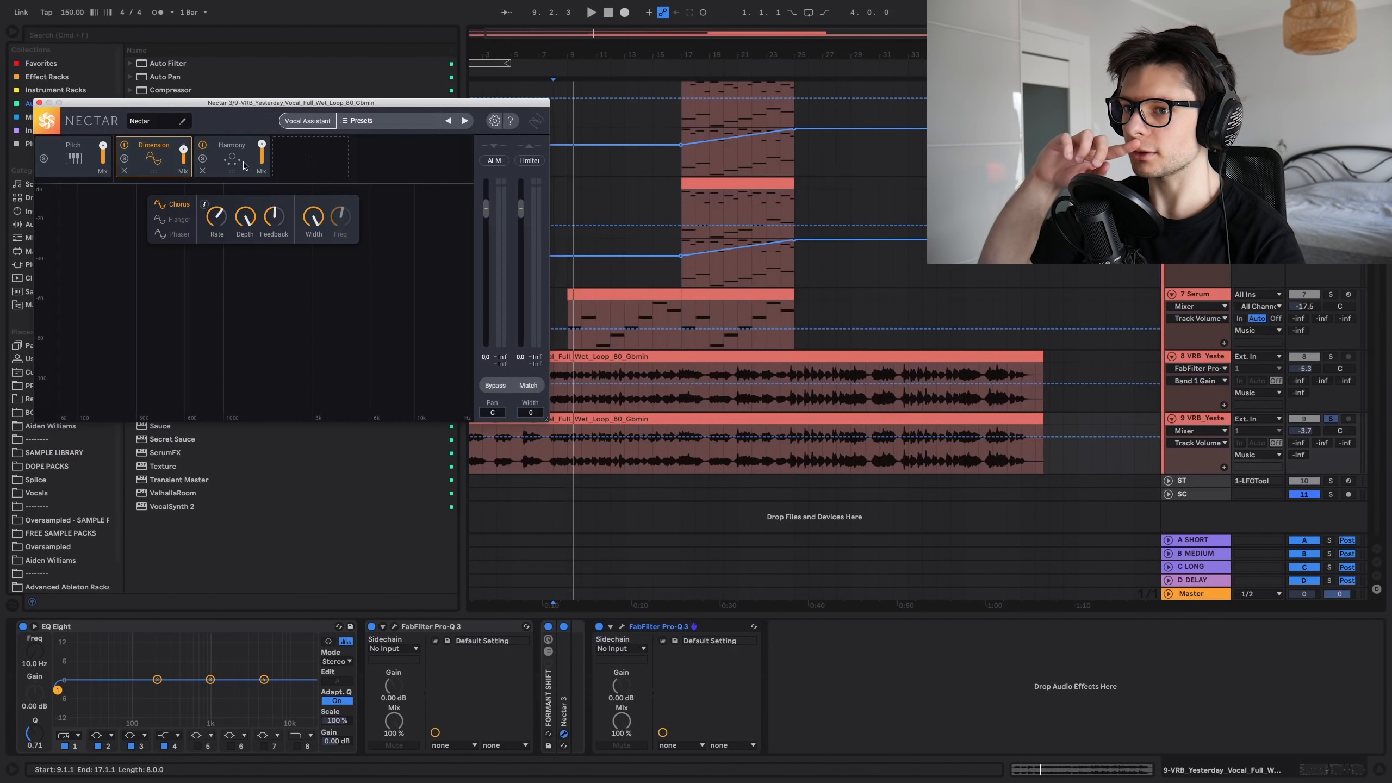
pyautogui.click(245, 161)
pyautogui.press('space')
pyautogui.scroll(3, 616, 392)
pyautogui.hscroll(-4, 616, 392)
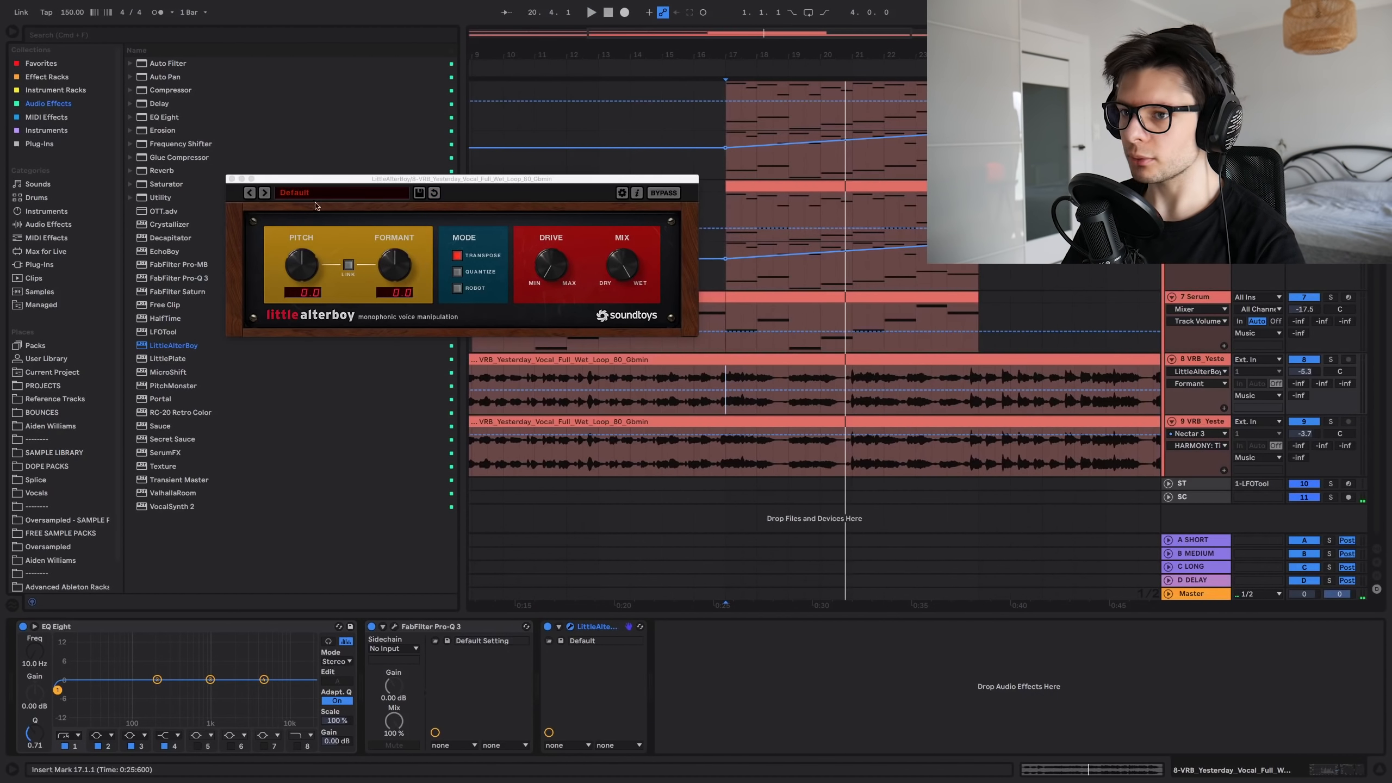
# Step: Automate LittleAlterBoy's formant on the original vocal to peak at 23.4.1 and fall to 0.00 by bar 25, and play from 22.3.1
pyautogui.moveTo(461, 179); pyautogui.dragTo(300, 99)
pyautogui.hscroll(5, 786, 372)
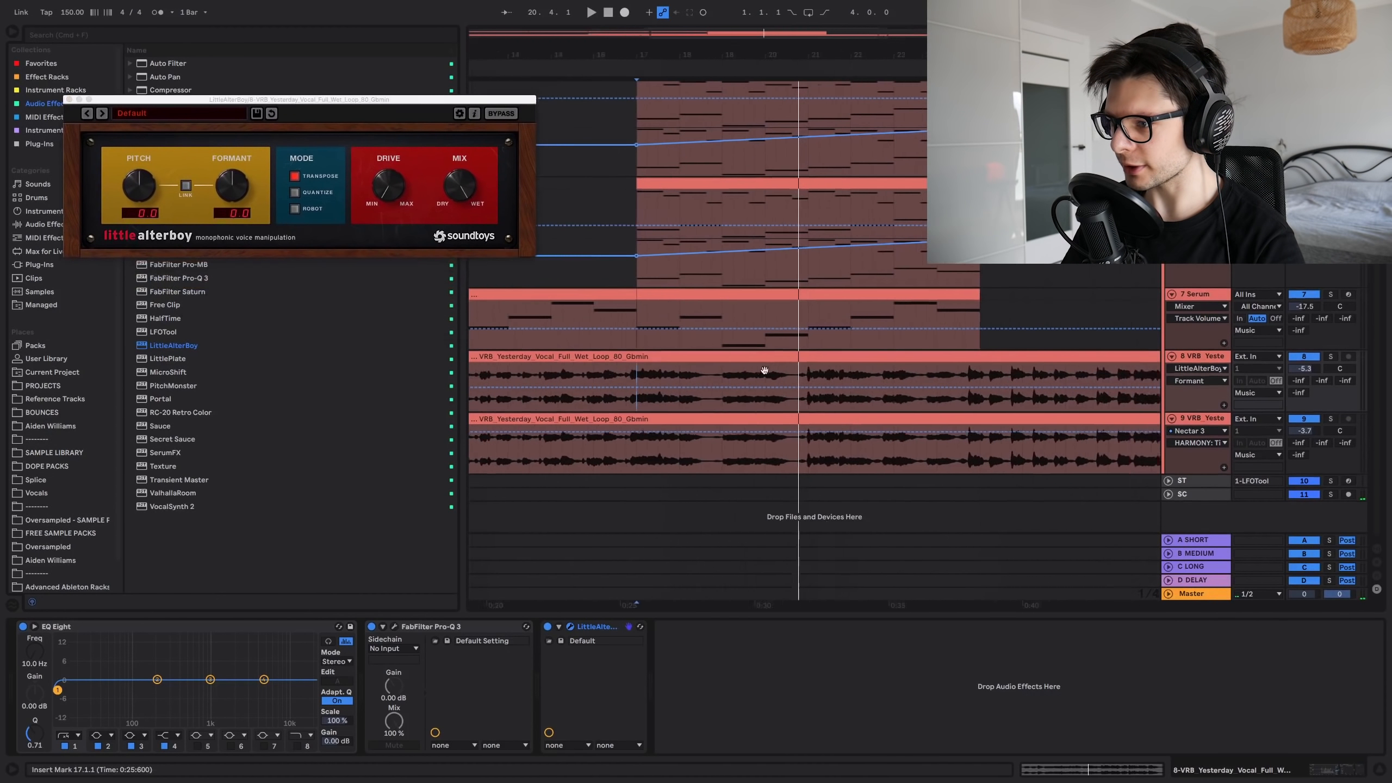
pyautogui.click(890, 375)
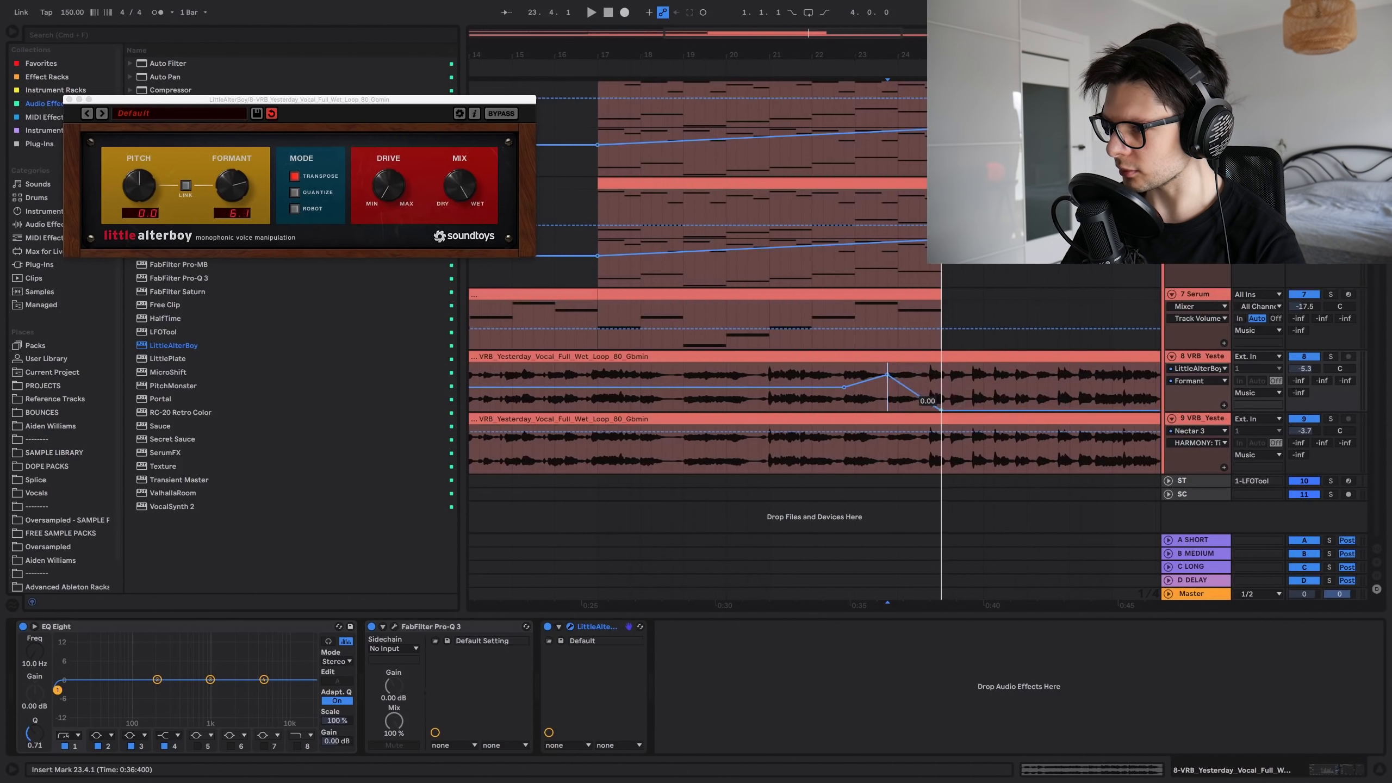
pyautogui.click(836, 378)
pyautogui.press('space')
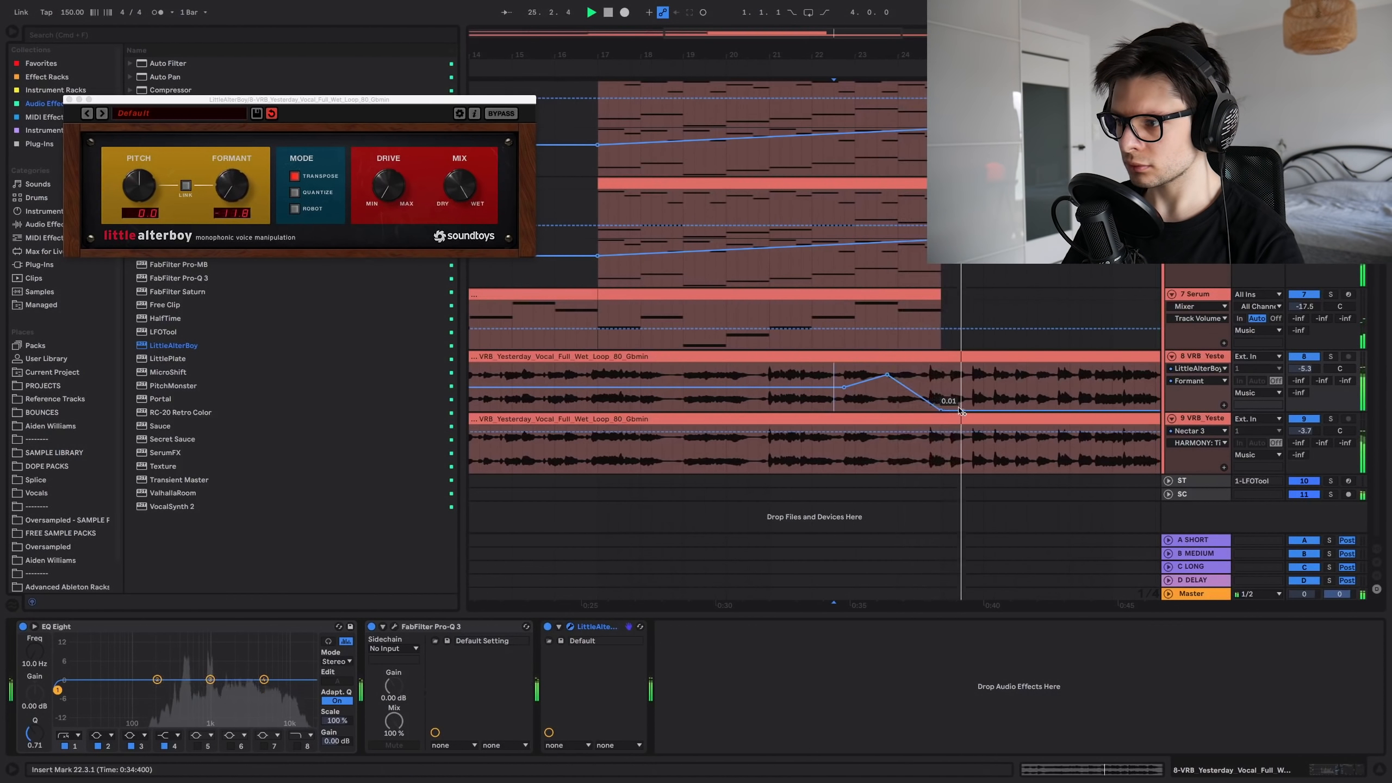
# Step: Shape the original vocal's formant automation to rise from about 38.3.1 to the clip's end, and hide the arrangement automation
pyautogui.scroll(-3, 958, 399)
pyautogui.hscroll(2, 948, 392)
pyautogui.moveTo(845, 387); pyautogui.dragTo(790, 386)
pyautogui.click(924, 384)
pyautogui.scroll(3, 924, 384)
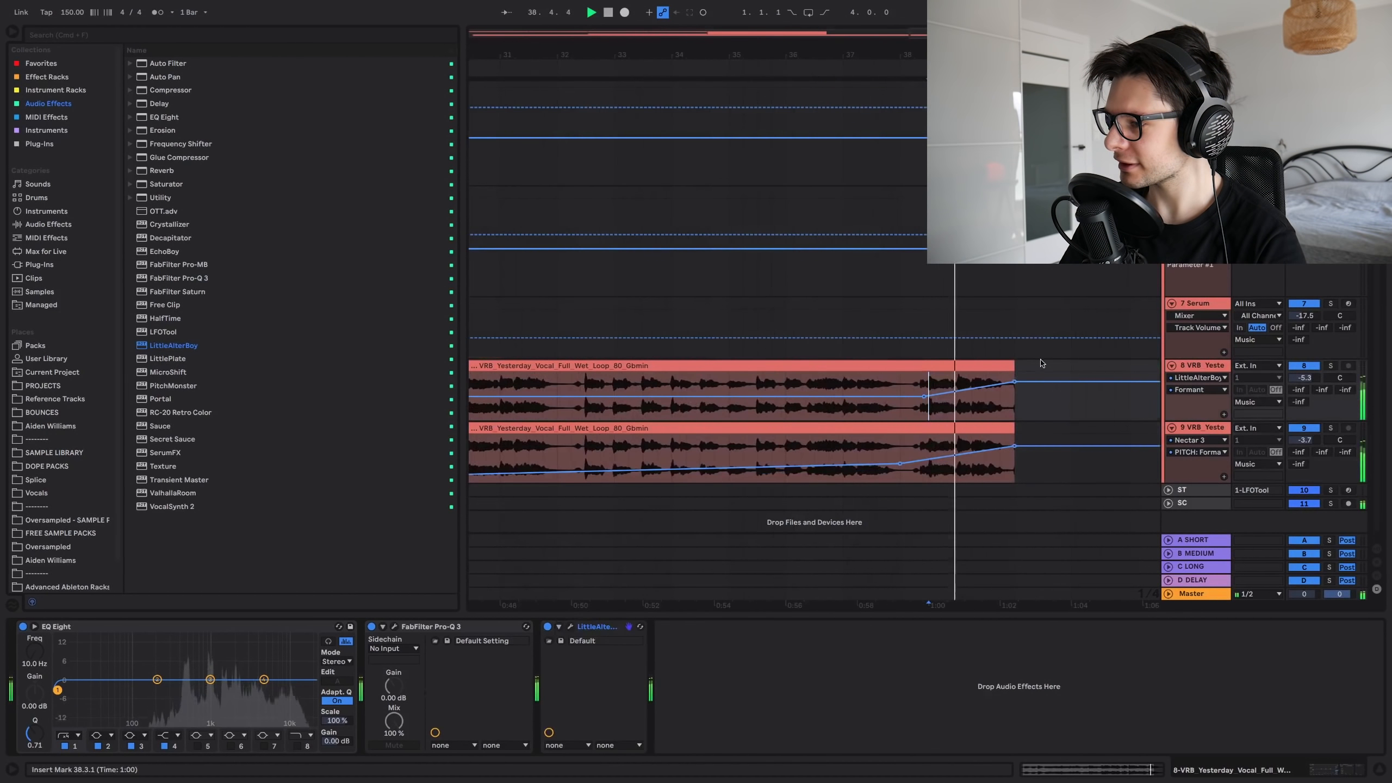
pyautogui.press('a')
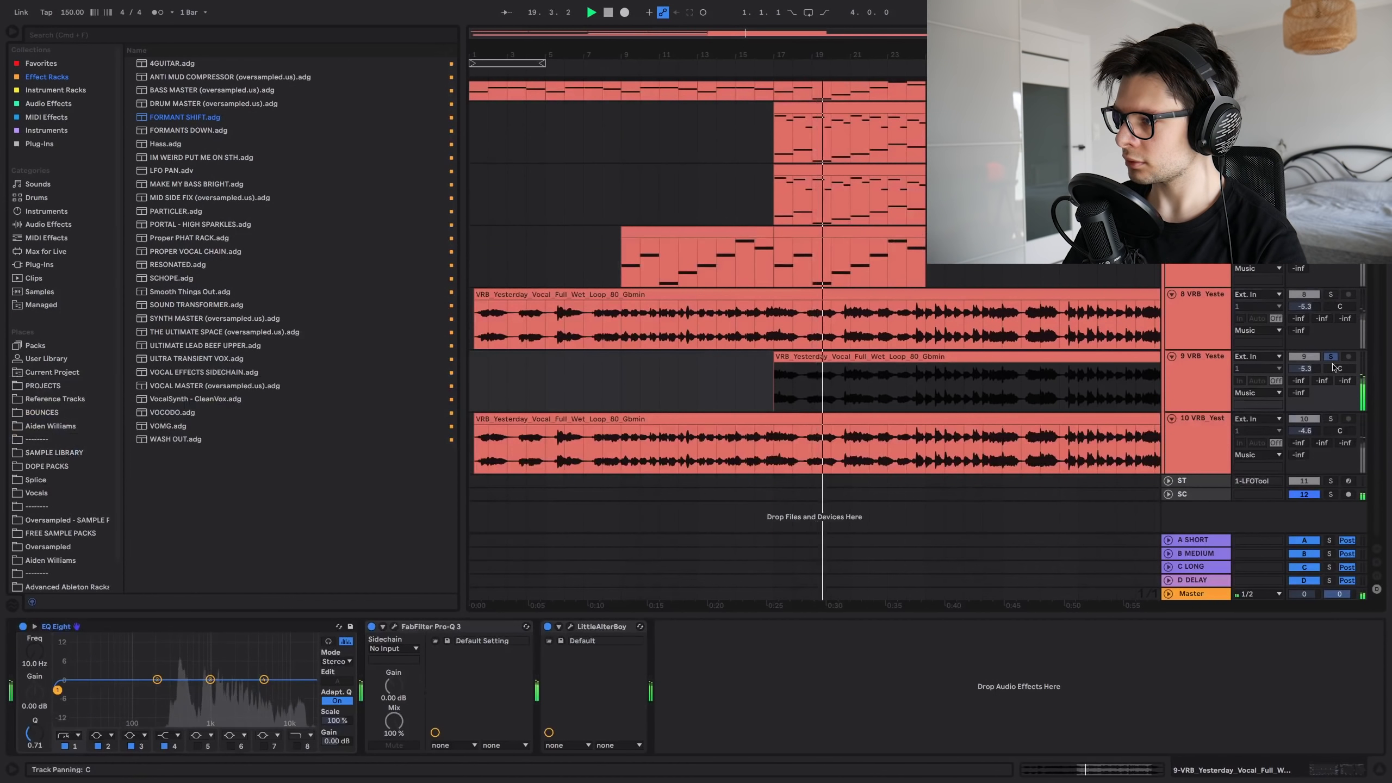
# Step: Listen to the soloed vocal copy on track 9 and stop playback
pyautogui.hscroll(-1, 855, 361)
pyautogui.click(1331, 357)
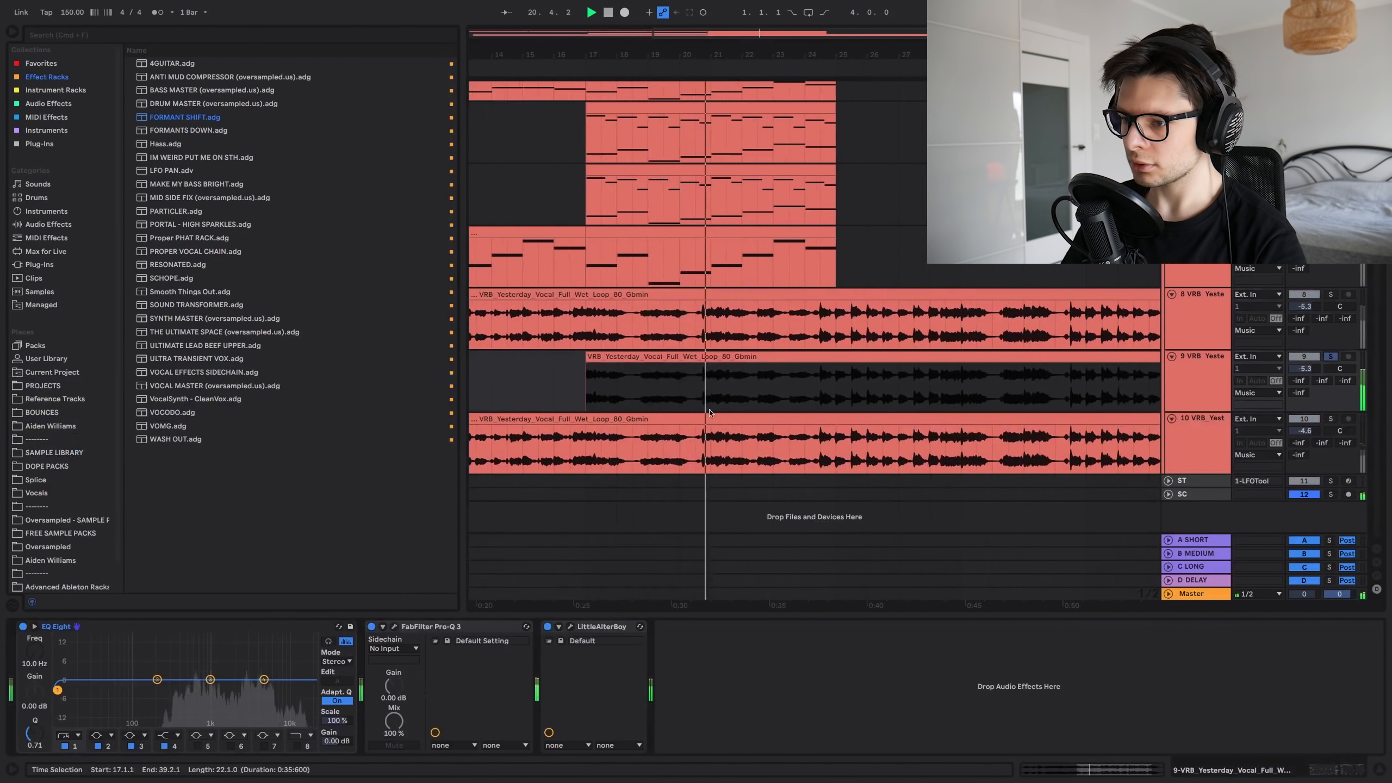
pyautogui.press('space')
# Step: Add the Secret Sauce effect after LittleAlterBoy on the track 9 vocal copy
pyautogui.click(44, 104)
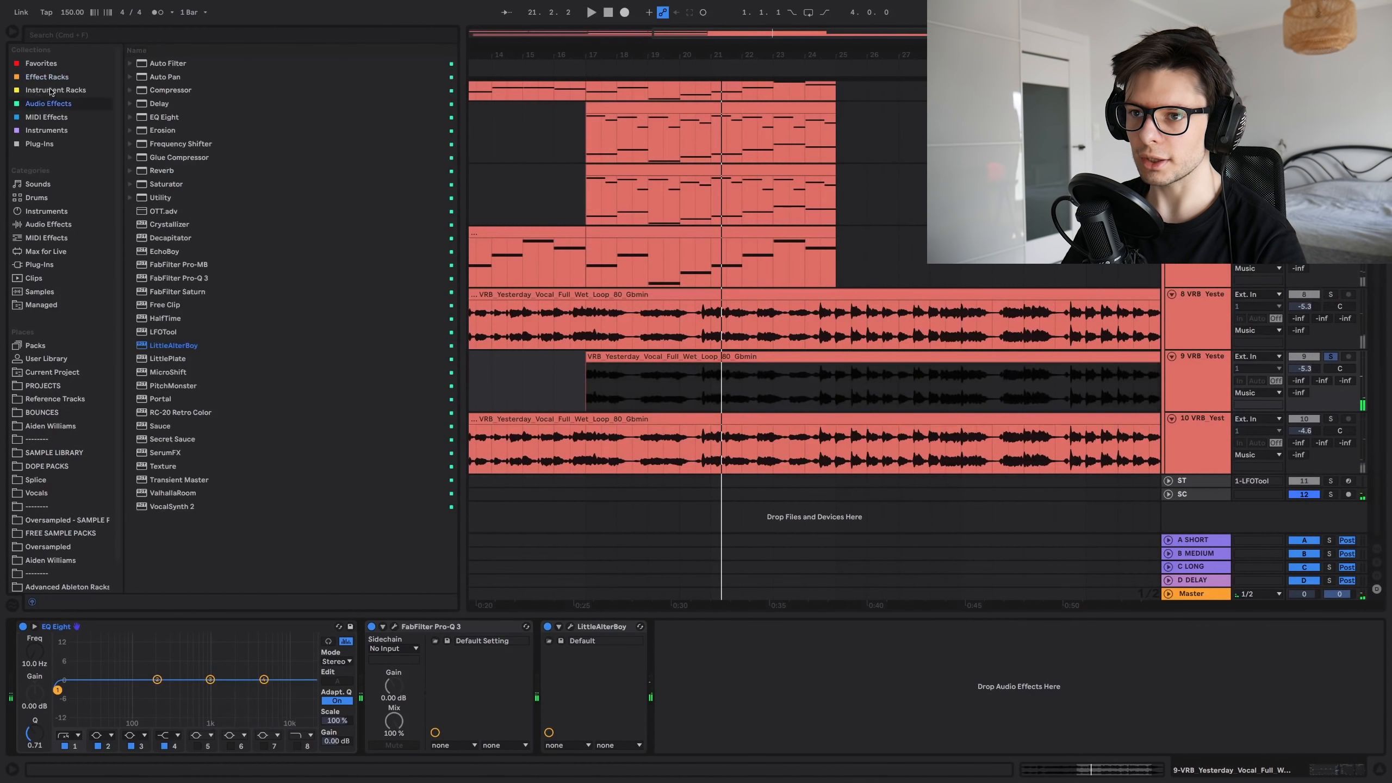
pyautogui.click(53, 79)
pyautogui.click(53, 104)
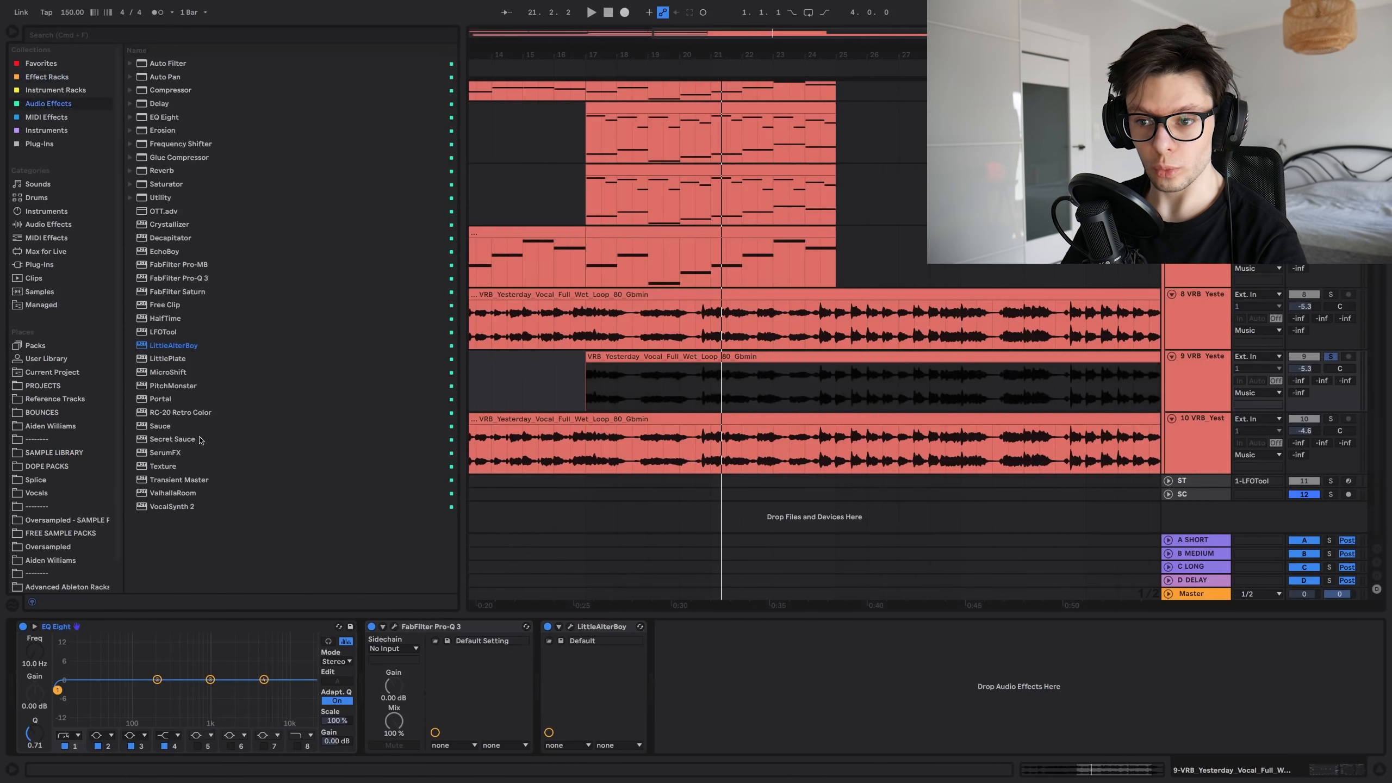
pyautogui.press('Return')
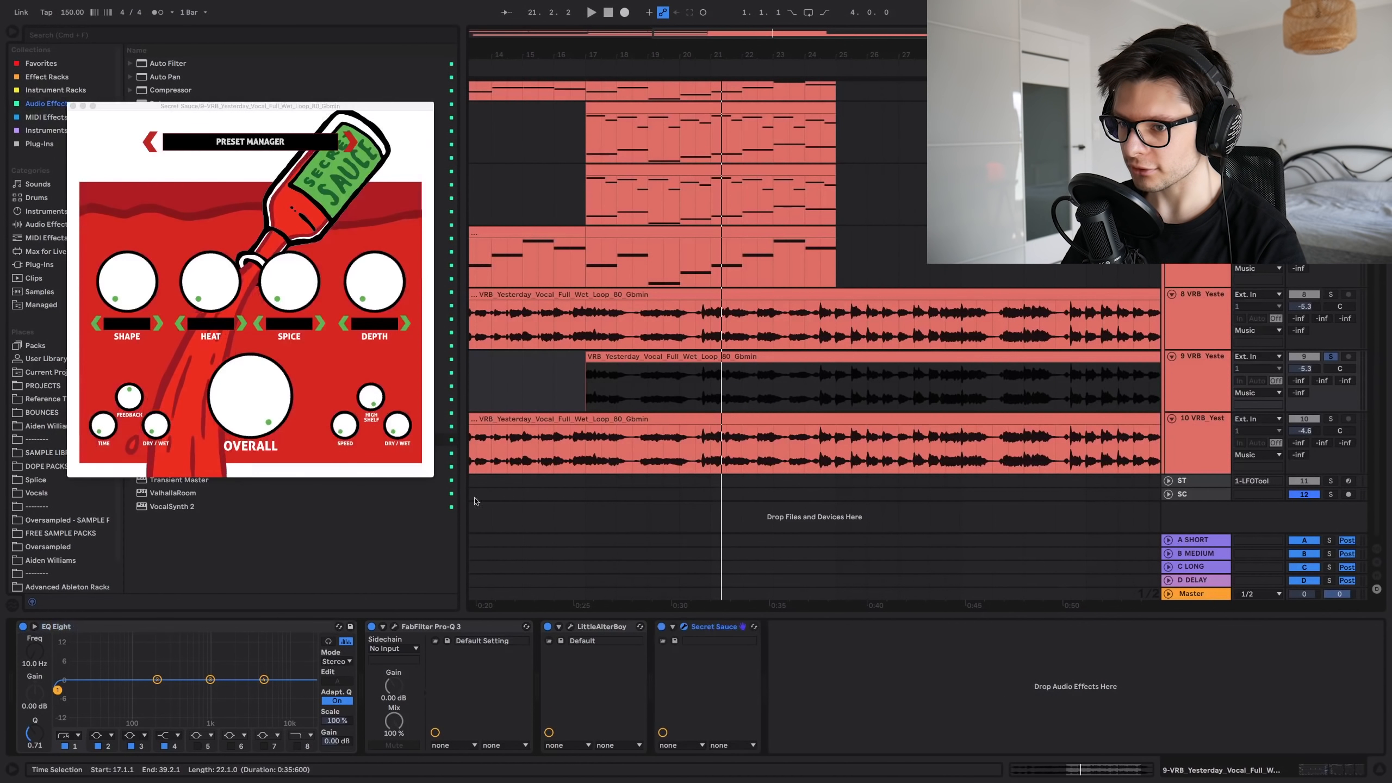
# Step: Audition the vocals with Secret Sauce active on track 9 and set that track's volume to -7.0 dB
pyautogui.press('space')
pyautogui.click(331, 336)
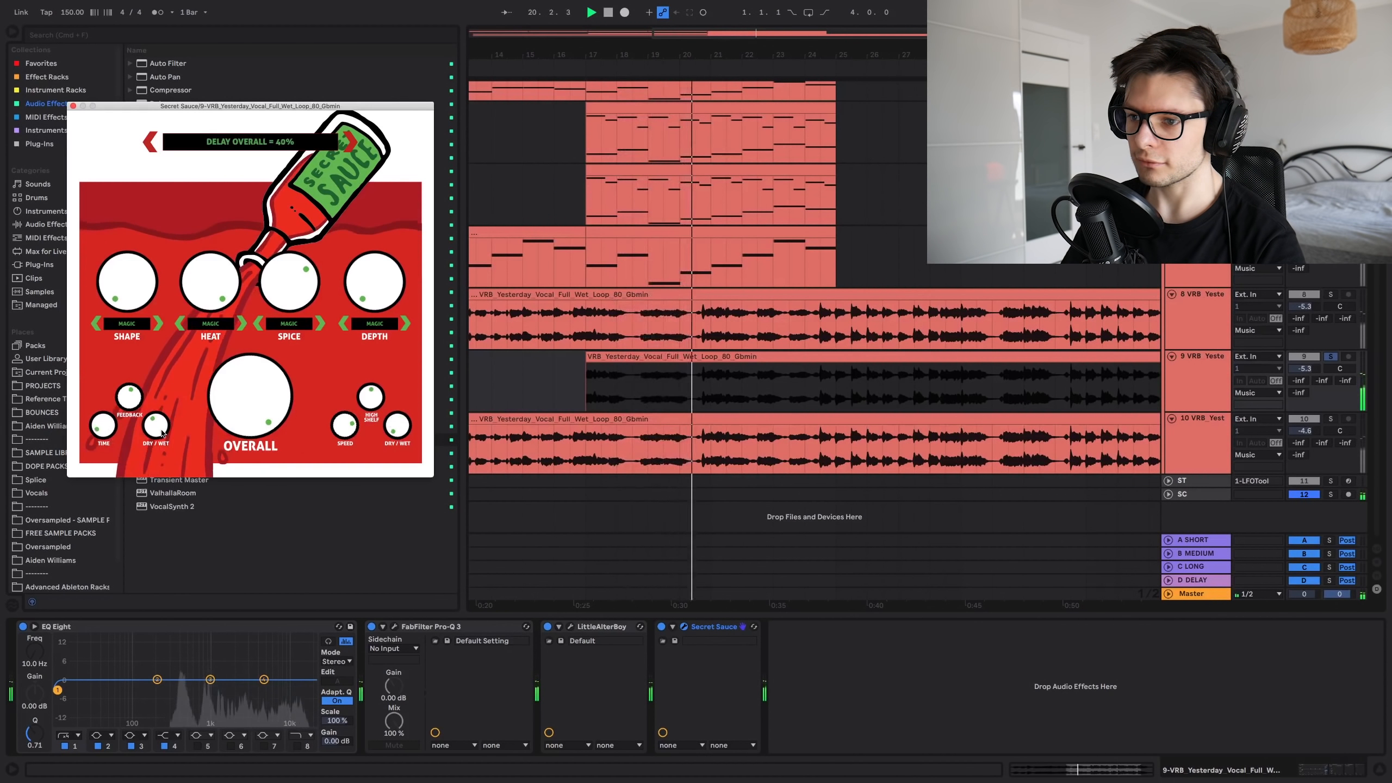
pyautogui.click(1332, 296)
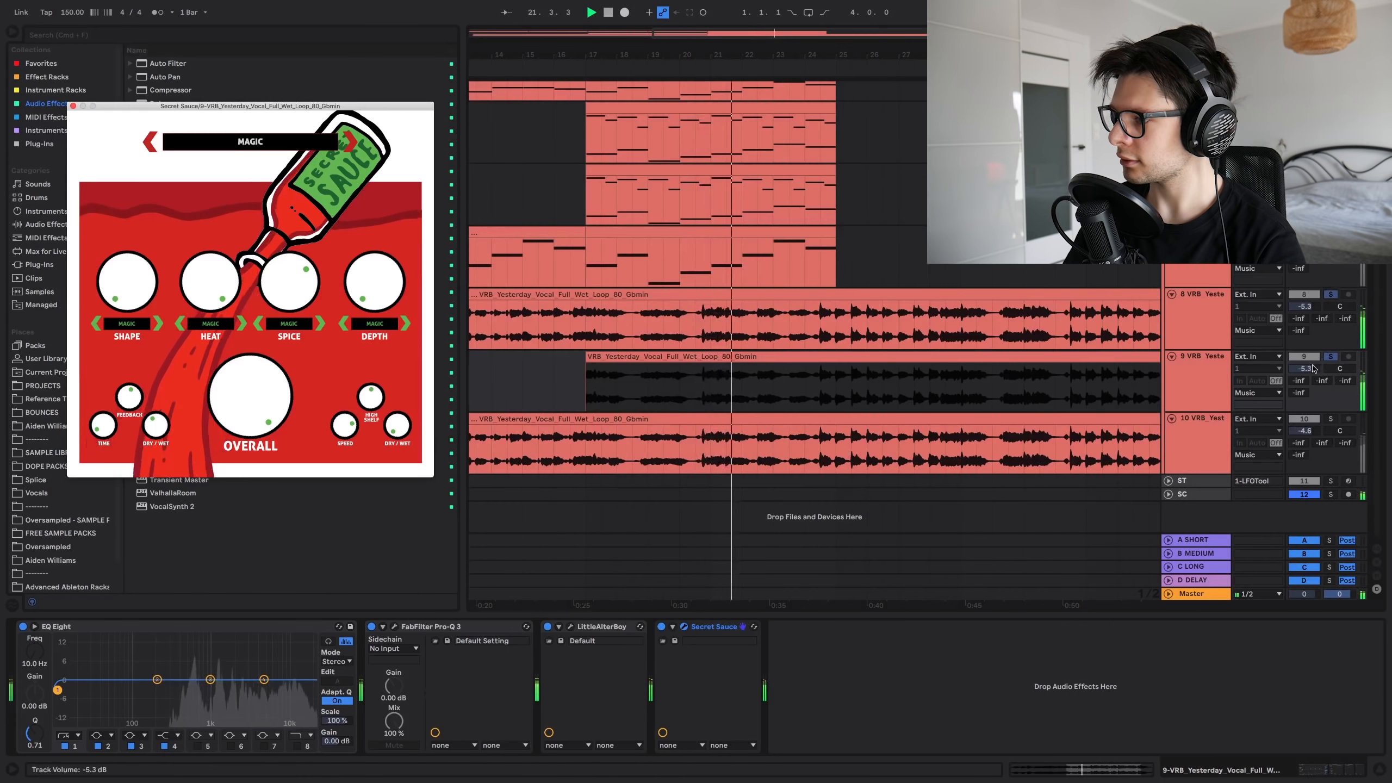
pyautogui.moveTo(1305, 369); pyautogui.dragTo(1305, 380)
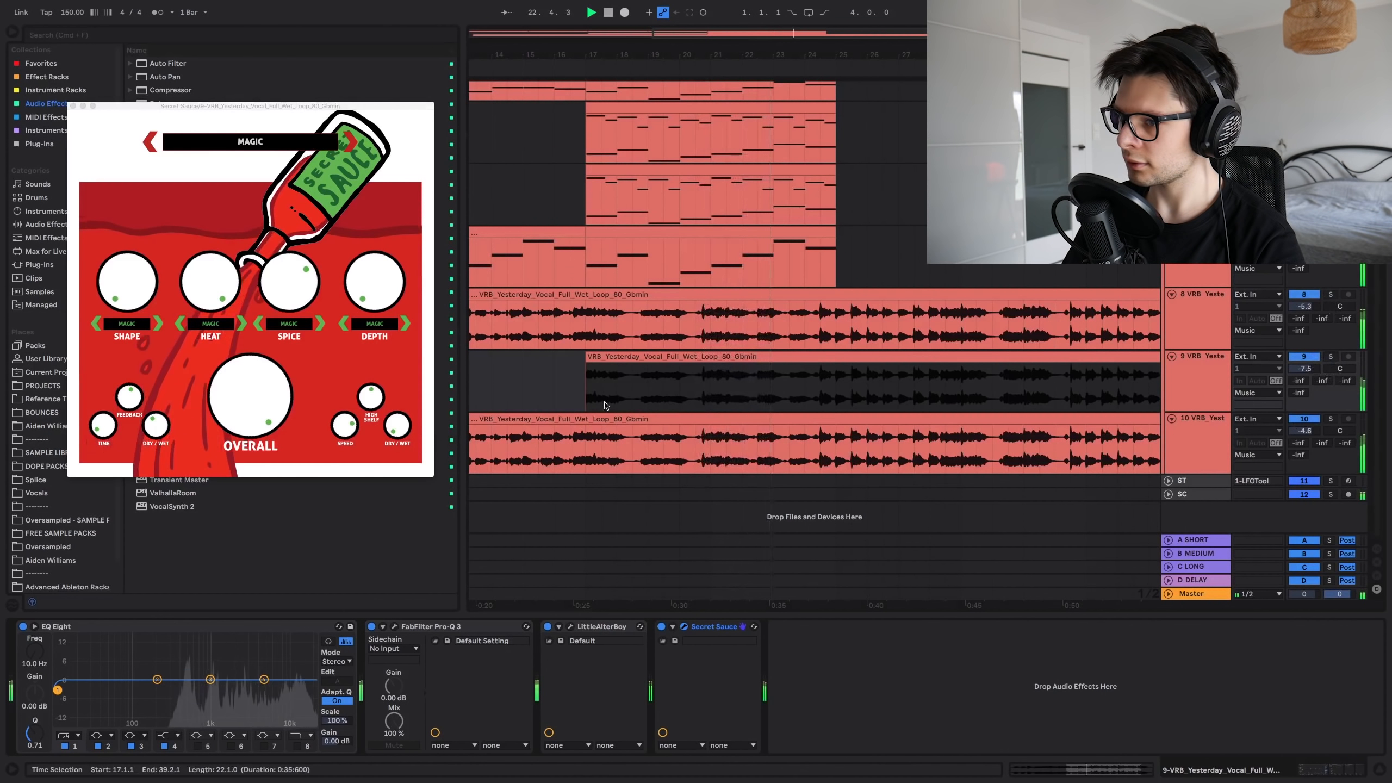
pyautogui.click(581, 368)
pyautogui.press('space')
# Step: Group the three vocal tracks, placing the group outside the Music group, and colour it orange
pyautogui.keyDown('shift'); pyautogui.click(1188, 310); pyautogui.keyUp('shift')
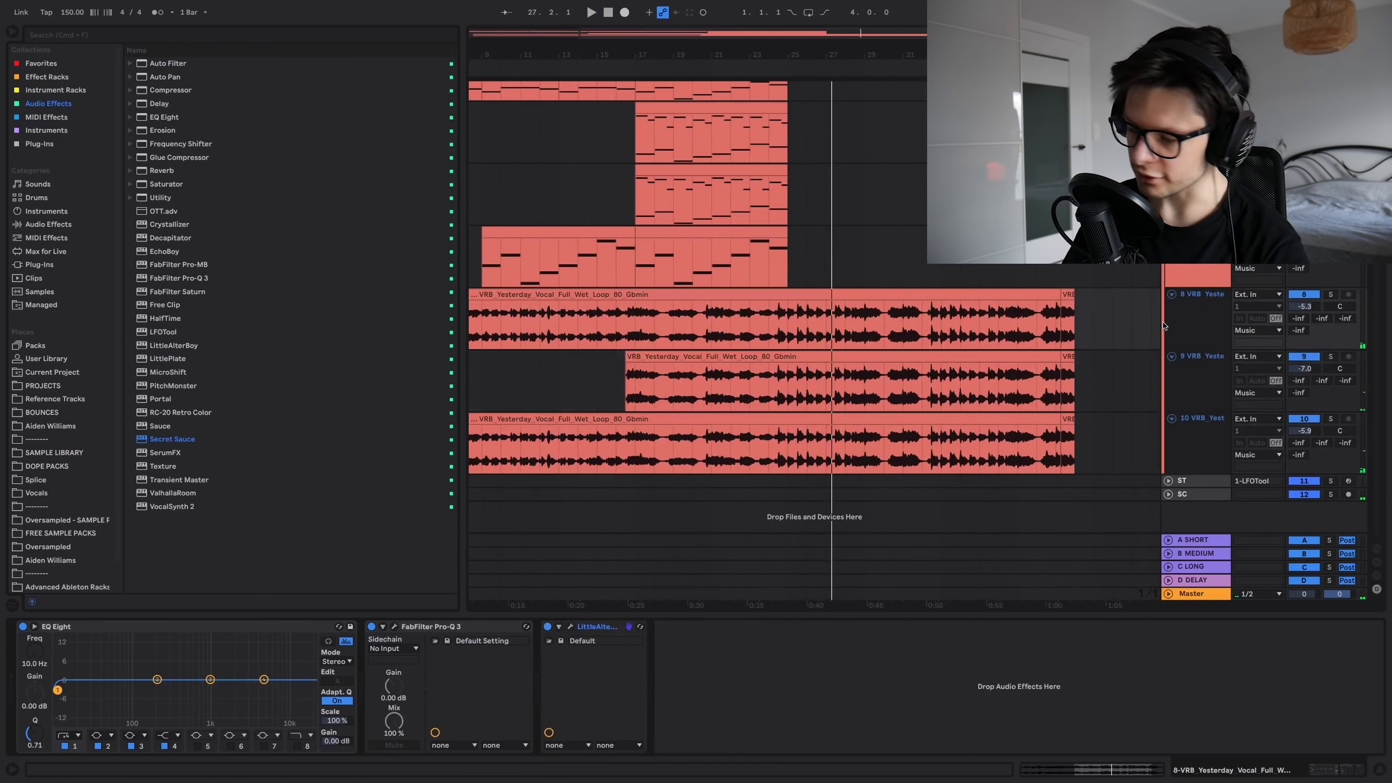
pyautogui.press('super+g')
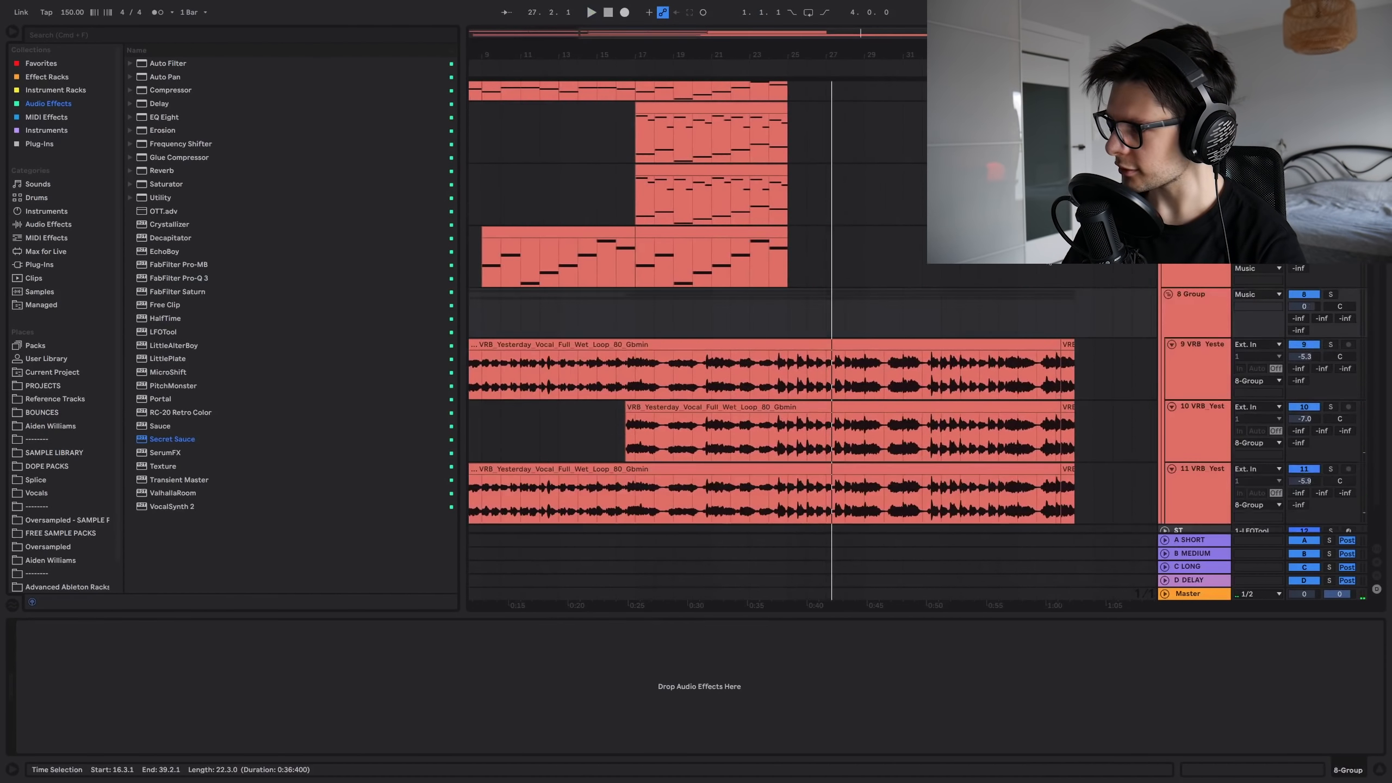
pyautogui.moveTo(1048, 688); pyautogui.dragTo(1013, 252)
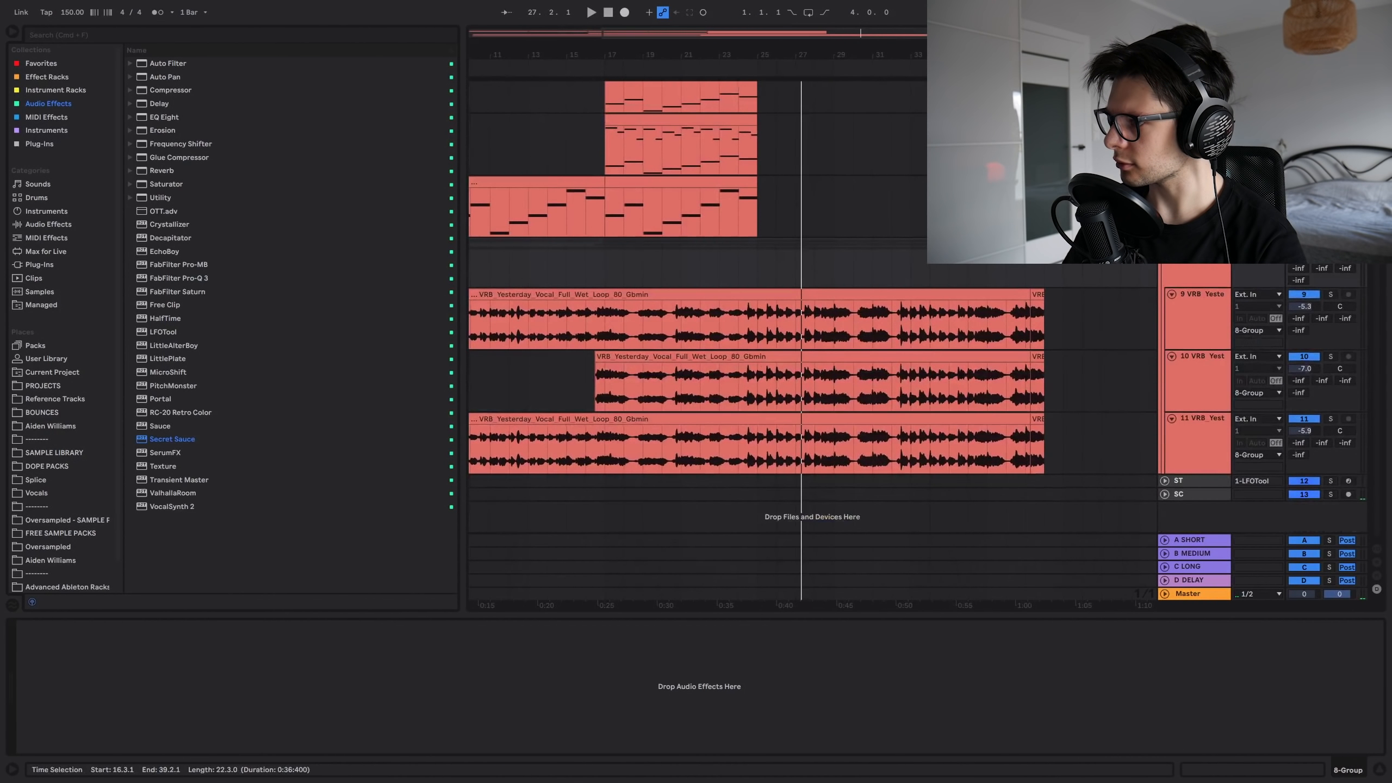
pyautogui.moveTo(1197, 285); pyautogui.dragTo(1205, 479)
pyautogui.scroll(5, 1183, 296)
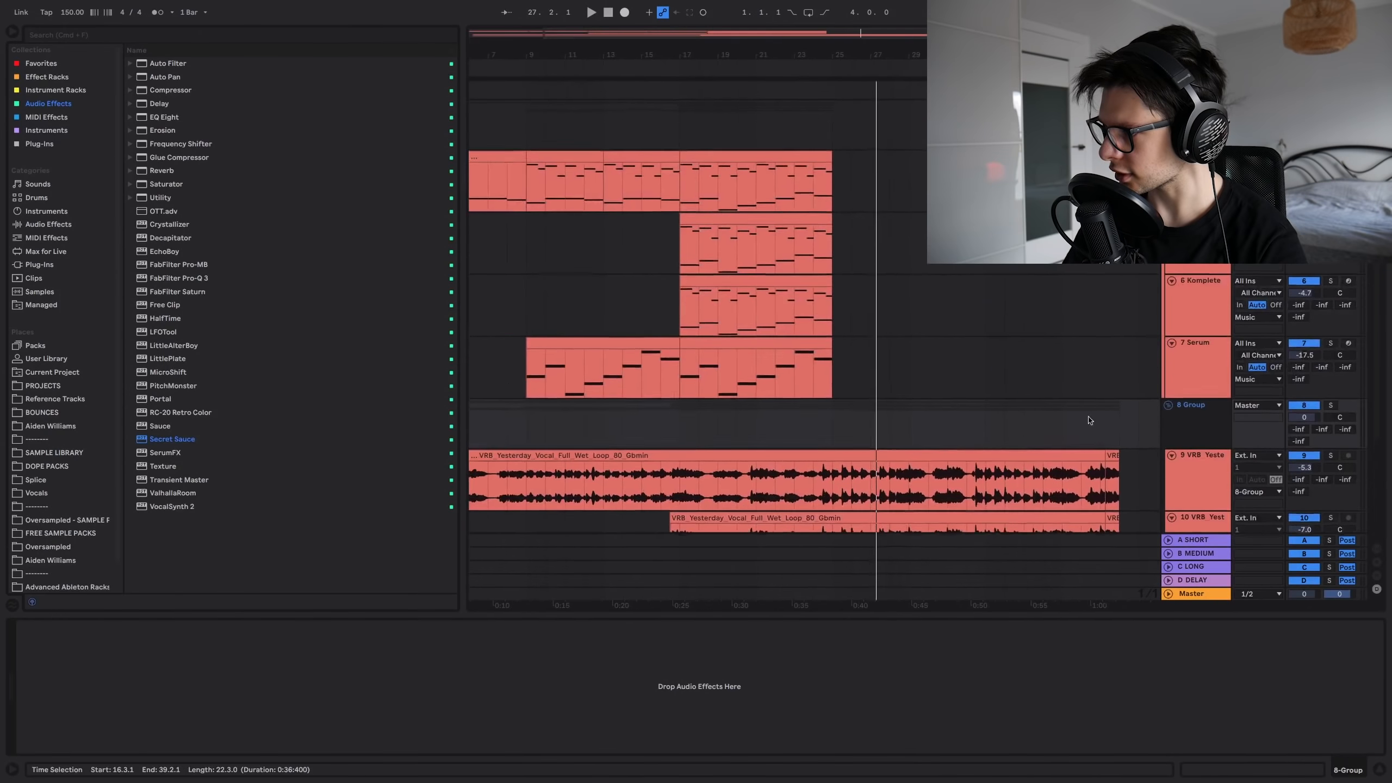
pyautogui.rightClick(1207, 410)
pyautogui.click(1241, 572)
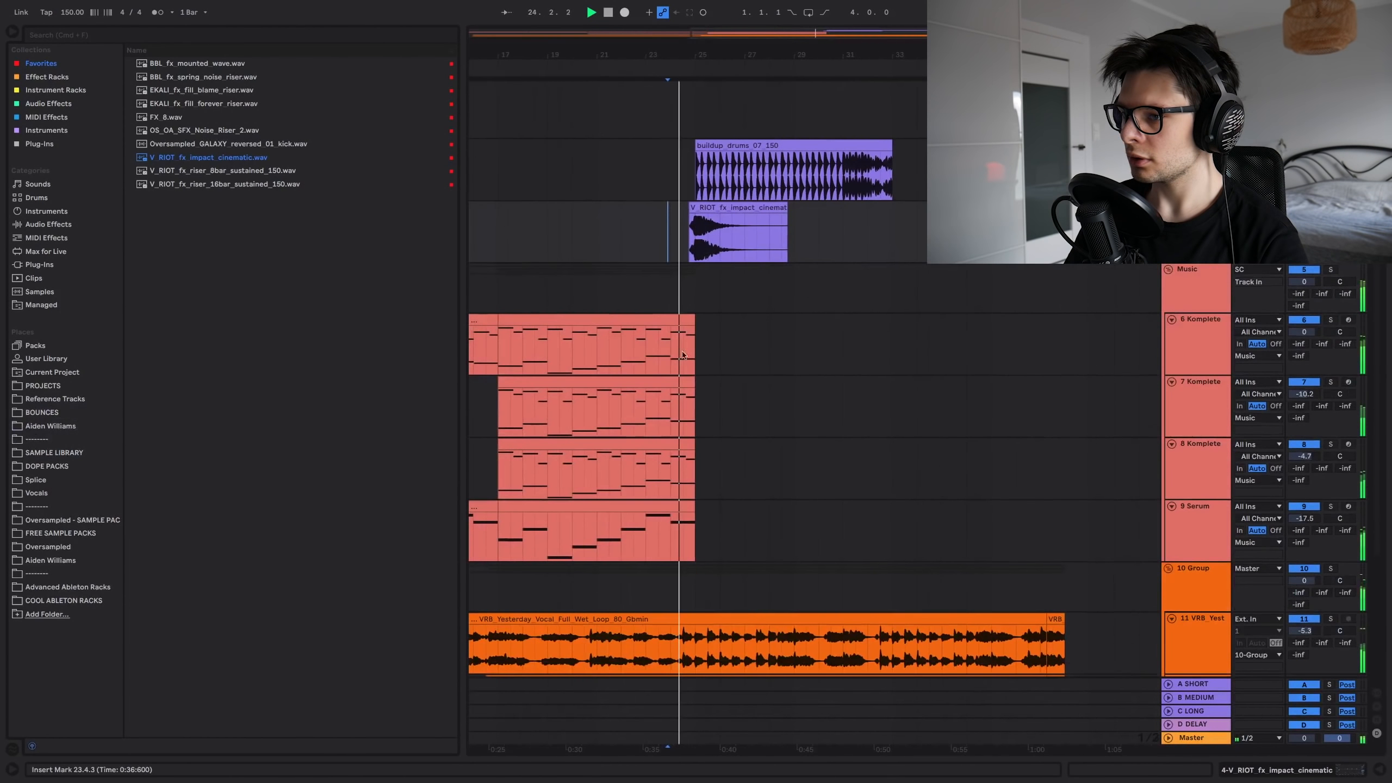
# Step: Extend the Serum part from bar 25 to bar 33 with one-bar repeats of its final sustained note
pyautogui.press('-')
pyautogui.click(496, 321)
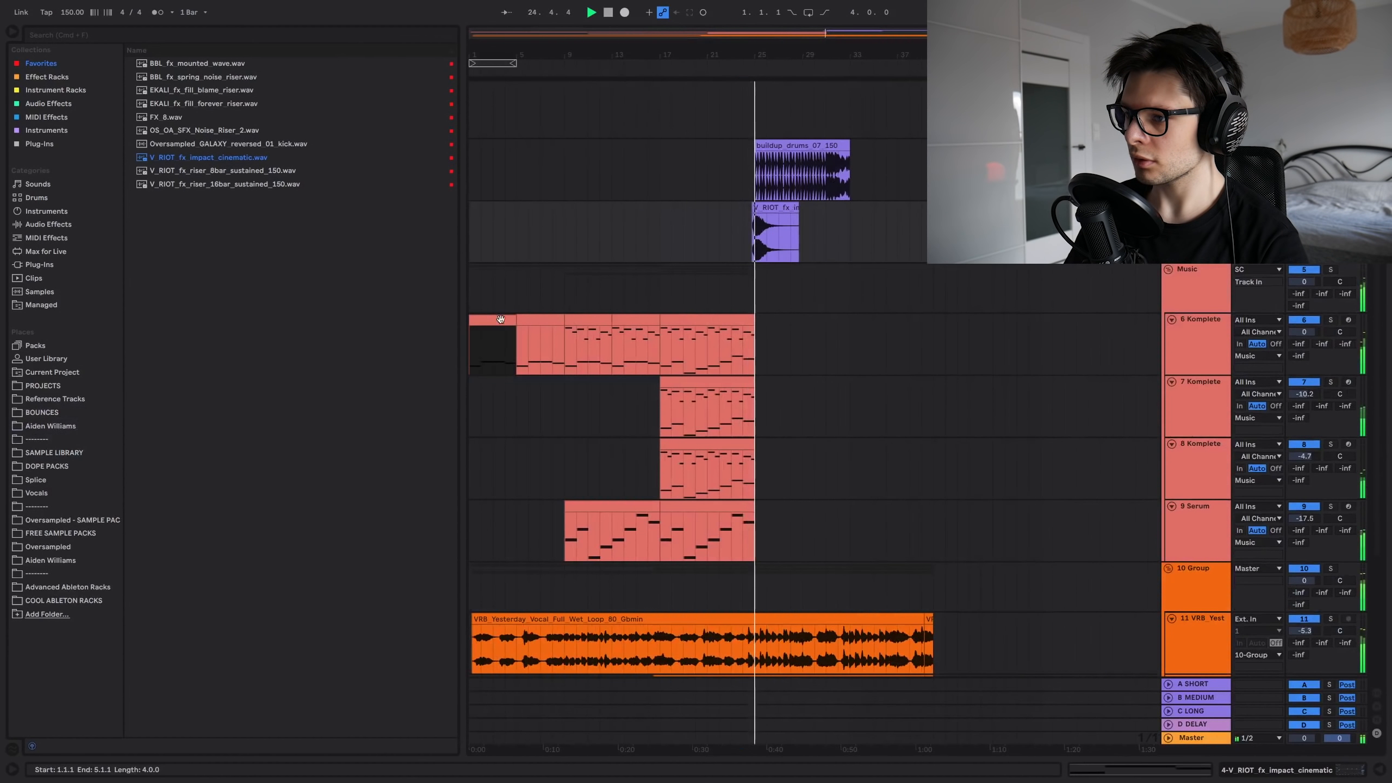
pyautogui.click(732, 510)
pyautogui.press('super+d')
pyautogui.press('+')
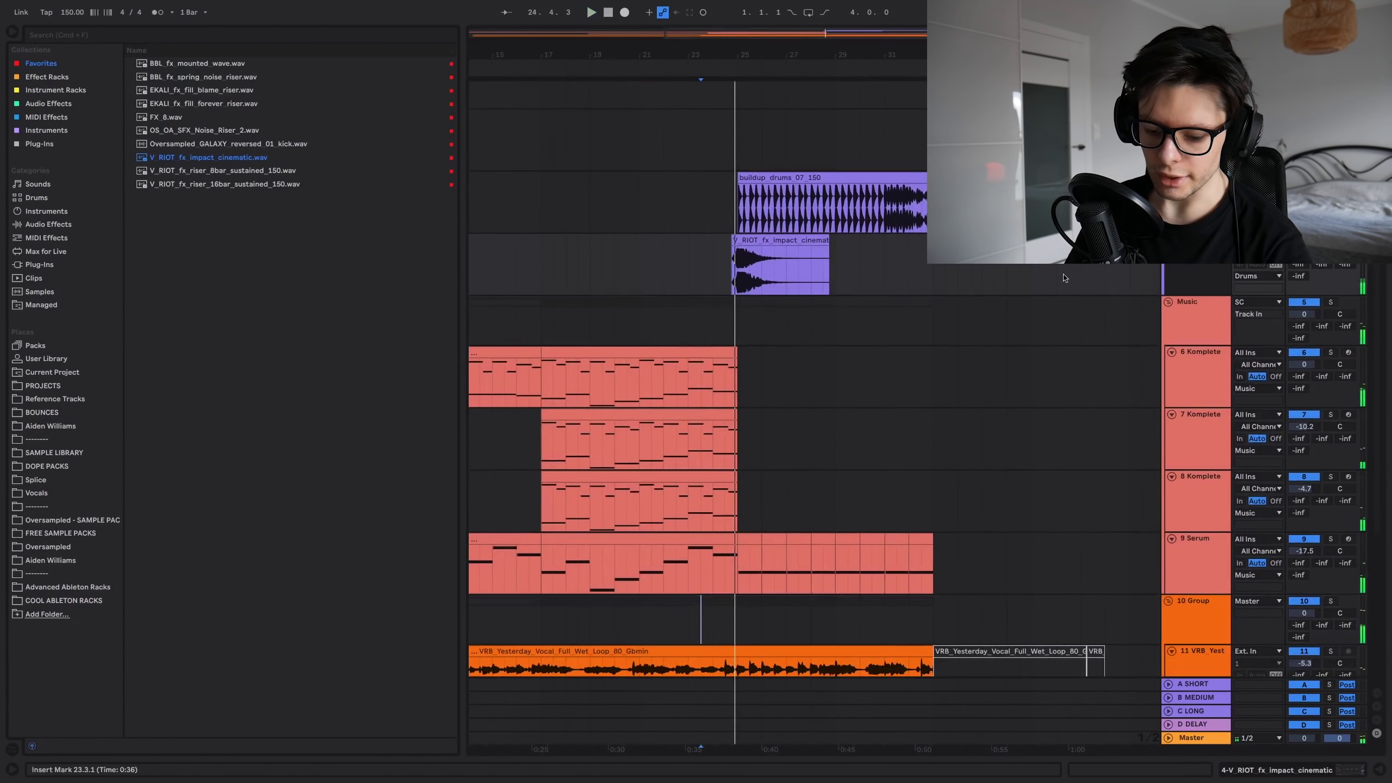
# Step: Add an audio track below the V_RIOT_fx_impact_cinematic track and open the Risers folder in Oversampled - HEAVY AF SAMPLEZ
pyautogui.press('super+t')
pyautogui.click(75, 521)
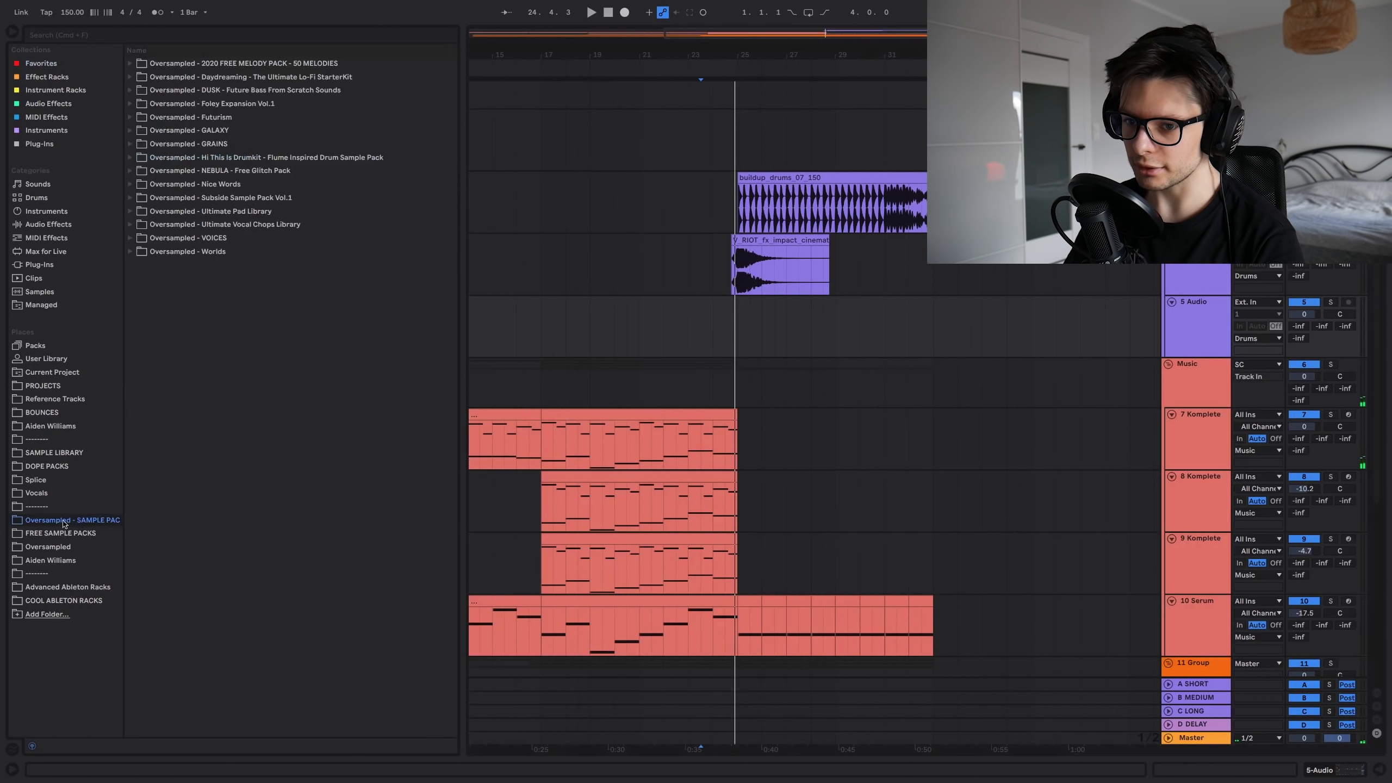
pyautogui.click(49, 481)
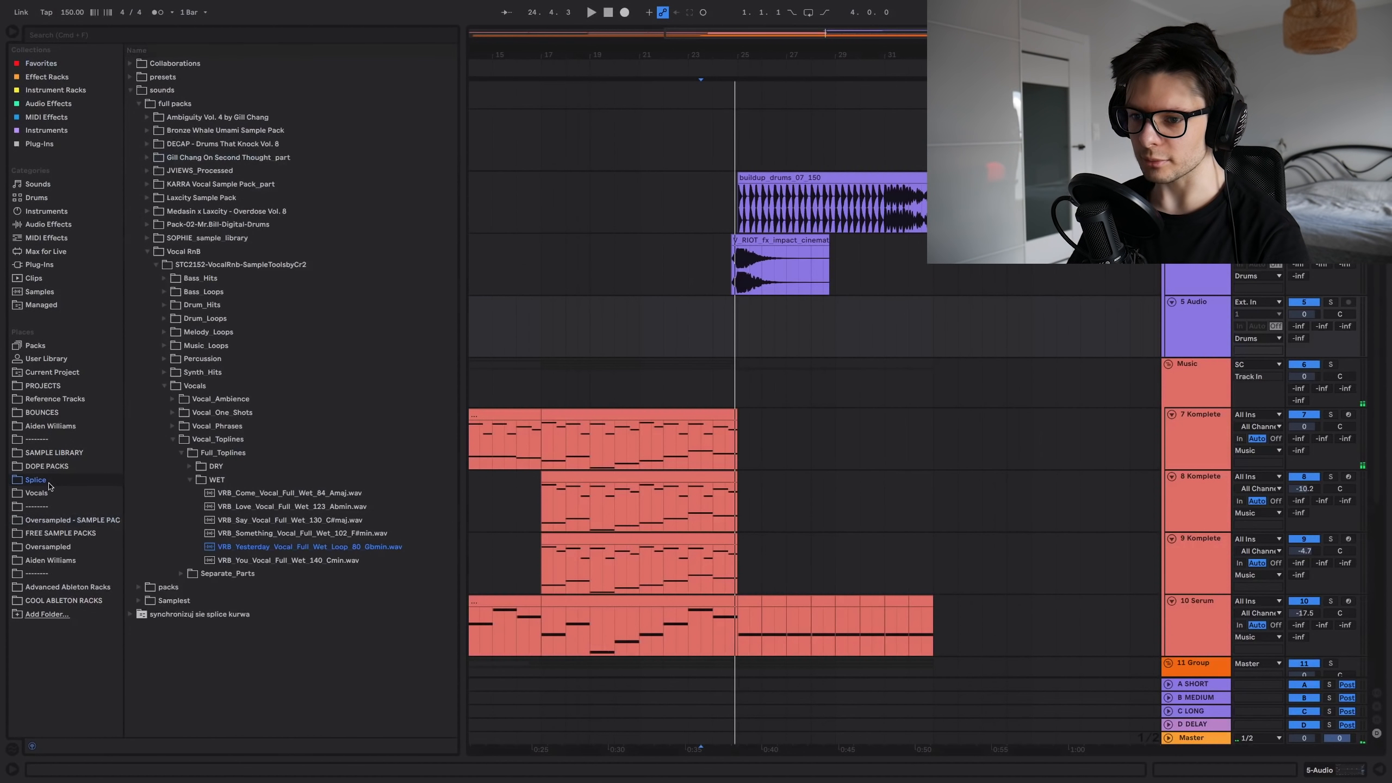
pyautogui.click(65, 533)
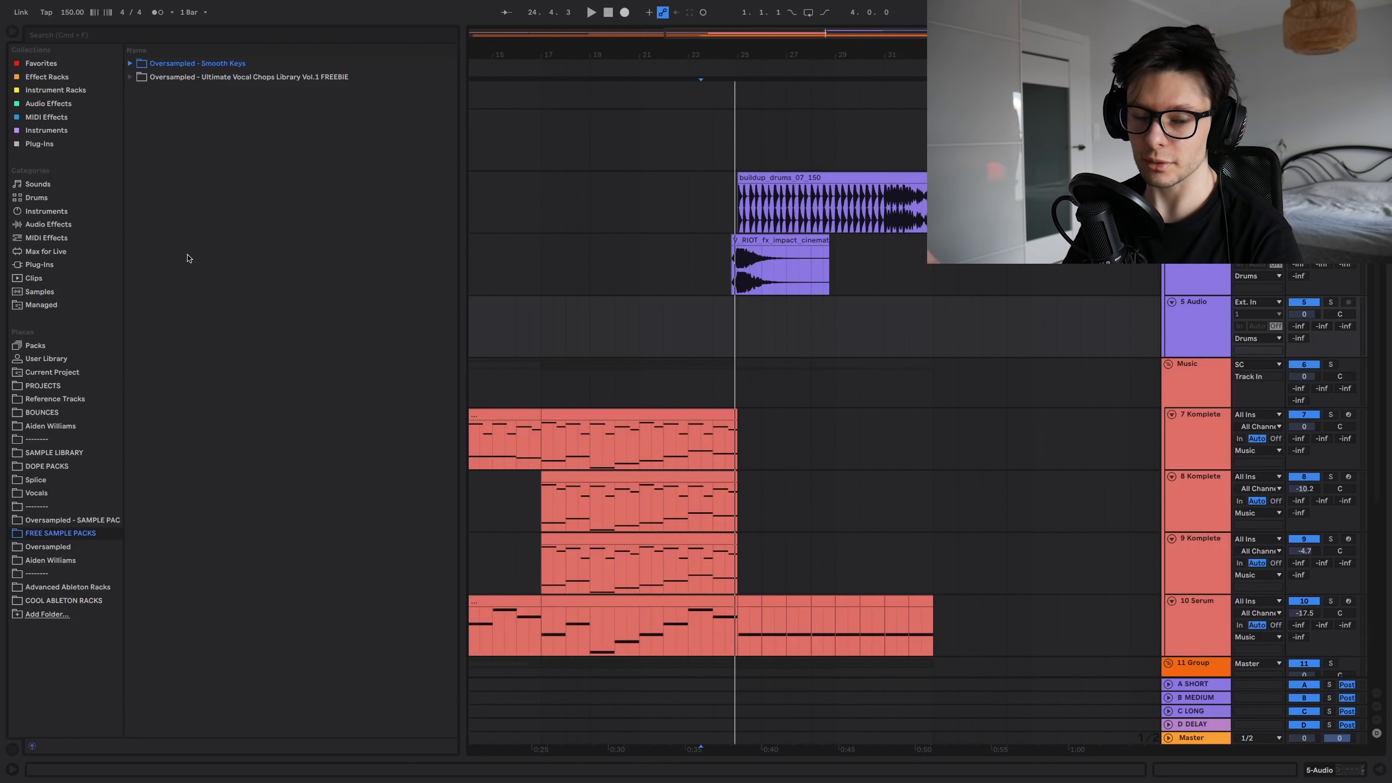
pyautogui.click(64, 521)
pyautogui.click(48, 547)
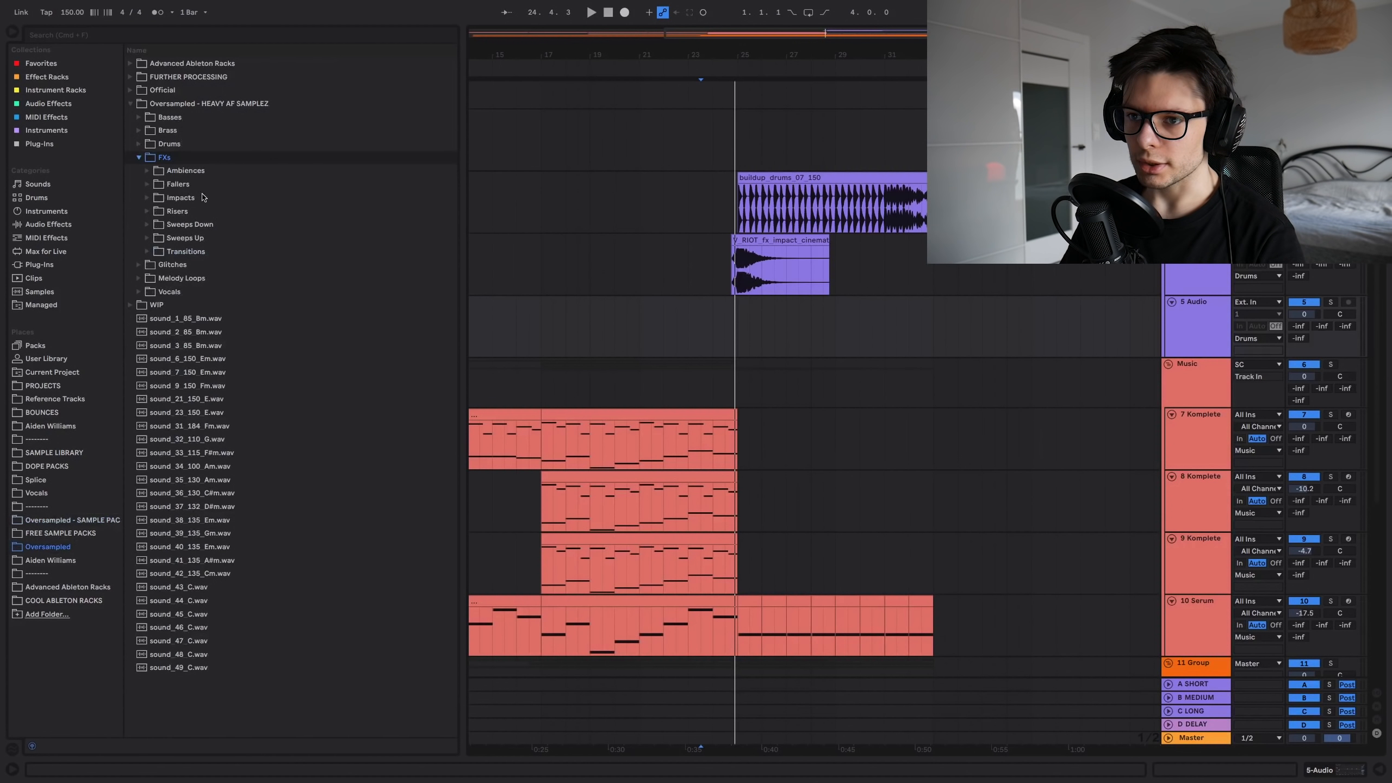
pyautogui.click(190, 211)
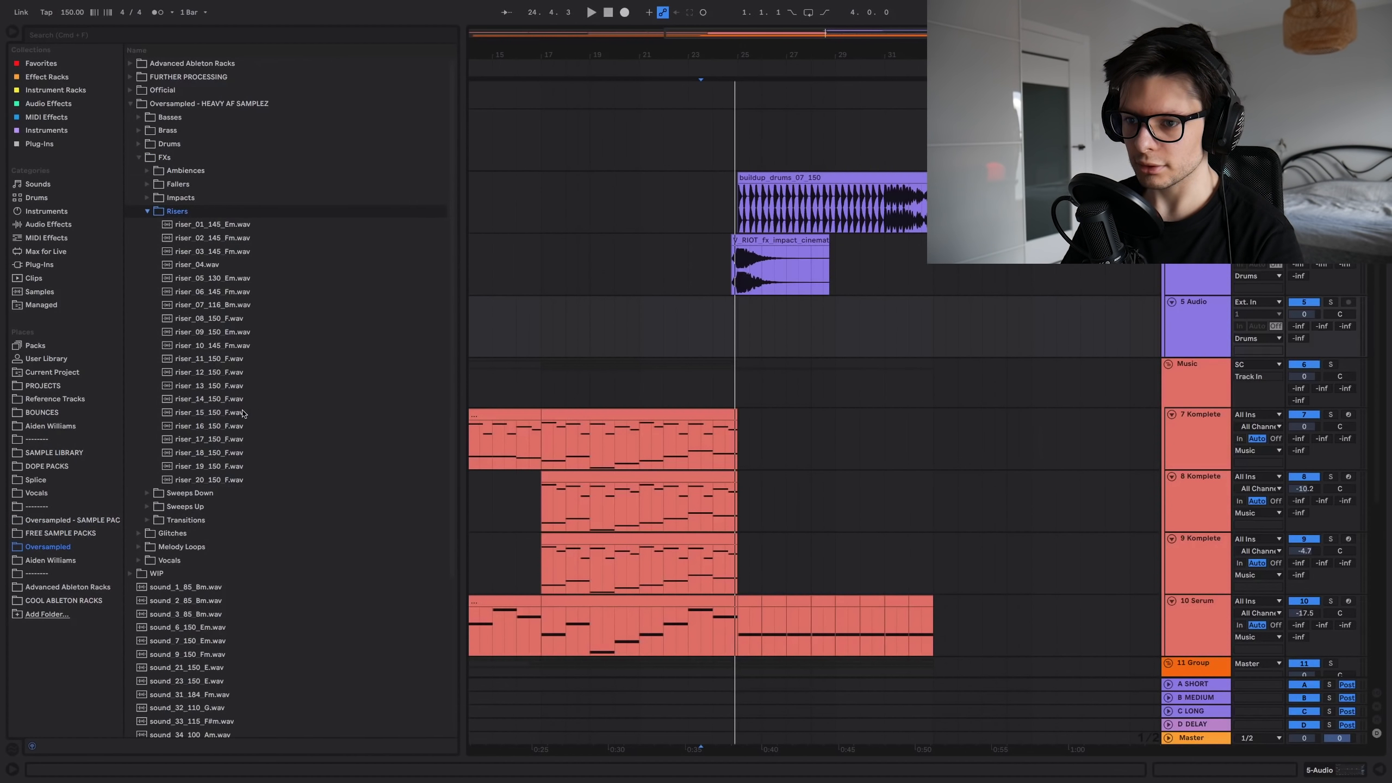
# Step: Audition the 150 BPM riser samples in the Risers folder, from riser_11_150_F to riser_18_150_F
pyautogui.click(239, 373)
pyautogui.press('Up')
pyautogui.press('Down')
pyautogui.press('Down')
pyautogui.press('Down')
pyautogui.press('Down')
pyautogui.press('Down')
pyautogui.press('Down')
pyautogui.press('Down')
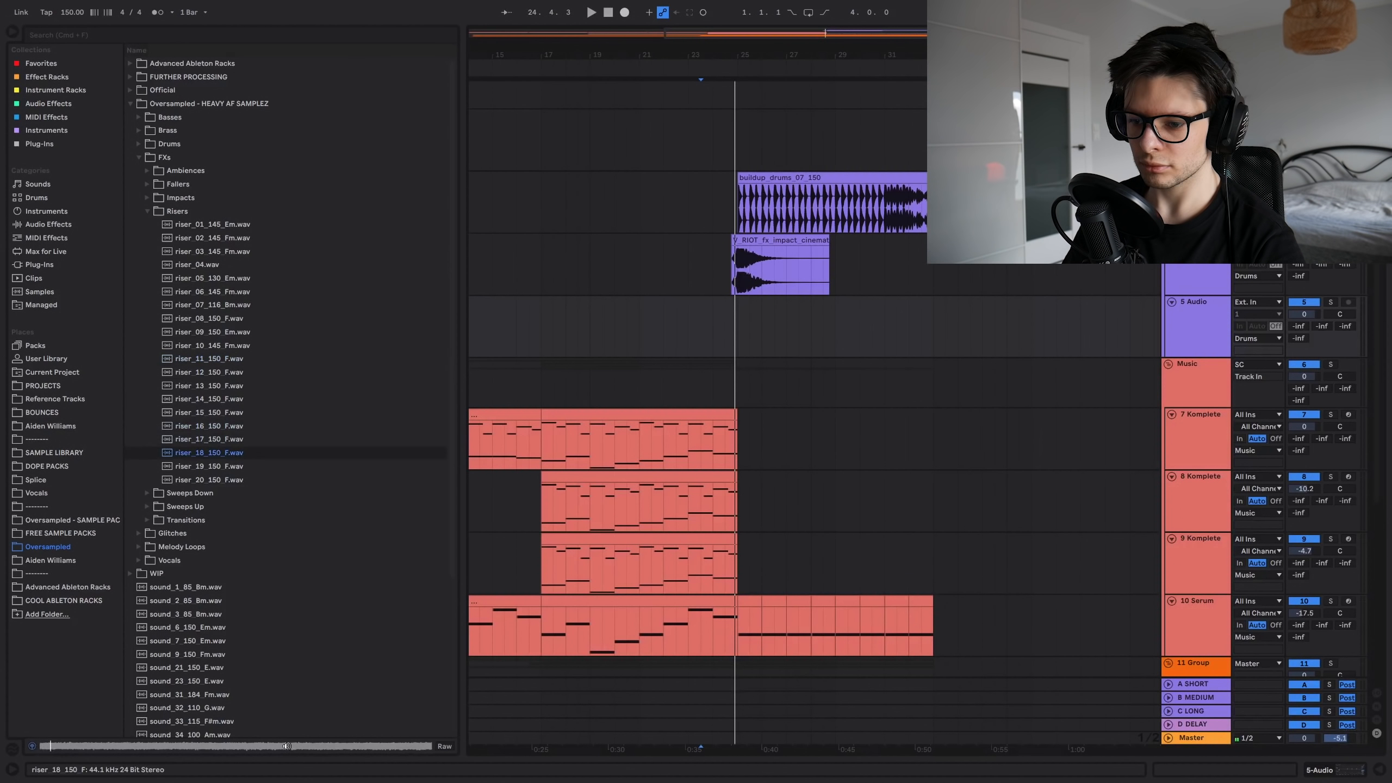
pyautogui.press('Up')
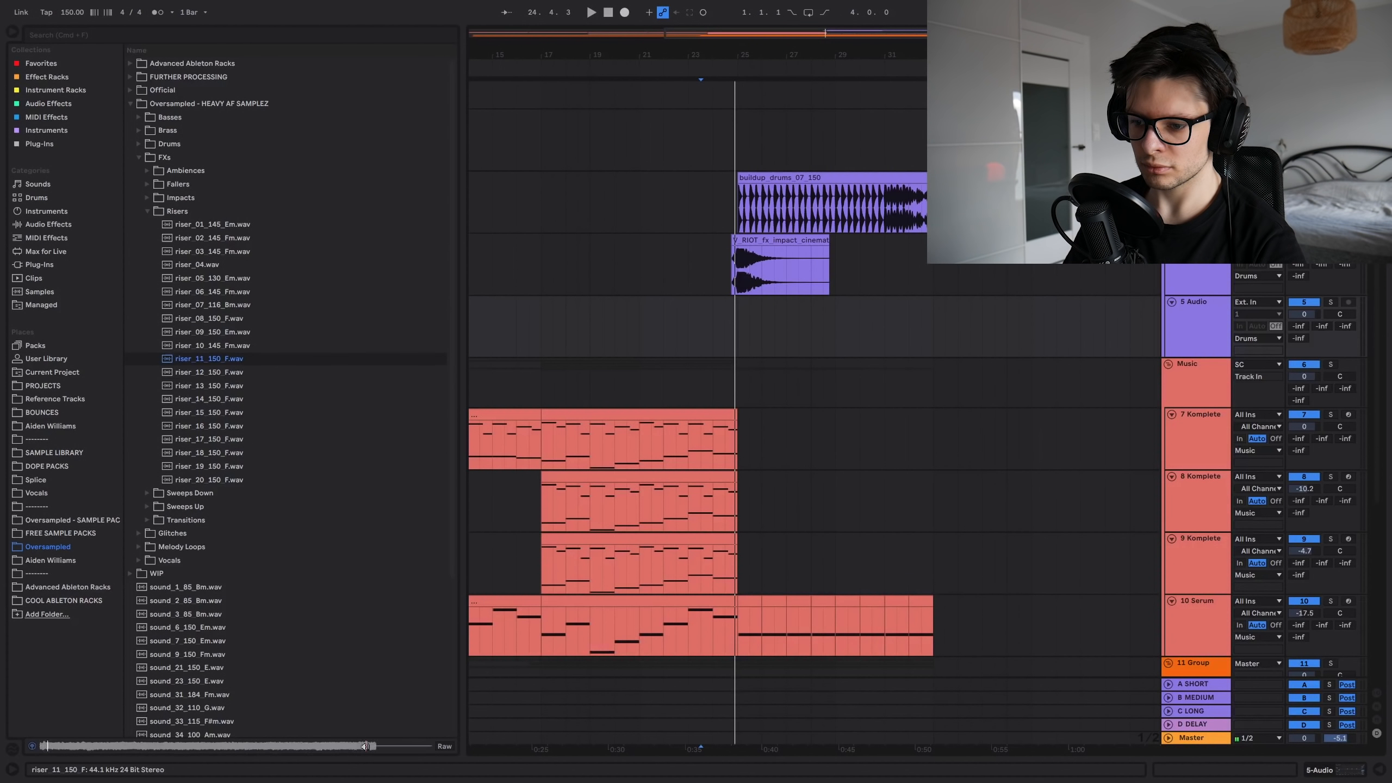
# Step: Place riser_12_150_F at bar 25 on the new audio track and set the track's volume to -19.4 dB
pyautogui.moveTo(237, 378); pyautogui.dragTo(743, 339)
pyautogui.press('space')
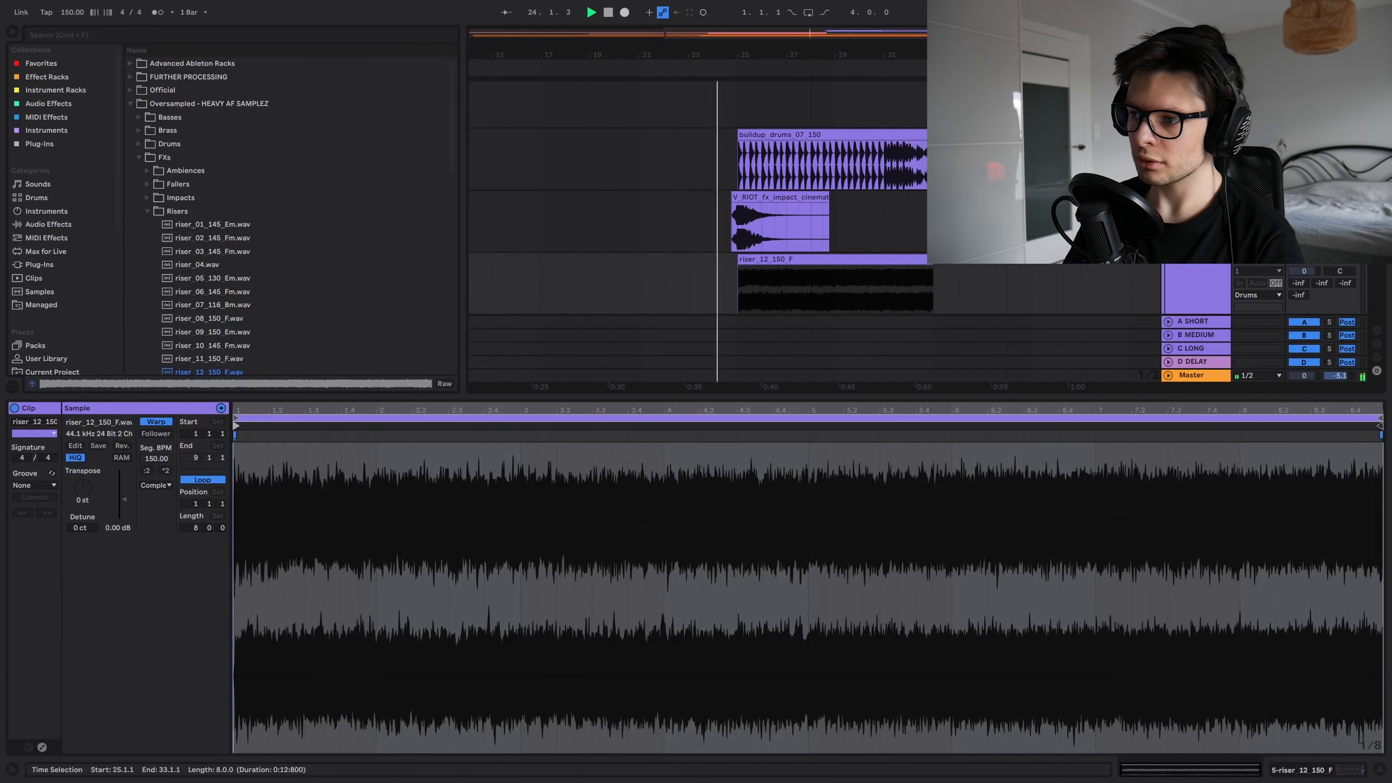
pyautogui.moveTo(1320, 270); pyautogui.dragTo(1304, 296)
# Step: Add another audio track below the riser track and open the Sweeps Up sample folder
pyautogui.click(1205, 299)
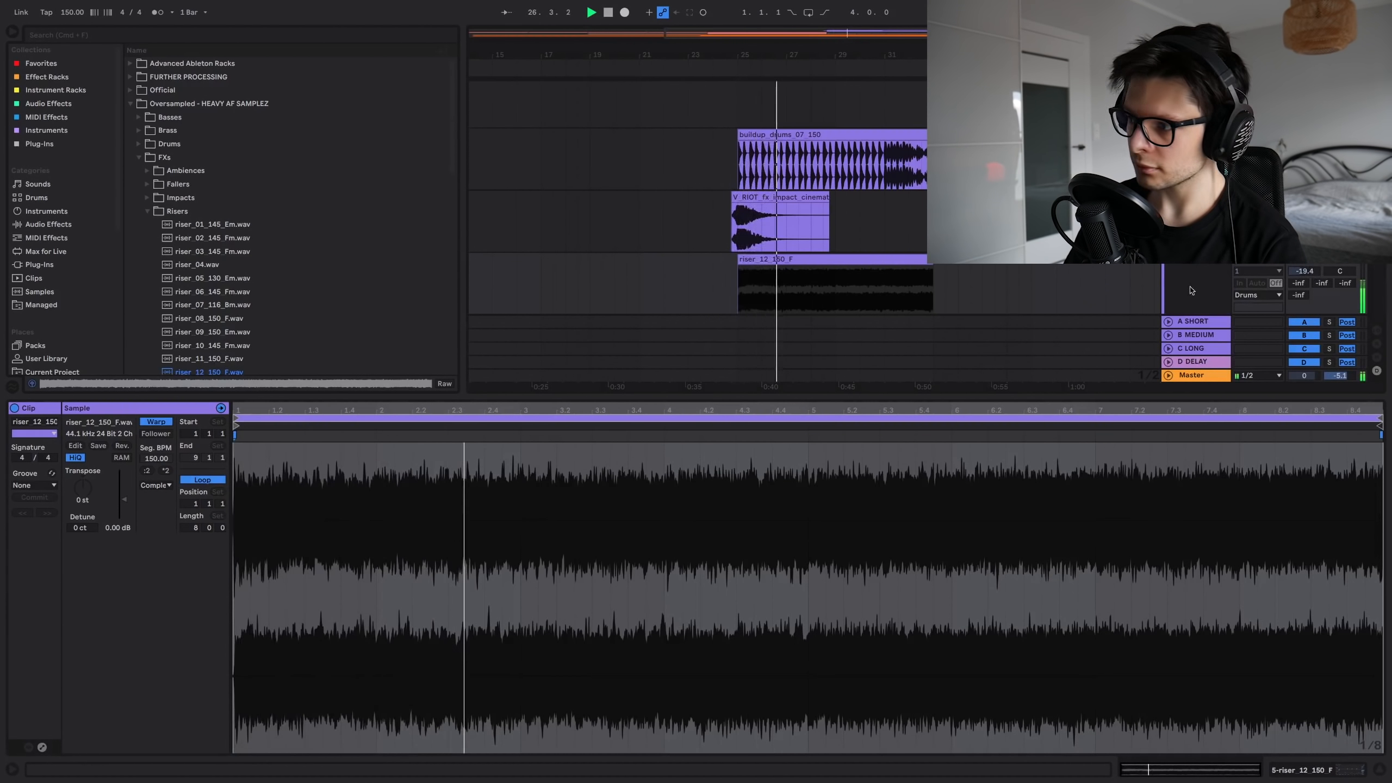
pyautogui.press('super+t')
pyautogui.hscroll(1, 812, 197)
pyautogui.press('space')
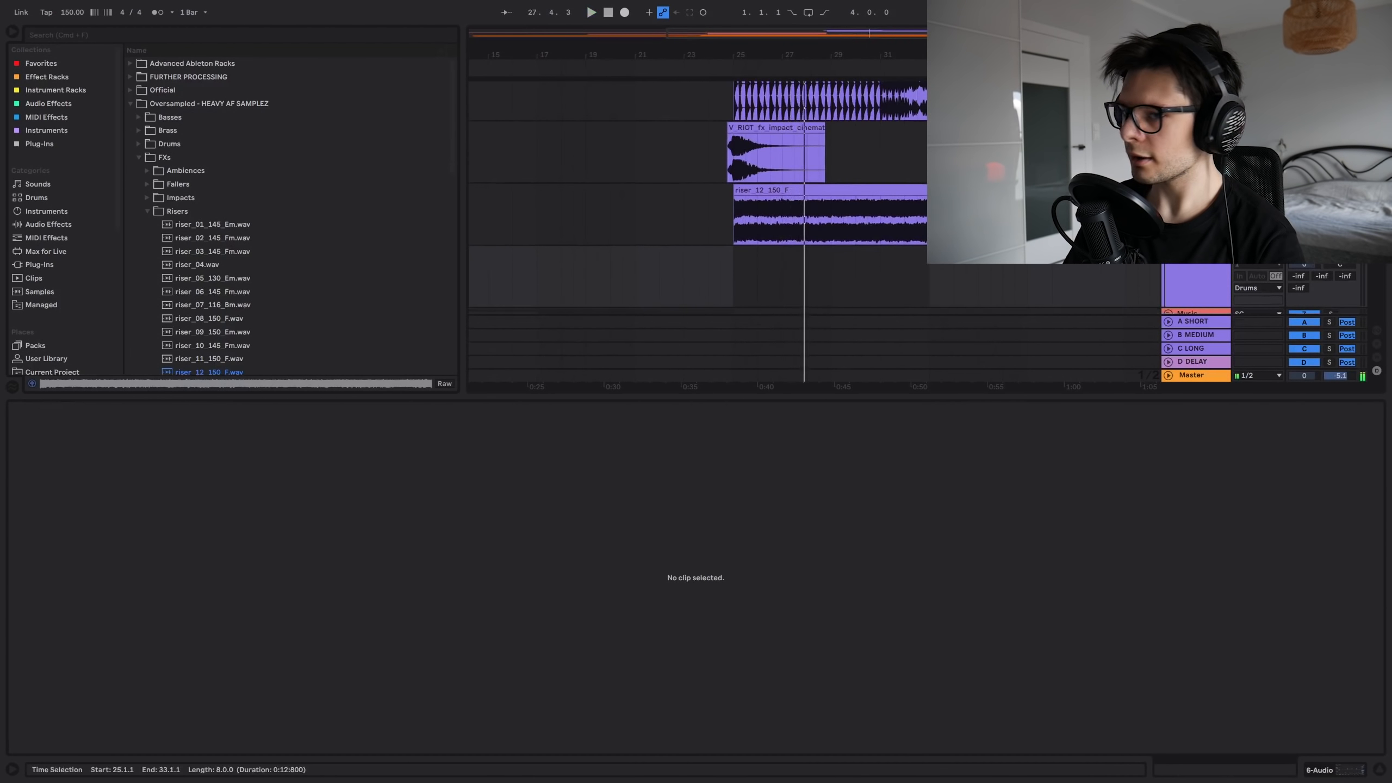
pyautogui.press('super+alt+l')
pyautogui.click(148, 213)
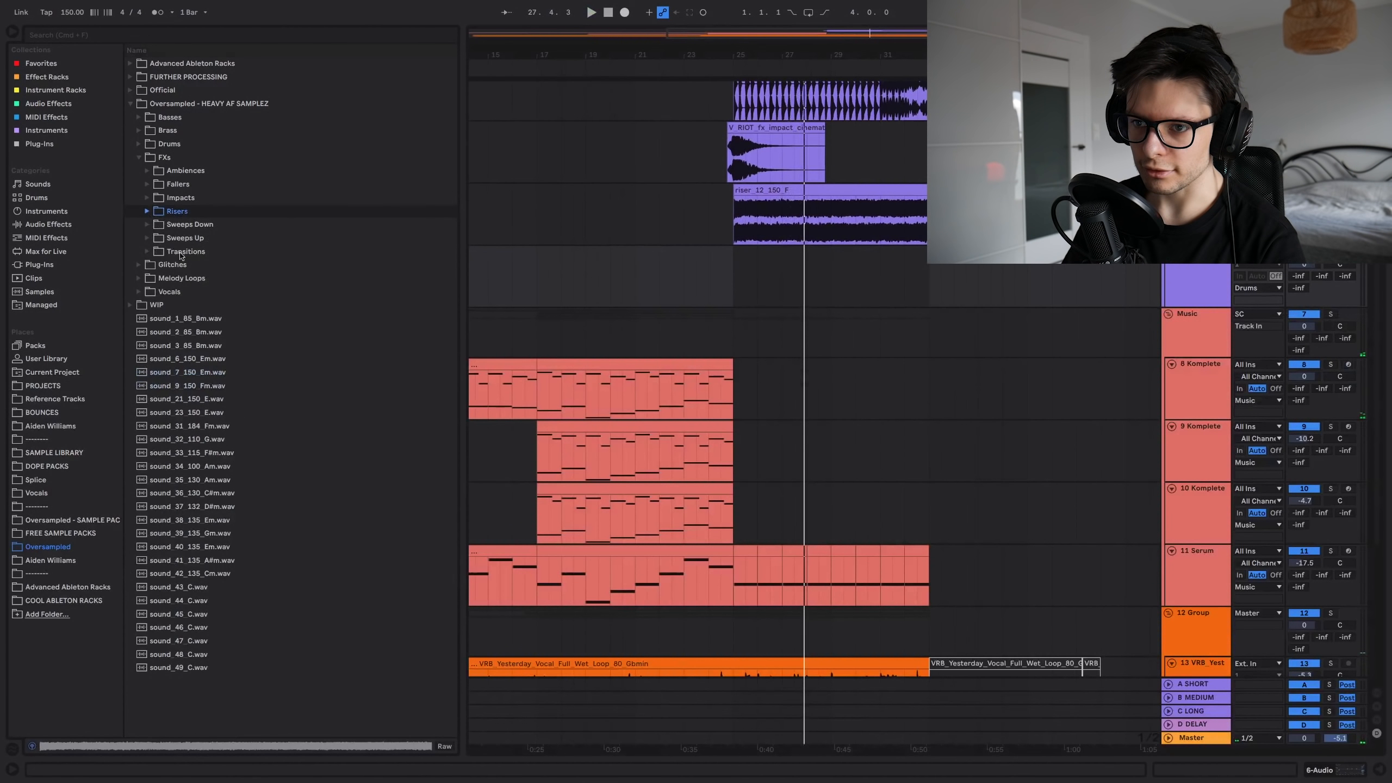
pyautogui.click(197, 239)
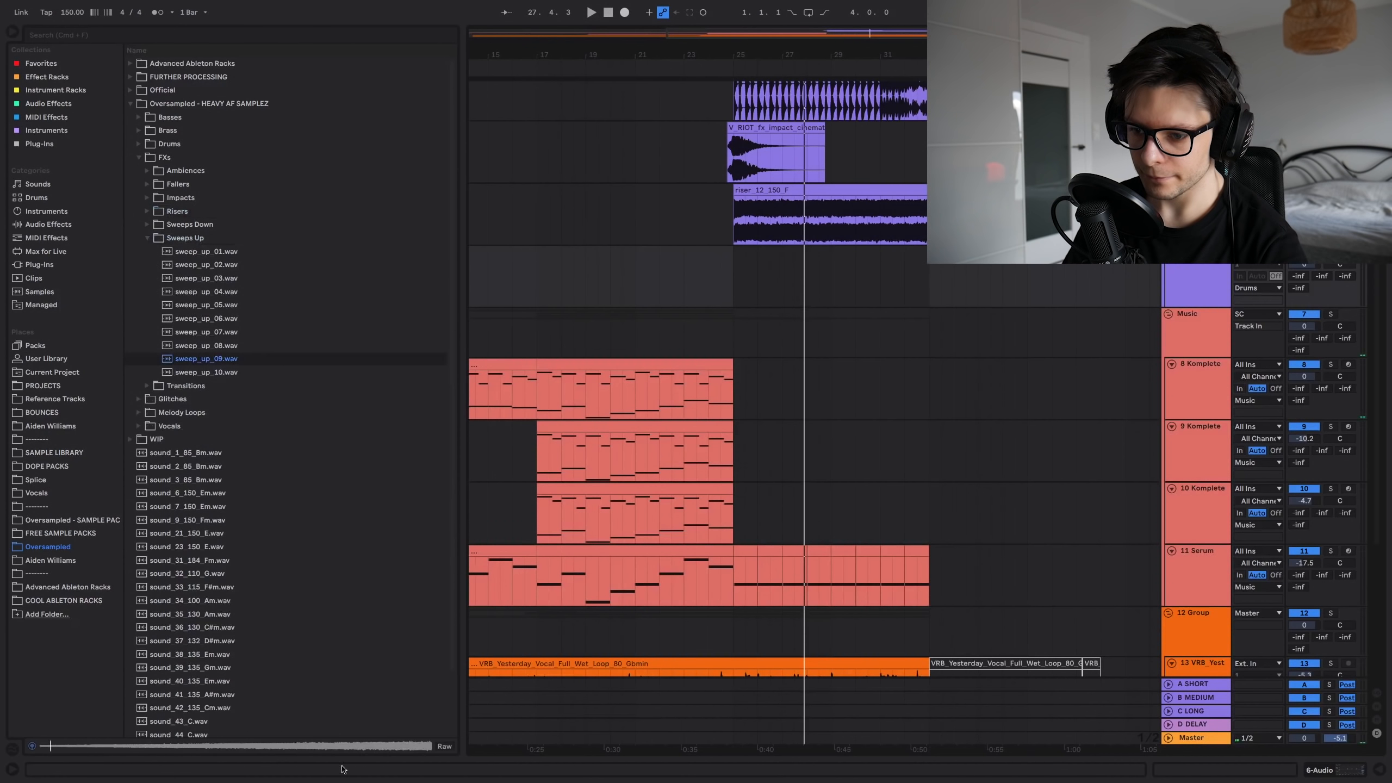
# Step: Audition the sweep-up samples and place sweep_up_10 at bar 25 on the new audio track
pyautogui.press('Up')
pyautogui.click(359, 749)
pyautogui.press('Down')
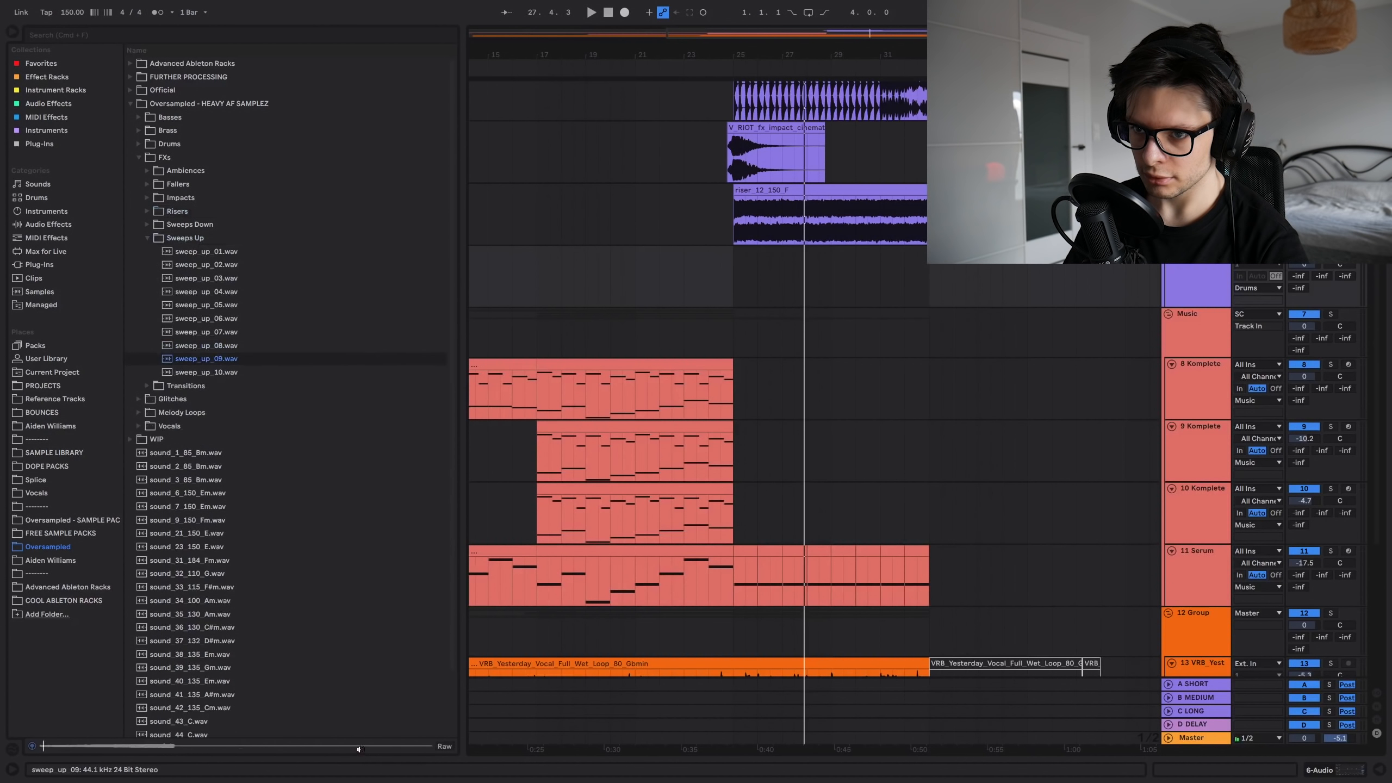
pyautogui.moveTo(222, 378)
pyautogui.mouseDown()
pyautogui.moveTo(789, 295)
pyautogui.moveTo(737, 293)
pyautogui.mouseUp()
# Step: Trim the riser_12_150_F and sweep_up_10 clips to end at bar 32 and play the end of the buildup
pyautogui.click(674, 278)
pyautogui.scroll(3, 930, 252)
pyautogui.scroll(3, 875, 175)
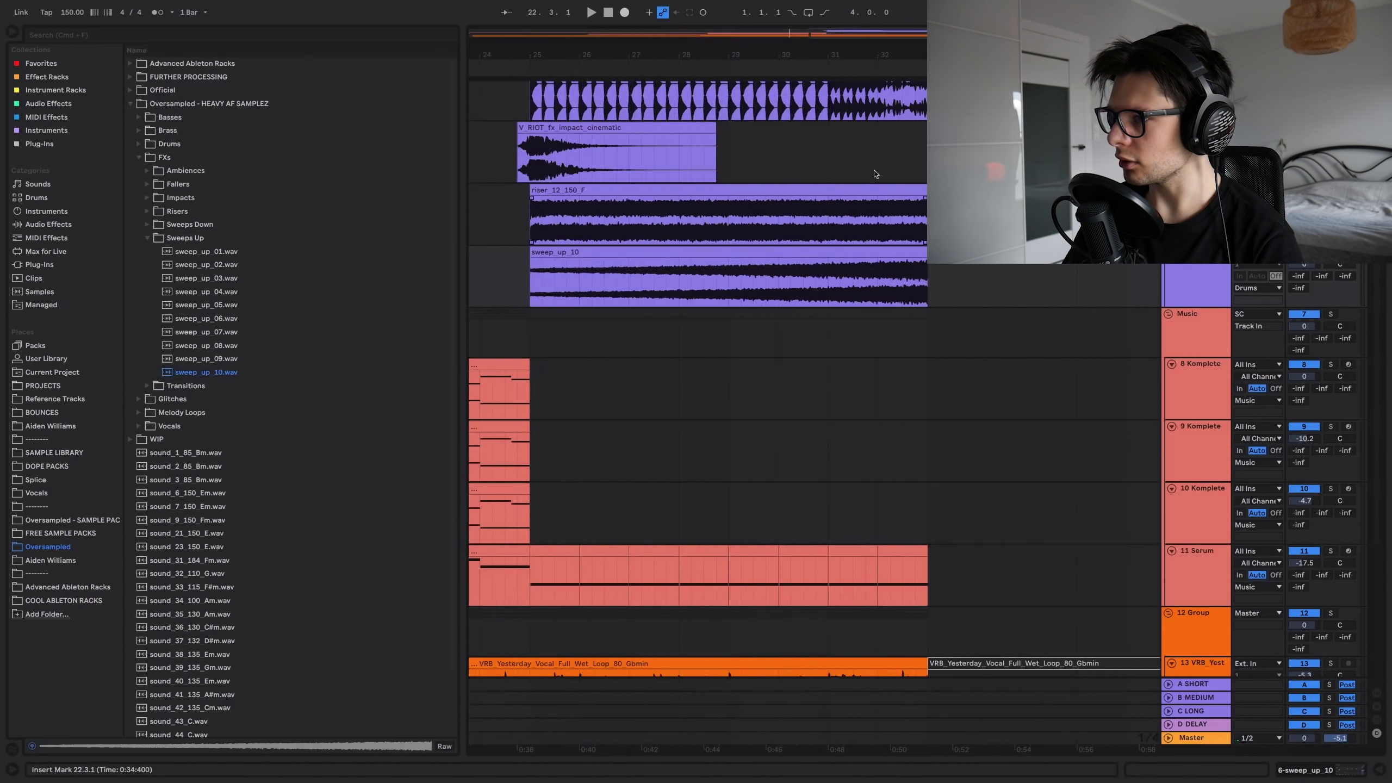
pyautogui.moveTo(918, 190); pyautogui.dragTo(877, 201)
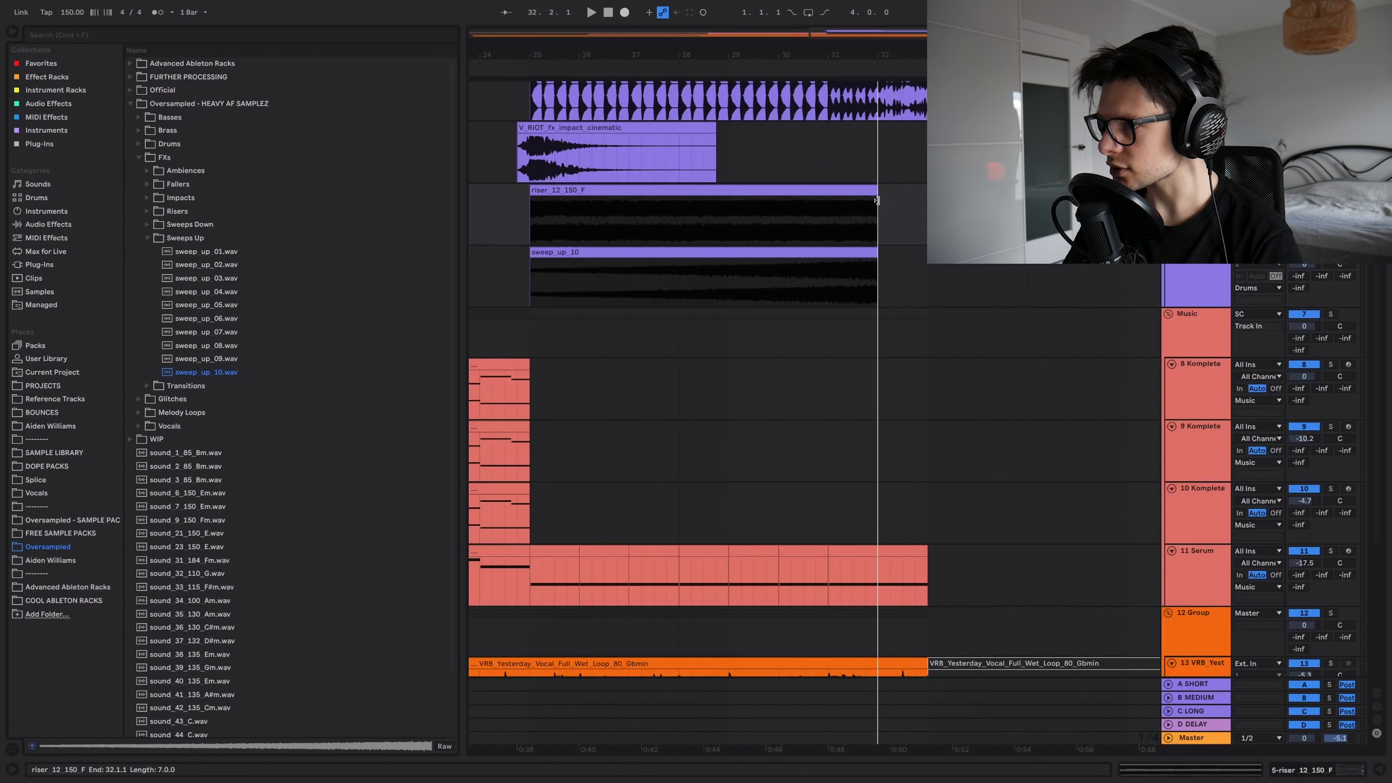
pyautogui.click(865, 160)
pyautogui.press('space')
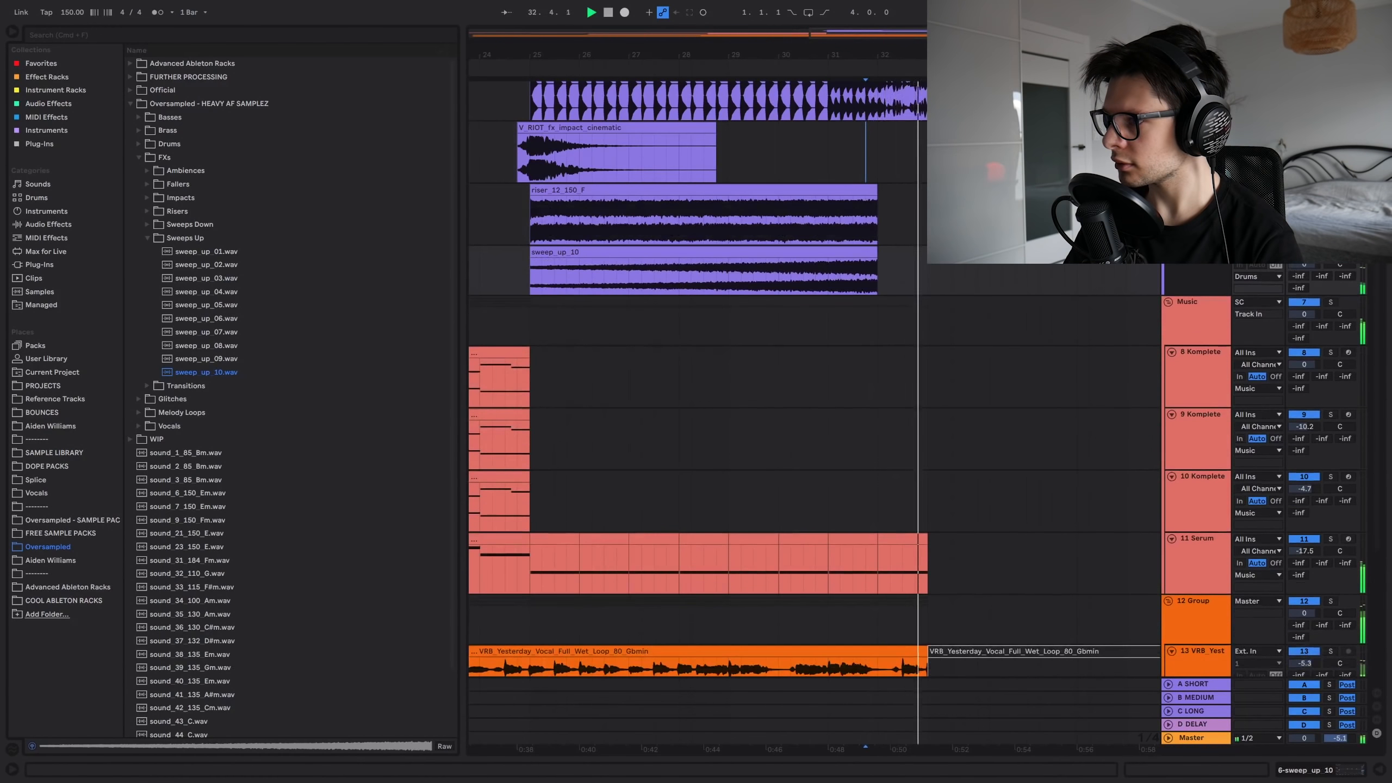
pyautogui.press('space')
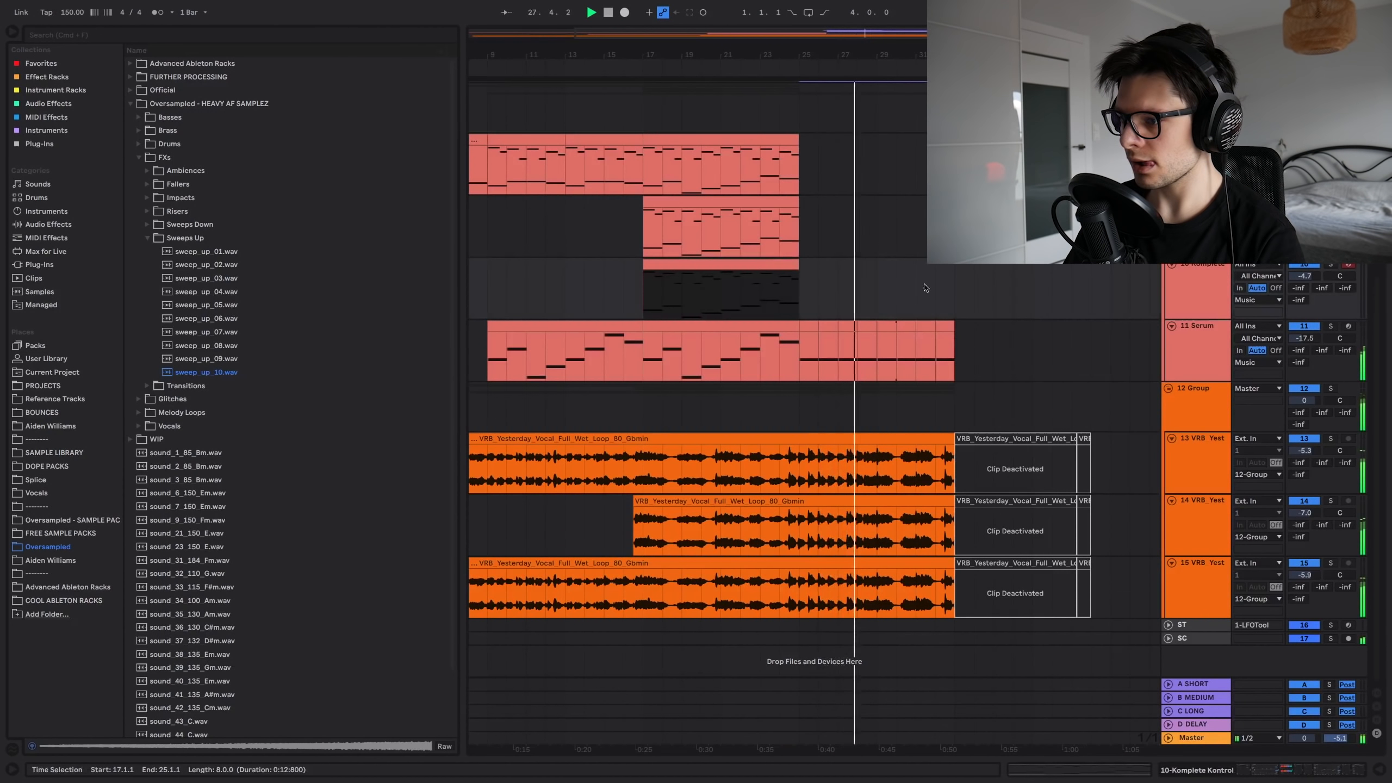
# Step: Repeat a one-beat slice of all three vocals three times from 29.3 to 30.2, and play from 29.1.1
pyautogui.hscroll(2, 923, 289)
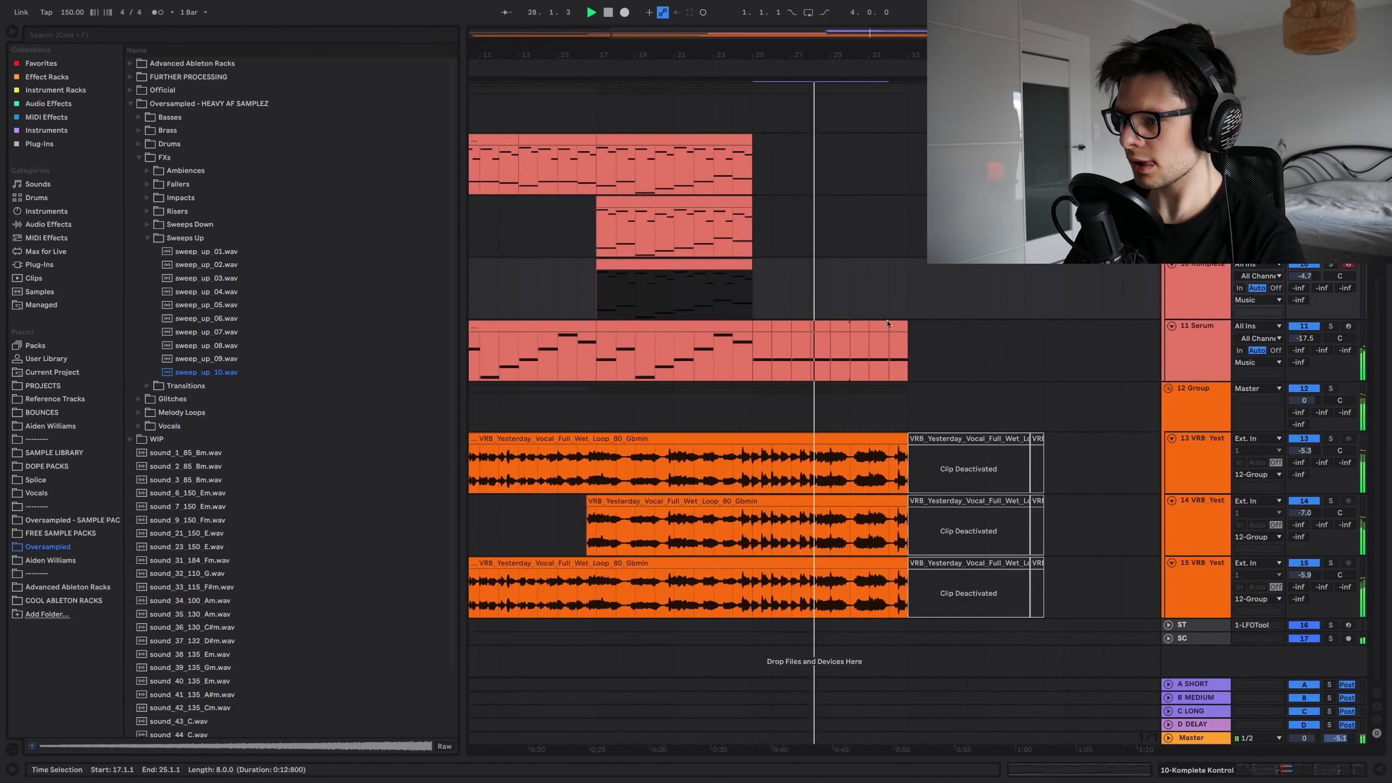
pyautogui.scroll(10, 821, 419)
pyautogui.moveTo(813, 464); pyautogui.dragTo(857, 574)
pyautogui.scroll(-8, 856, 574)
pyautogui.press('super+d')
pyautogui.press('super+d')
pyautogui.press('super+d')
pyautogui.click(817, 423)
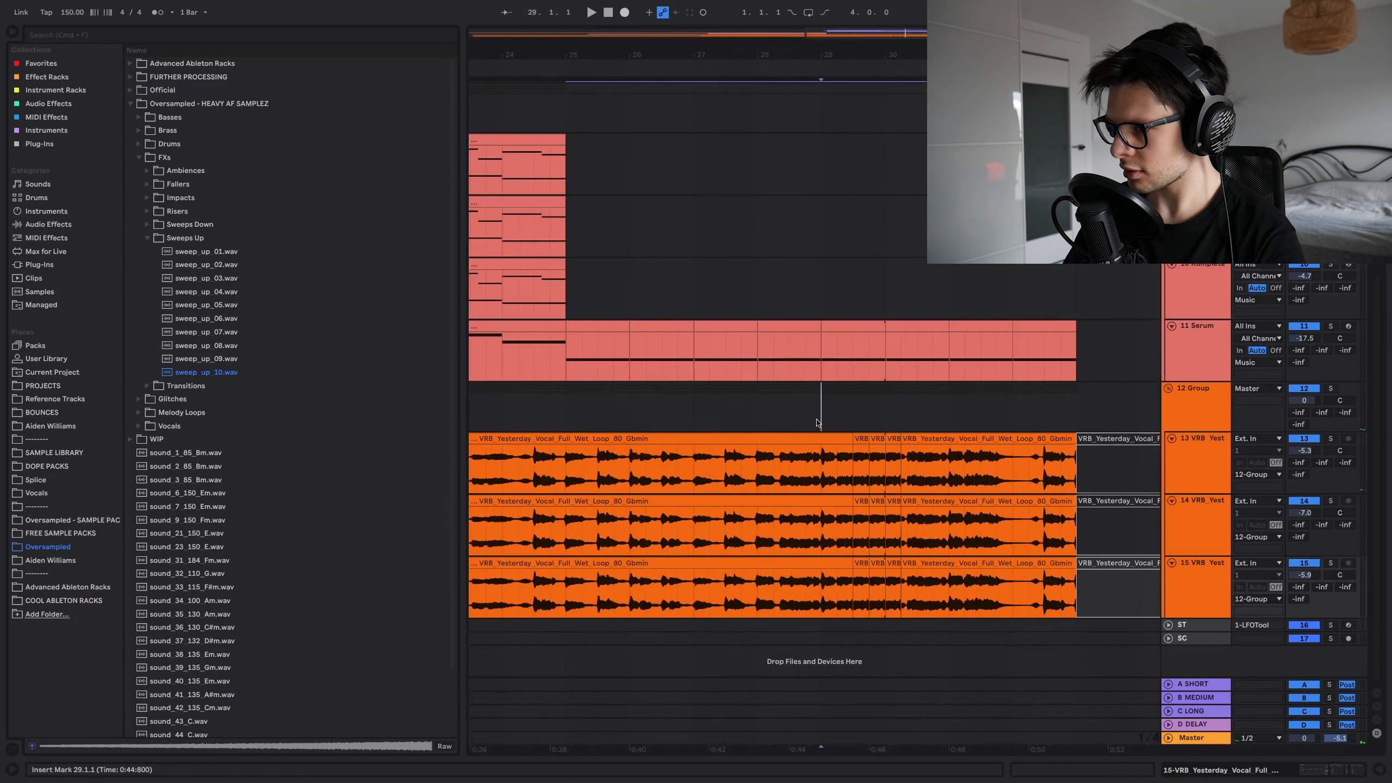
pyautogui.press('space')
# Step: Repeat the half-beat slice at 31.2.1 of all three vocals five times up to bar 32, and play from 31.1.3
pyautogui.scroll(4, 823, 428)
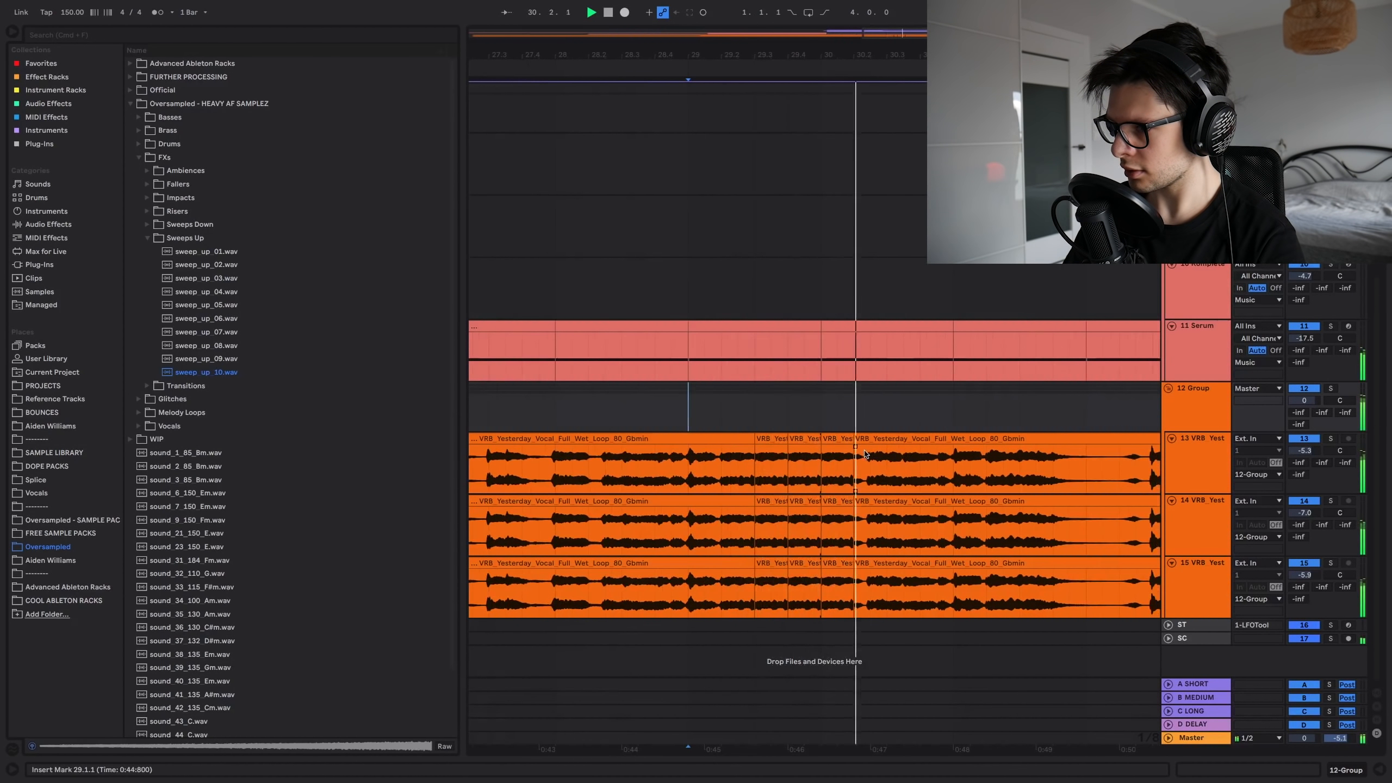
pyautogui.click(864, 474)
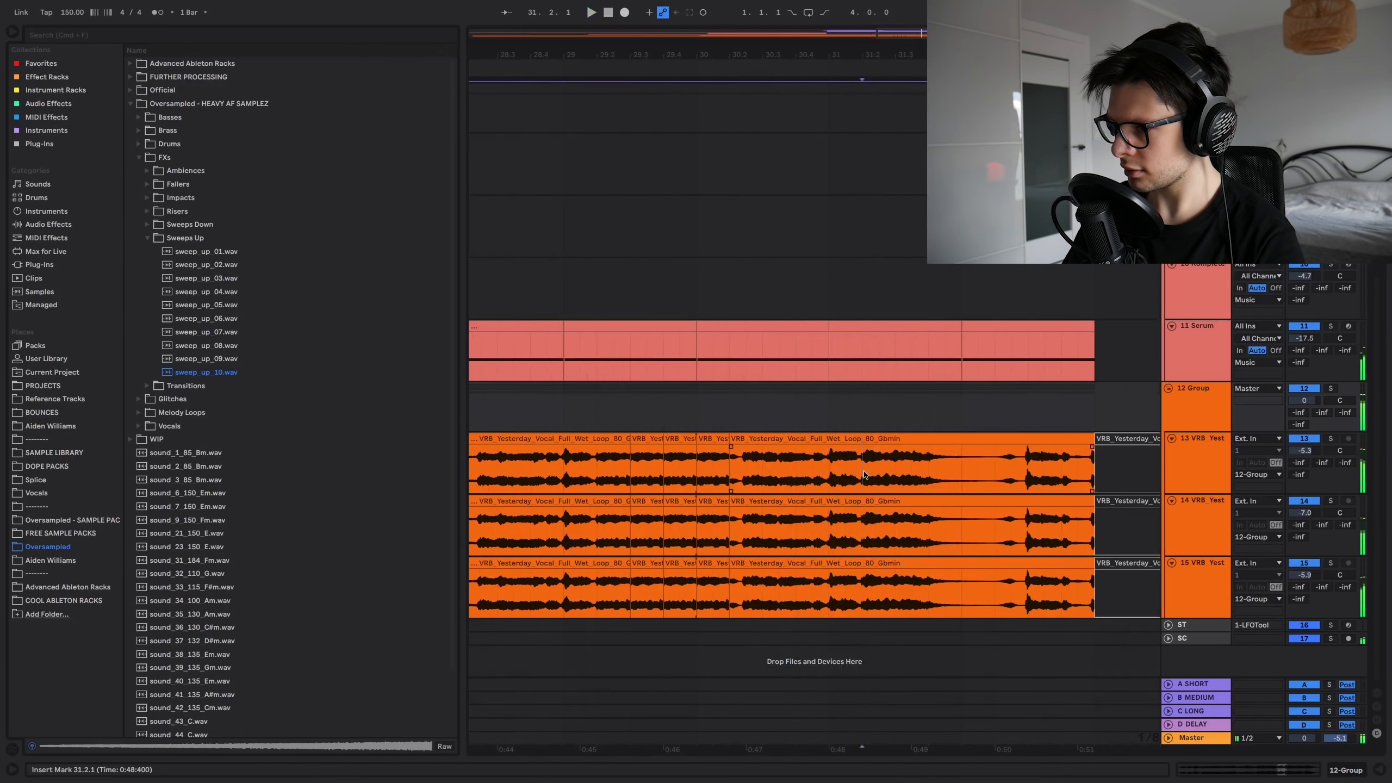
pyautogui.moveTo(863, 474); pyautogui.dragTo(878, 577)
pyautogui.press('super+d')
pyautogui.press('super+d')
pyautogui.press('super+d')
pyautogui.press('super+d')
pyautogui.press('super+d')
pyautogui.click(848, 410)
pyautogui.press('space')
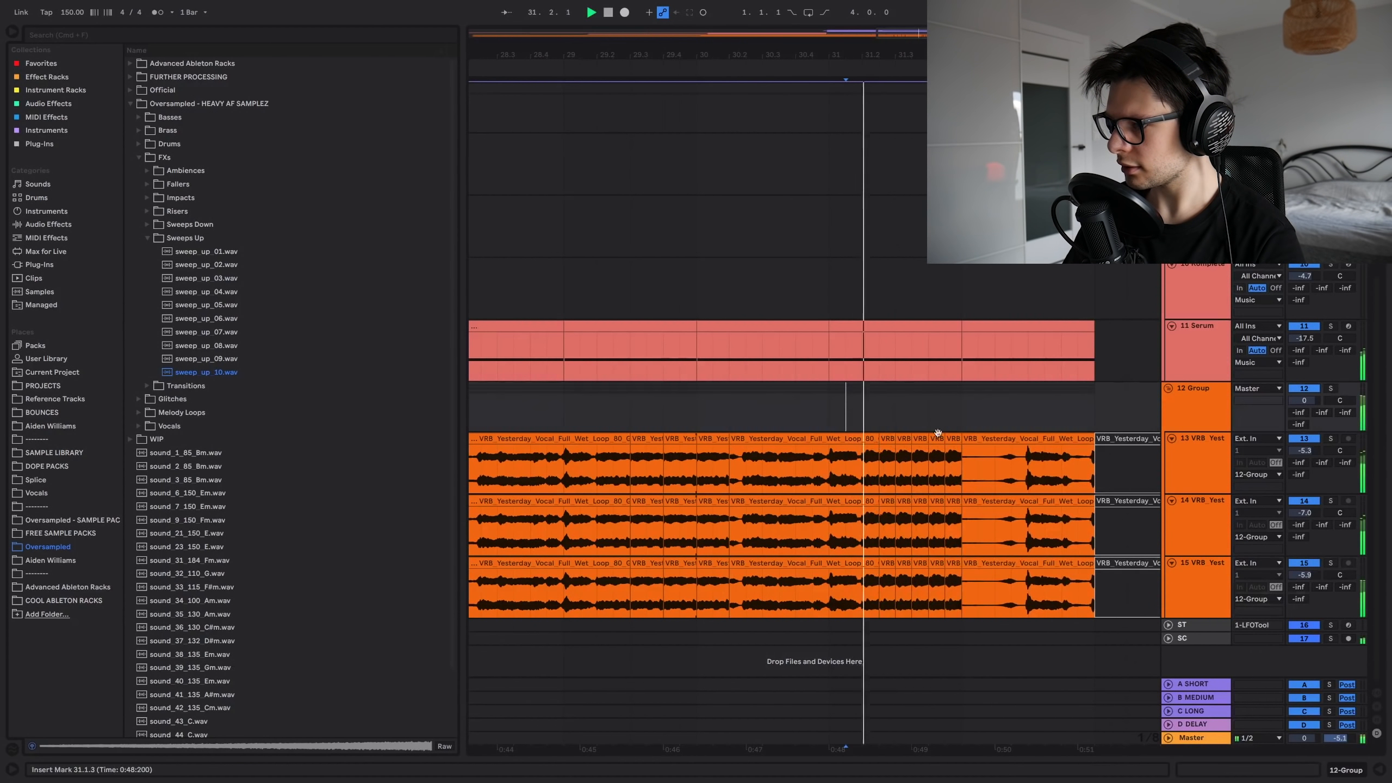
# Step: Clear the first part of bar 32 from all three vocal tracks, keeping the short phrase before bar 33
pyautogui.click(981, 438)
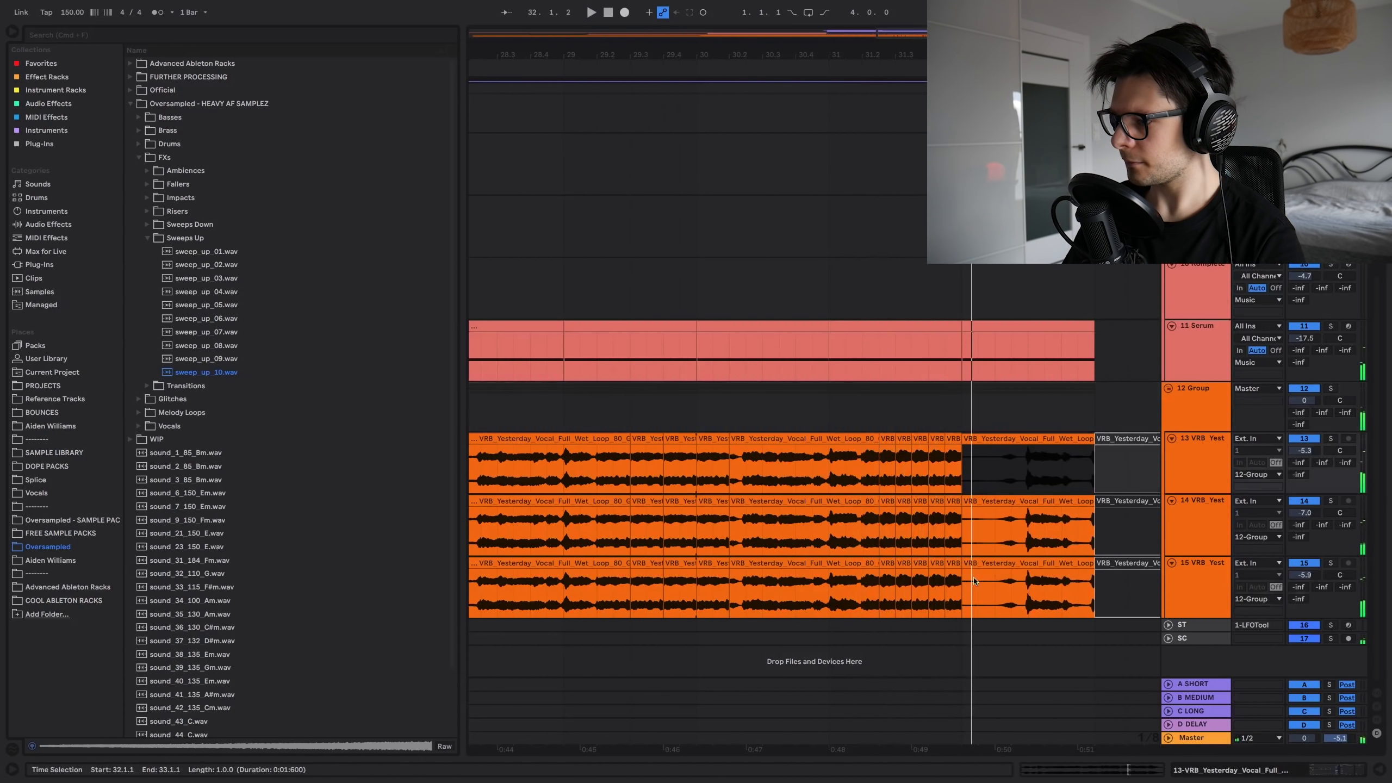
pyautogui.press('space')
pyautogui.click(955, 592)
pyautogui.scroll(3, 1033, 593)
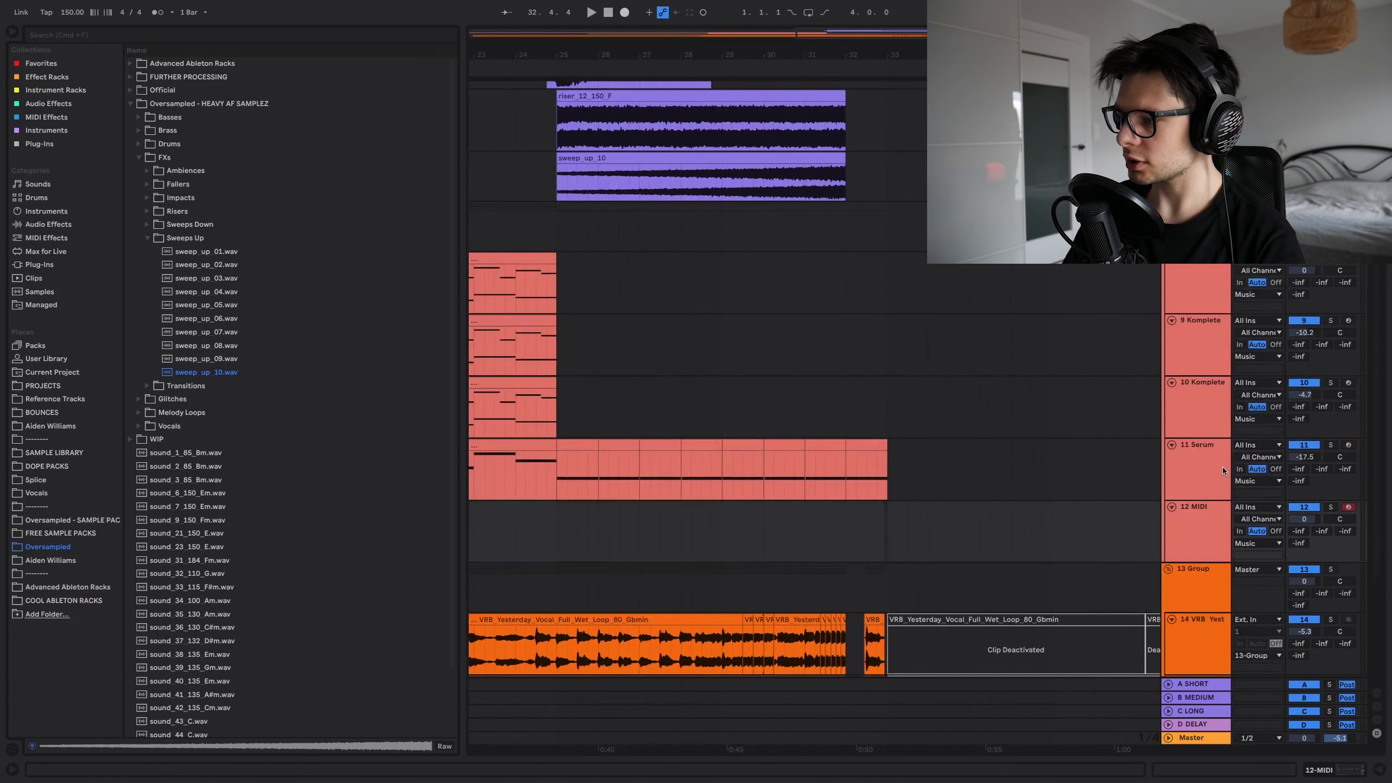
# Step: Consolidate the copied Serum bass pieces on track 12 from bar 33 into one clip and open it
pyautogui.click(1223, 466)
pyautogui.click(1335, 767)
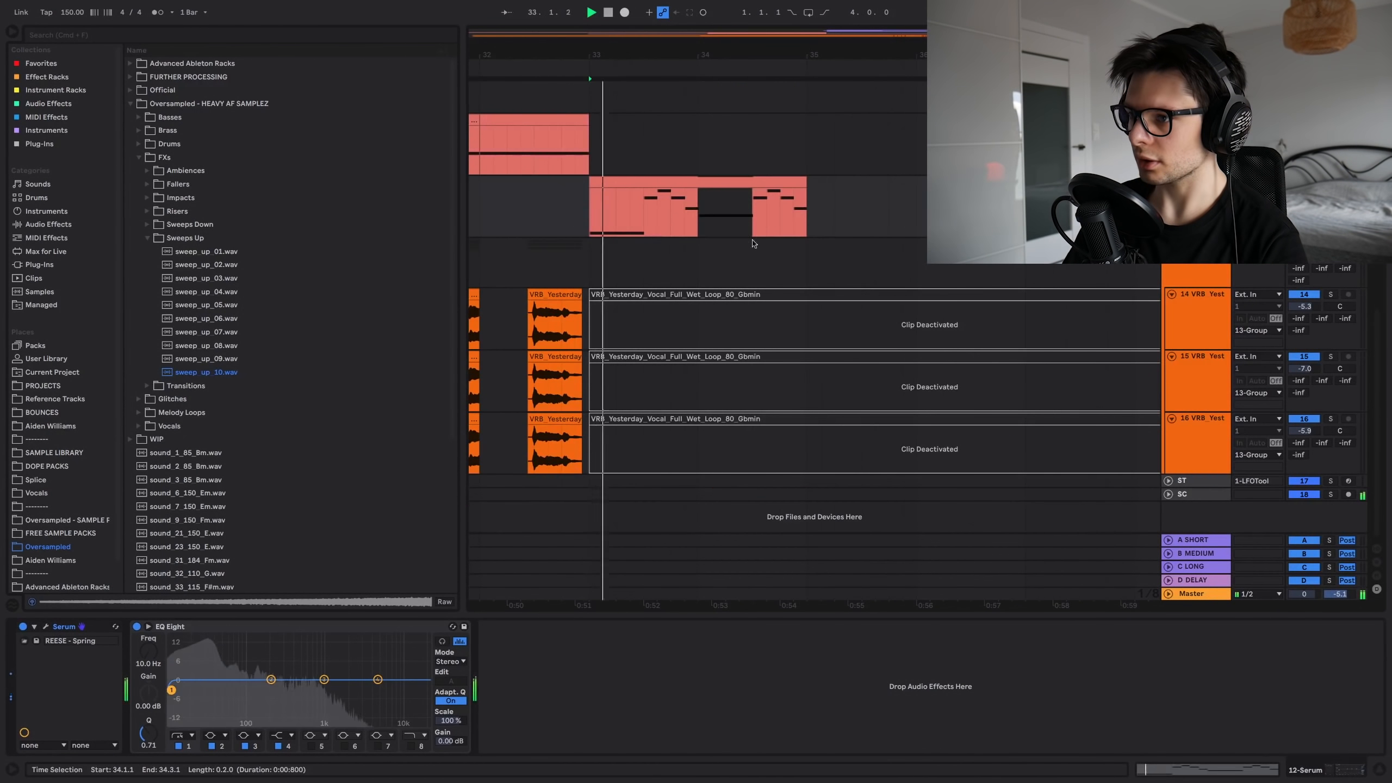
pyautogui.keyDown('shift'); pyautogui.click(750, 182); pyautogui.keyUp('shift')
pyautogui.press('super+j')
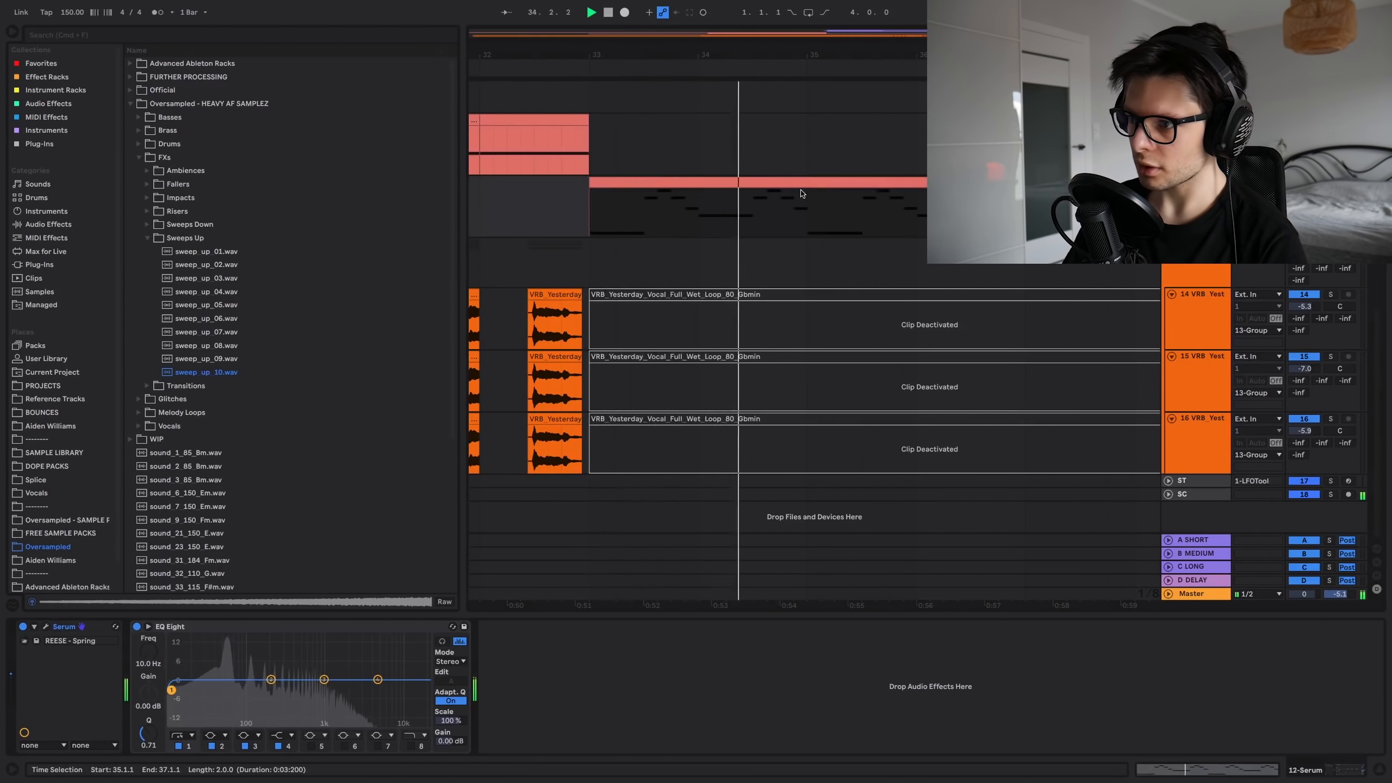
pyautogui.doubleClick(801, 187)
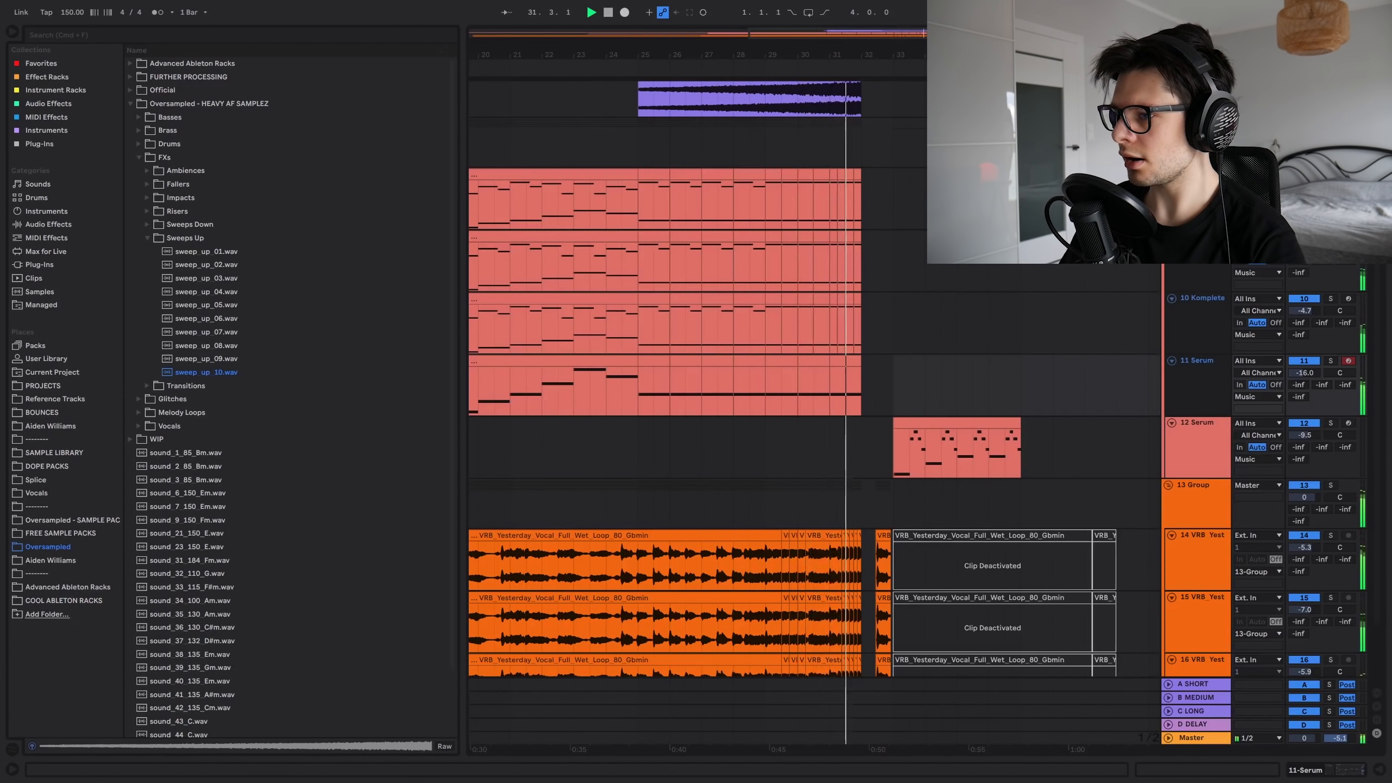
# Step: Group the Komplete and Serum melody tracks and add a Utility to the new group
pyautogui.press('super+g')
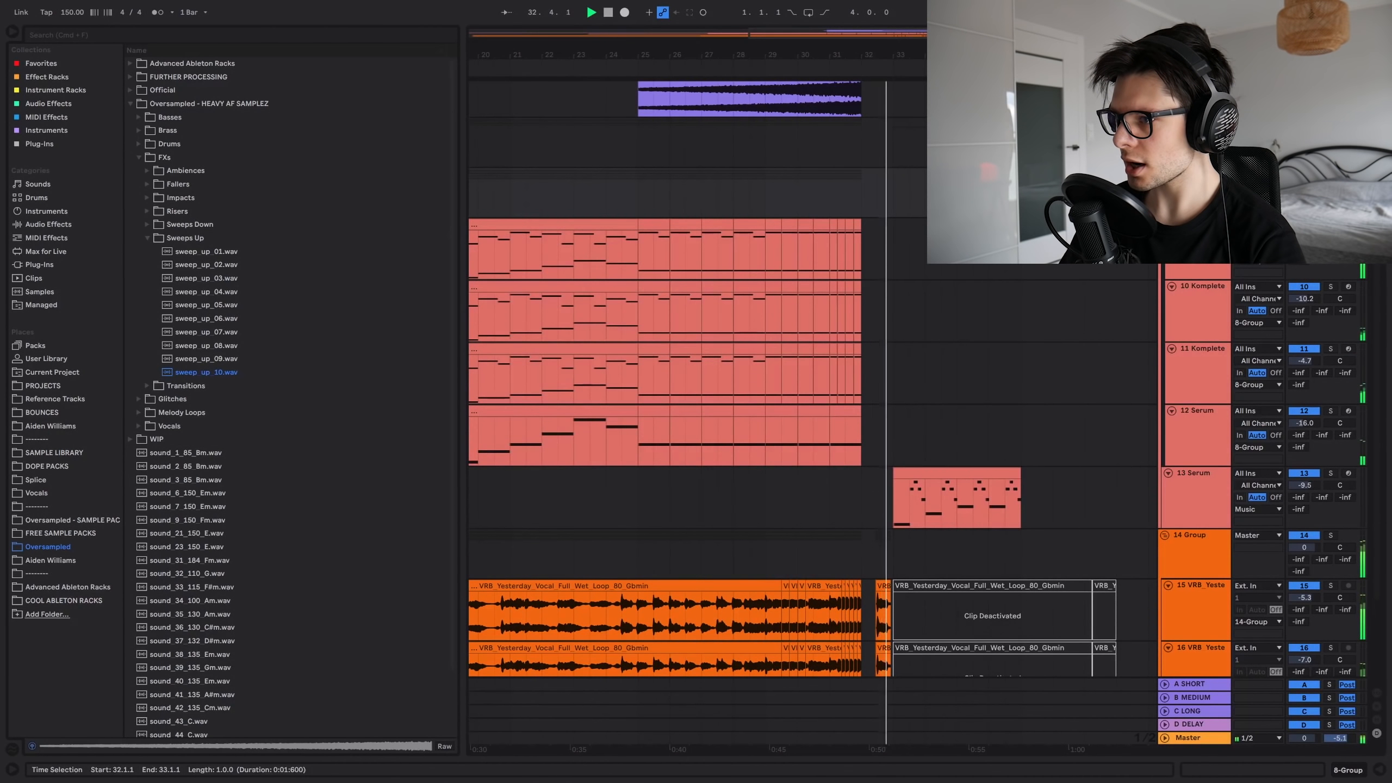
pyautogui.click(71, 104)
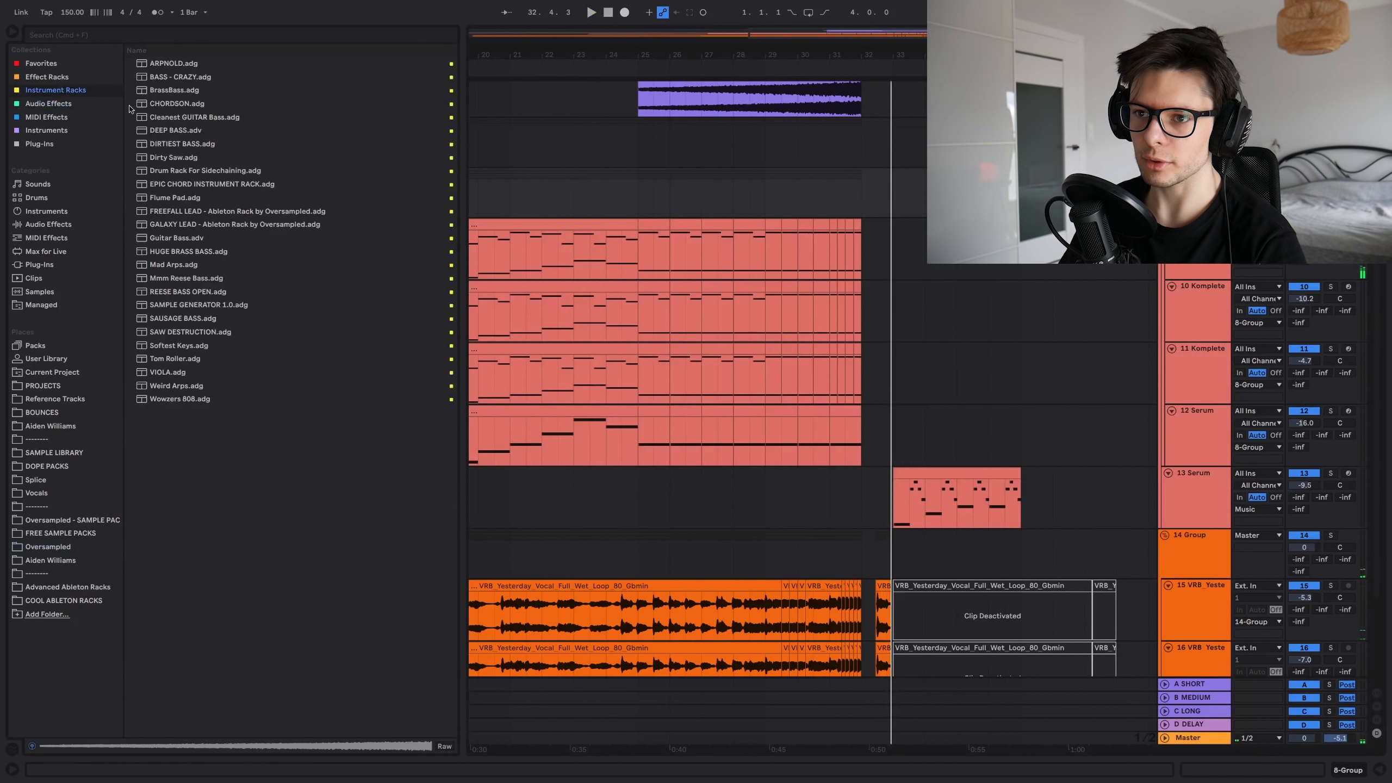
pyautogui.moveTo(351, 203); pyautogui.dragTo(488, 435)
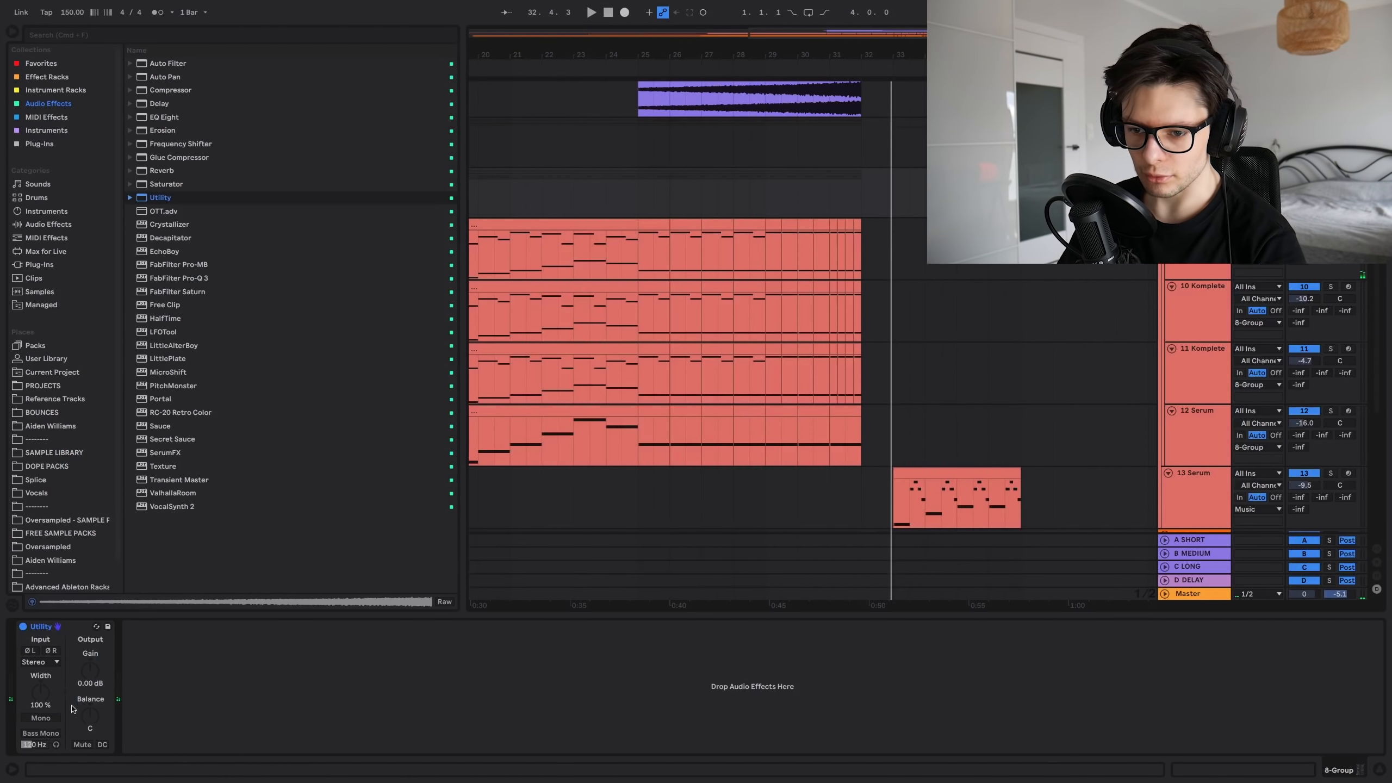
# Step: Automate the Utility's gain on the melody group down to -inf dB throughout bar 32
pyautogui.rightClick(95, 678)
pyautogui.click(153, 690)
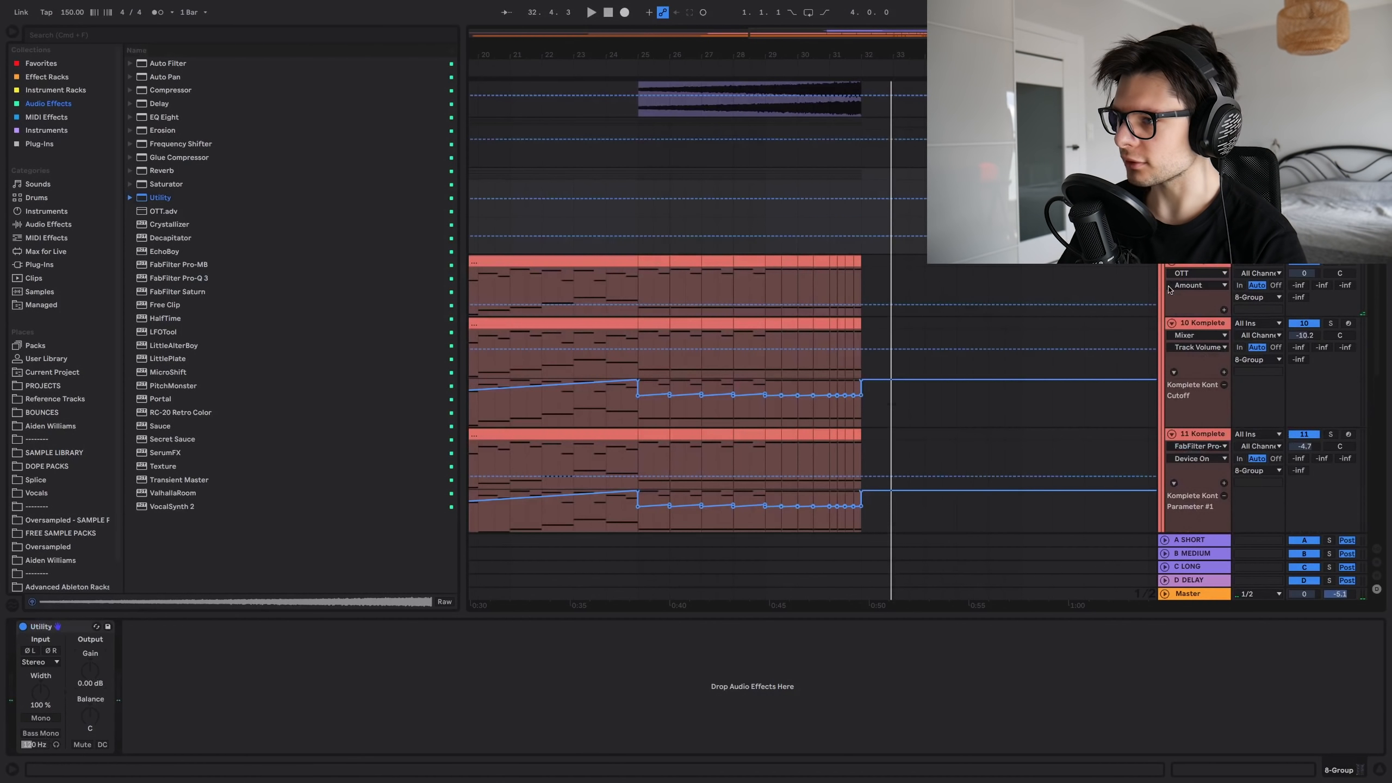
pyautogui.click(869, 258)
pyautogui.moveTo(868, 246)
pyautogui.mouseDown()
pyautogui.moveTo(881, 241)
pyautogui.moveTo(876, 253)
pyautogui.mouseUp()
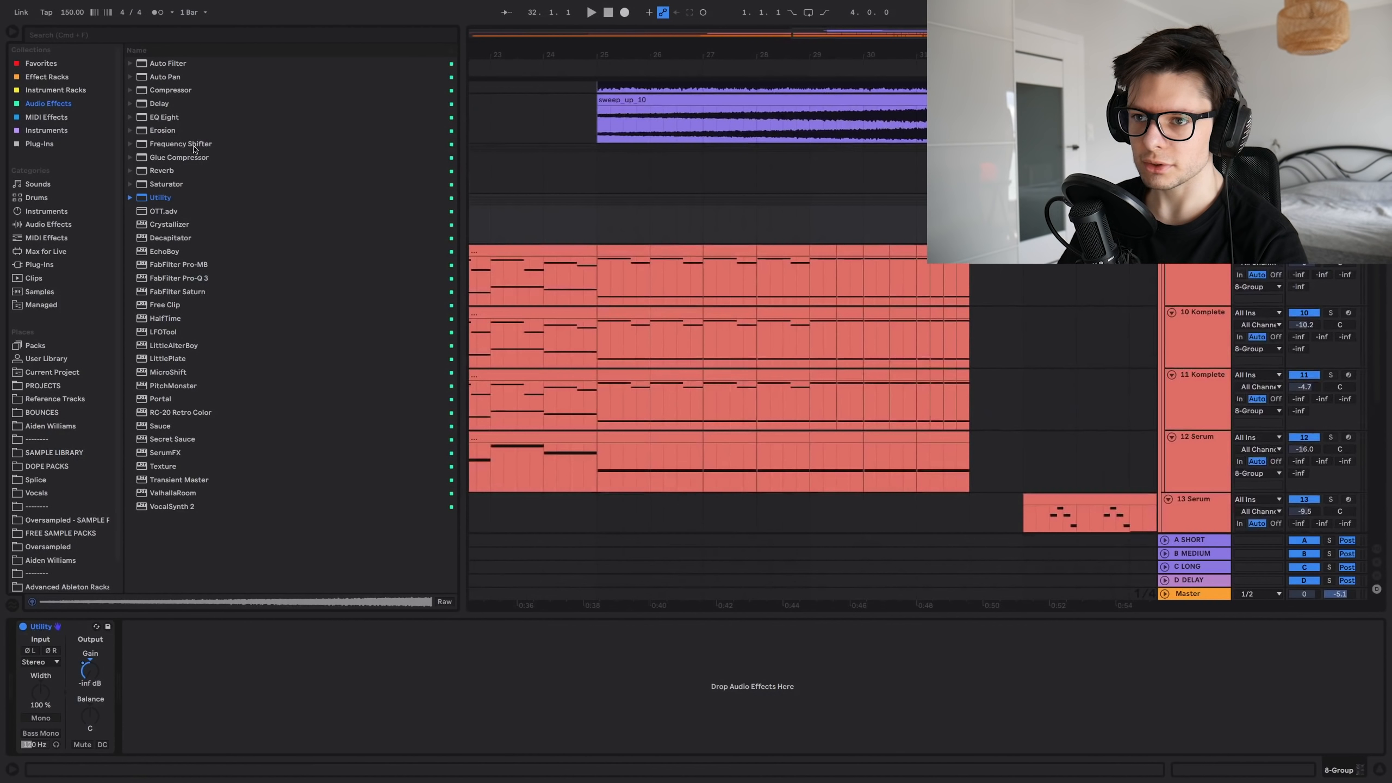
# Step: Add a Frequency Shifter and the WASH OUT rack ahead of the Utility on the melody group
pyautogui.moveTo(207, 723); pyautogui.dragTo(209, 724)
pyautogui.moveTo(164, 626); pyautogui.dragTo(32, 628)
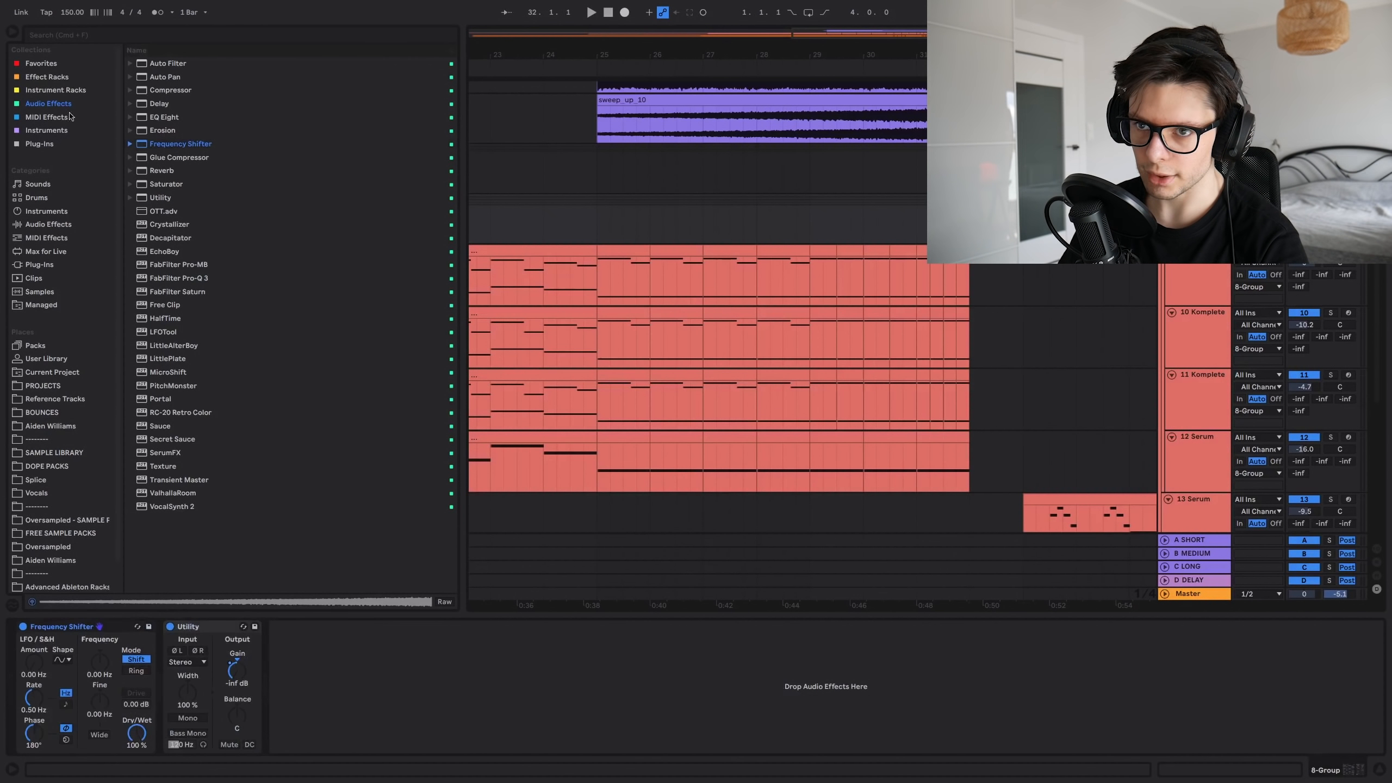
pyautogui.click(55, 78)
pyautogui.moveTo(176, 439); pyautogui.dragTo(289, 622)
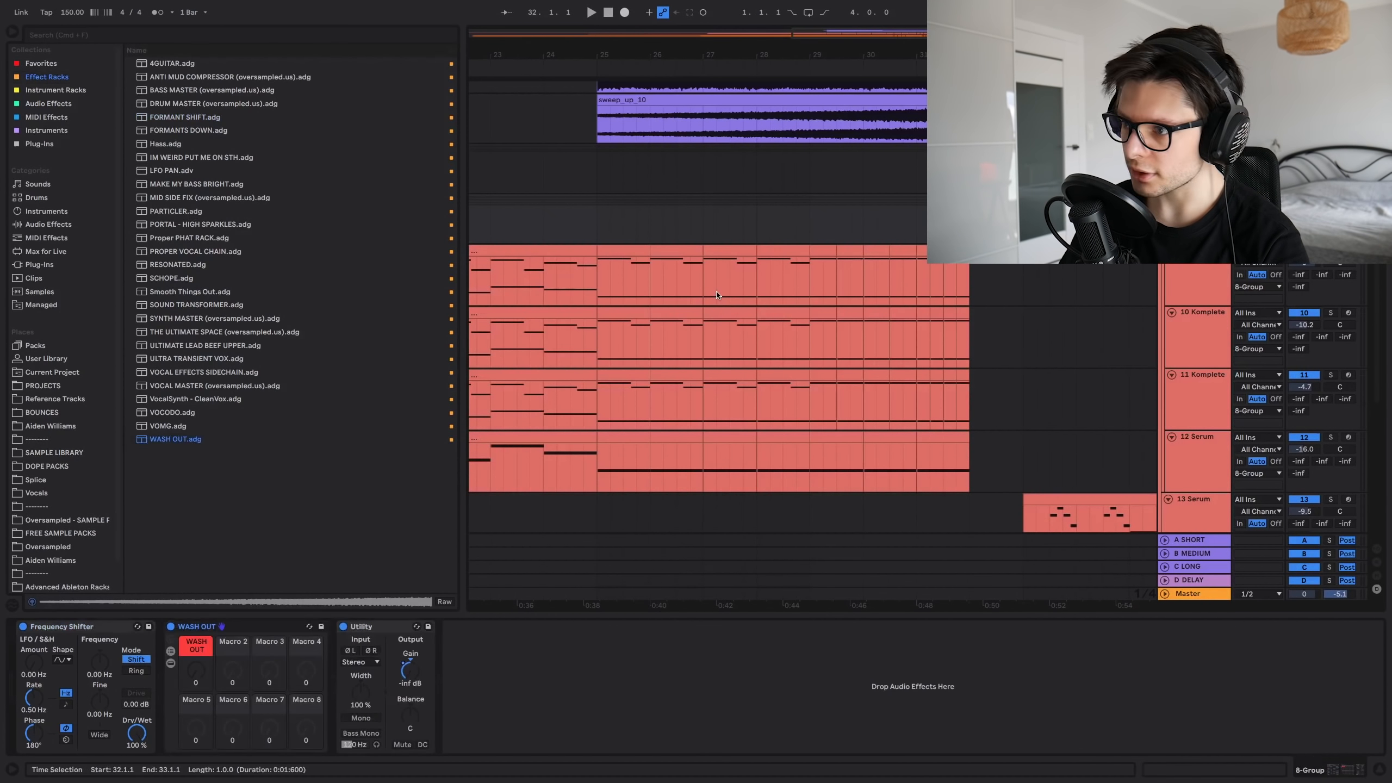
# Step: Automate the Frequency Shifter's Fine frequency to rise from bar 25 to bar 32, and play from 25.1.1
pyautogui.press('a')
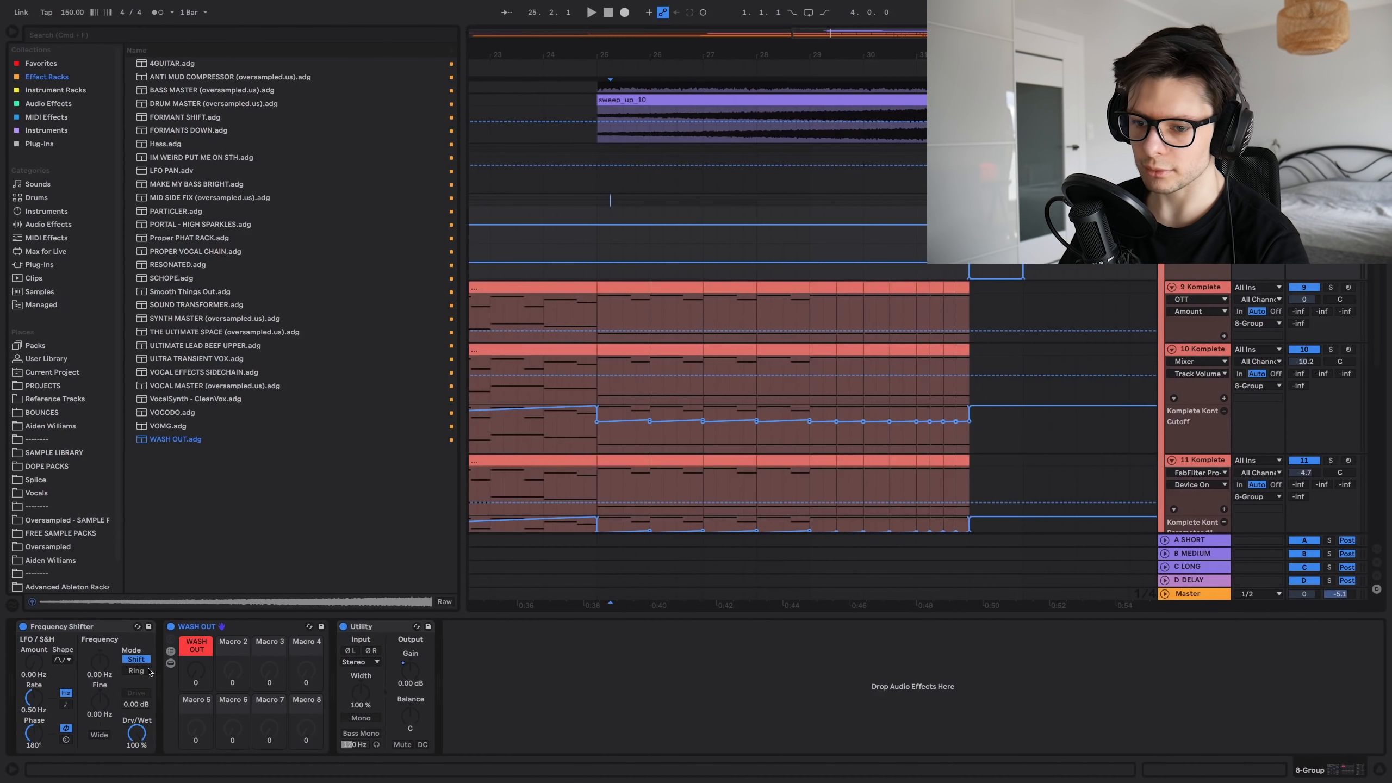
pyautogui.rightClick(96, 706)
pyautogui.click(138, 723)
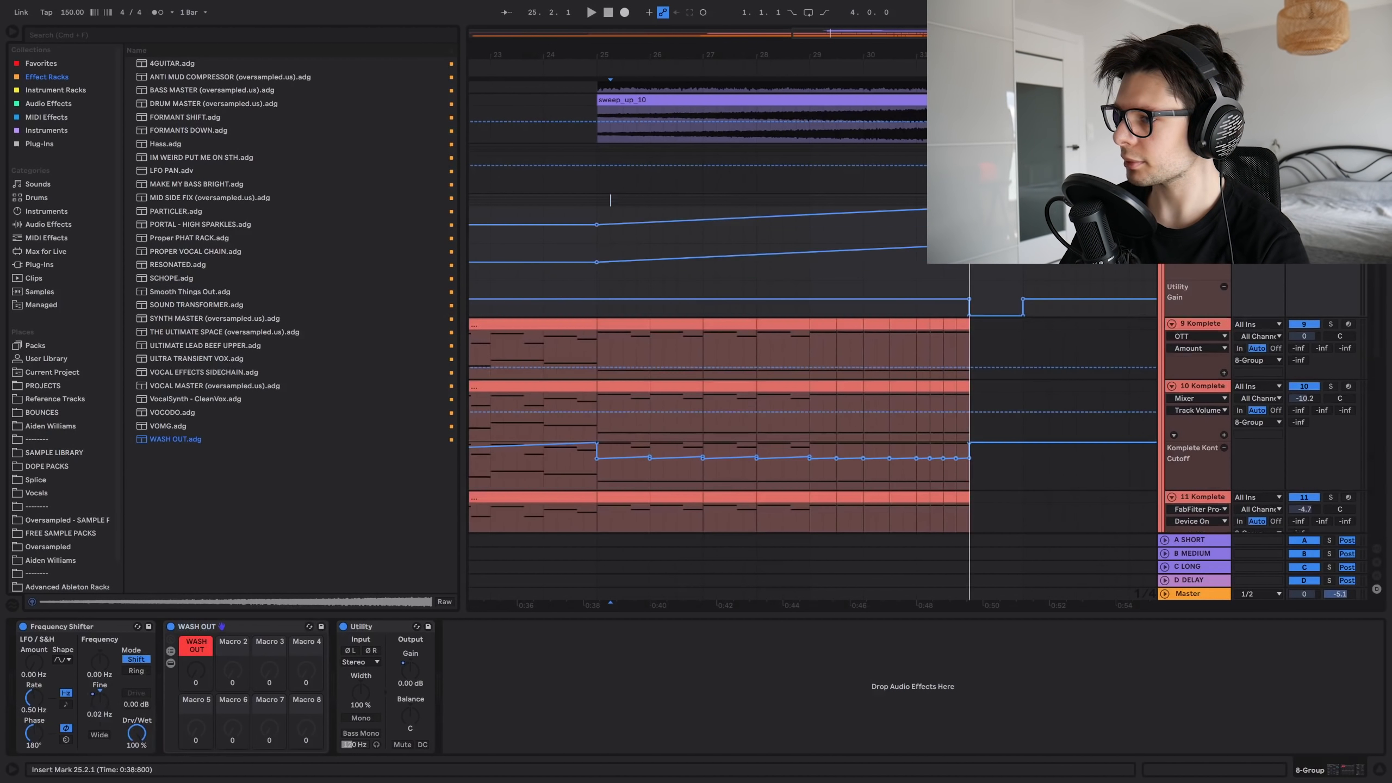
pyautogui.click(601, 239)
pyautogui.press('space')
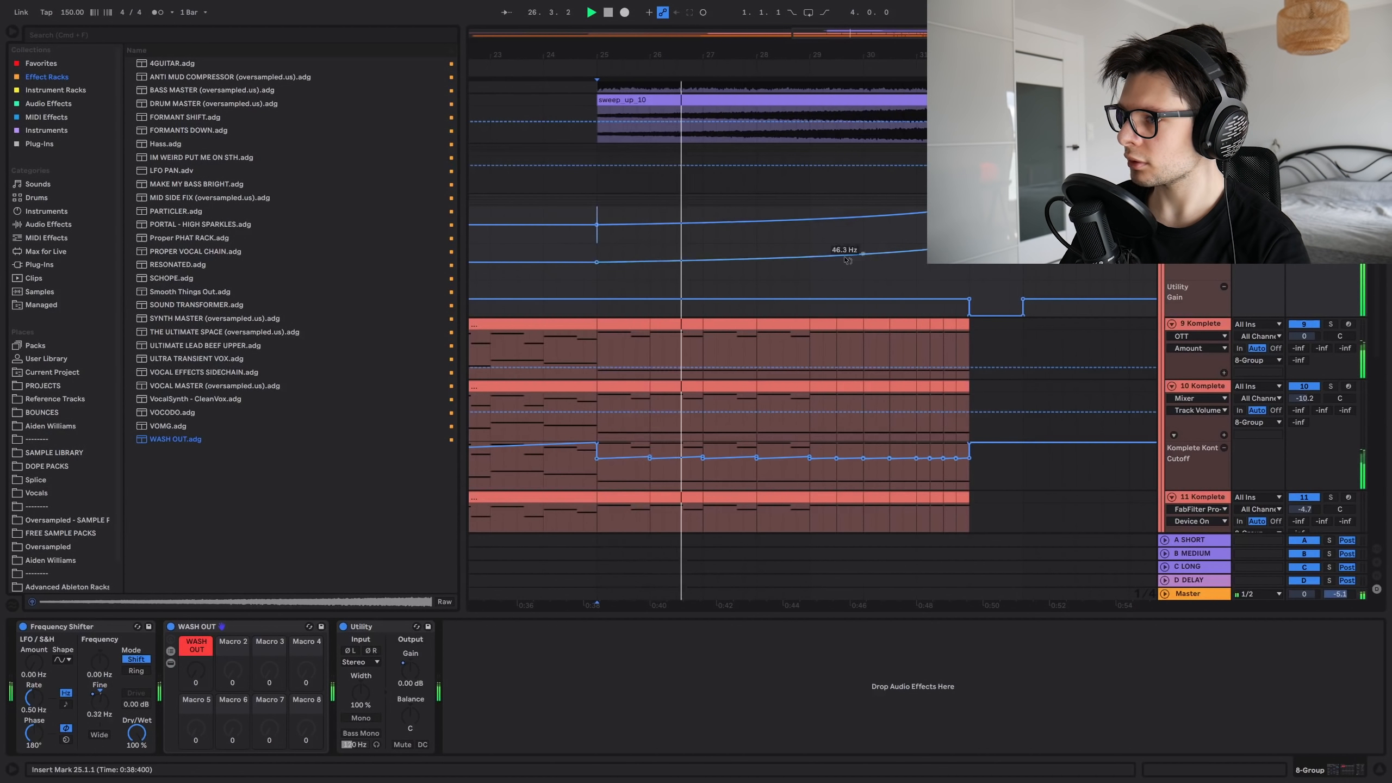
pyautogui.moveTo(848, 260); pyautogui.dragTo(848, 247)
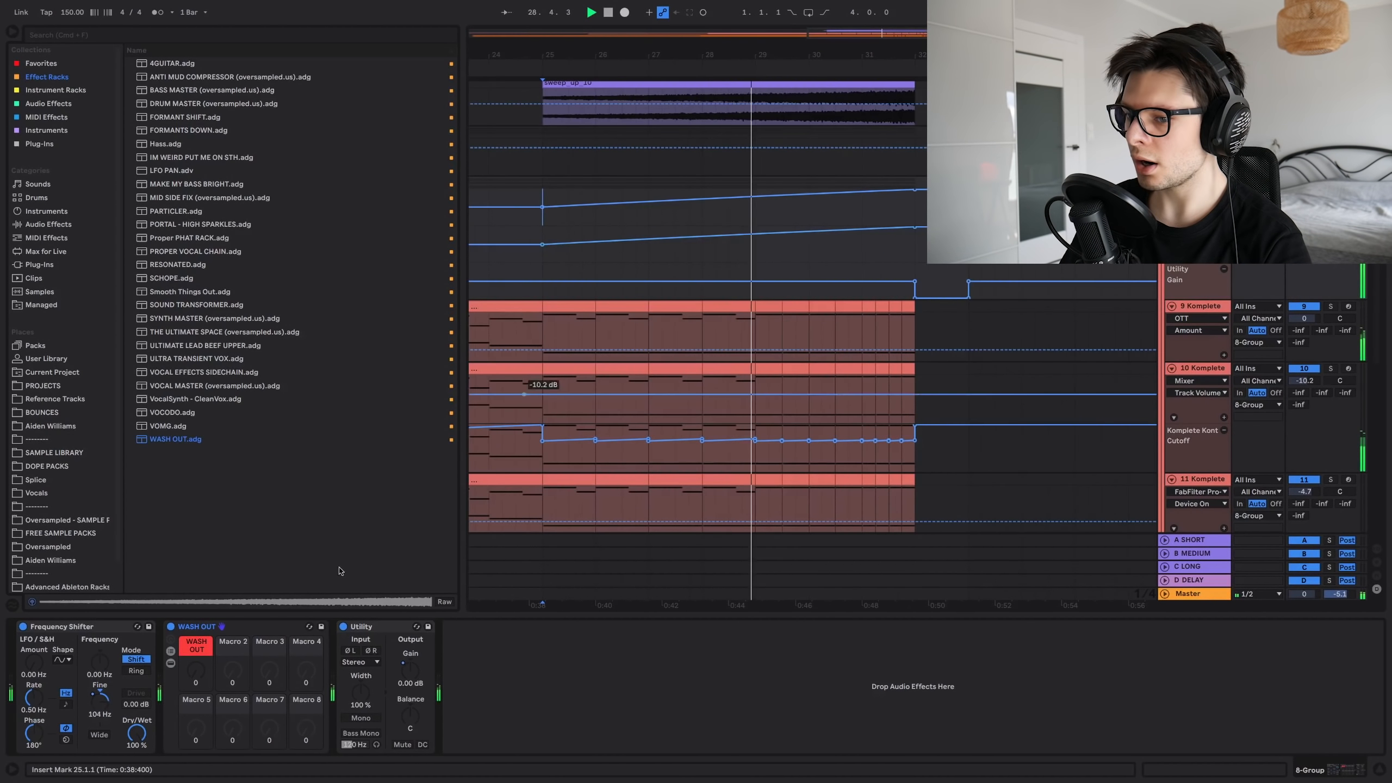
# Step: Show the WASH OUT macro's automation in its own lane and curve it upward from bar 25 to bar 32
pyautogui.click(217, 689)
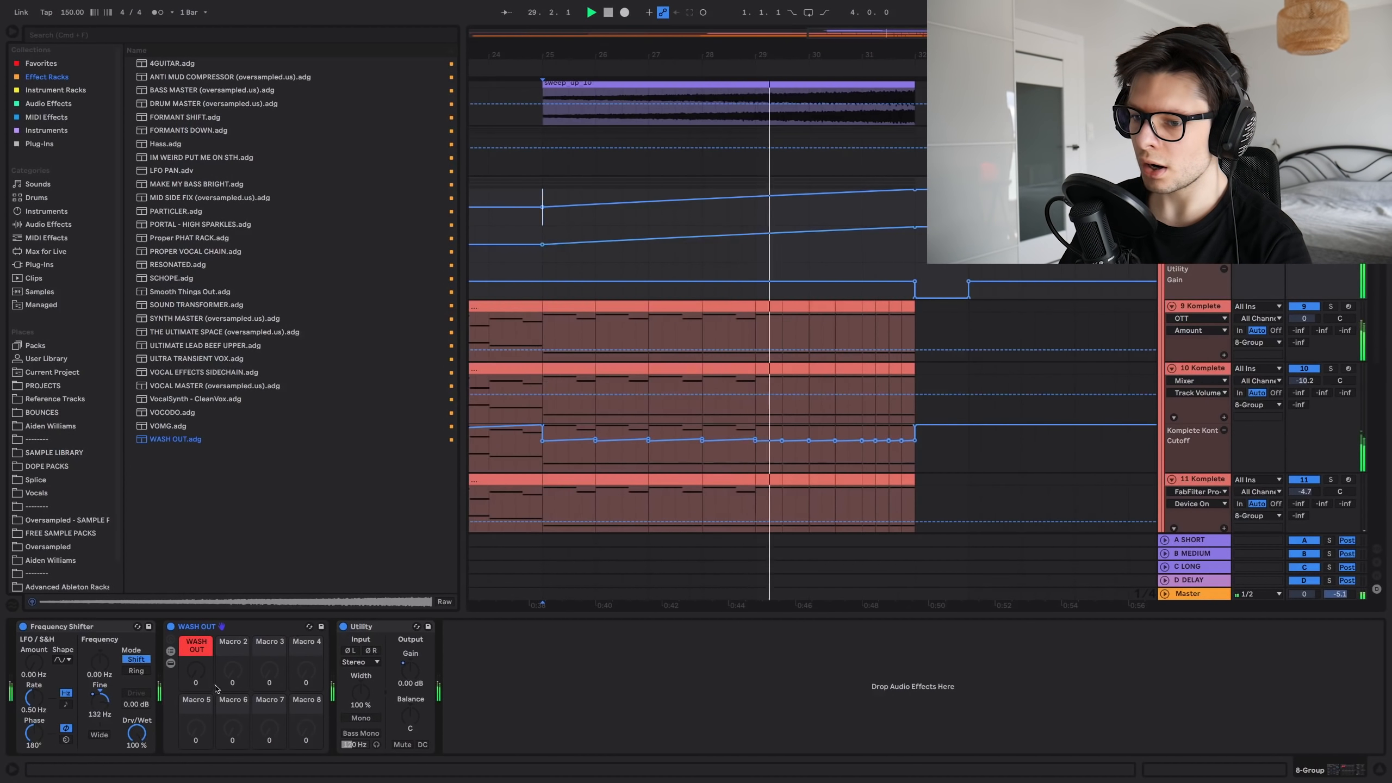
pyautogui.rightClick(203, 680)
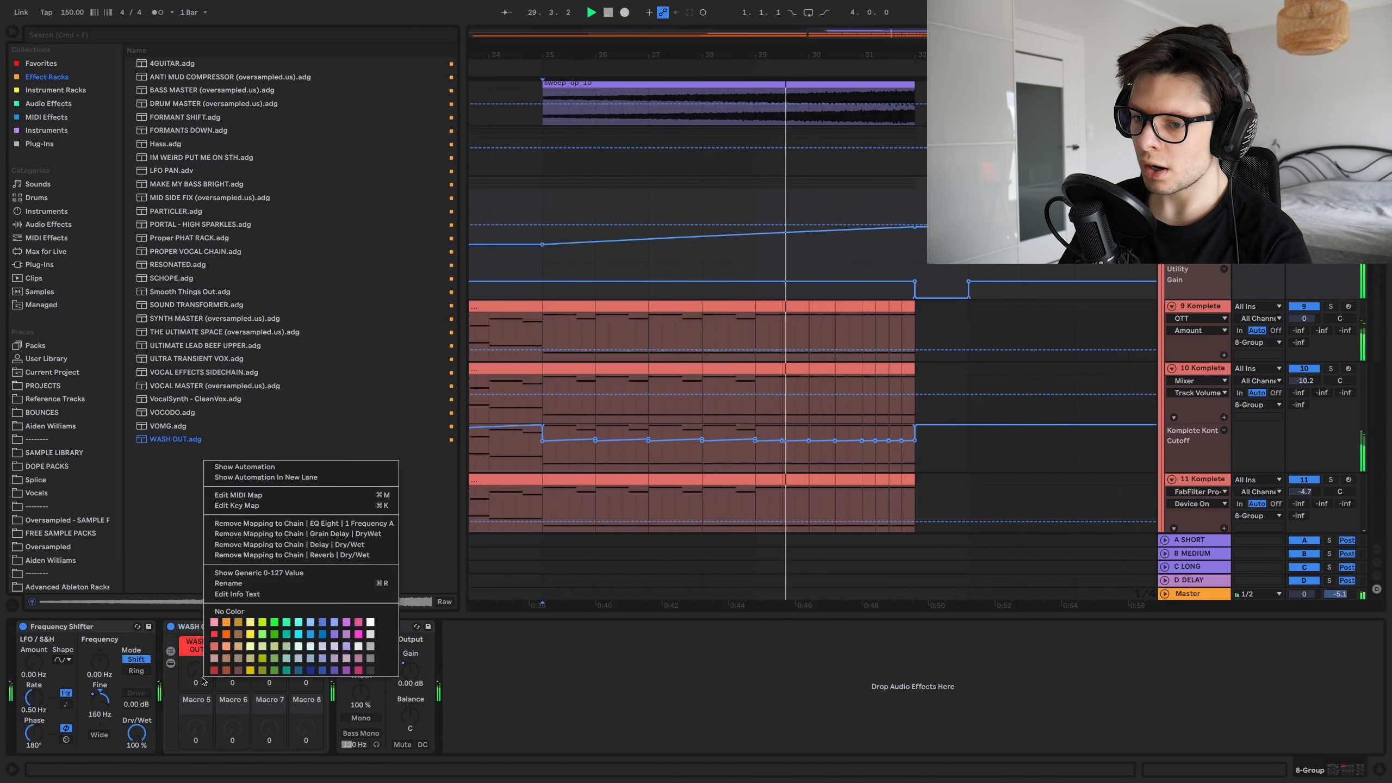
pyautogui.click(265, 477)
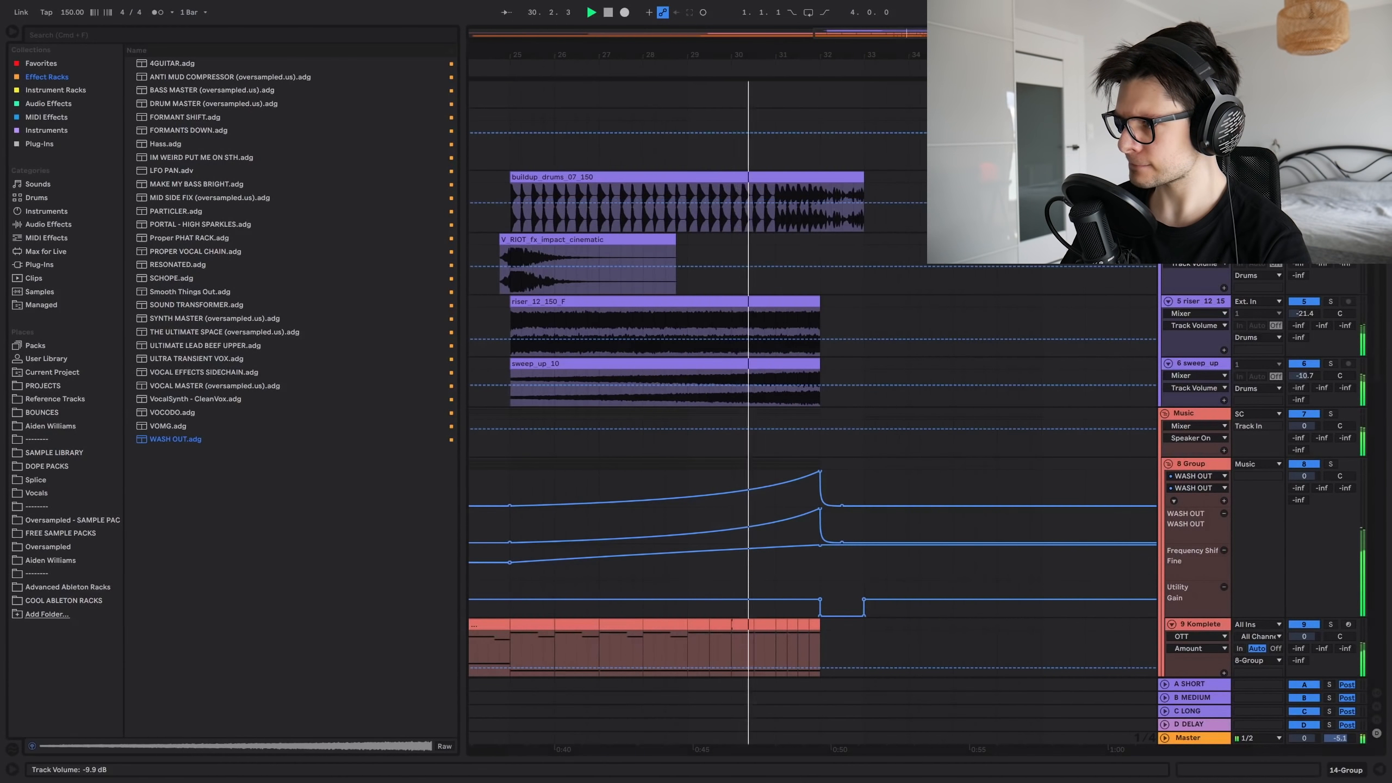
# Step: Lower the riser track's volume to -24.1 dB and the sweep_up_10 track's volume to -13.4 dB
pyautogui.click(1206, 306)
pyautogui.keyDown('shift'); pyautogui.click(1200, 364); pyautogui.keyUp('shift')
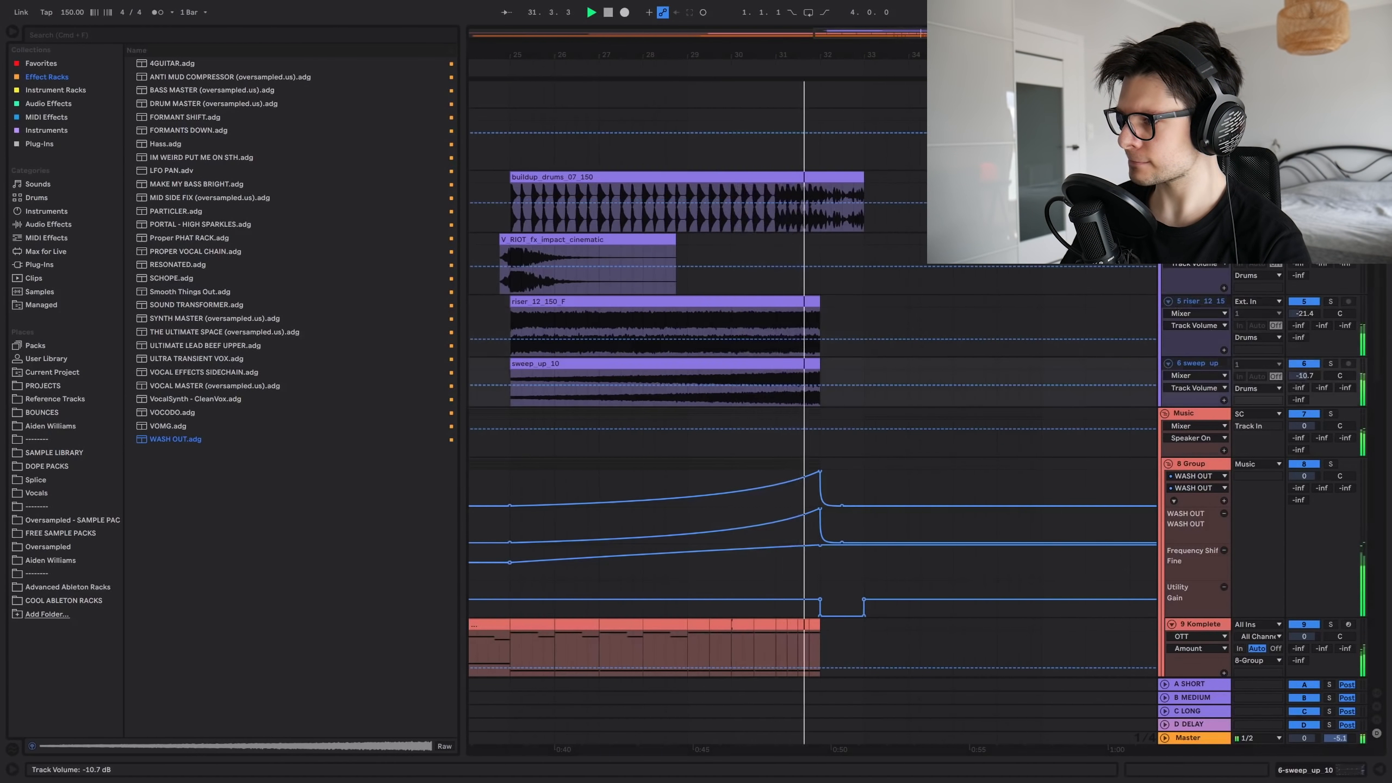
pyautogui.moveTo(1305, 376); pyautogui.dragTo(1305, 386)
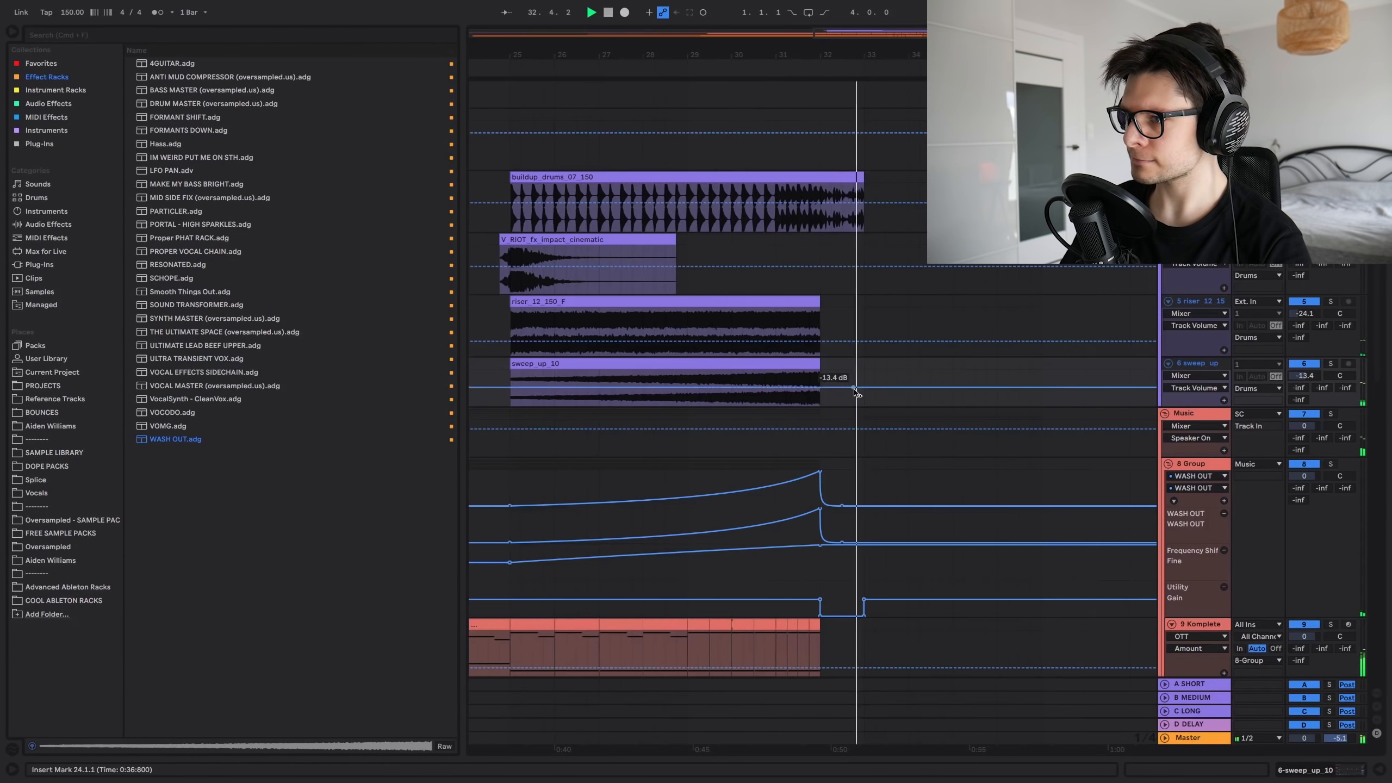
# Step: Bring an instrument group from the Liquid Vision project below the Serum bass and try its F2–A#2 notes at other octaves
pyautogui.scroll(-6, 910, 472)
pyautogui.scroll(-6, 921, 498)
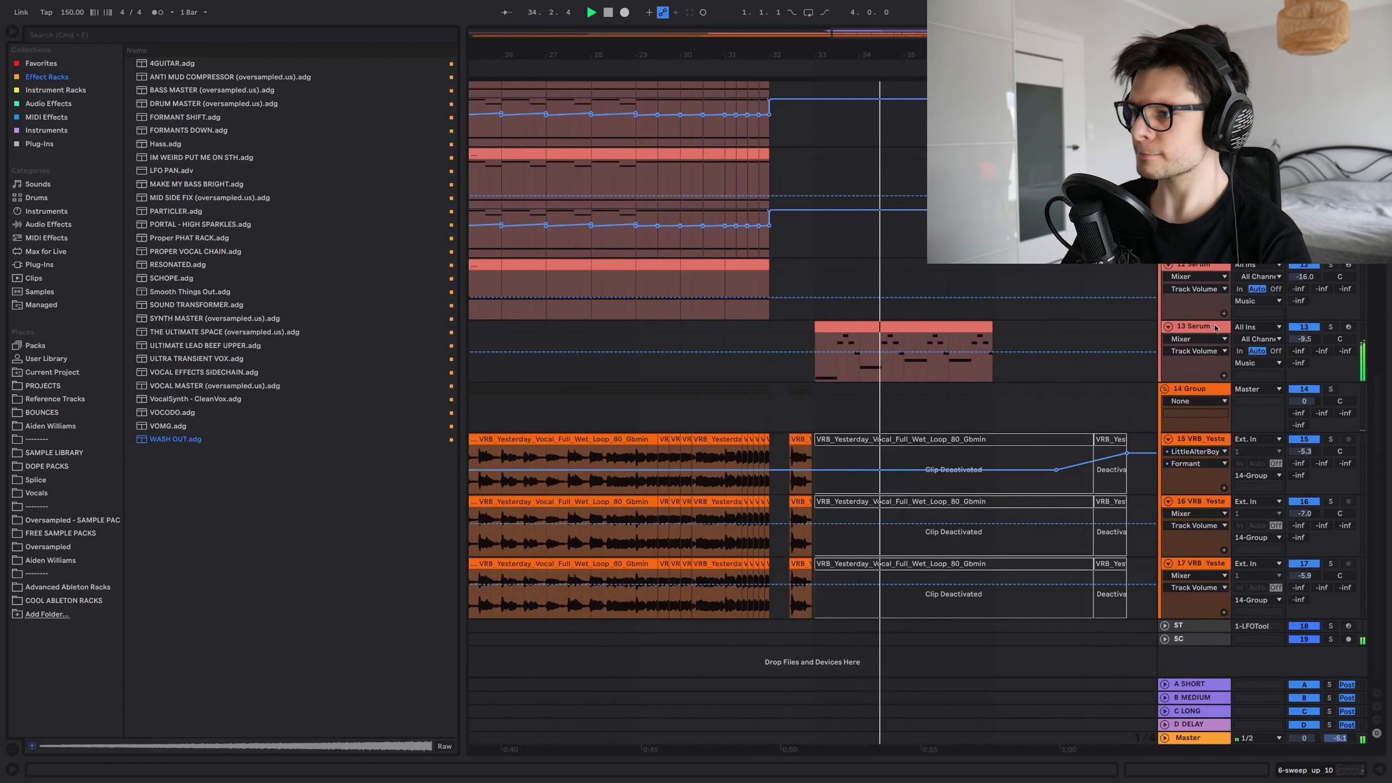
pyautogui.click(1216, 327)
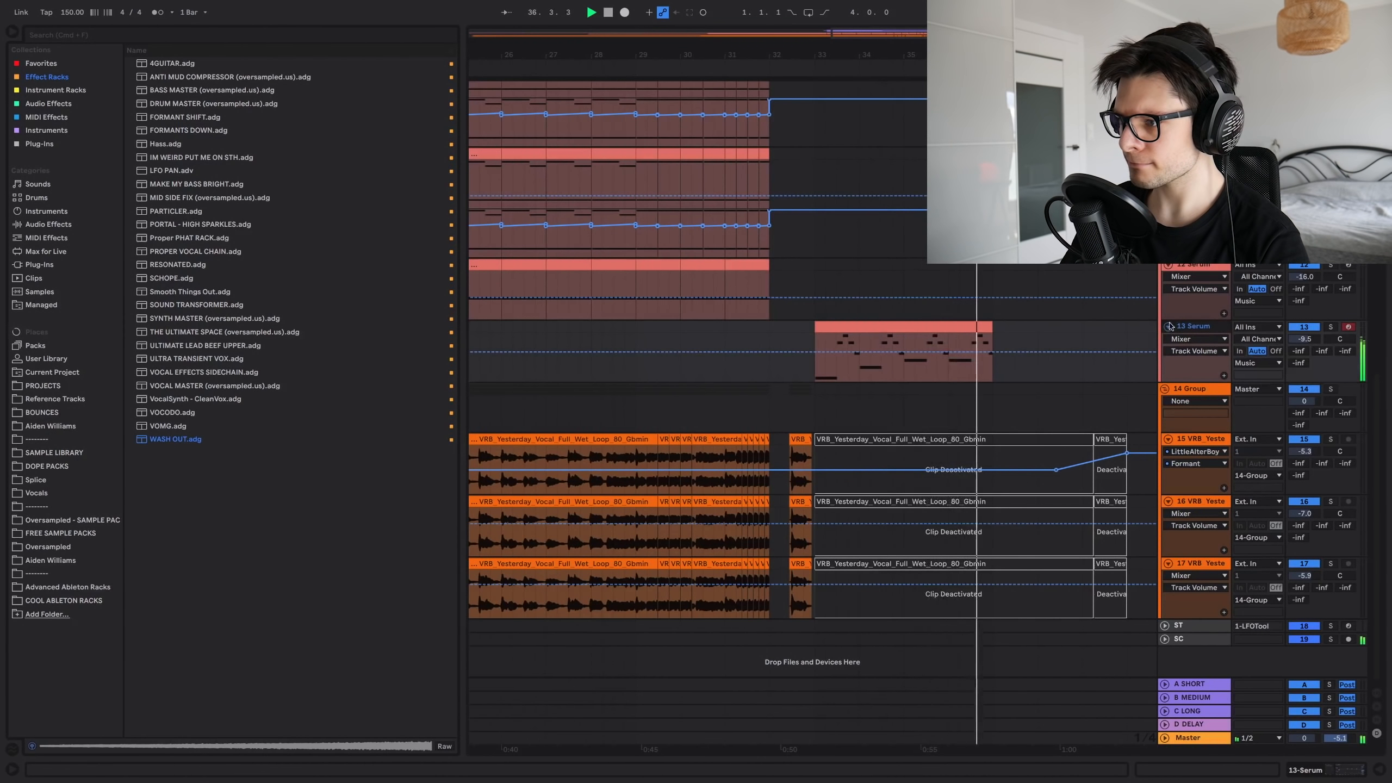
pyautogui.click(60, 91)
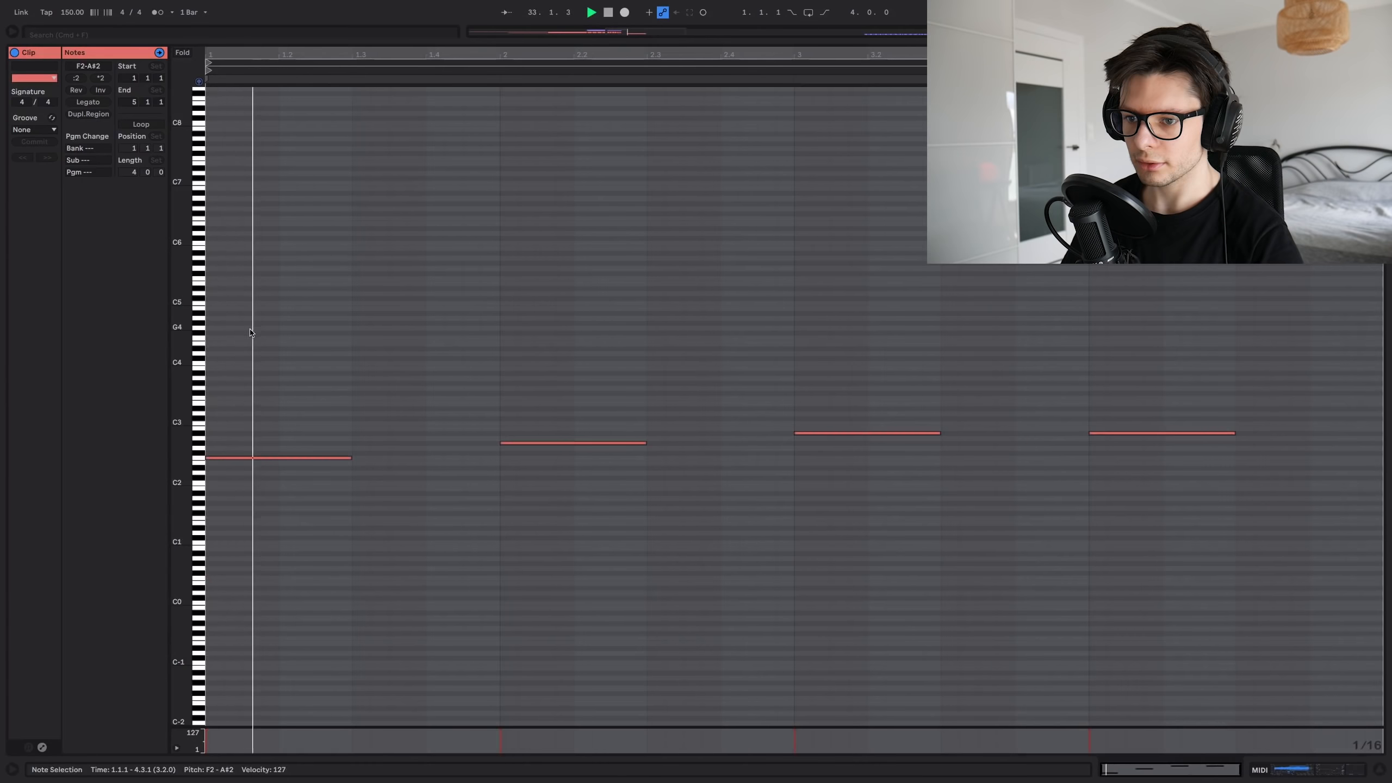
pyautogui.hotkey('shift', 'Down')
pyautogui.hotkey('shift', 'Up')
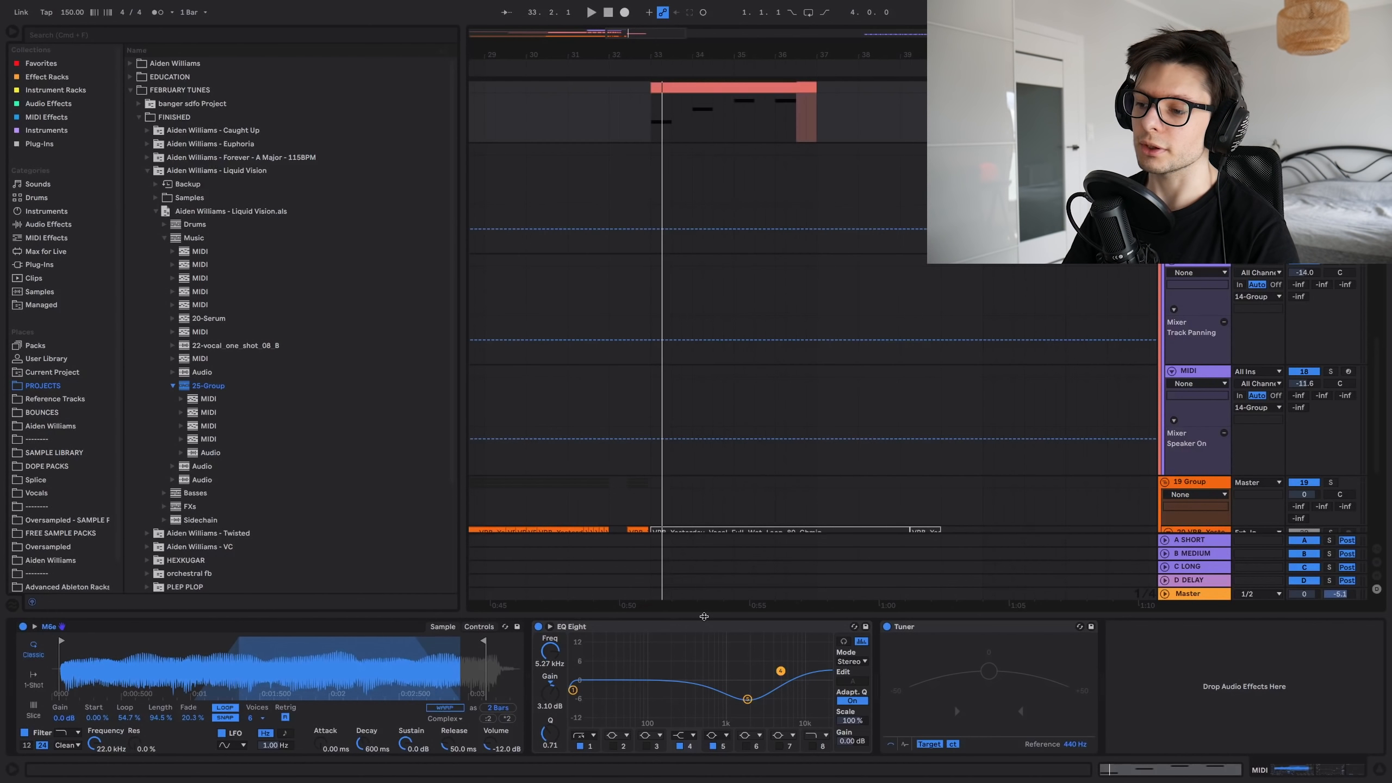
# Step: Play the imported group's part over the drop from 31.4.1 with the Serum bass track deactivated
pyautogui.moveTo(703, 617); pyautogui.dragTo(703, 724)
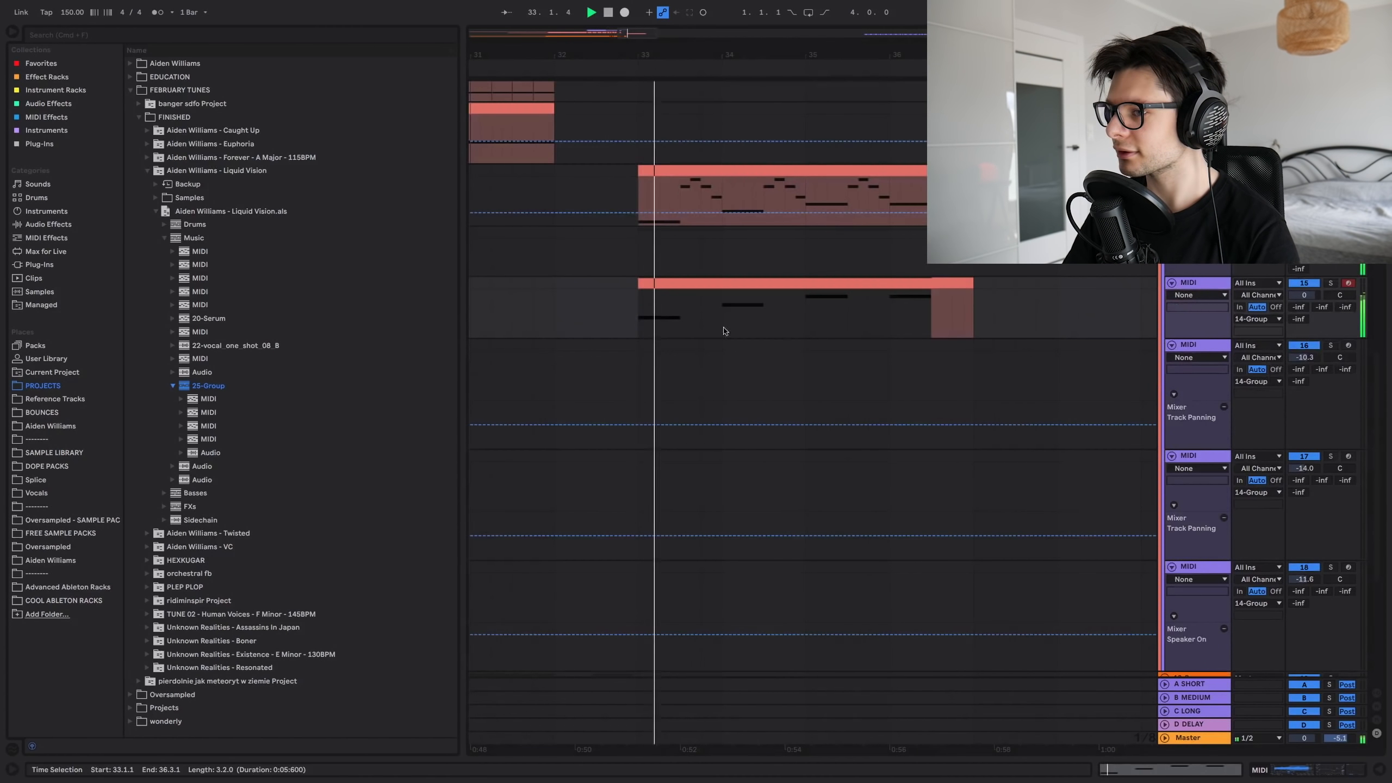
pyautogui.click(585, 304)
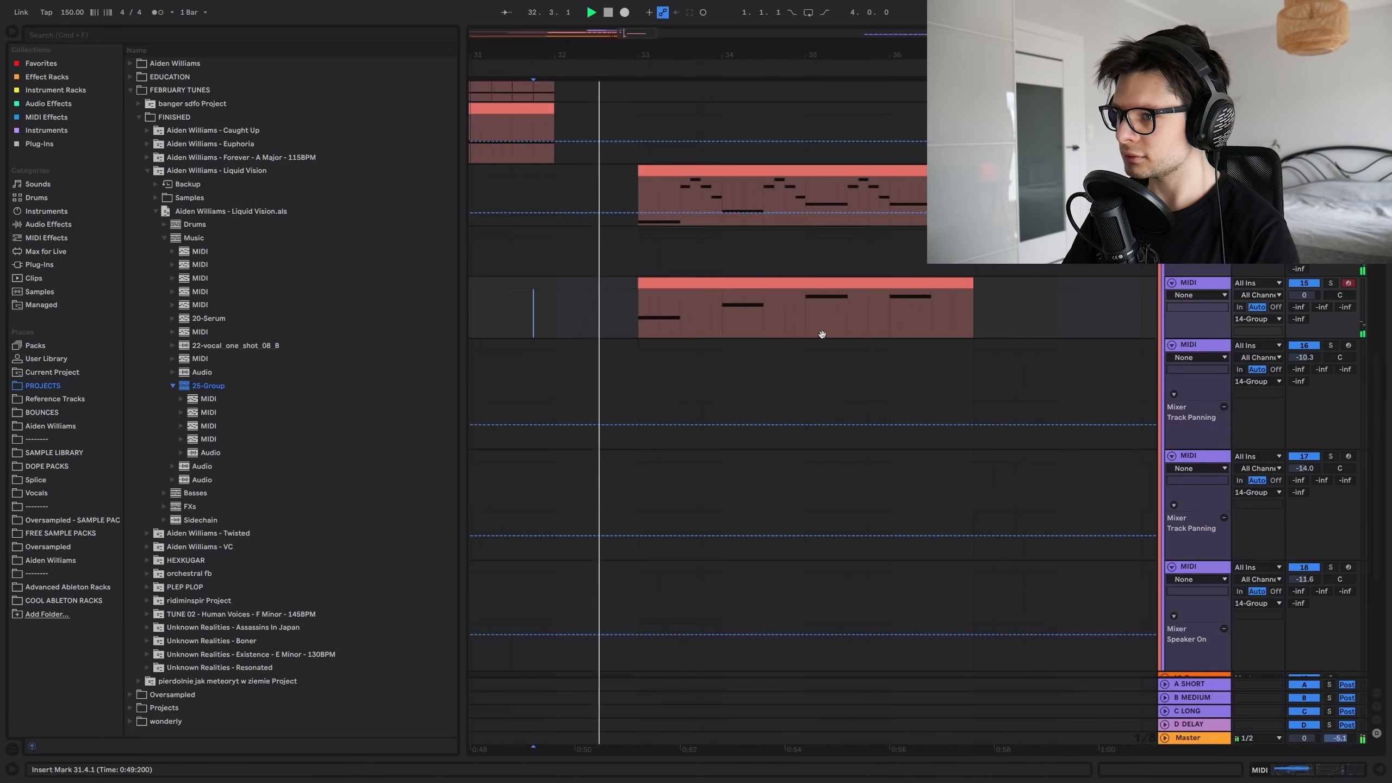
pyautogui.hscroll(1, 824, 334)
pyautogui.scroll(-1, 823, 334)
pyautogui.click(1190, 278)
pyautogui.hotkey('shift', 'Tab')
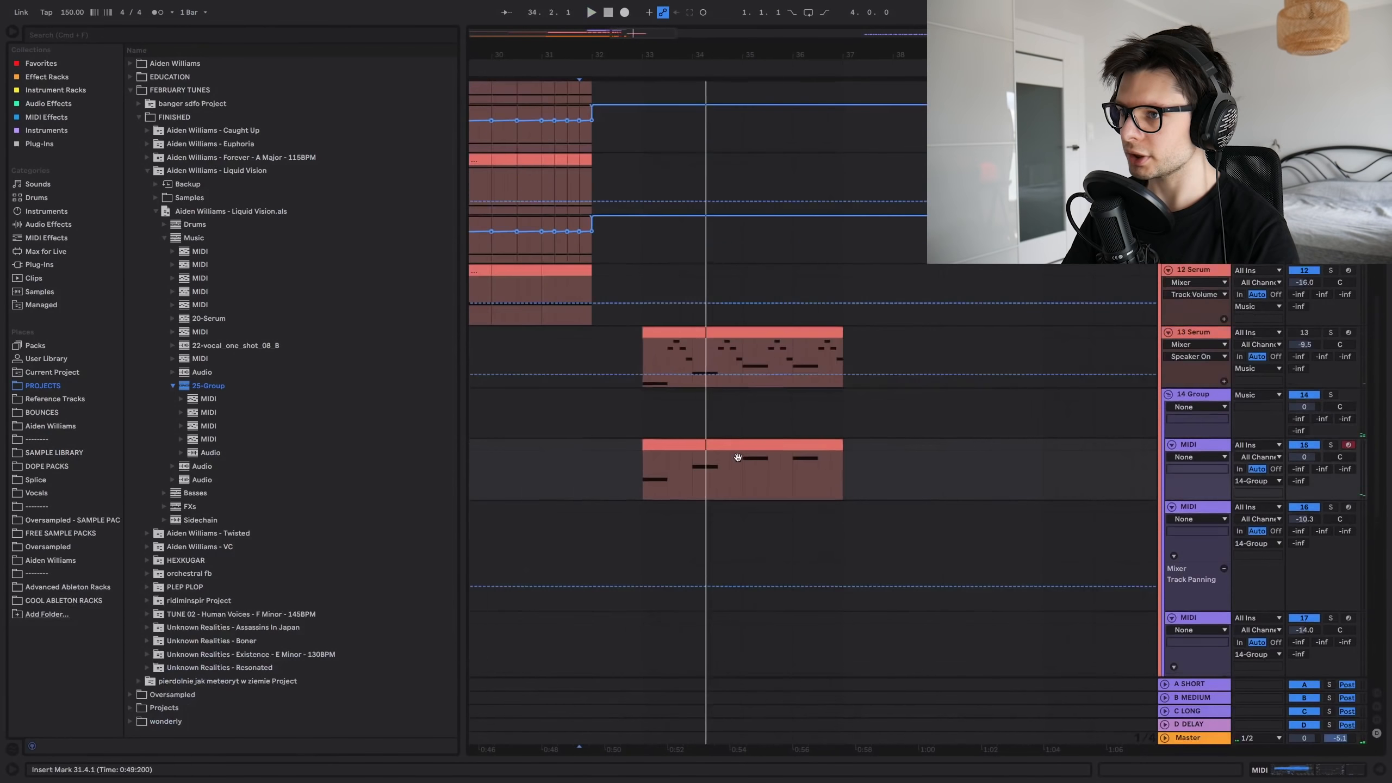
# Step: Load the REESE BASS OPEN rack on the drop's bass track and select the clip's short C2–F2 notes
pyautogui.scroll(5, 666, 390)
pyautogui.click(653, 183)
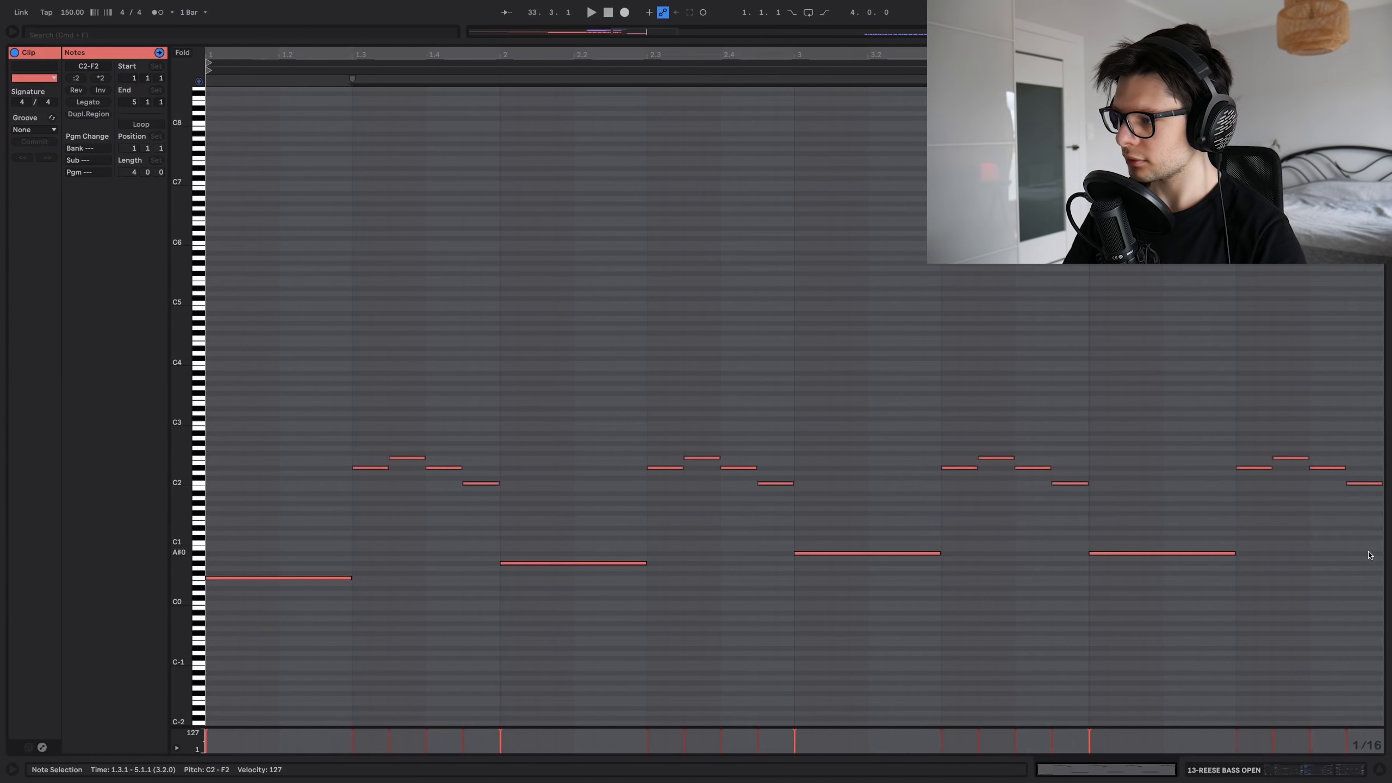
pyautogui.hotkey('shift', 'Tab')
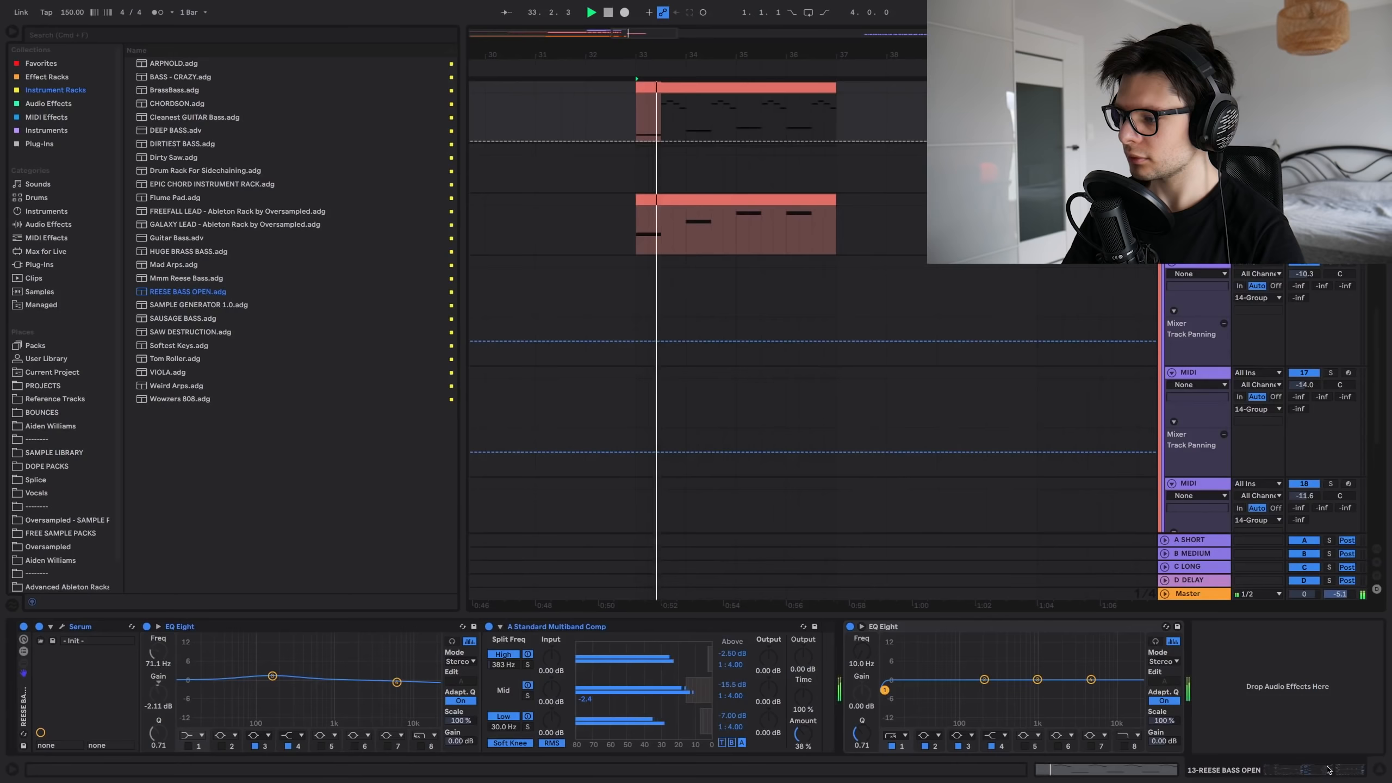
# Step: Open the Serum inside the REESE BASS OPEN rack and reset its portamento to the default
pyautogui.click(62, 627)
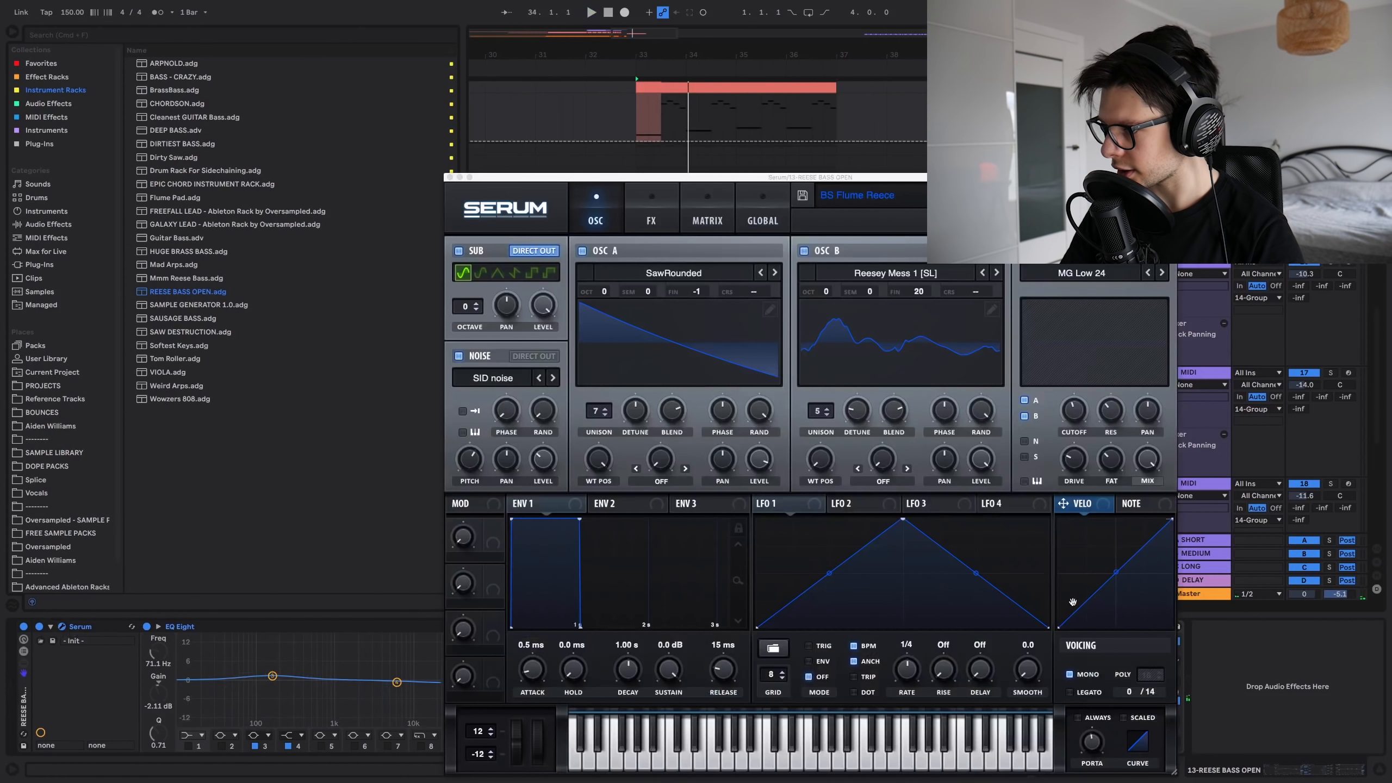
pyautogui.doubleClick(1092, 742)
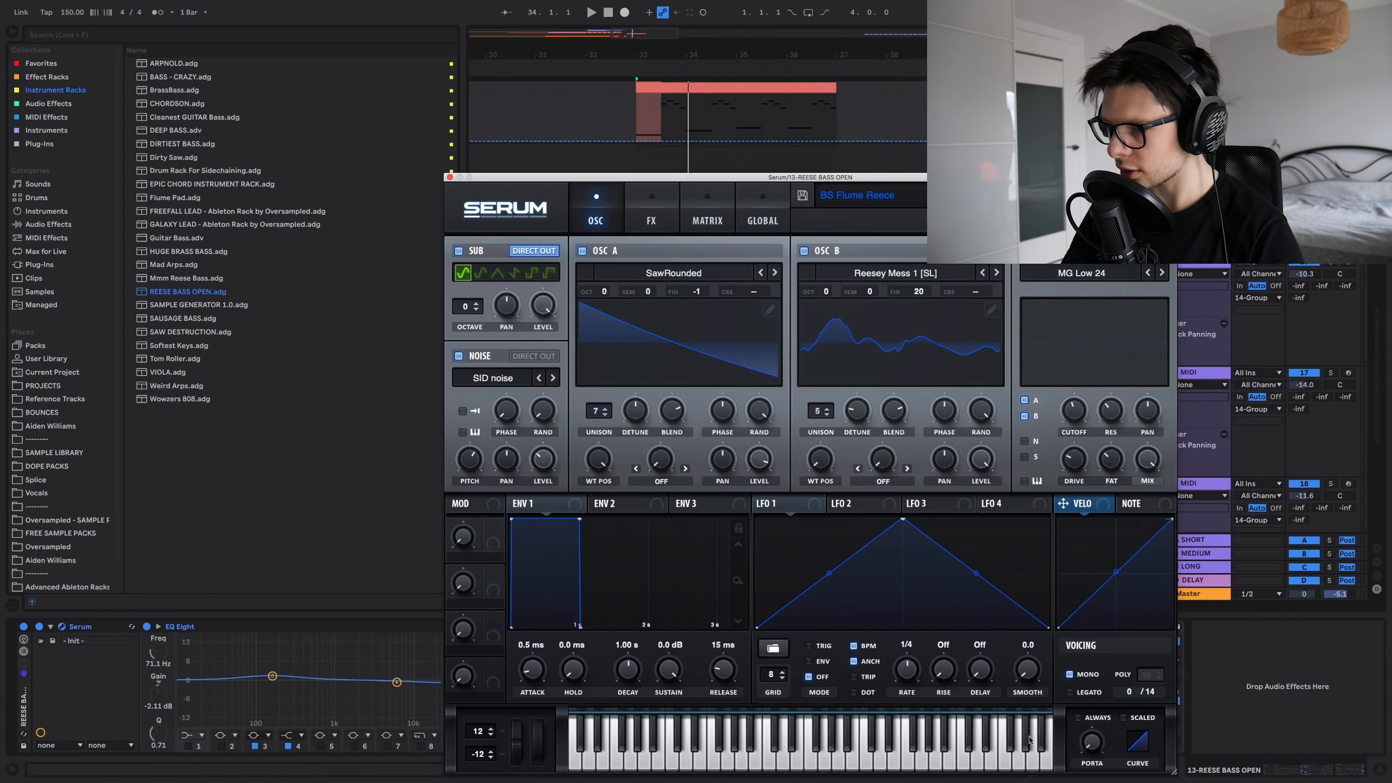
pyautogui.moveTo(579, 552); pyautogui.dragTo(579, 550)
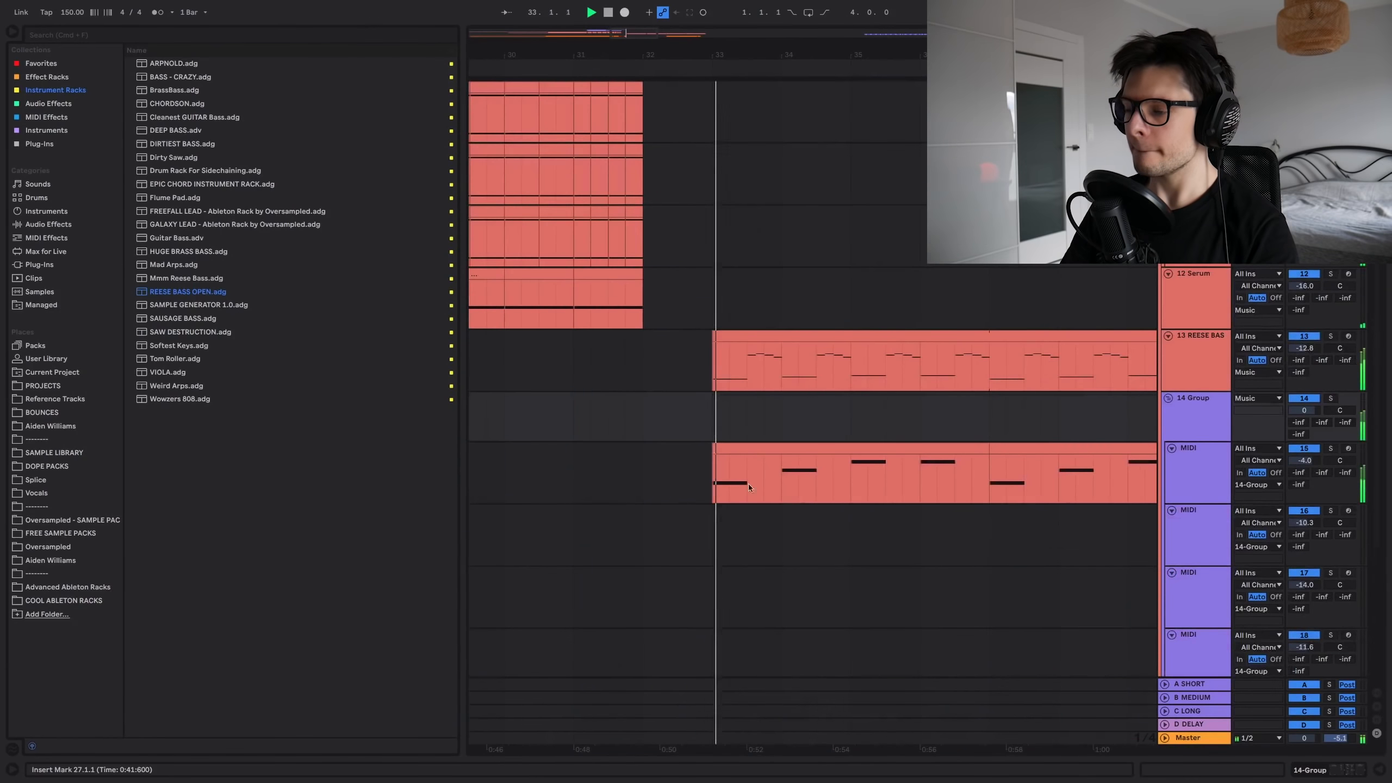
# Step: Fill the sidechaining drum rack with the one-shots kick_12, kick_24, kick_09, snare_11 and snare_06
pyautogui.moveTo(775, 259); pyautogui.dragTo(710, 633)
pyautogui.scroll(-5, 779, 360)
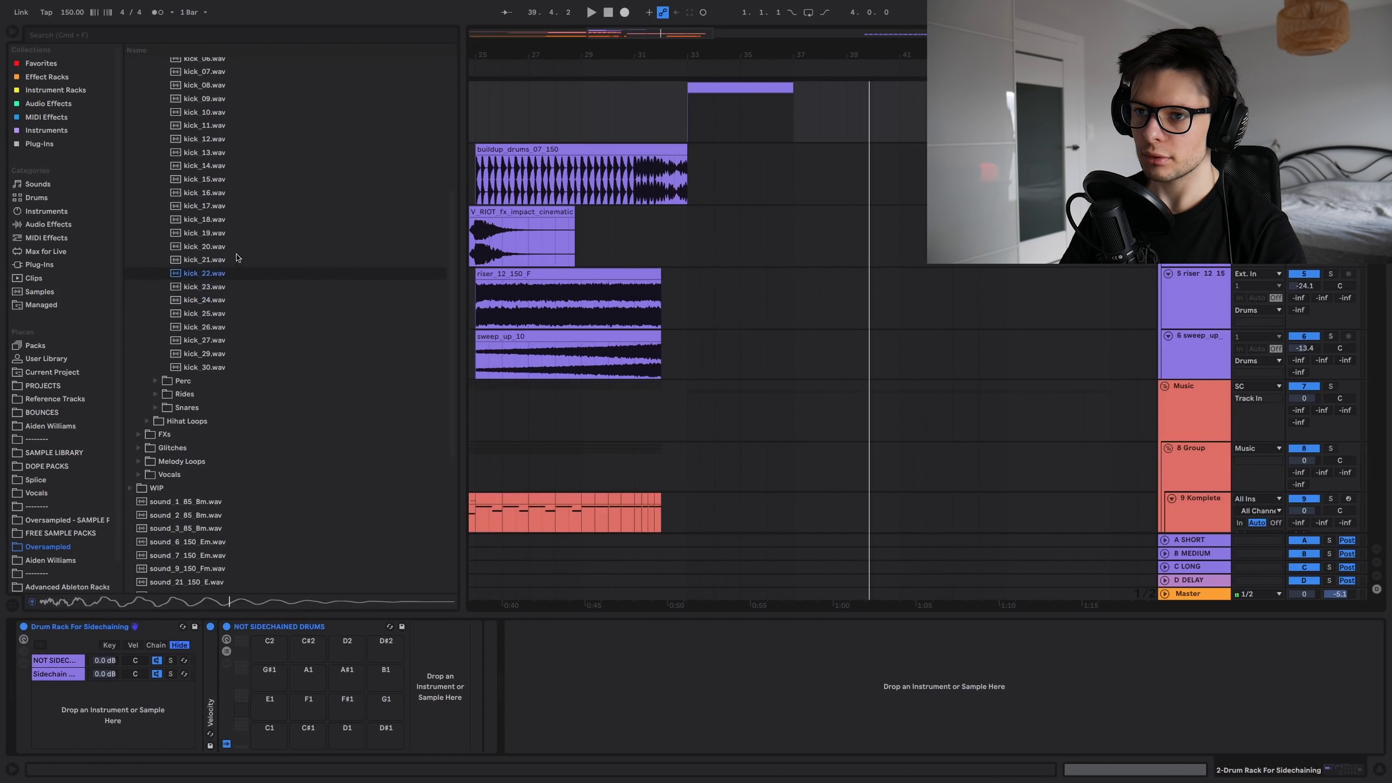
pyautogui.scroll(5, 236, 258)
pyautogui.click(206, 212)
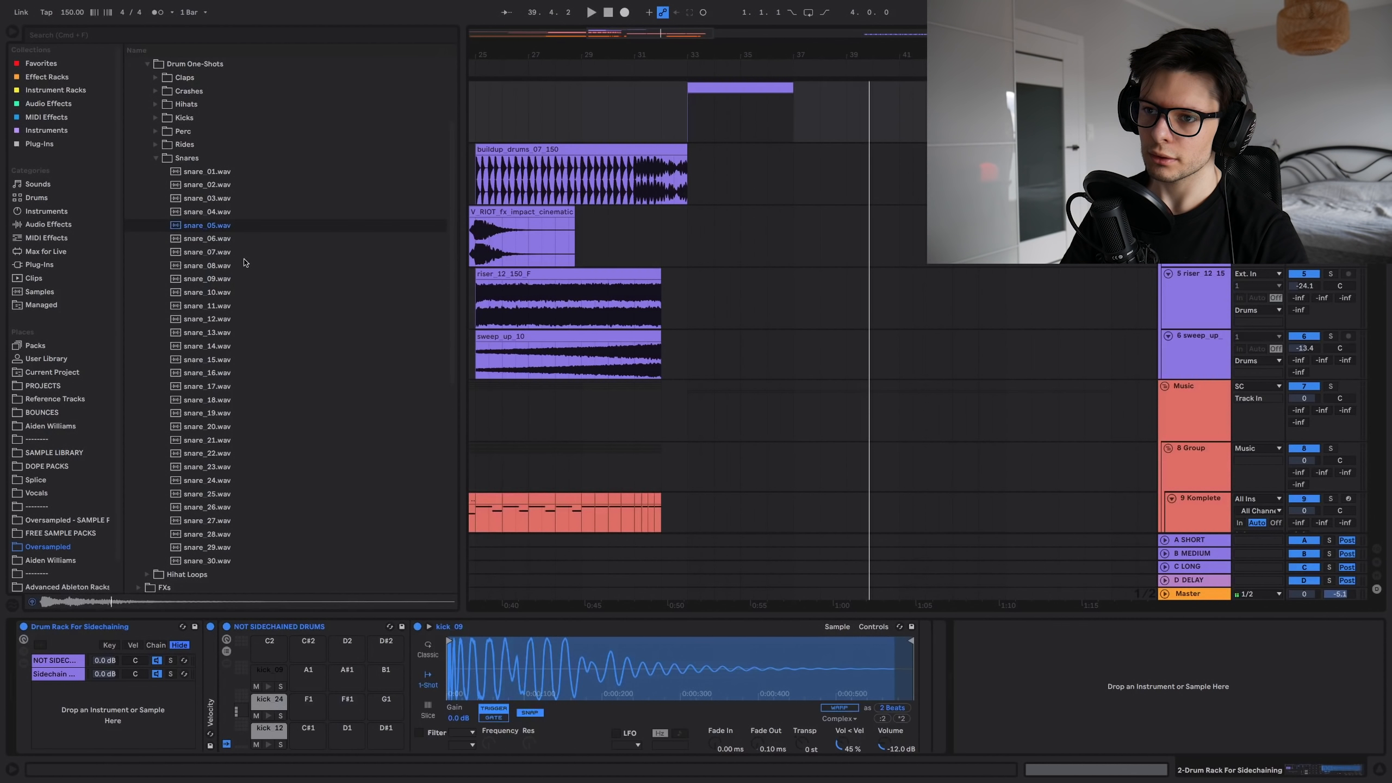
pyautogui.press('Up')
pyautogui.press('Up')
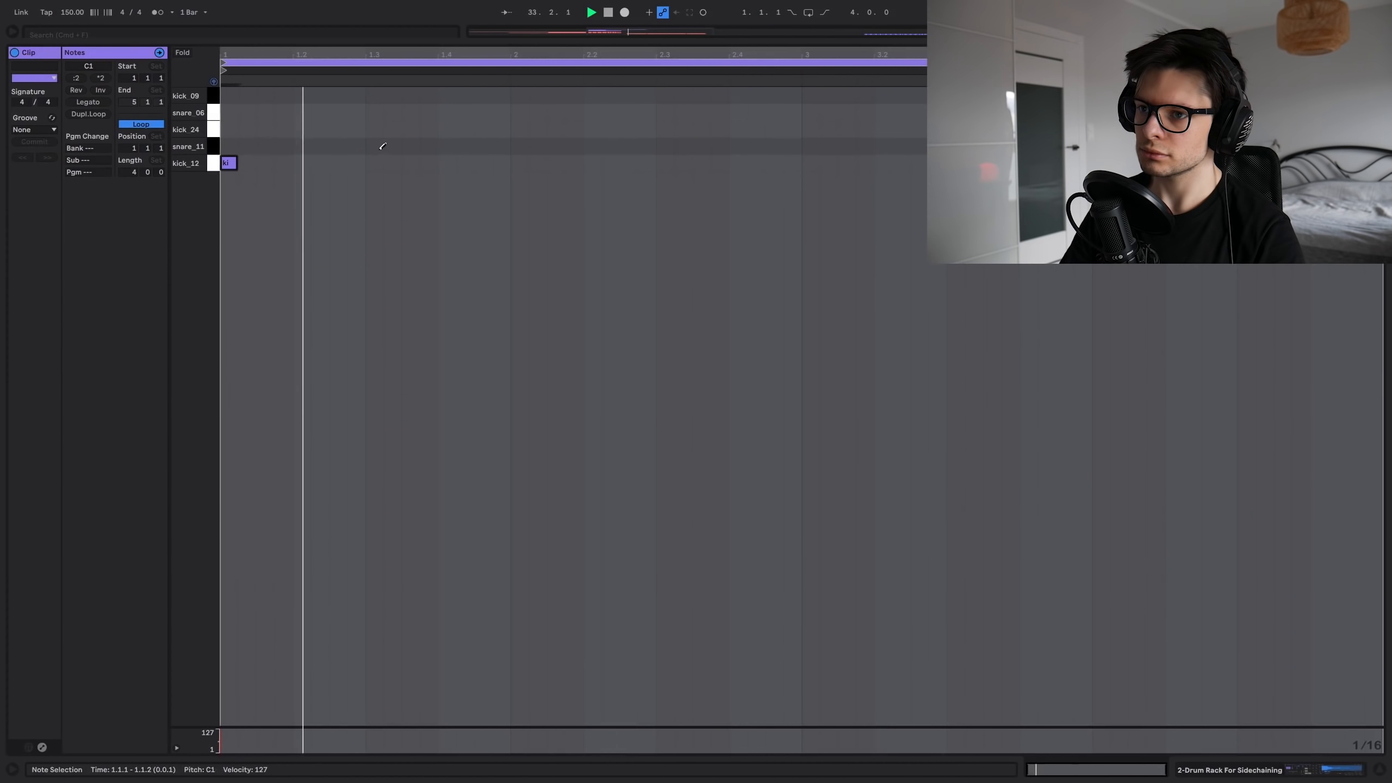
# Step: Program snare_11 on beats 1.3 and 2.3 and kick_12 on beat 2.1 of the drum clip
pyautogui.click(373, 145)
pyautogui.click(531, 163)
pyautogui.click(667, 146)
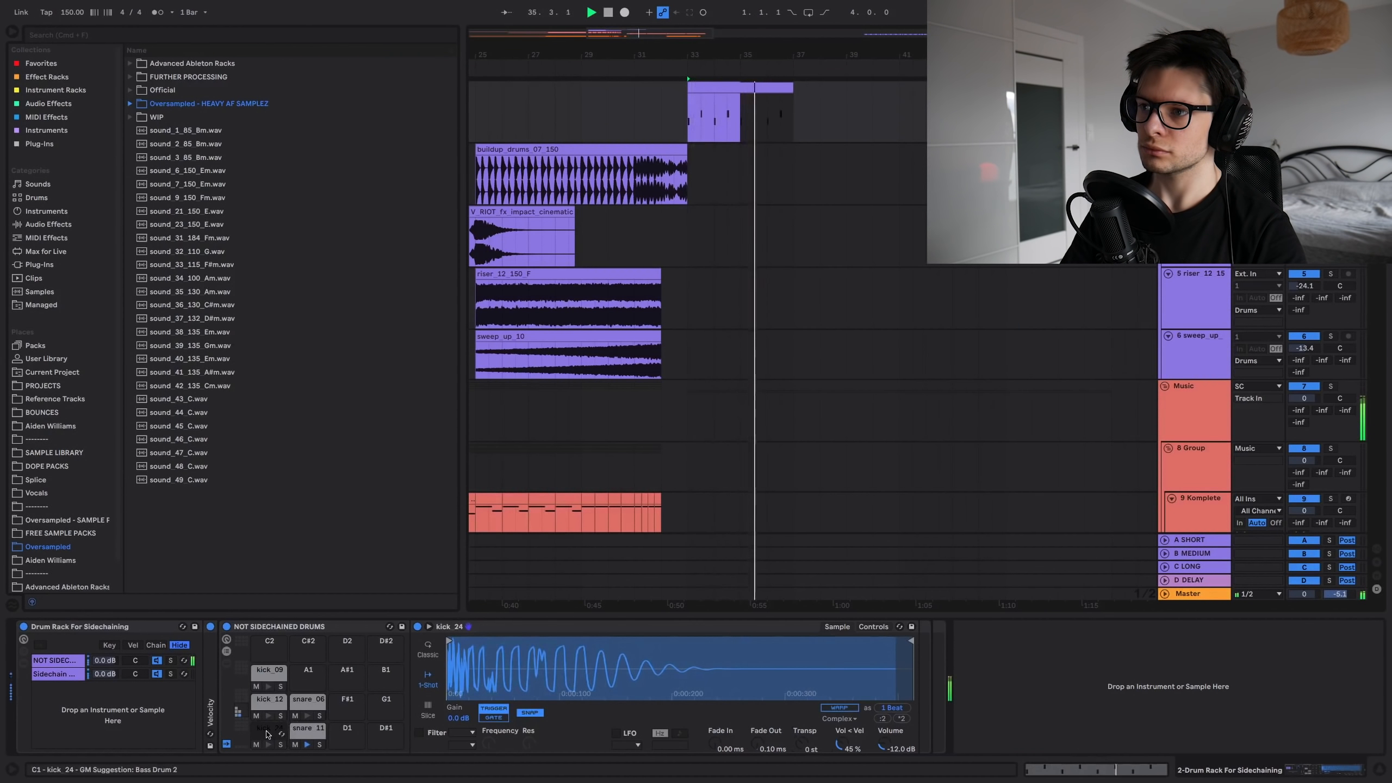
# Step: Swap snare_11 and snare_06 in the drum rack, and layer the GALAXY comet_snare and jack_me_snare one-shots on pads F1 and C#1
pyautogui.moveTo(310, 708); pyautogui.dragTo(307, 740)
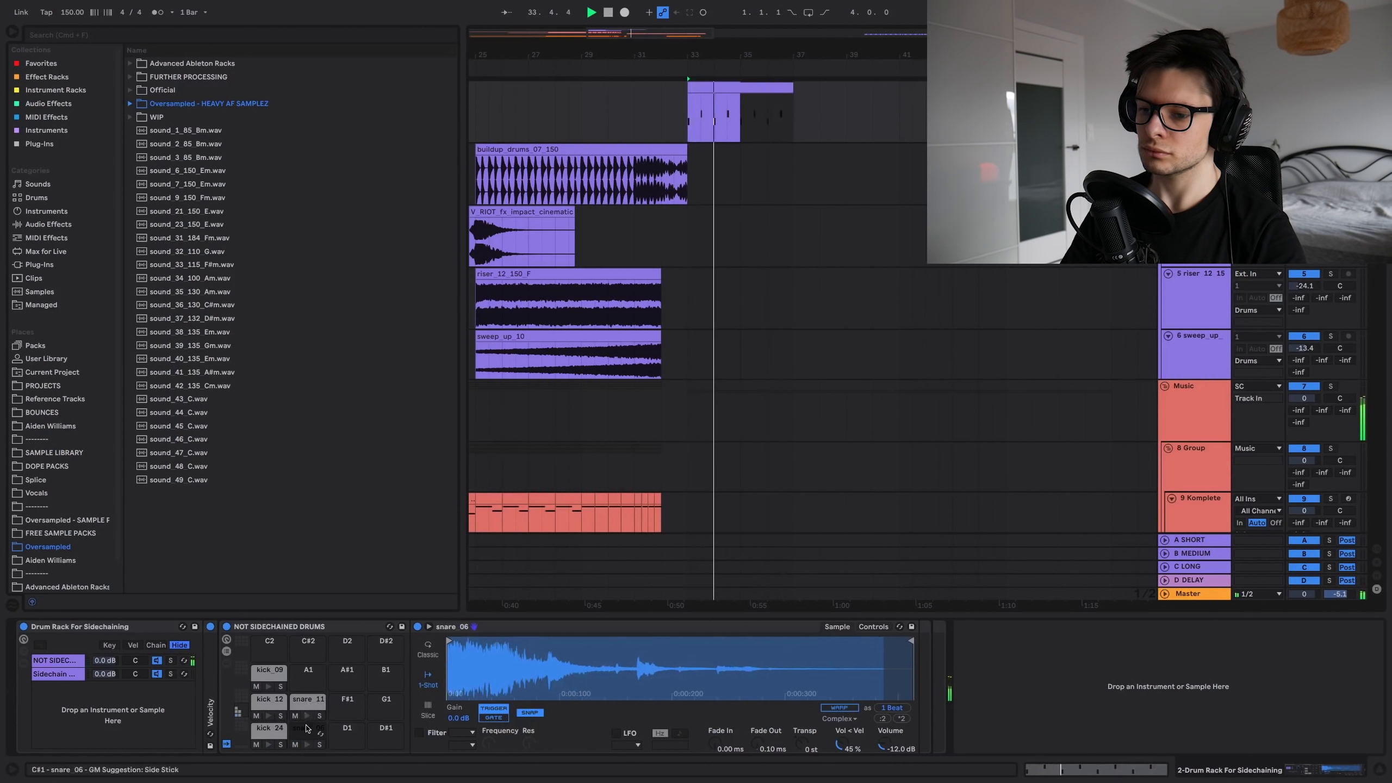
pyautogui.click(310, 737)
pyautogui.click(66, 521)
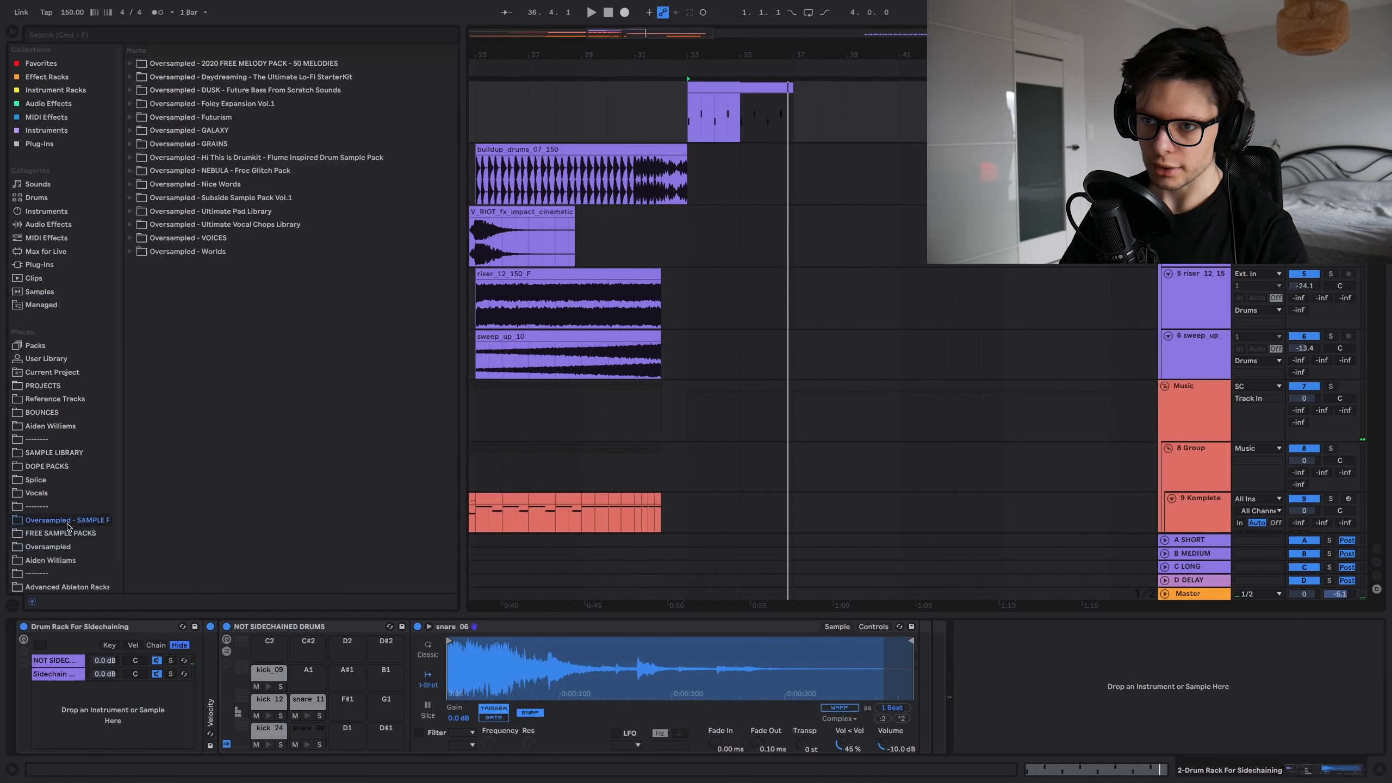
pyautogui.click(228, 133)
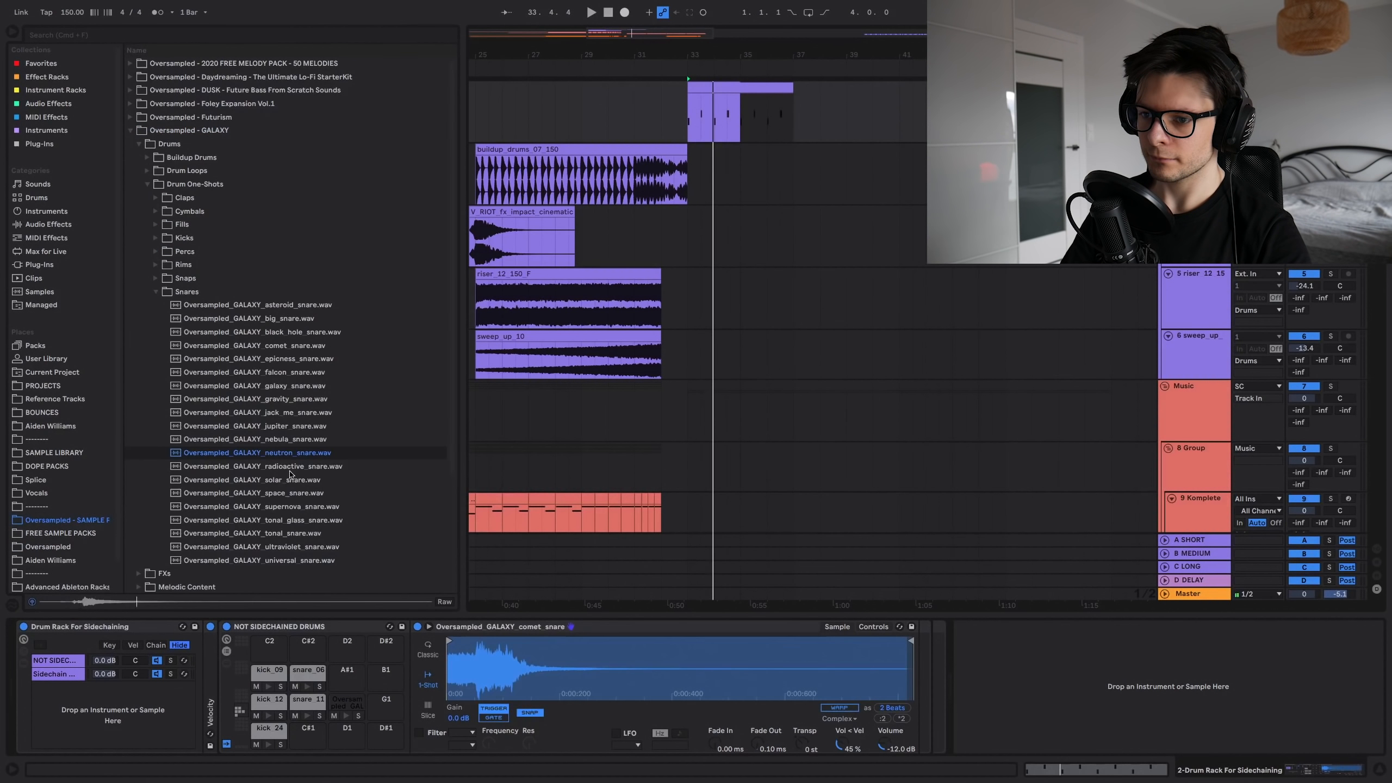
pyautogui.press('Up')
pyautogui.press('Up')
pyautogui.press('Up')
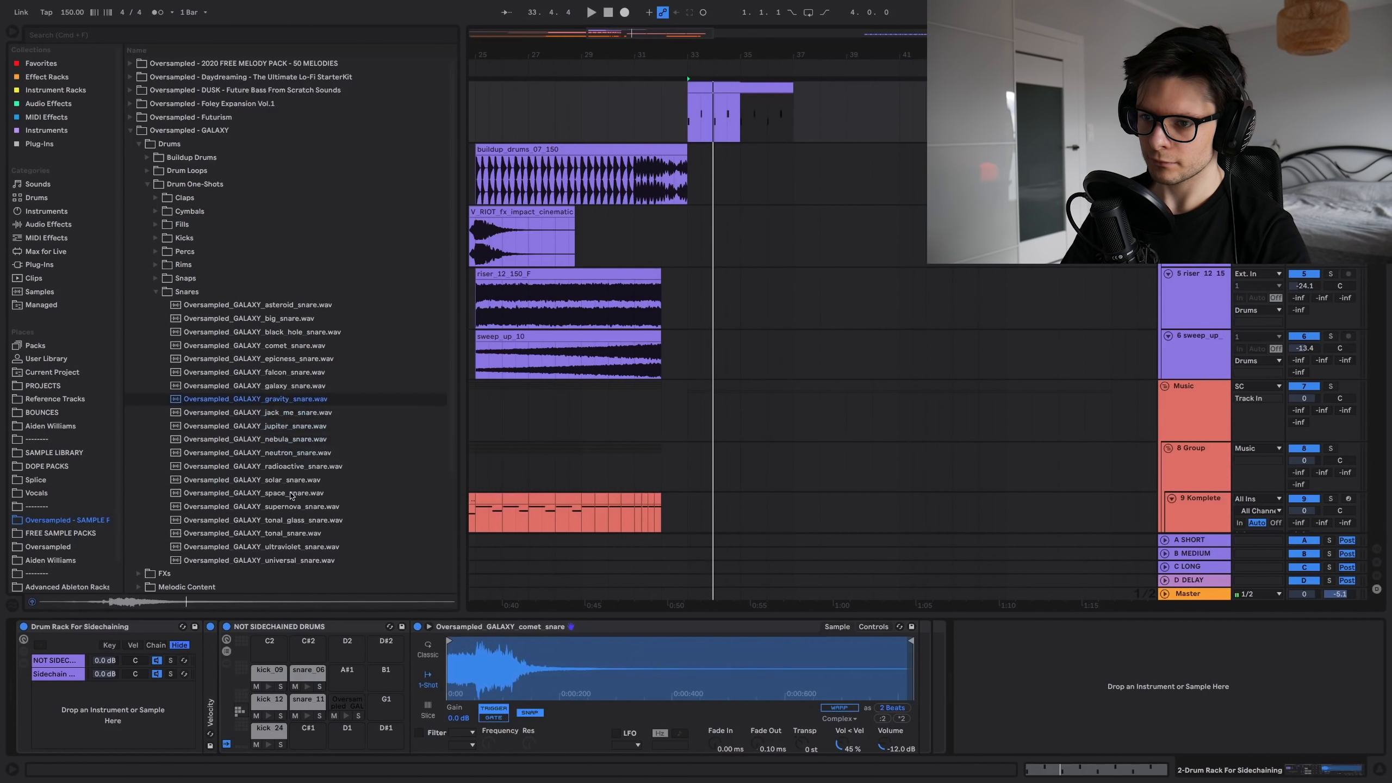
pyautogui.press('space')
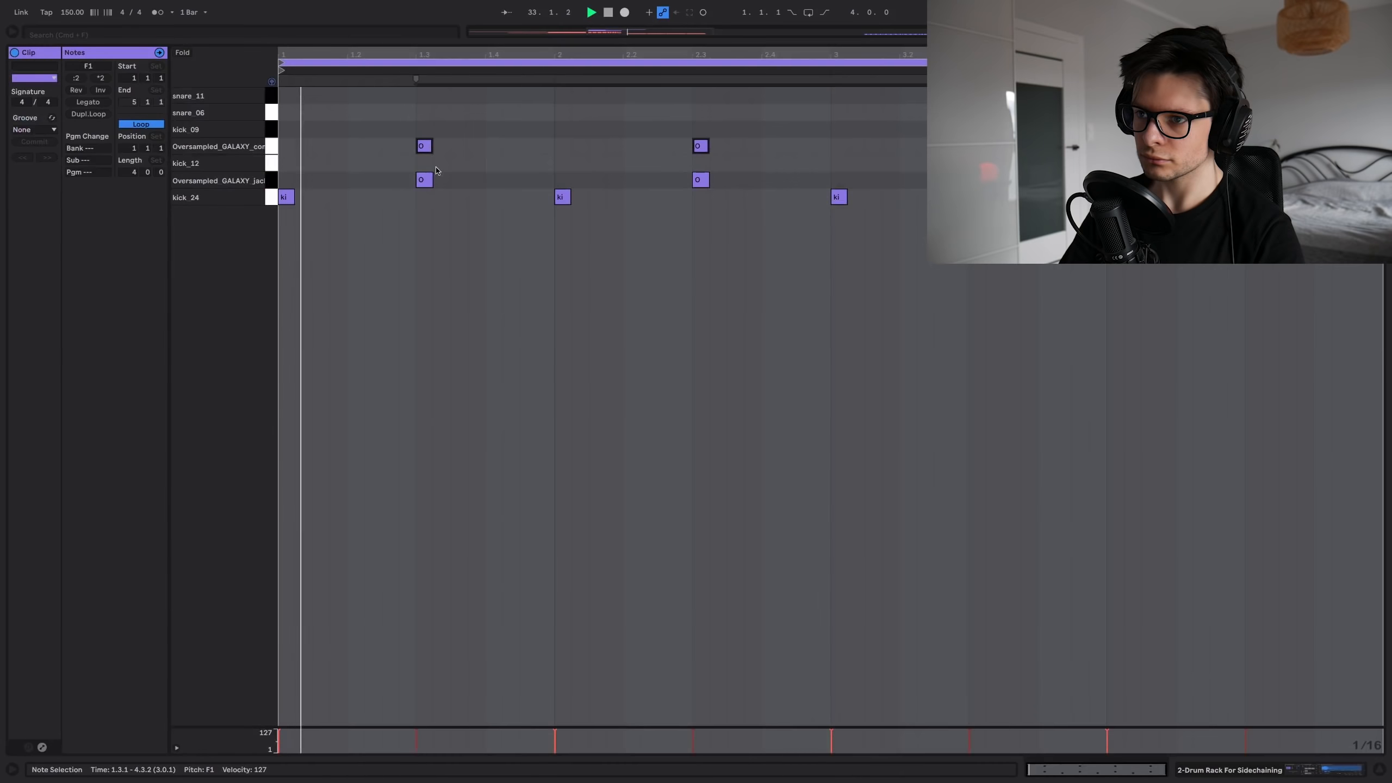
# Step: Collapse the Snares folder and duplicate the four-bar drum clip so the pattern fills bars 33 to 41
pyautogui.hotkey('shift', 'Tab')
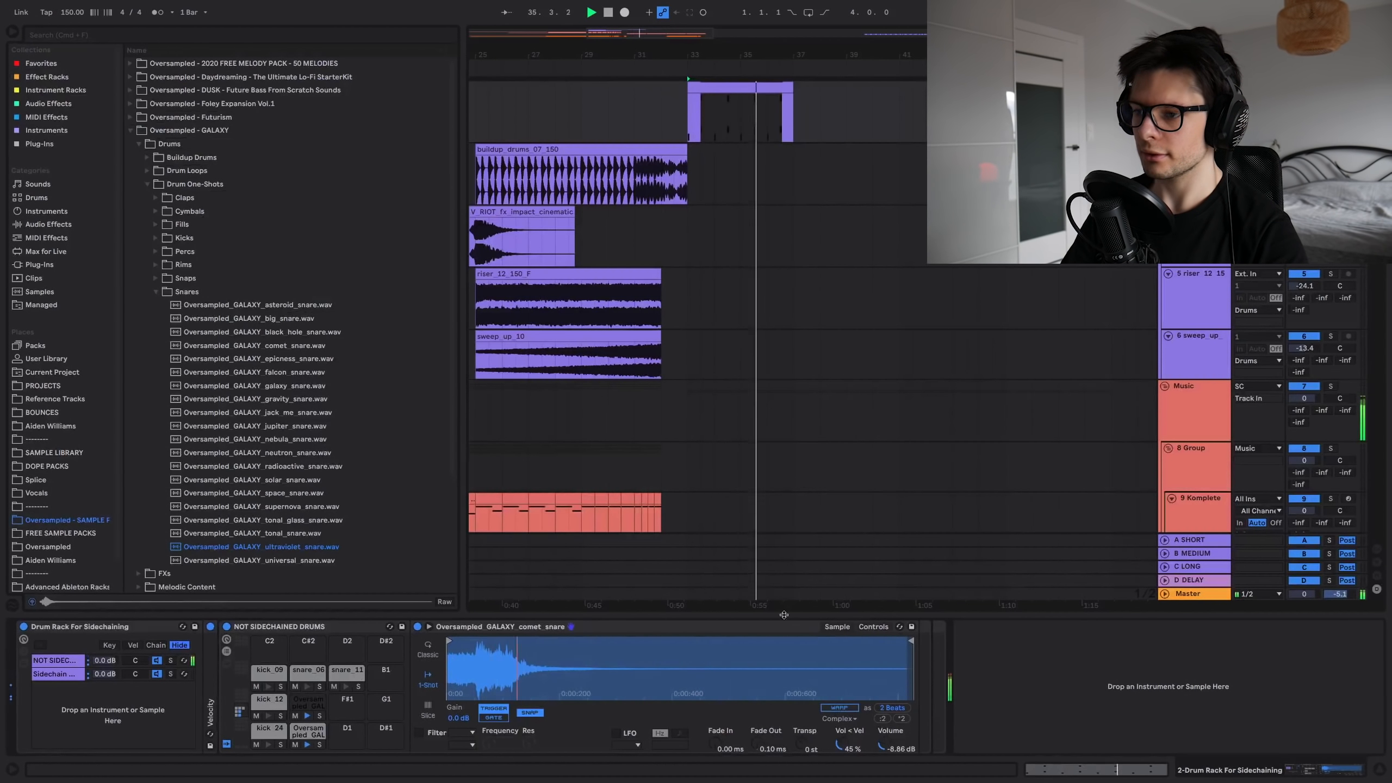
pyautogui.click(218, 291)
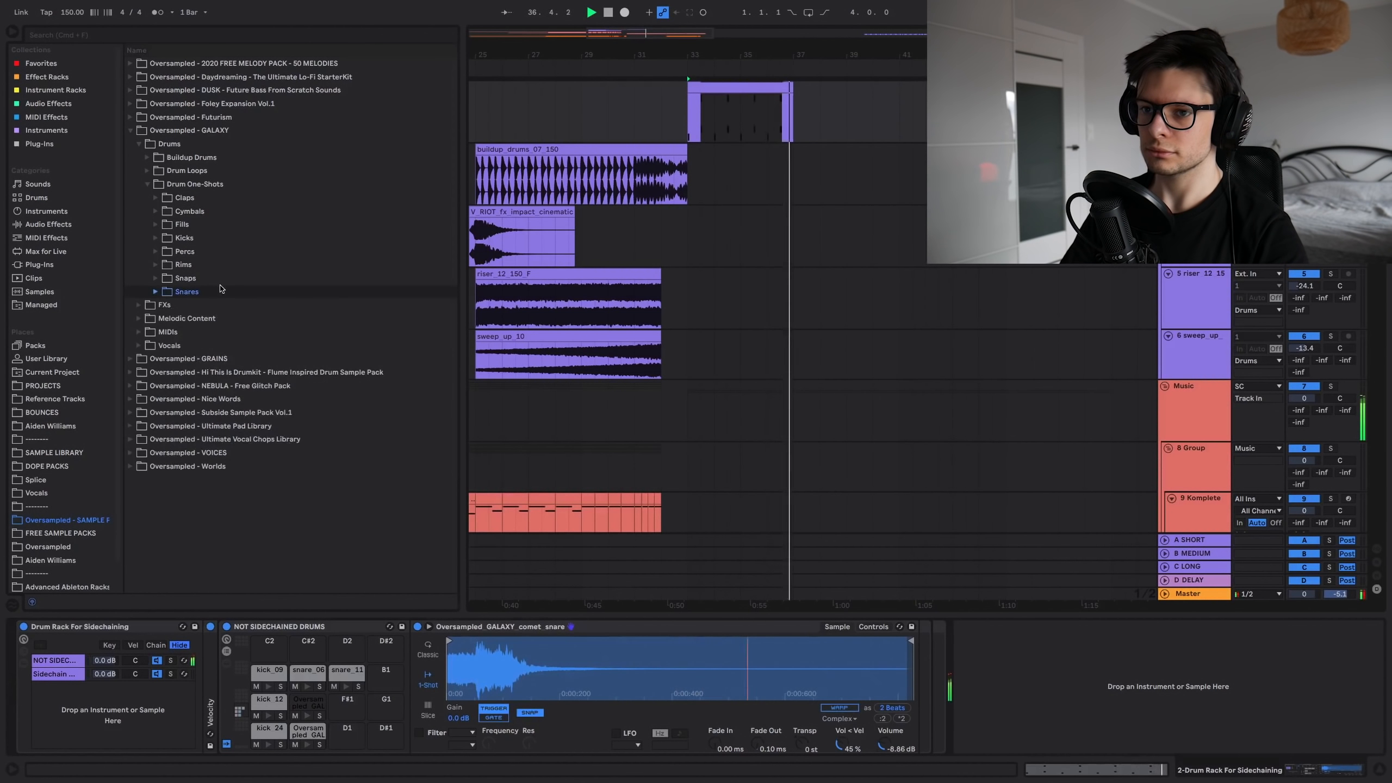
pyautogui.press('space')
pyautogui.click(805, 112)
pyautogui.click(785, 86)
pyautogui.press('super+d')
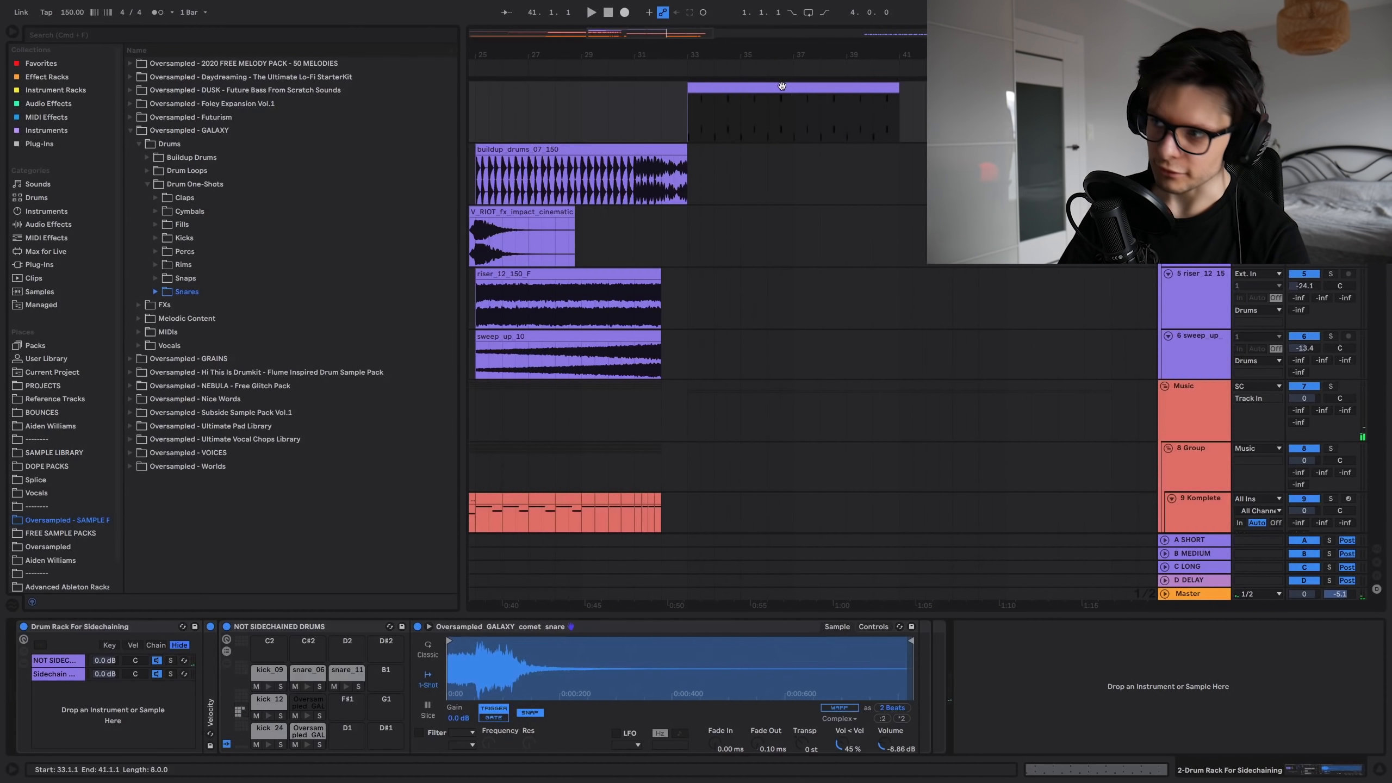
# Step: Search the sample library for "rat" across all results, for a new audio track under the drums
pyautogui.scroll(2, 652, 158)
pyautogui.hscroll(1, 653, 158)
pyautogui.click(119, 36)
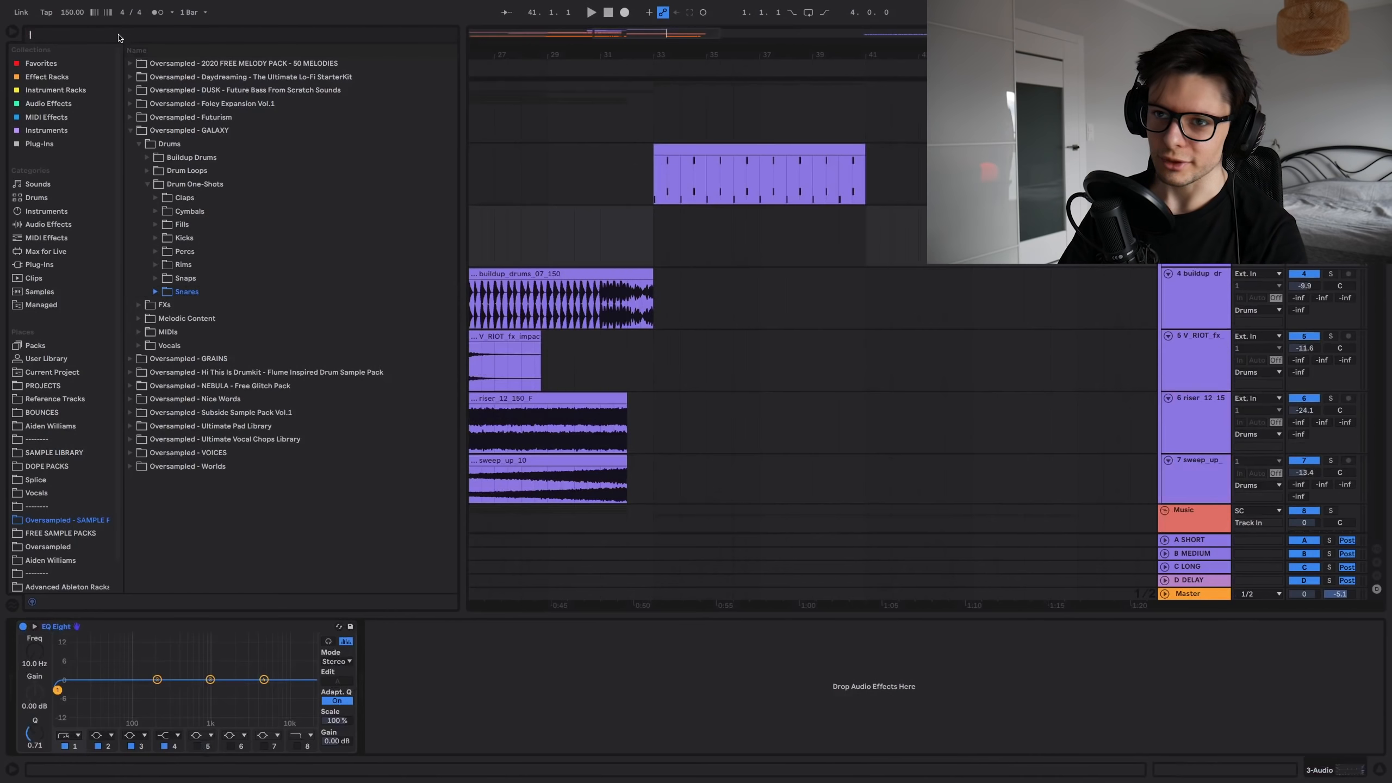
pyautogui.write('rat')
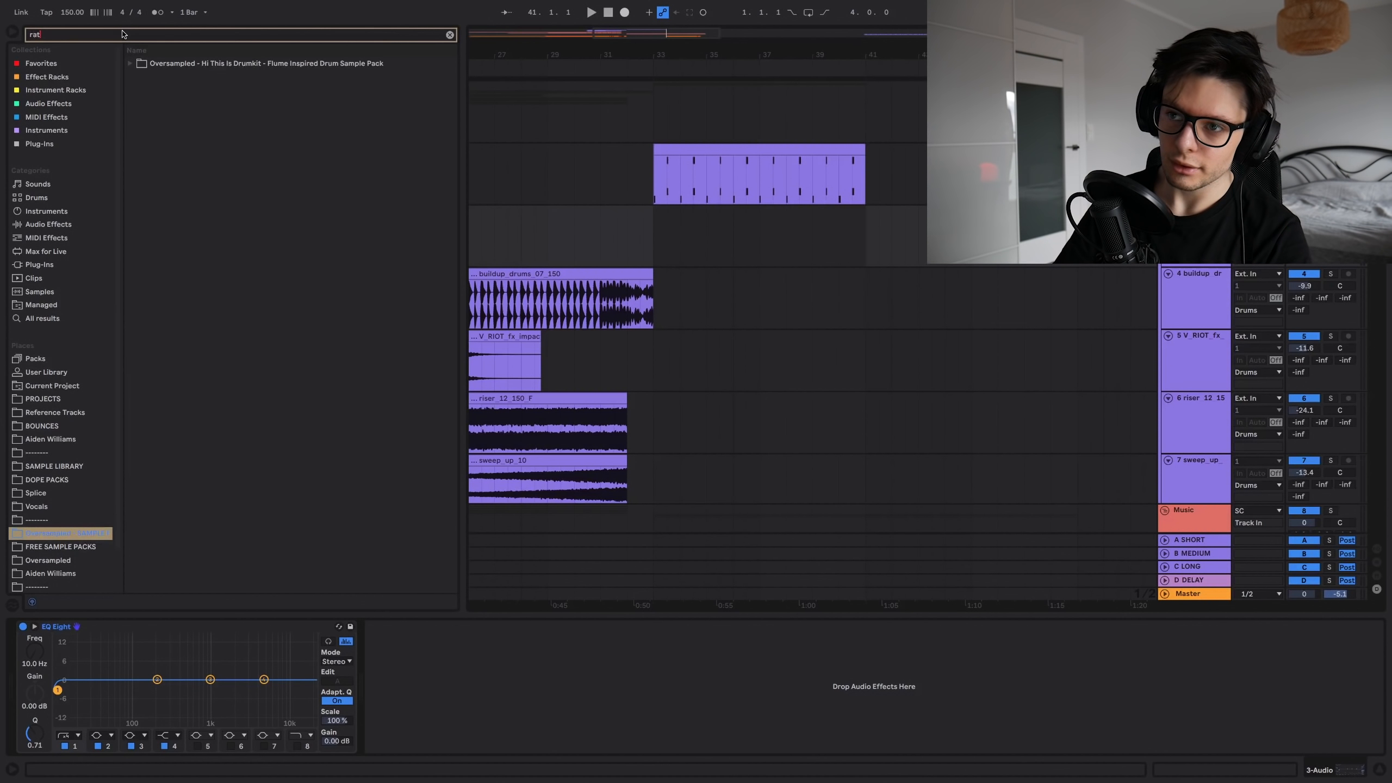
pyautogui.click(74, 319)
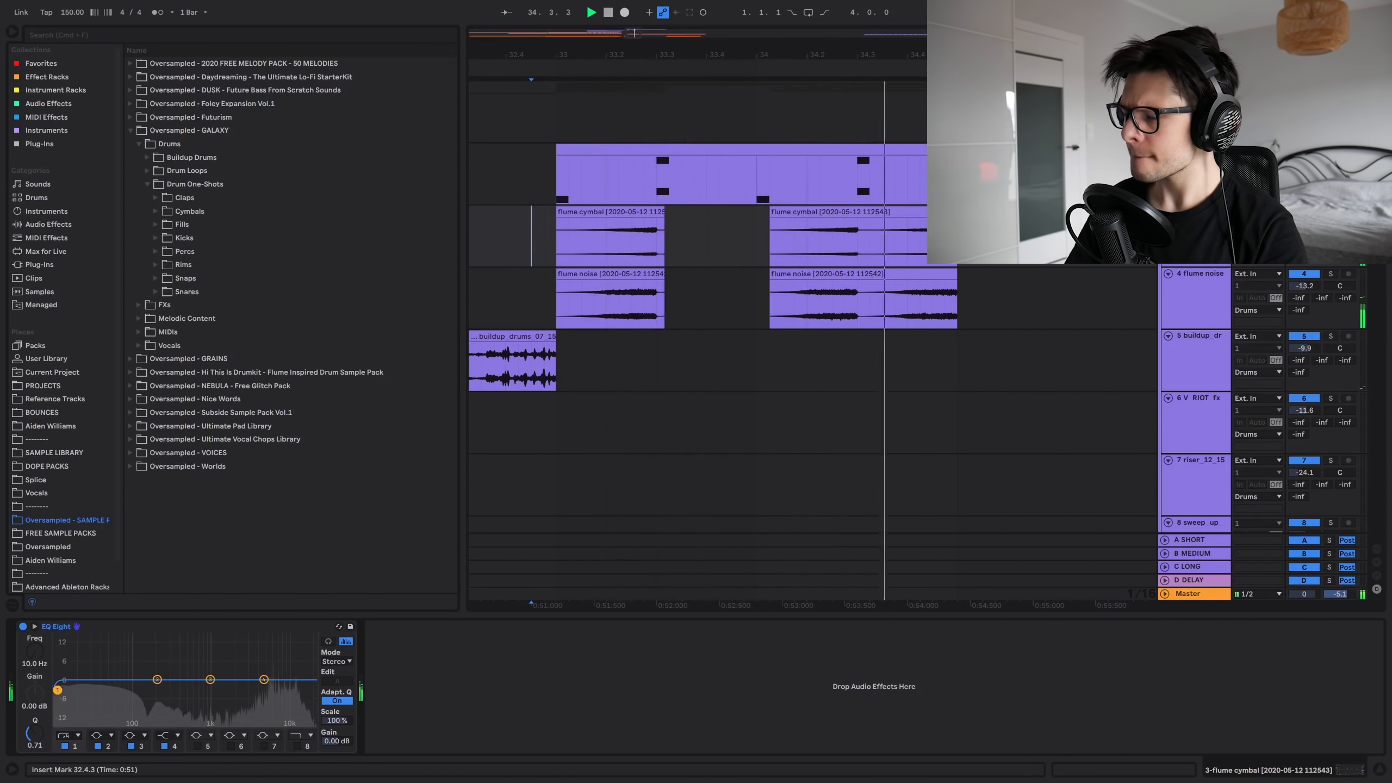
# Step: Repeat the drum, flume cymbal and flume noise clips past bar 41 and add an audio track
pyautogui.click(822, 222)
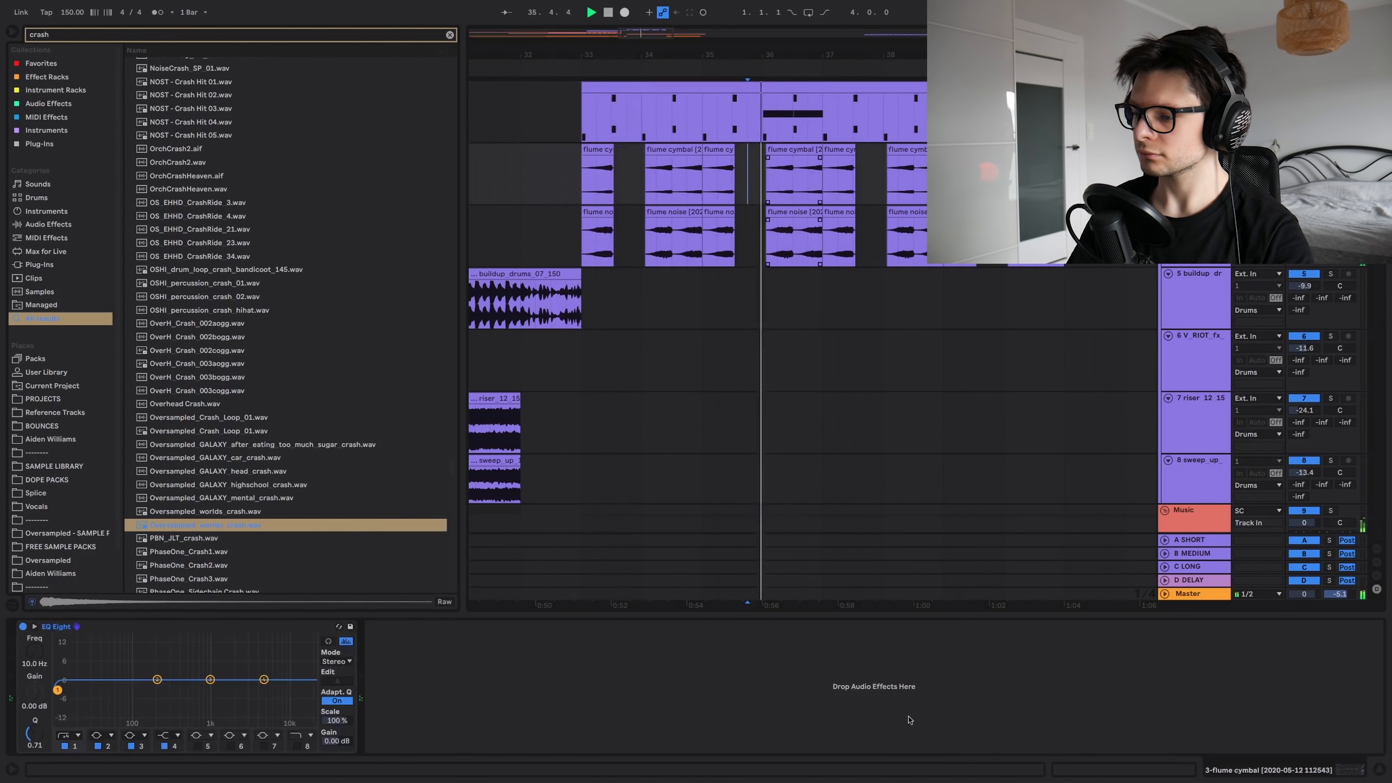
pyautogui.click(766, 137)
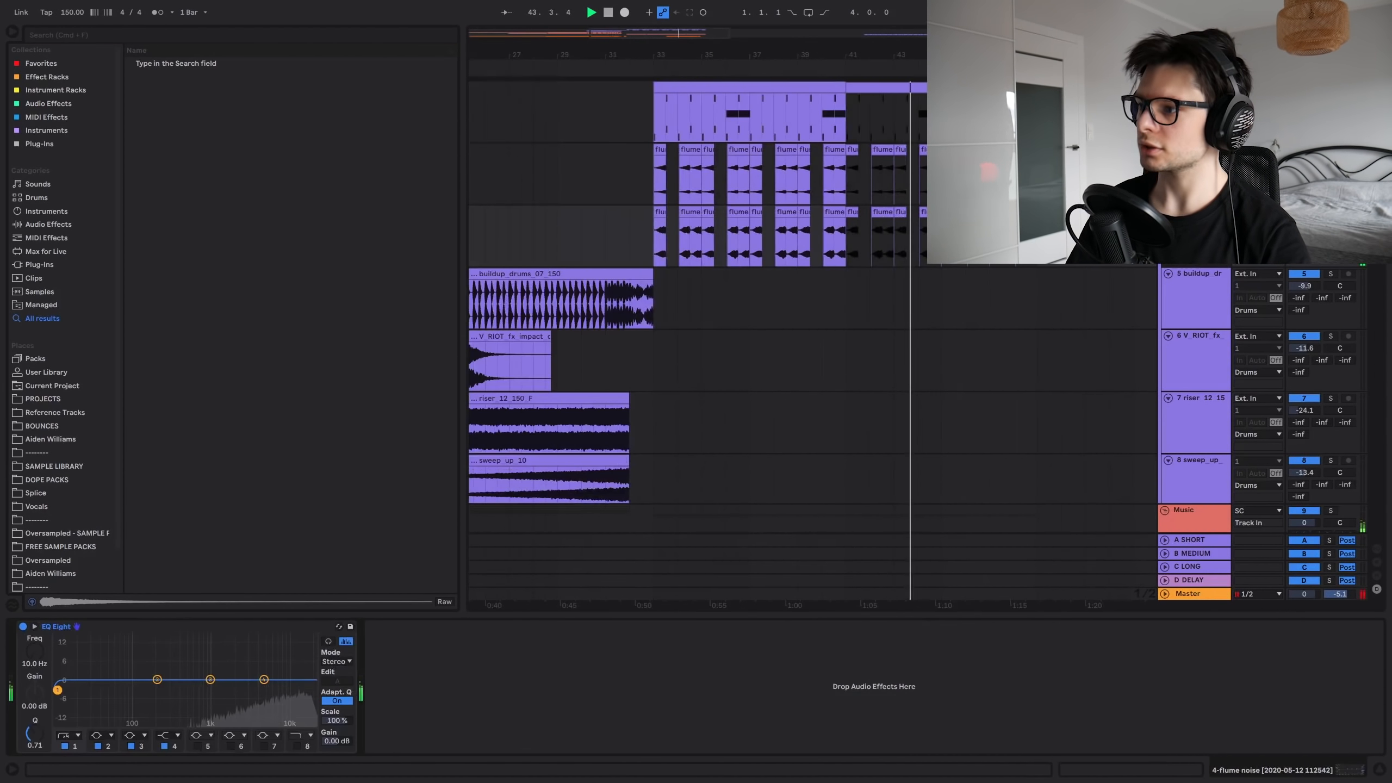
pyautogui.press('super+t')
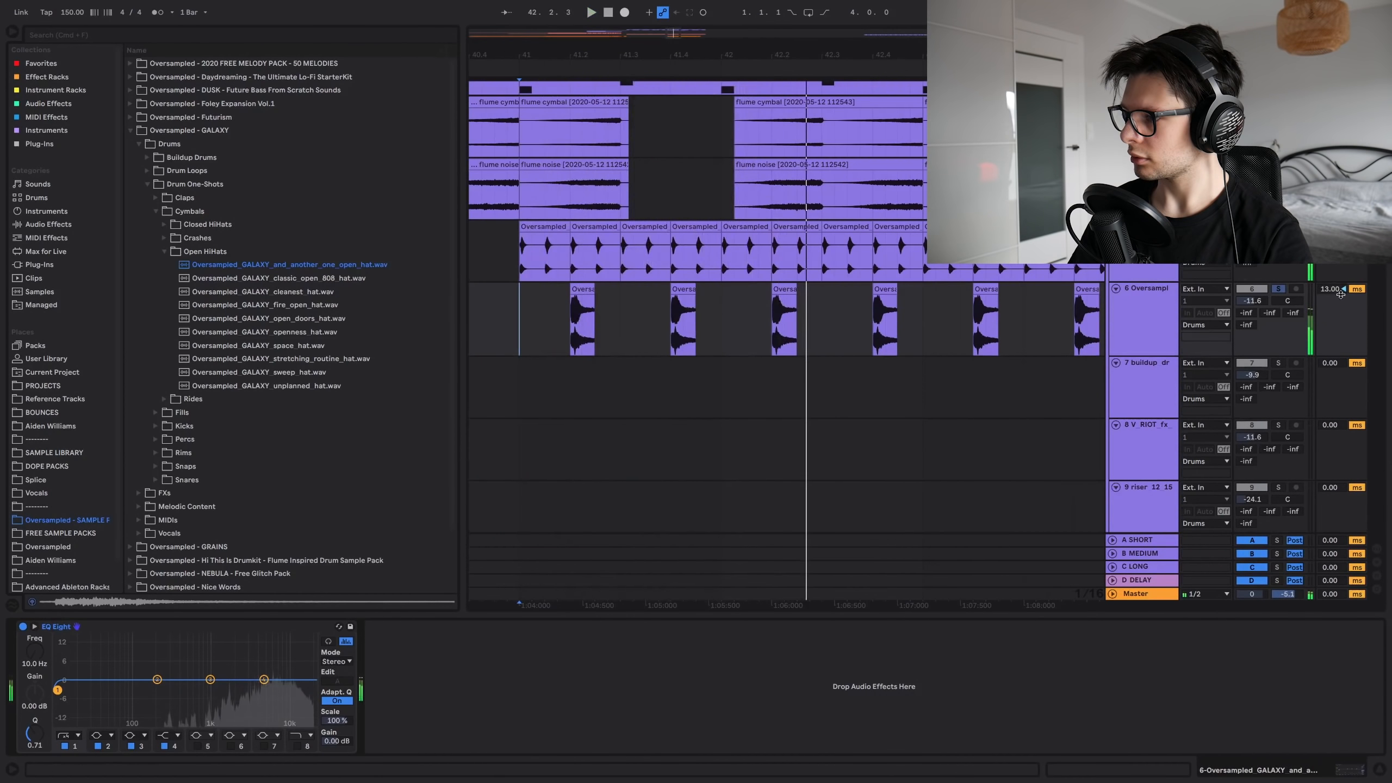
# Step: Review the hat loop and open-hat tracks in the arrangement and audition the GALAXY car_ride and bike_ride one-shots
pyautogui.press('a')
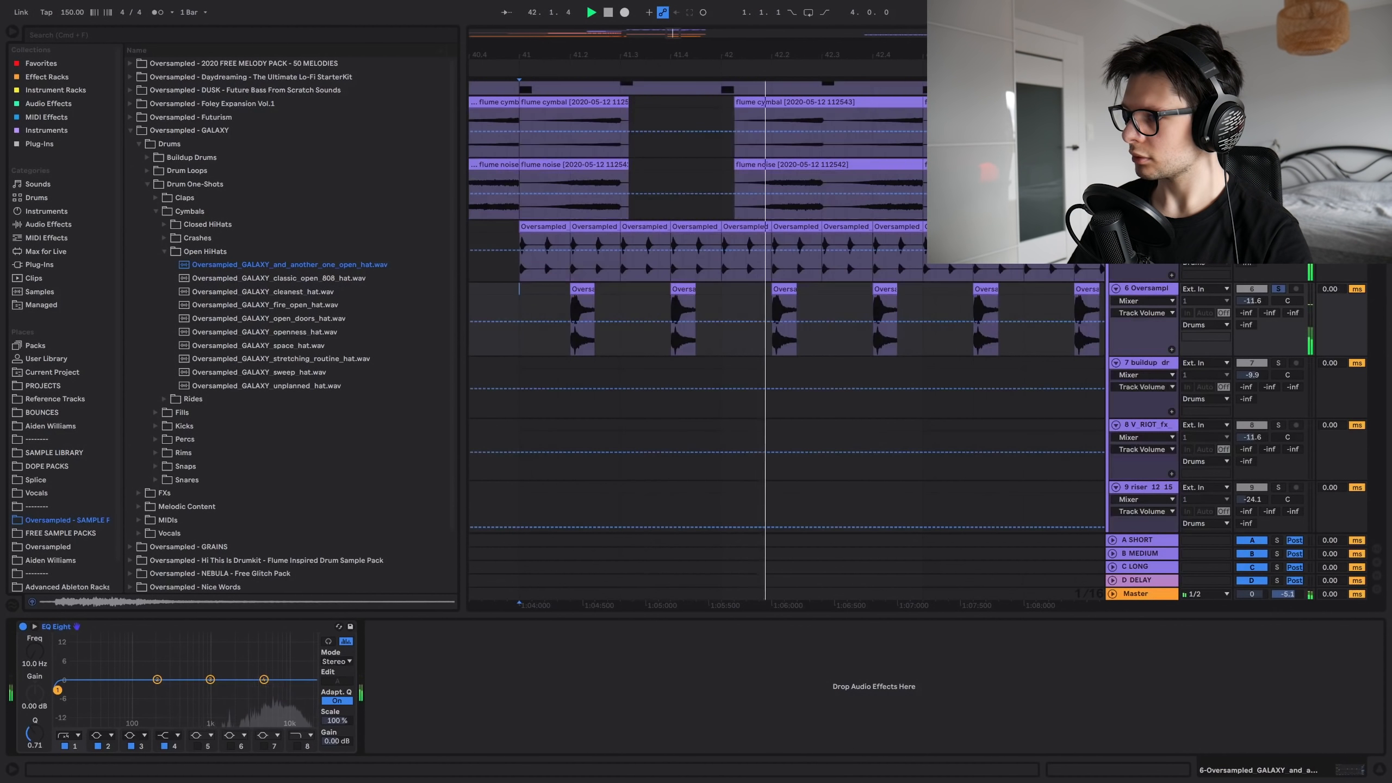
pyautogui.scroll(-3, 786, 340)
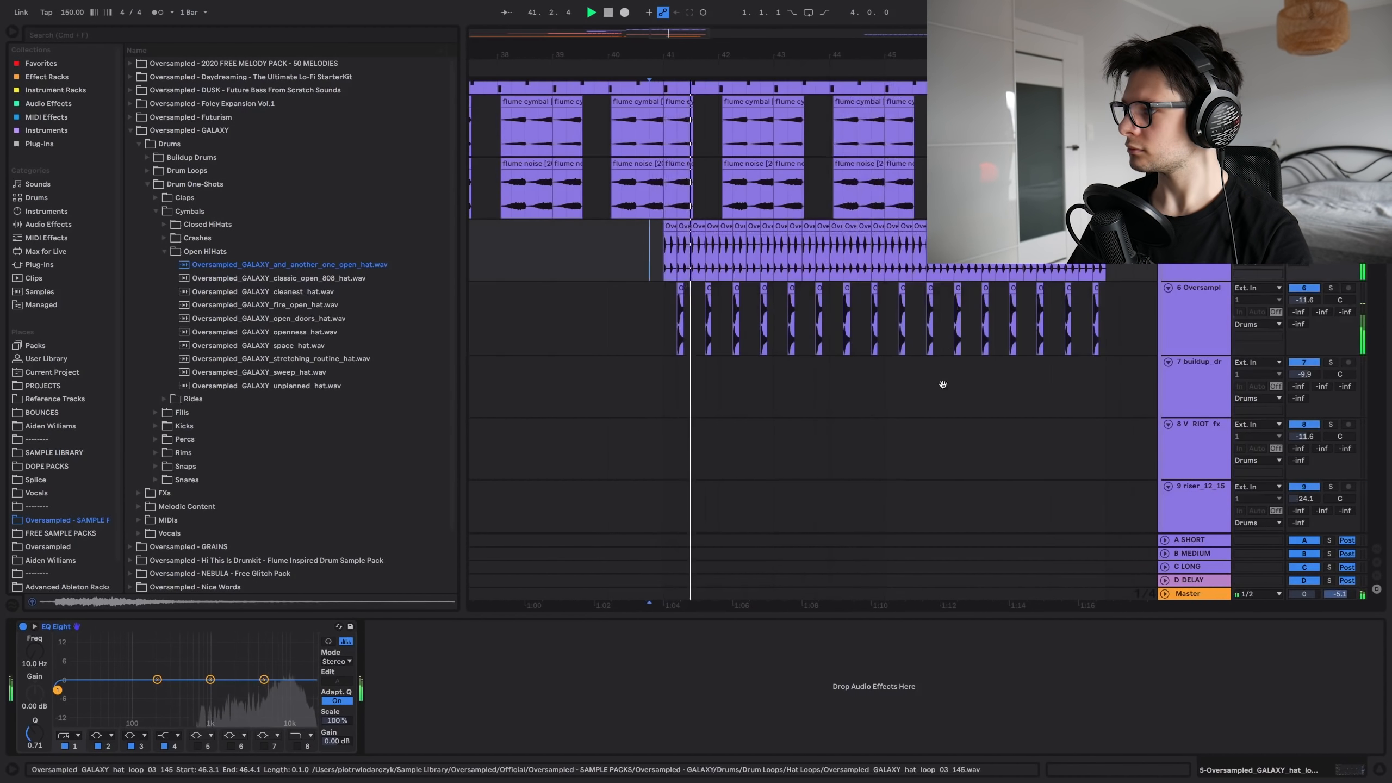
pyautogui.scroll(3, 942, 385)
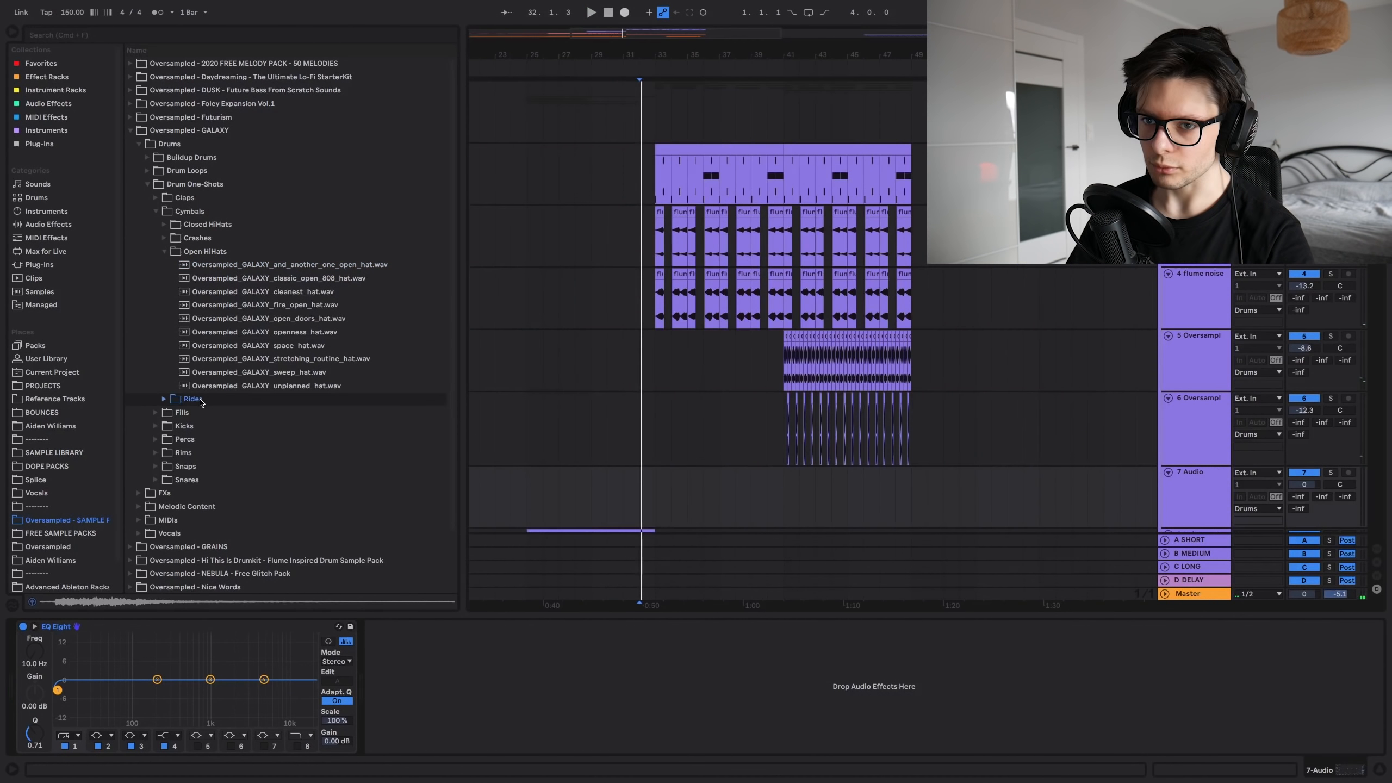
pyautogui.click(290, 305)
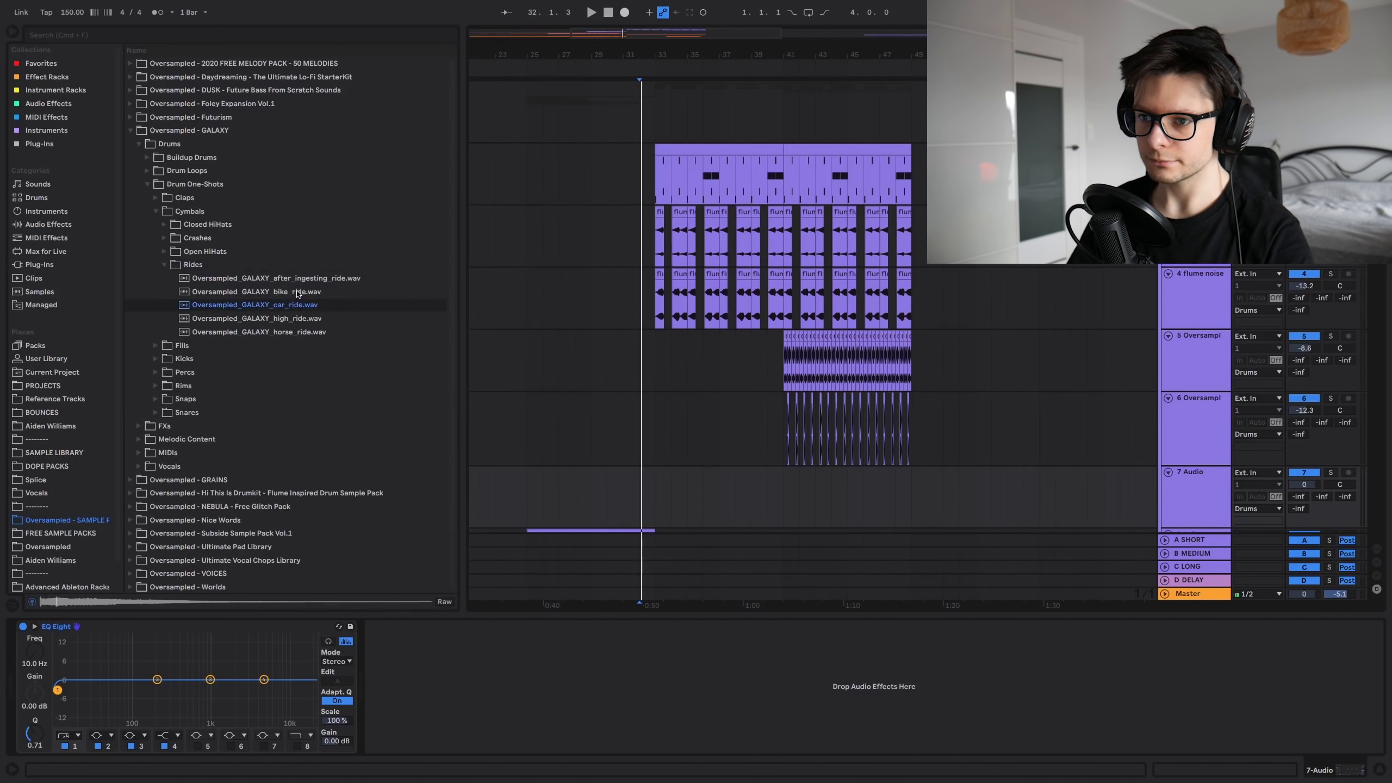
pyautogui.click(297, 292)
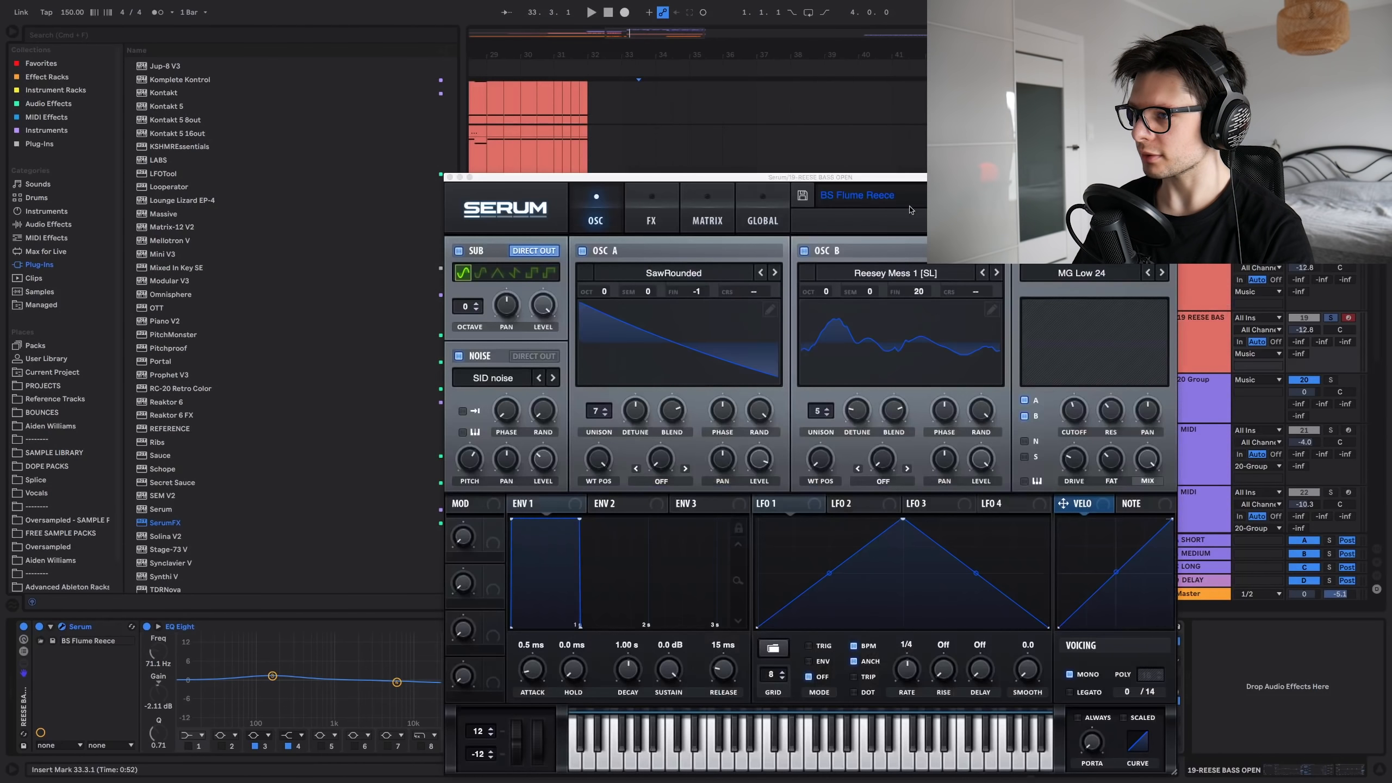
# Step: Load the Hype Lead preset in Serum on the short-note REESE BASS track and reset the track volume to 0 dB
pyautogui.click(883, 196)
pyautogui.click(918, 473)
pyautogui.press('space')
pyautogui.moveTo(964, 177); pyautogui.dragTo(814, 451)
pyautogui.moveTo(1305, 330); pyautogui.dragTo(1305, 308)
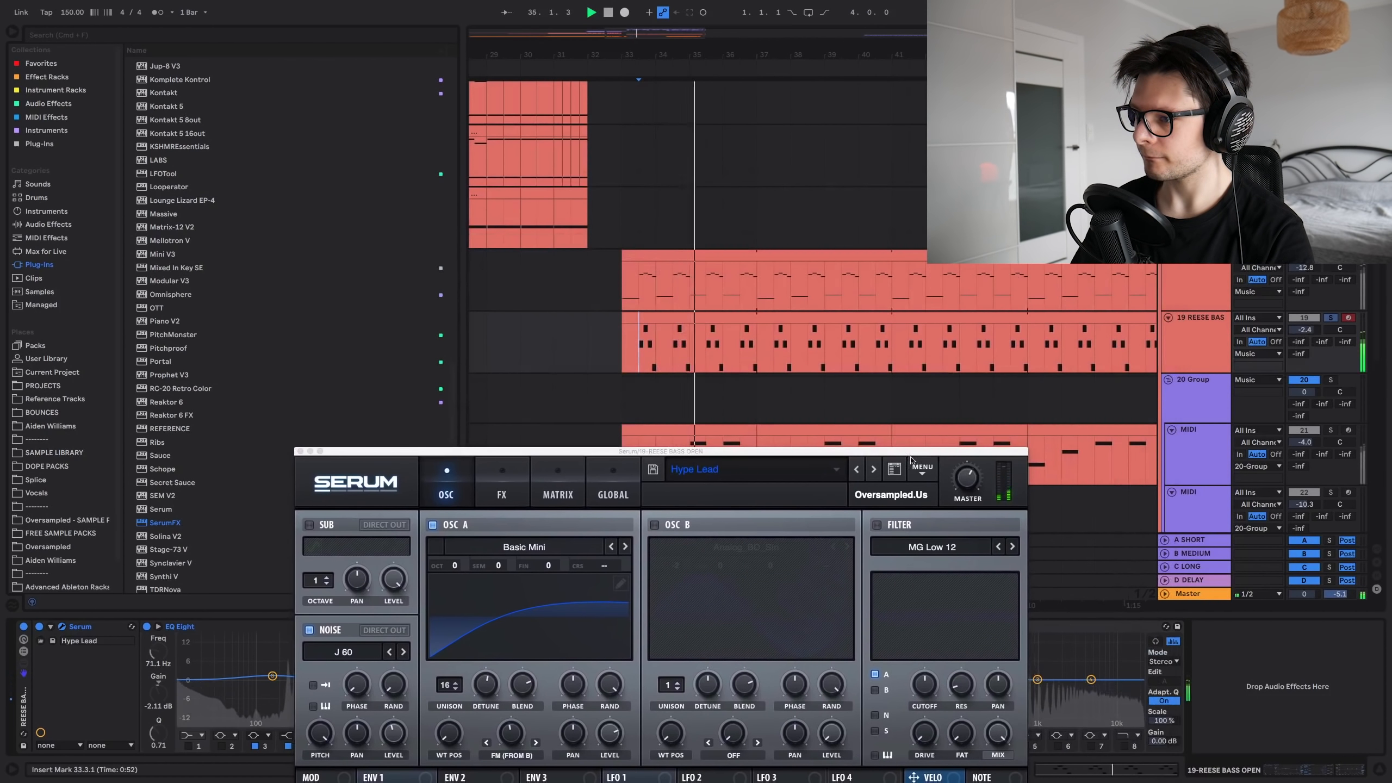
pyautogui.moveTo(911, 452); pyautogui.dragTo(953, 154)
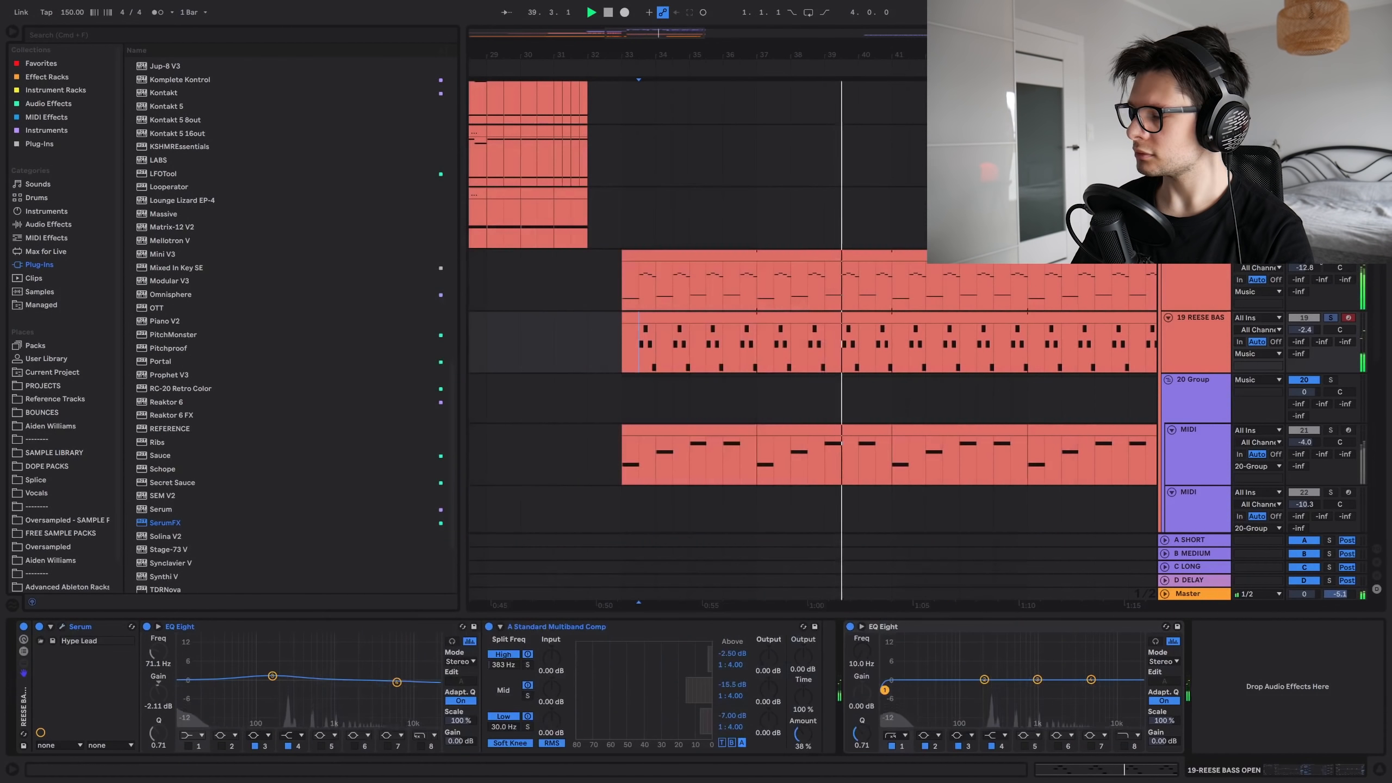
pyautogui.doubleClick(1318, 329)
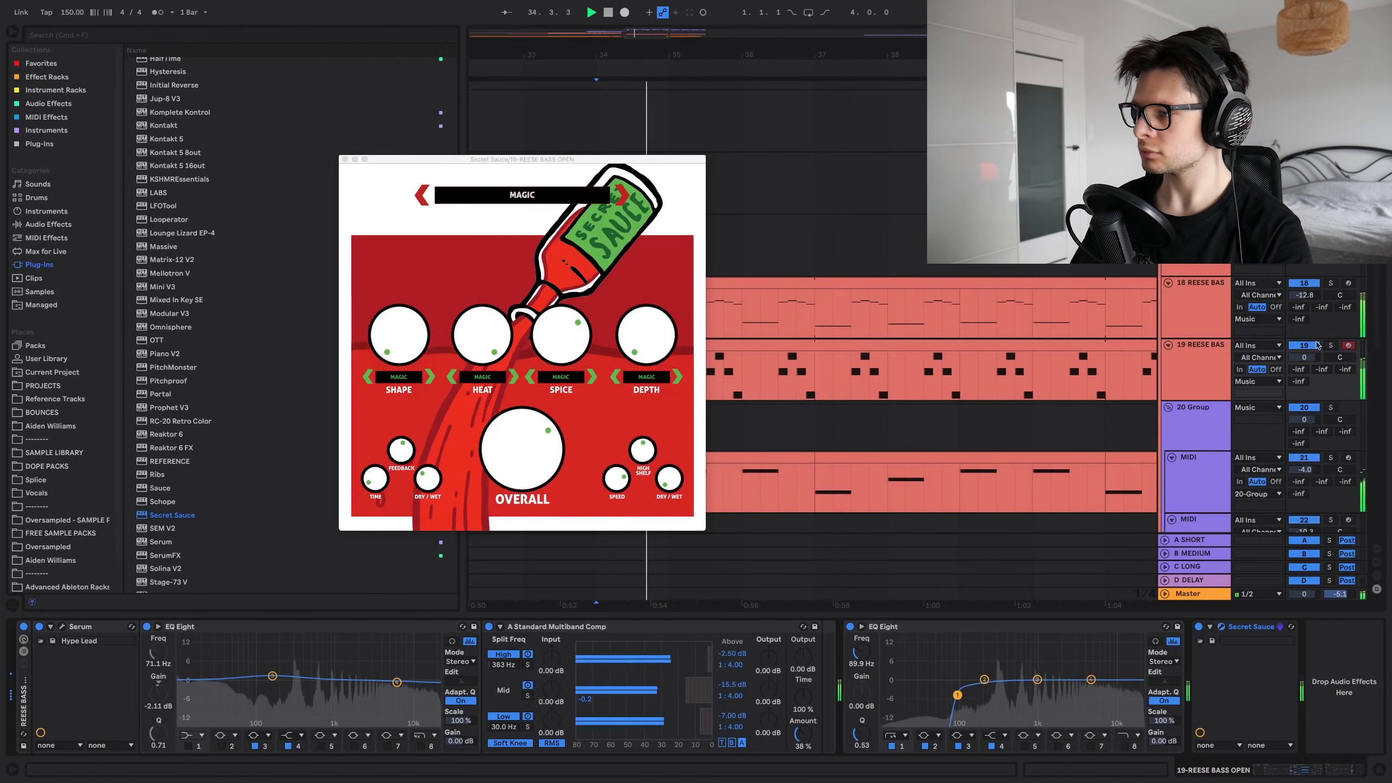
# Step: Close the Secret Sauce window on the Hype Lead track and return to the device after checking the drop's clips
pyautogui.click(345, 159)
pyautogui.moveTo(860, 367); pyautogui.dragTo(836, 231)
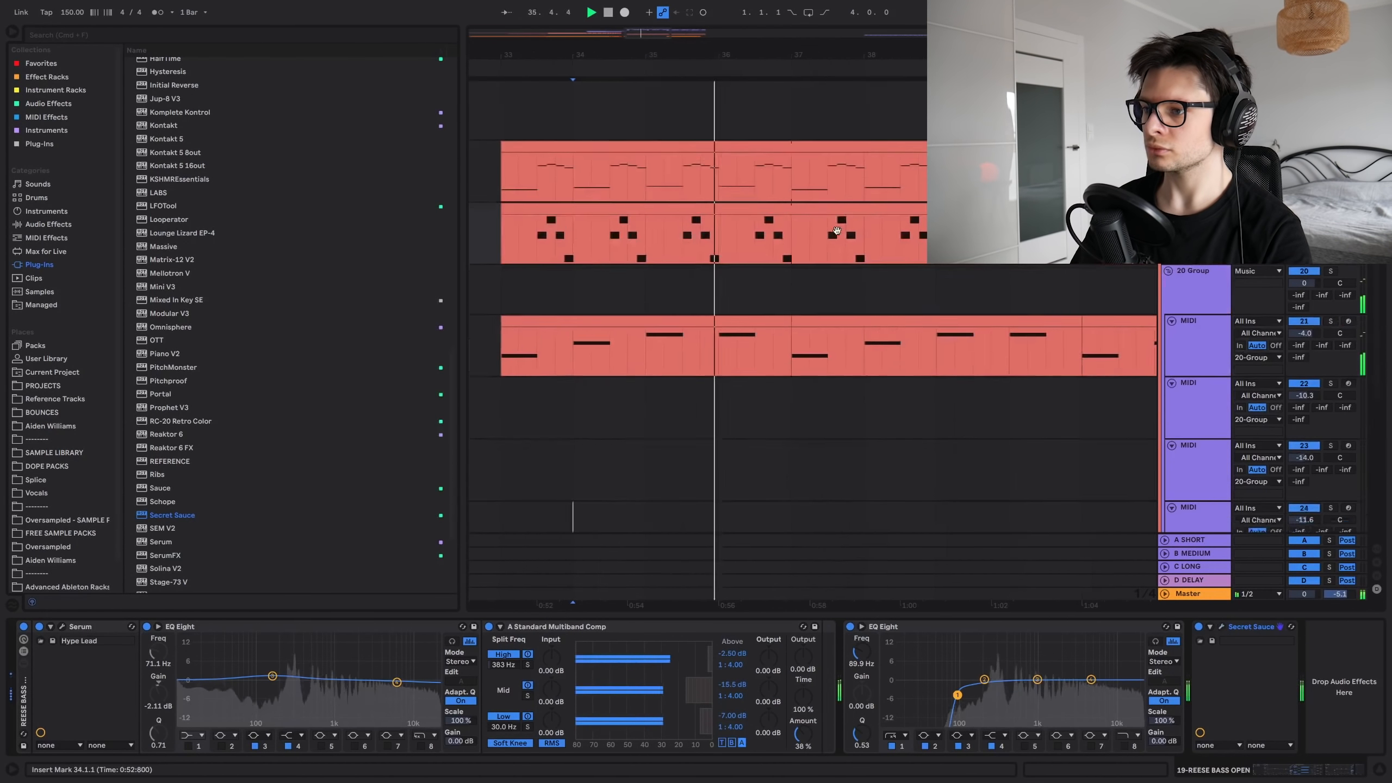
pyautogui.click(1222, 627)
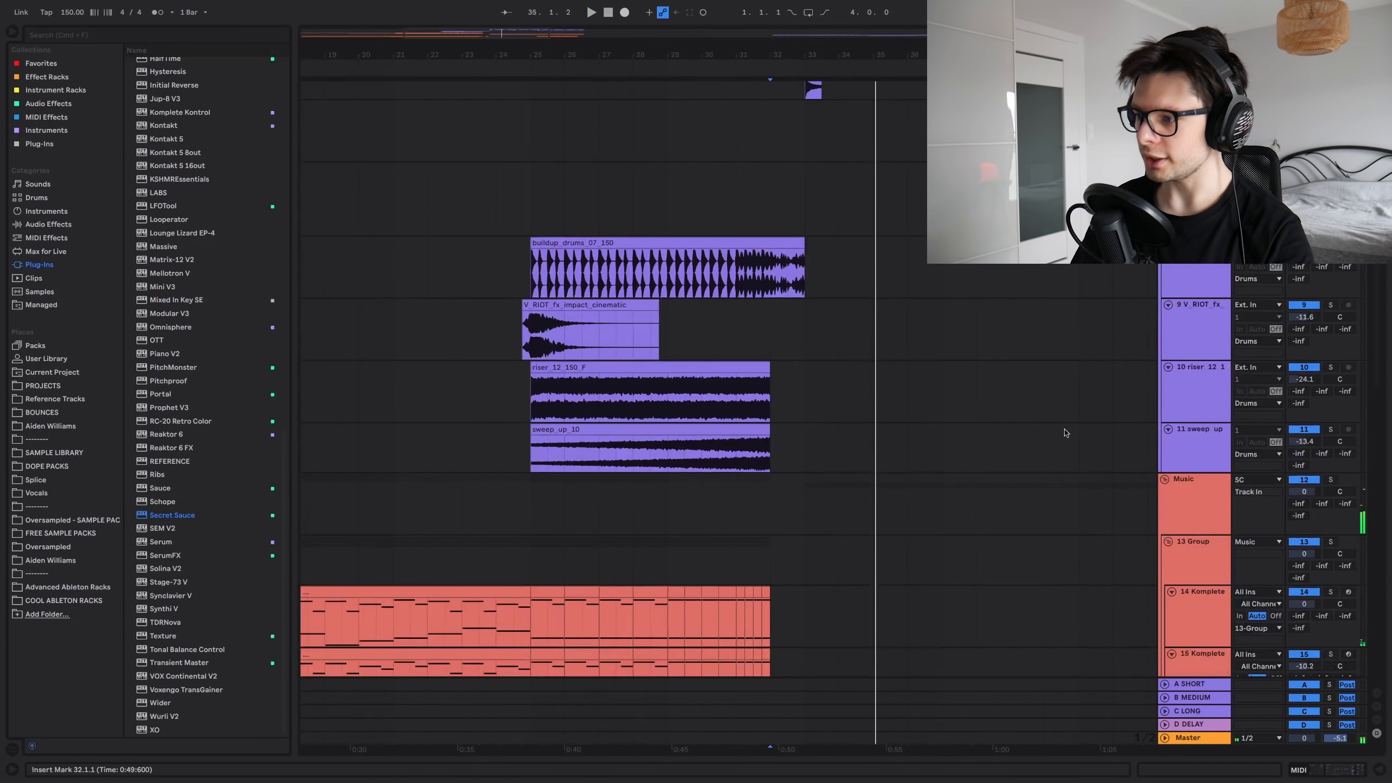
# Step: Place the Oversampled_GALAXY_reversed_01_kick sample on a new audio track below sweep_up, ending exactly at bar 33
pyautogui.click(1111, 434)
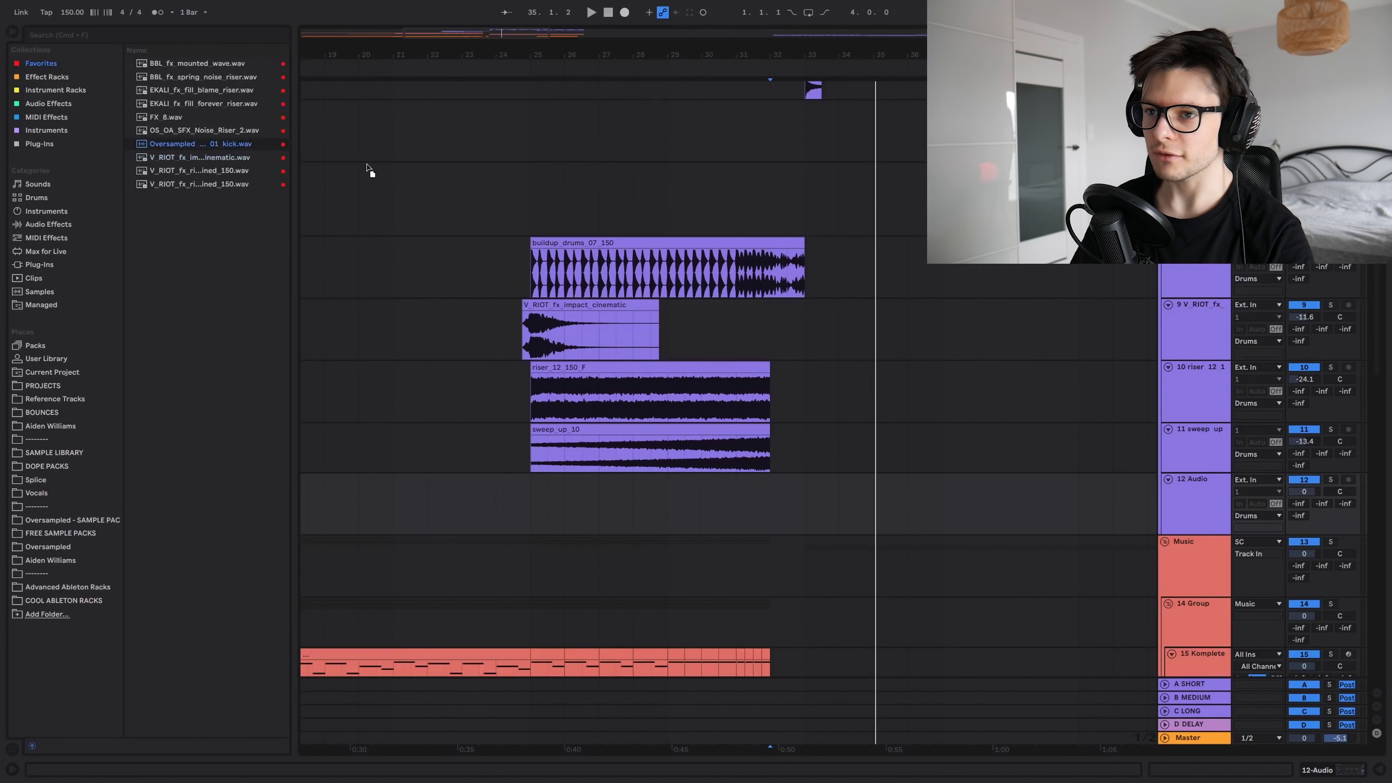
pyautogui.moveTo(827, 496)
pyautogui.mouseDown()
pyautogui.moveTo(776, 498)
pyautogui.moveTo(792, 488)
pyautogui.moveTo(831, 505)
pyautogui.mouseUp()
pyautogui.scroll(5, 751, 496)
pyautogui.scroll(2, 750, 495)
pyautogui.scroll(3, 831, 505)
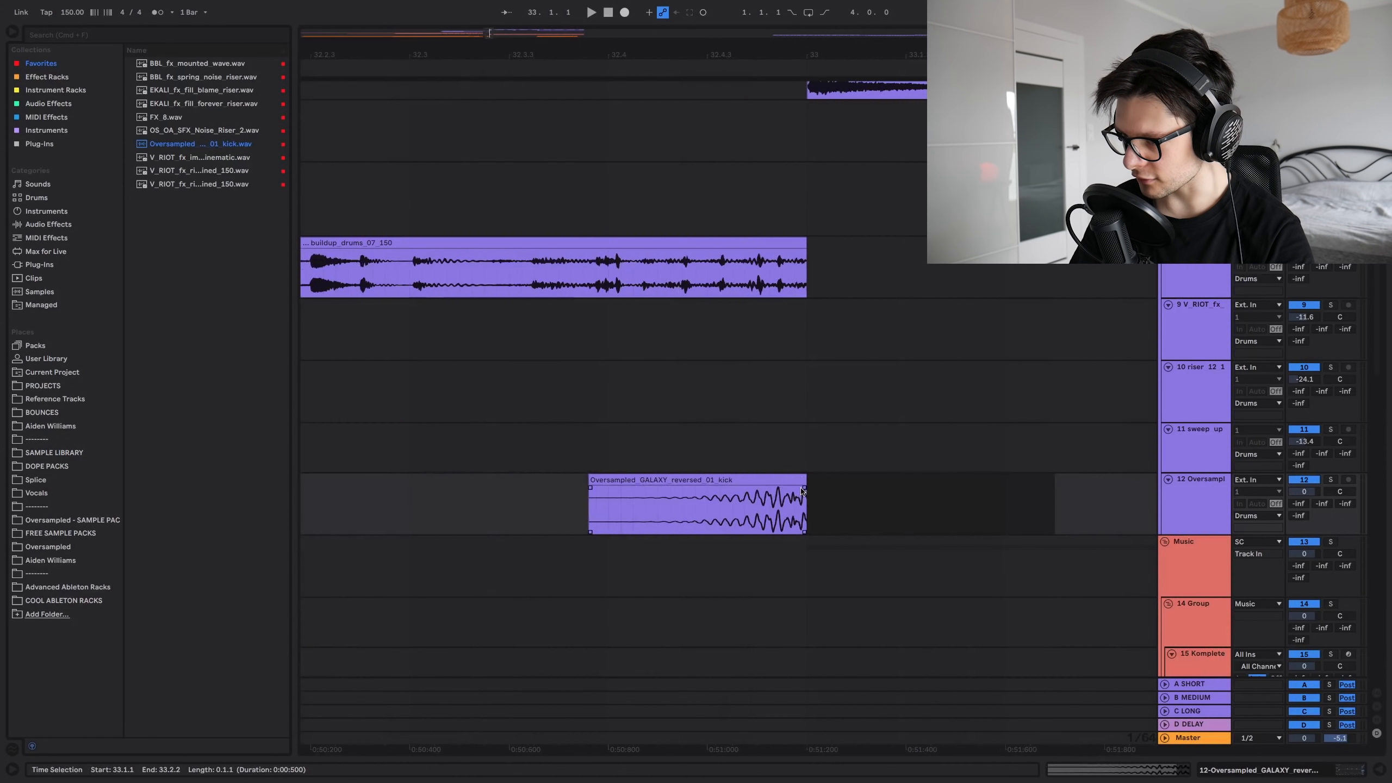
# Step: Play the transition into the drop and set the reversed kick track's volume to -5.3 dB
pyautogui.click(586, 516)
pyautogui.press('space')
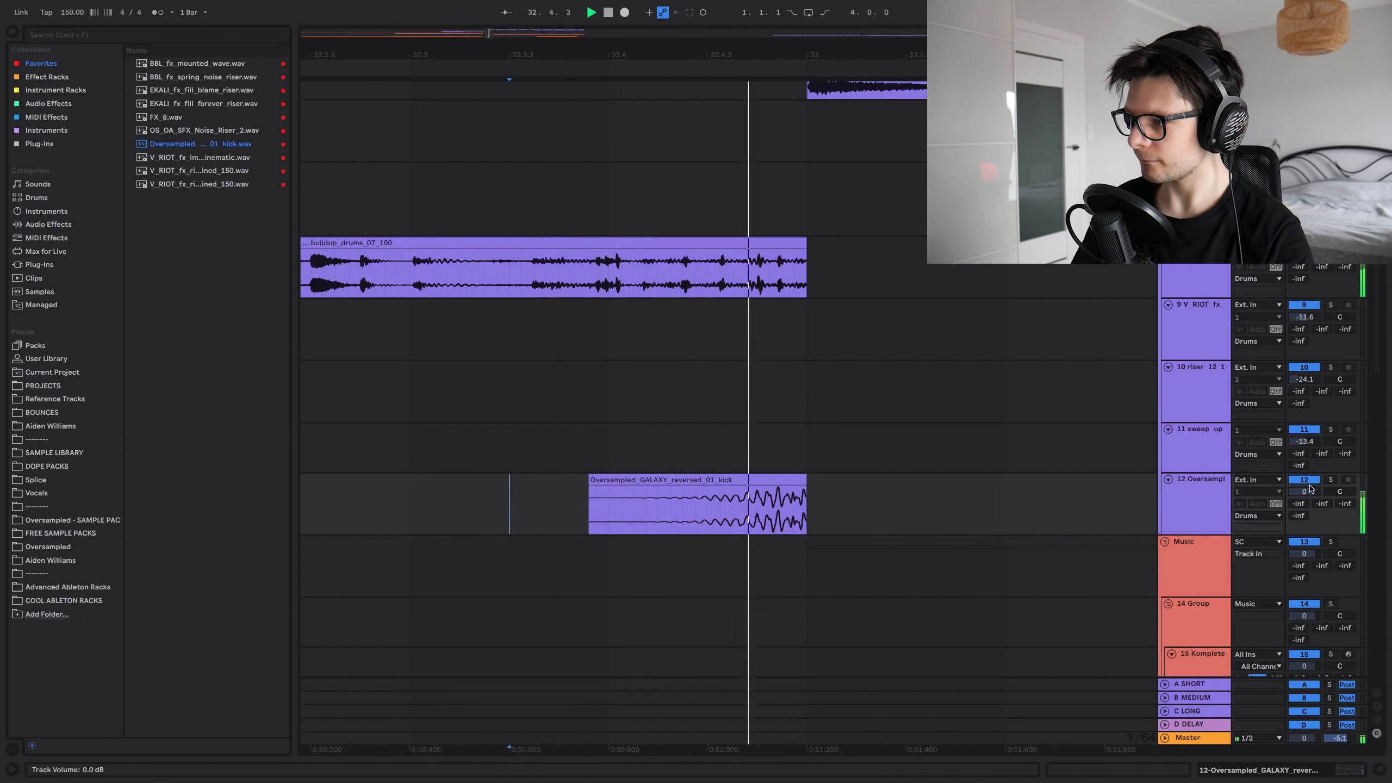
pyautogui.moveTo(1304, 492); pyautogui.dragTo(1304, 511)
pyautogui.press('space')
pyautogui.press('space')
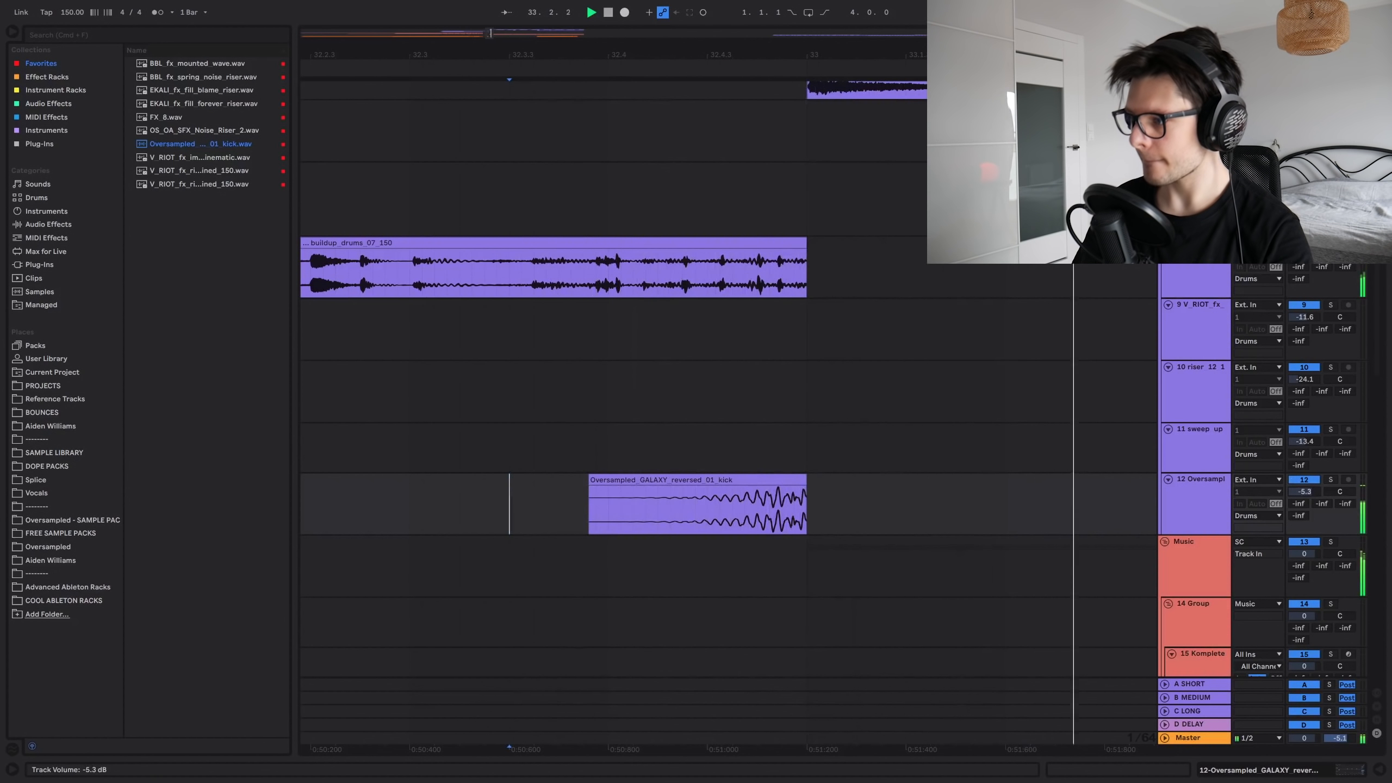
# Step: Duplicate the melodic REESE BASS track and delete the long low notes from the copy's first clip
pyautogui.scroll(-5, 959, 607)
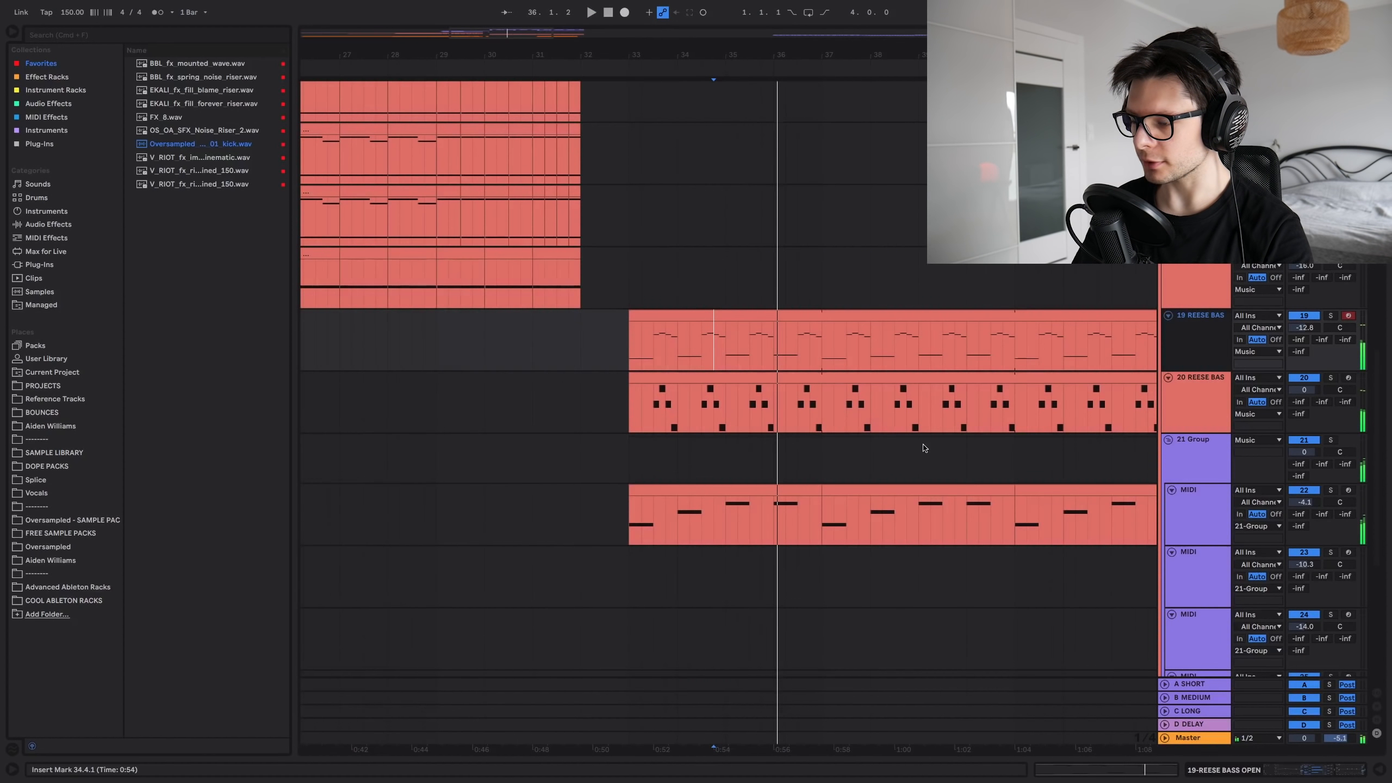
pyautogui.press('super+d')
pyautogui.hscroll(5, 822, 417)
pyautogui.doubleClick(811, 325)
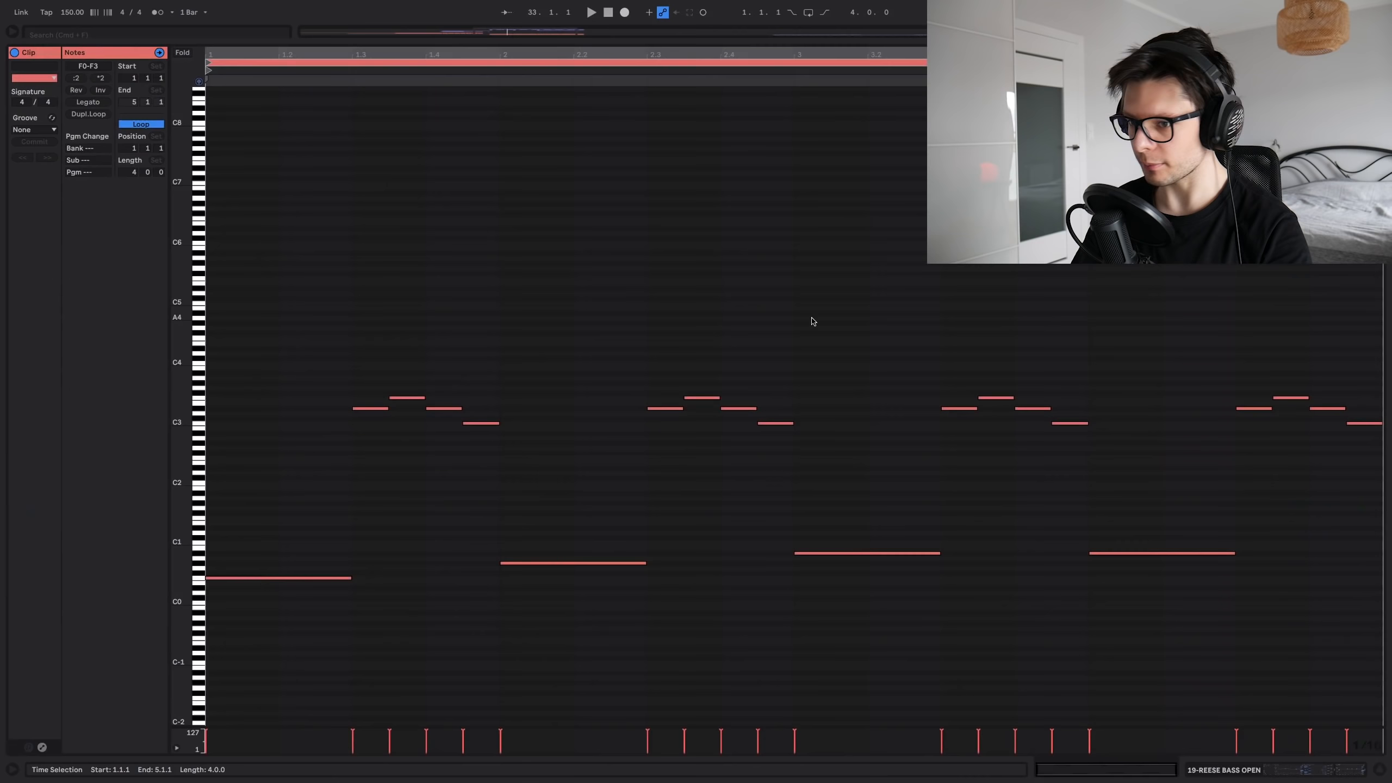
pyautogui.moveTo(291, 479); pyautogui.dragTo(1225, 615)
pyautogui.press('Delete')
pyautogui.hotkey('shift', 'Tab')
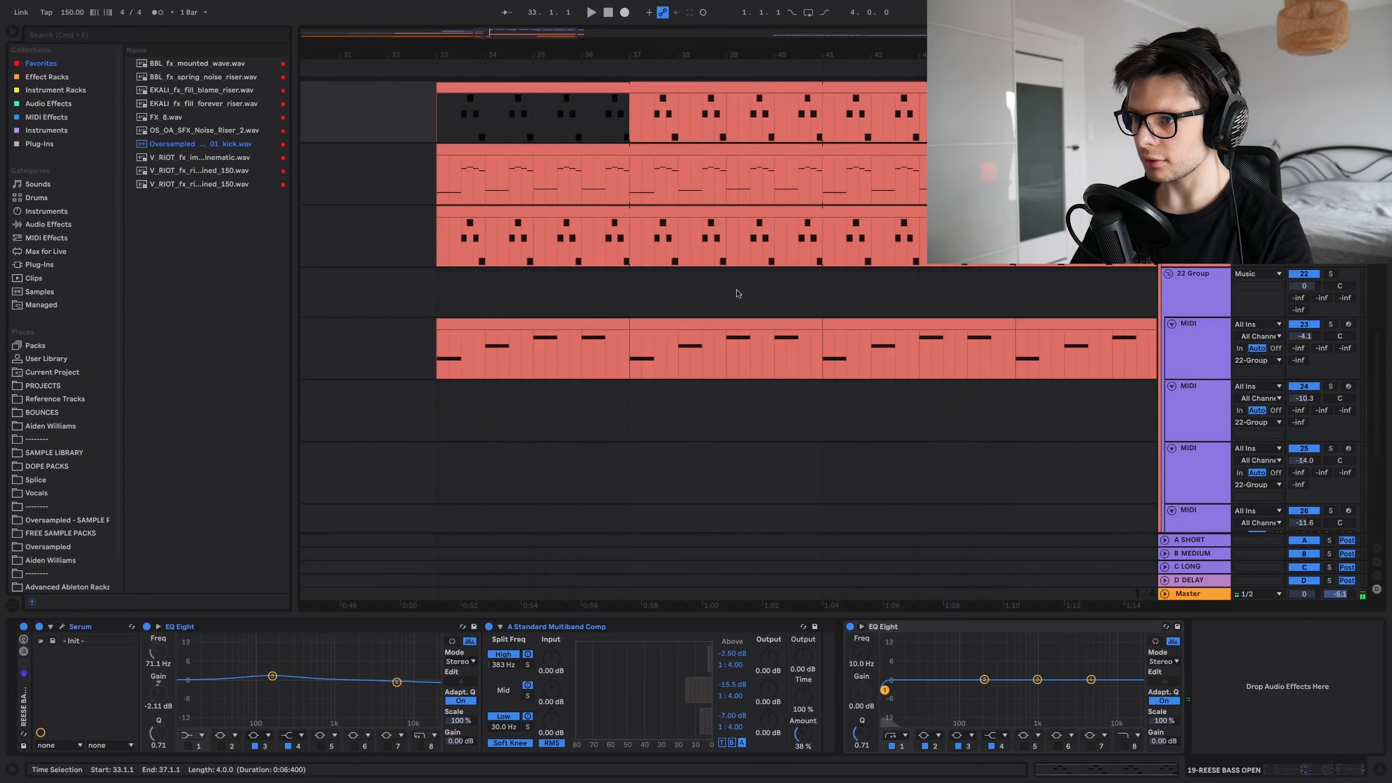
# Step: Strip the short upper notes from the other reese bass clip, keeping only its four long low notes
pyautogui.doubleClick(681, 145)
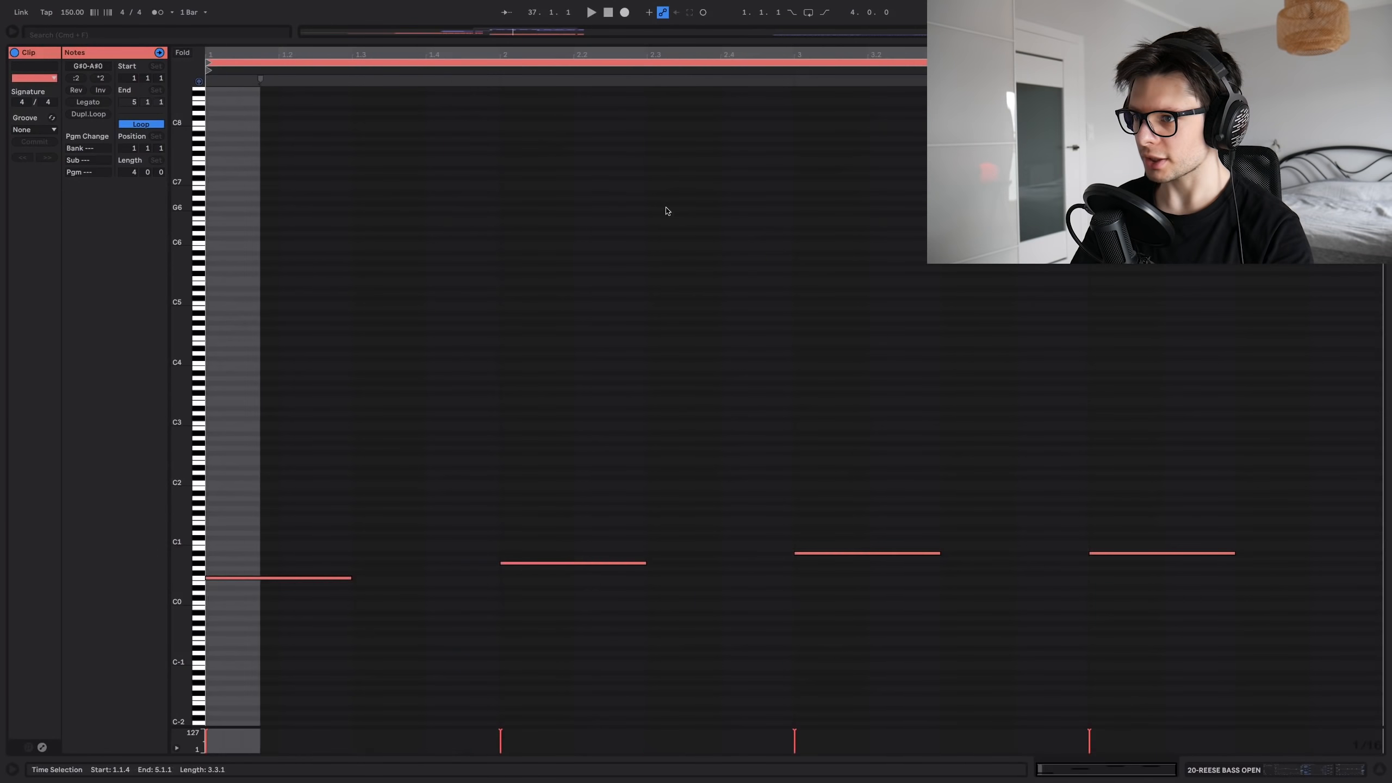
pyautogui.hotkey('shift', 'Tab')
pyautogui.scroll(4, 669, 211)
# Step: Solo the long-note REESE BASS track and cut 3.60 dB at 3.59 kHz in its last EQ Eight
pyautogui.click(1332, 282)
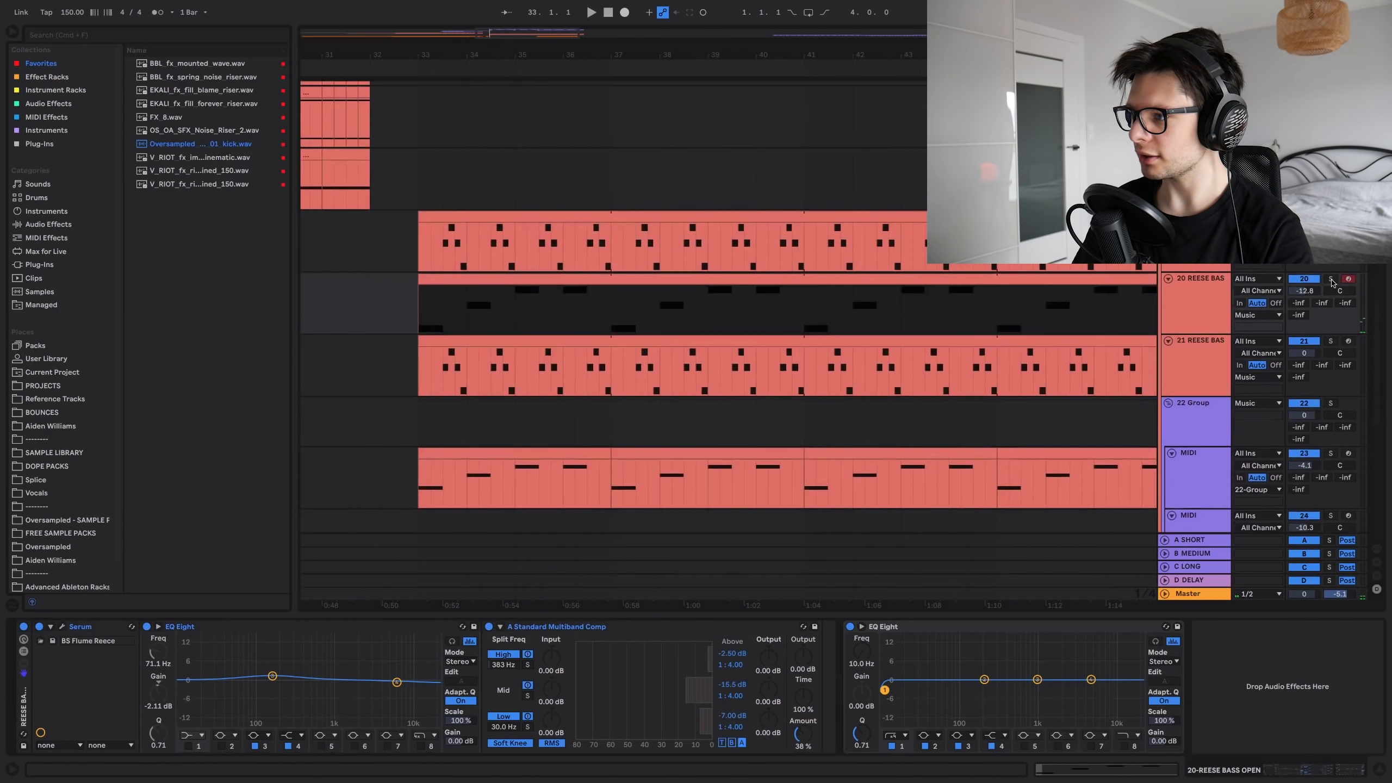
pyautogui.press('space')
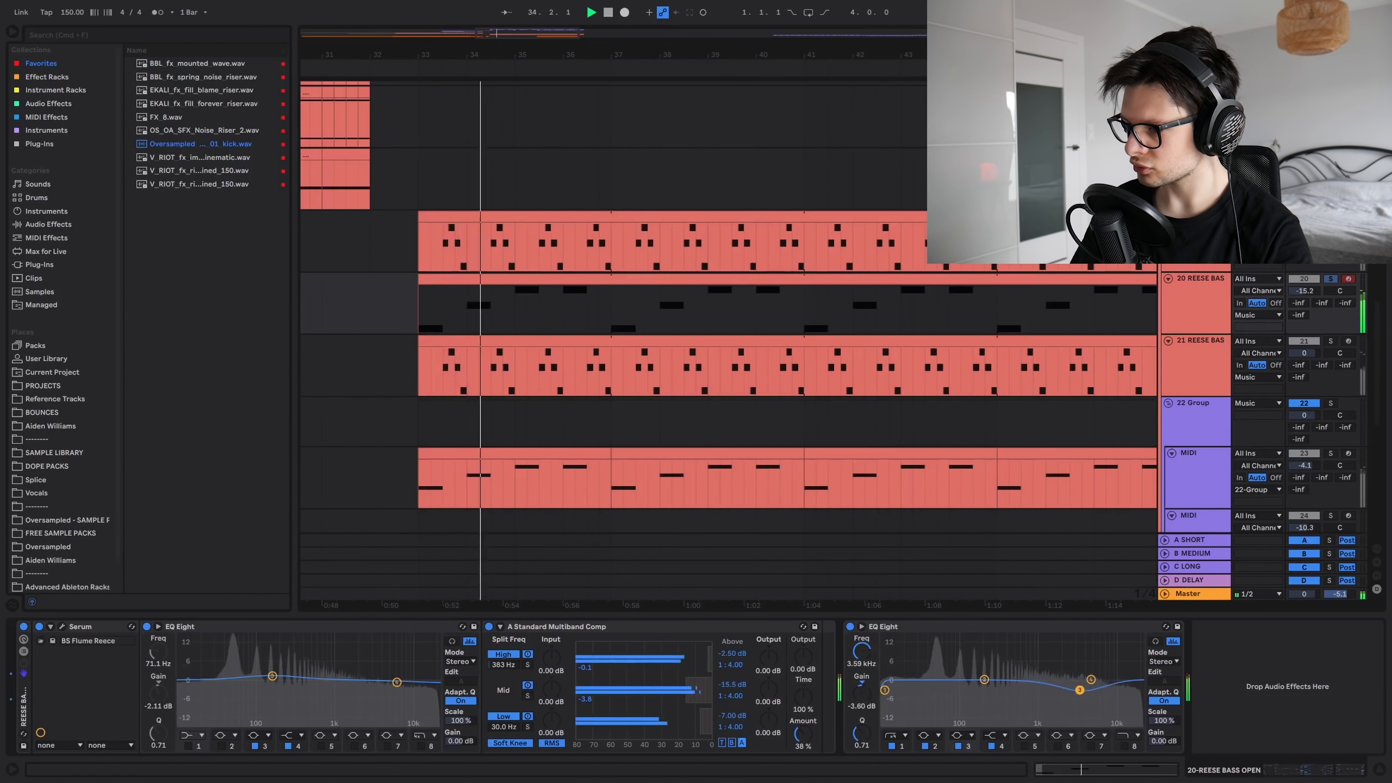
pyautogui.moveTo(1087, 661); pyautogui.dragTo(1075, 692)
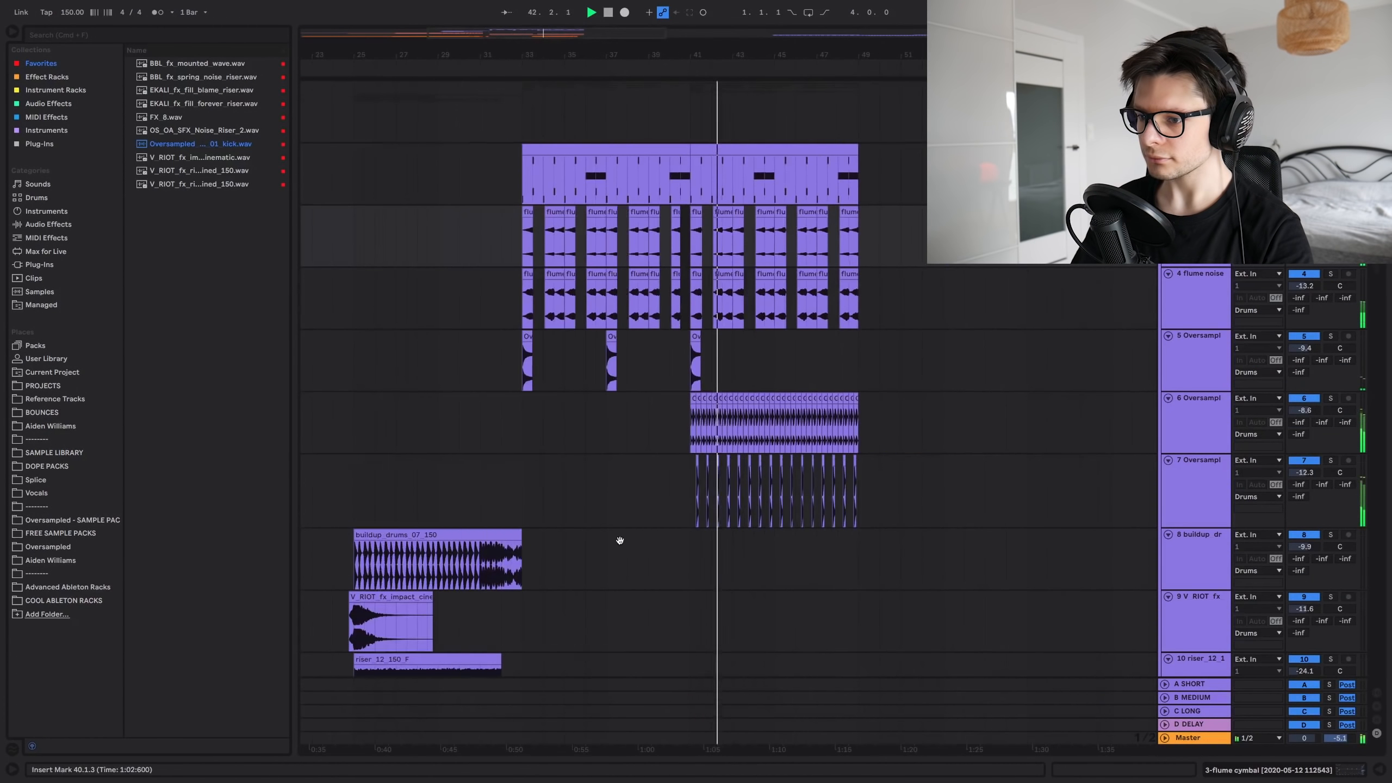
# Step: Copy the reversed kick clip to just before bar 41, play the transition, and set its track's volume to -7.7 dB
pyautogui.scroll(-3, 621, 543)
pyautogui.moveTo(557, 531); pyautogui.dragTo(694, 529)
pyautogui.press('super+d')
pyautogui.click(707, 481)
pyautogui.press('space')
pyautogui.press('space')
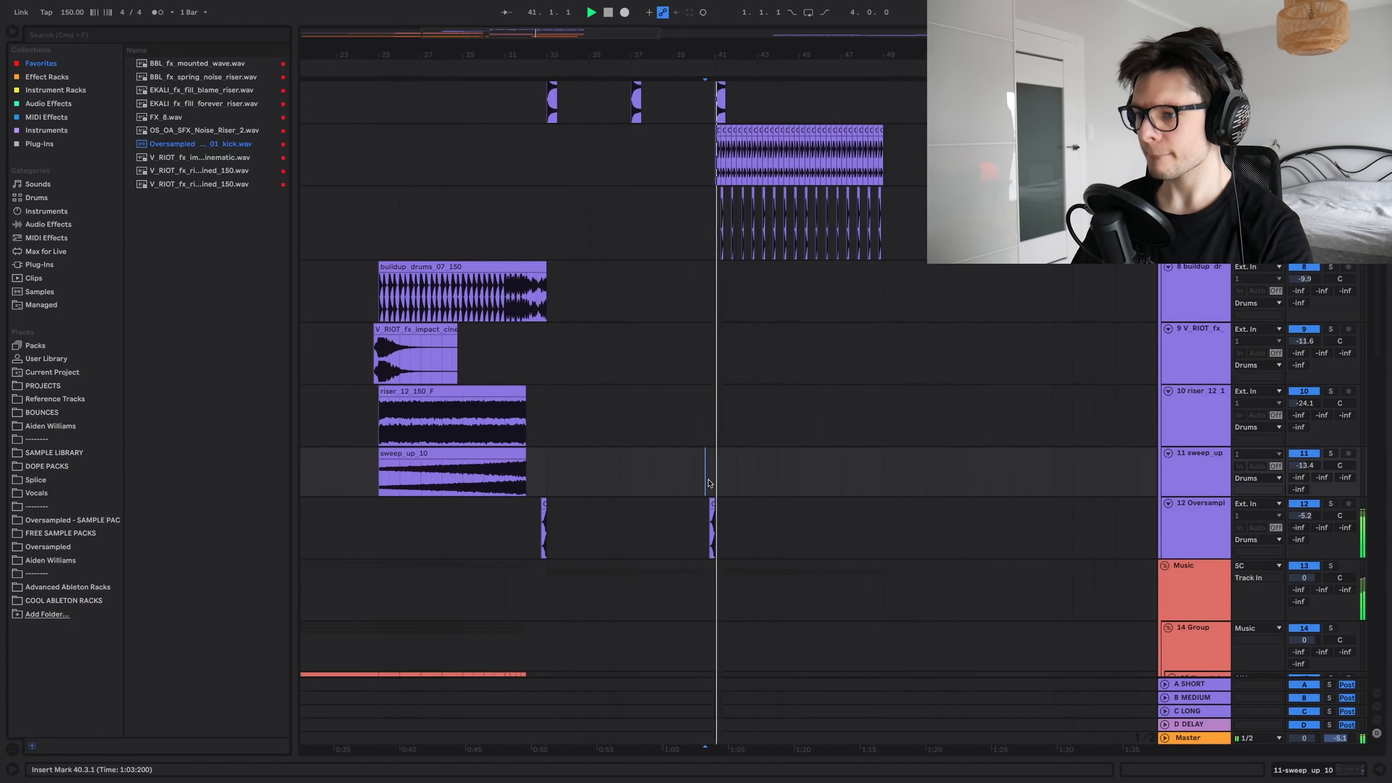
pyautogui.moveTo(1306, 516); pyautogui.dragTo(1305, 523)
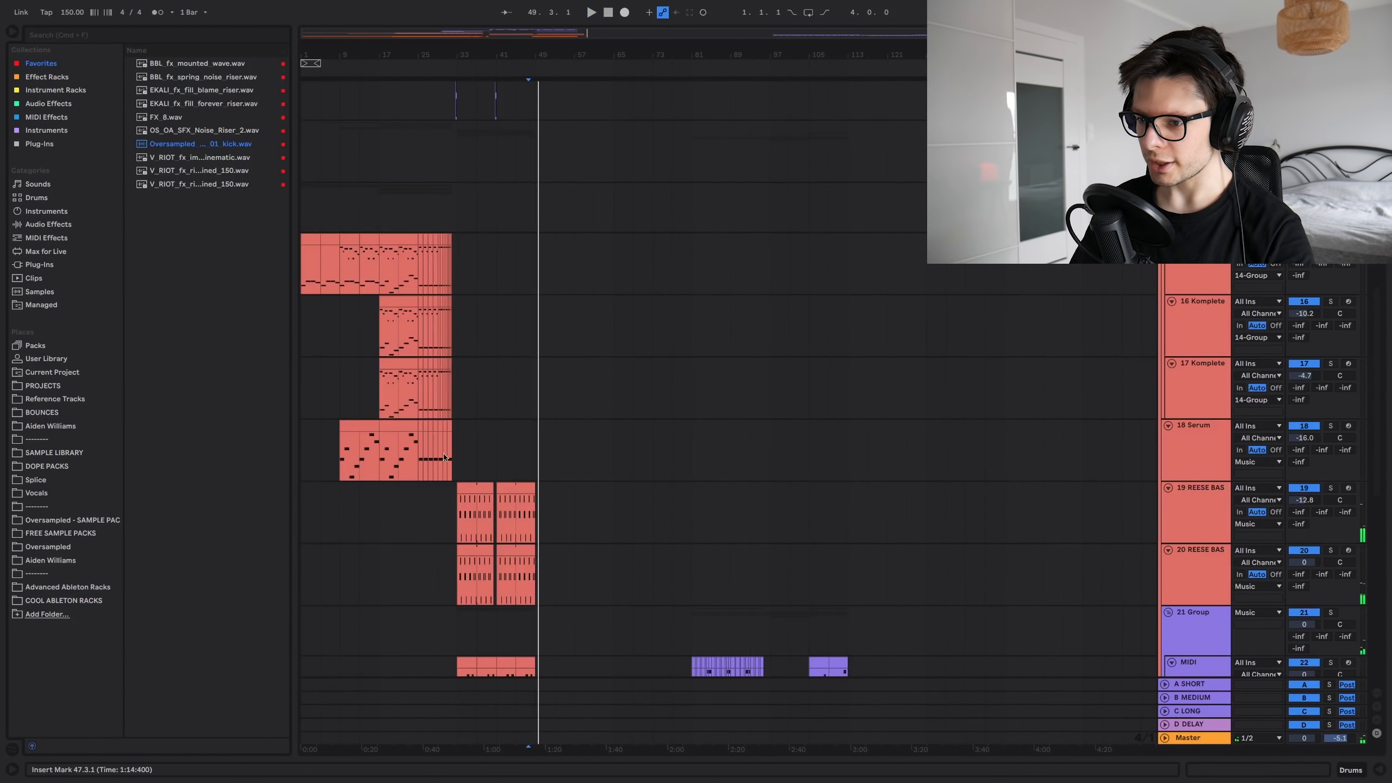
# Step: Insert an audio track below the reversed kick track and place OS_OA_SFX_Noise_Riser_2.wav on it at bar 8
pyautogui.scroll(12, 957, 612)
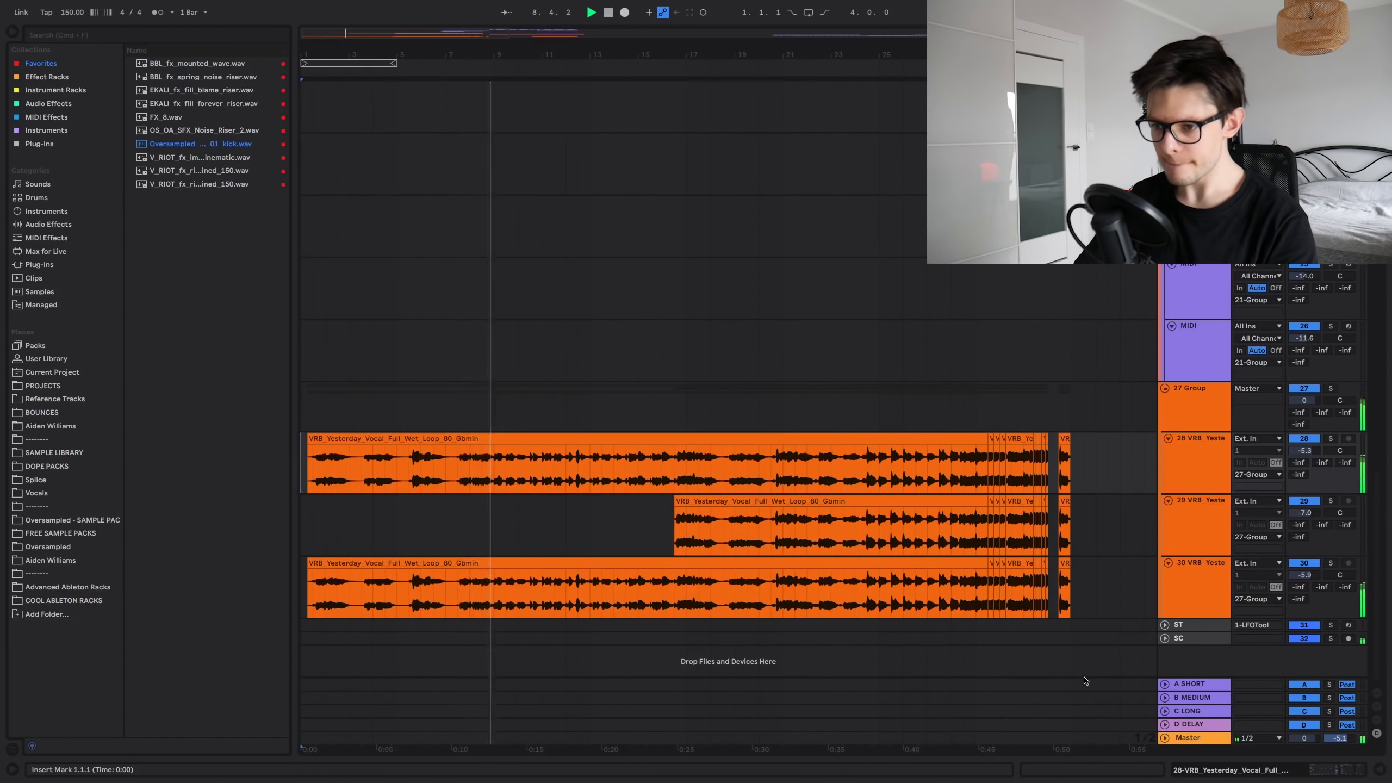
pyautogui.scroll(15, 786, 693)
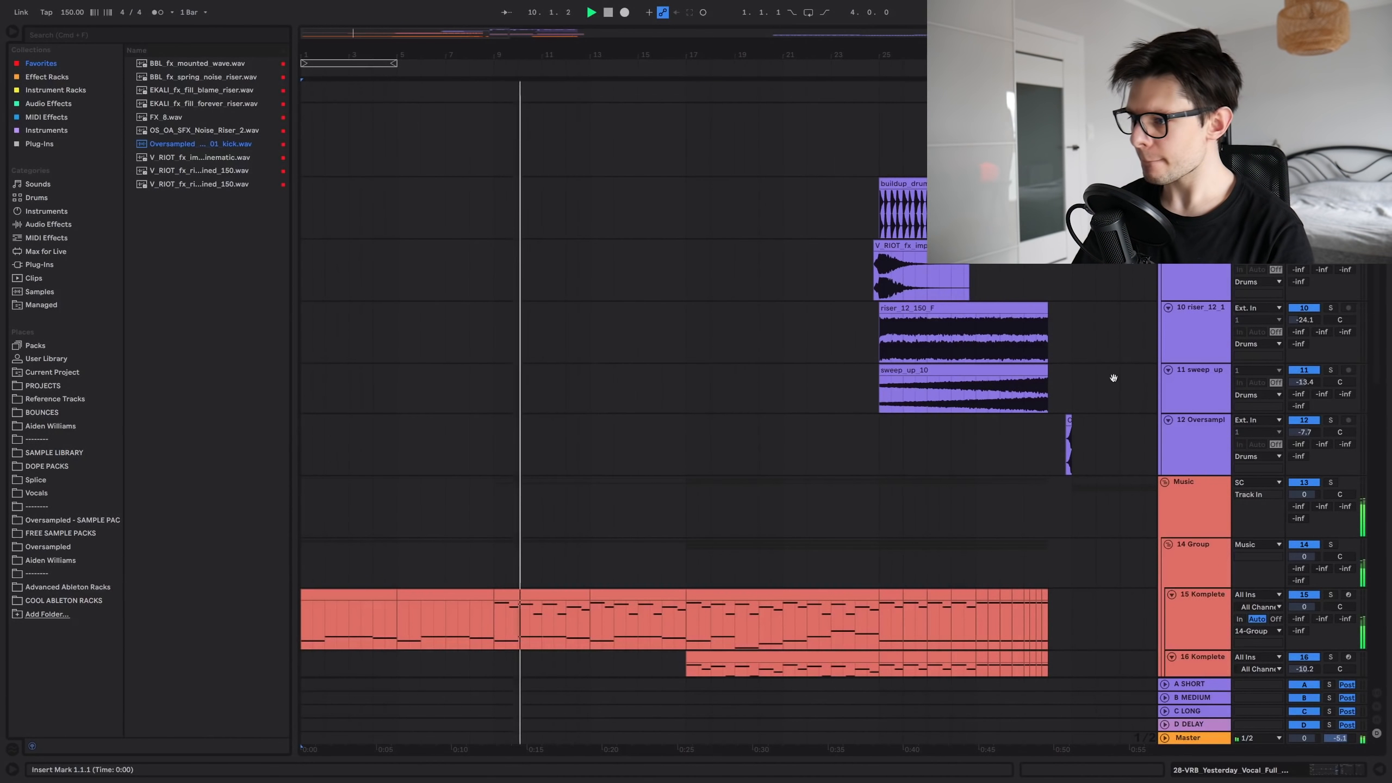
pyautogui.click(1181, 454)
pyautogui.press('super+t')
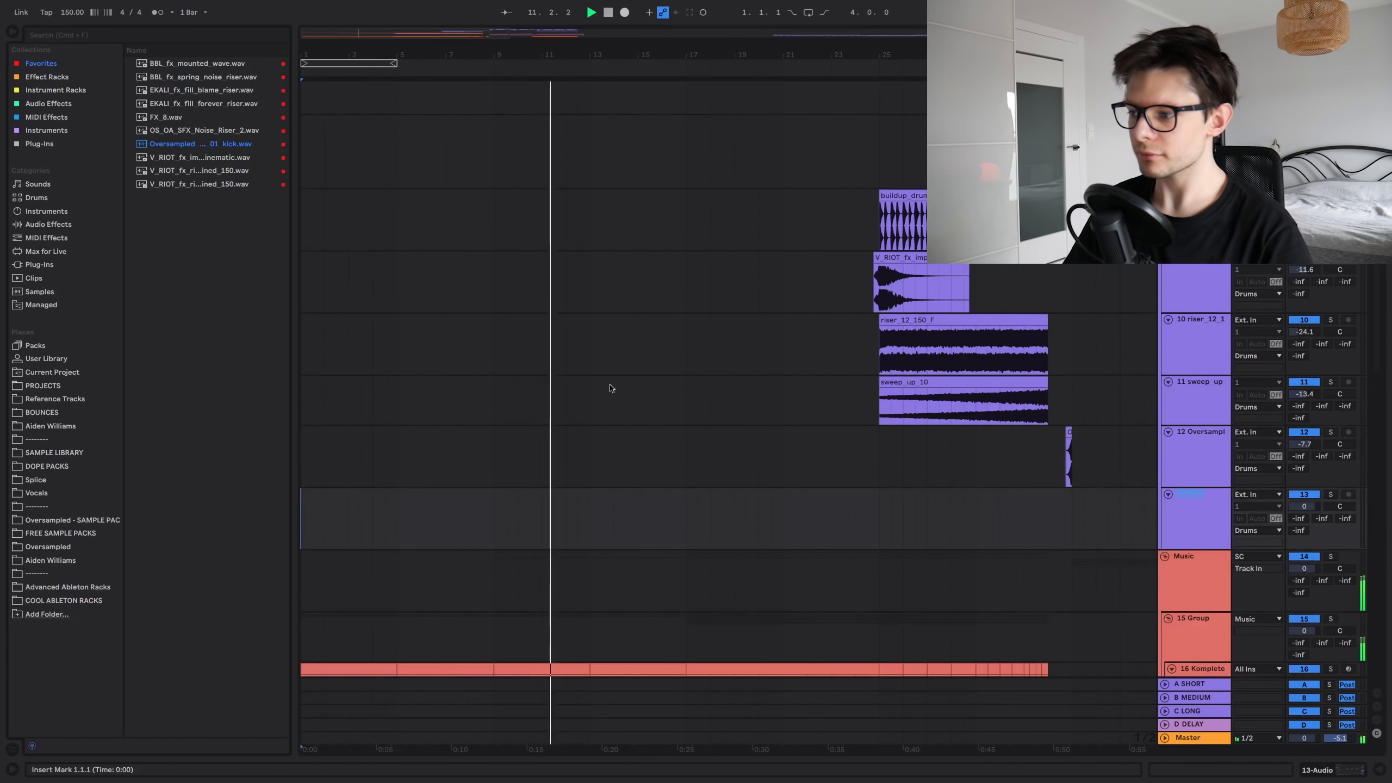
pyautogui.click(614, 458)
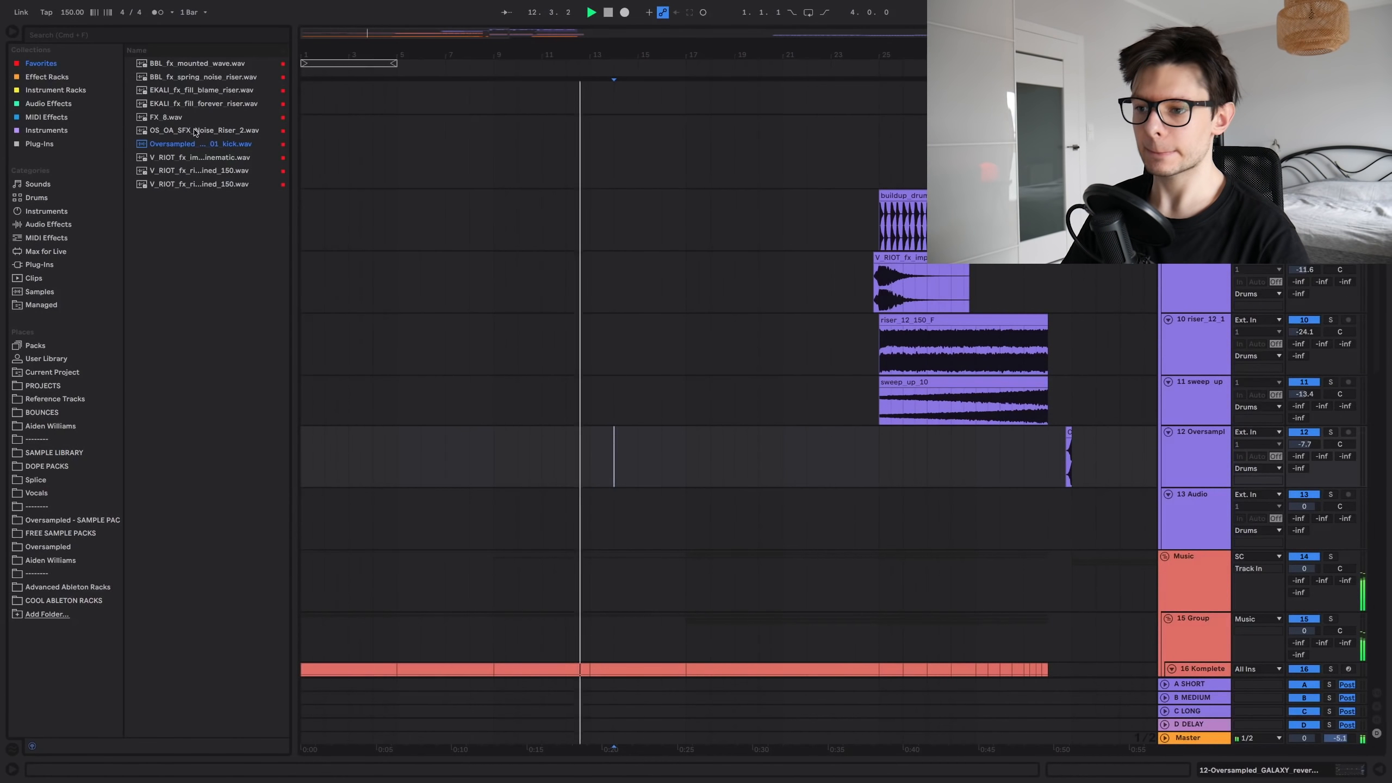
pyautogui.moveTo(189, 130); pyautogui.dragTo(470, 510)
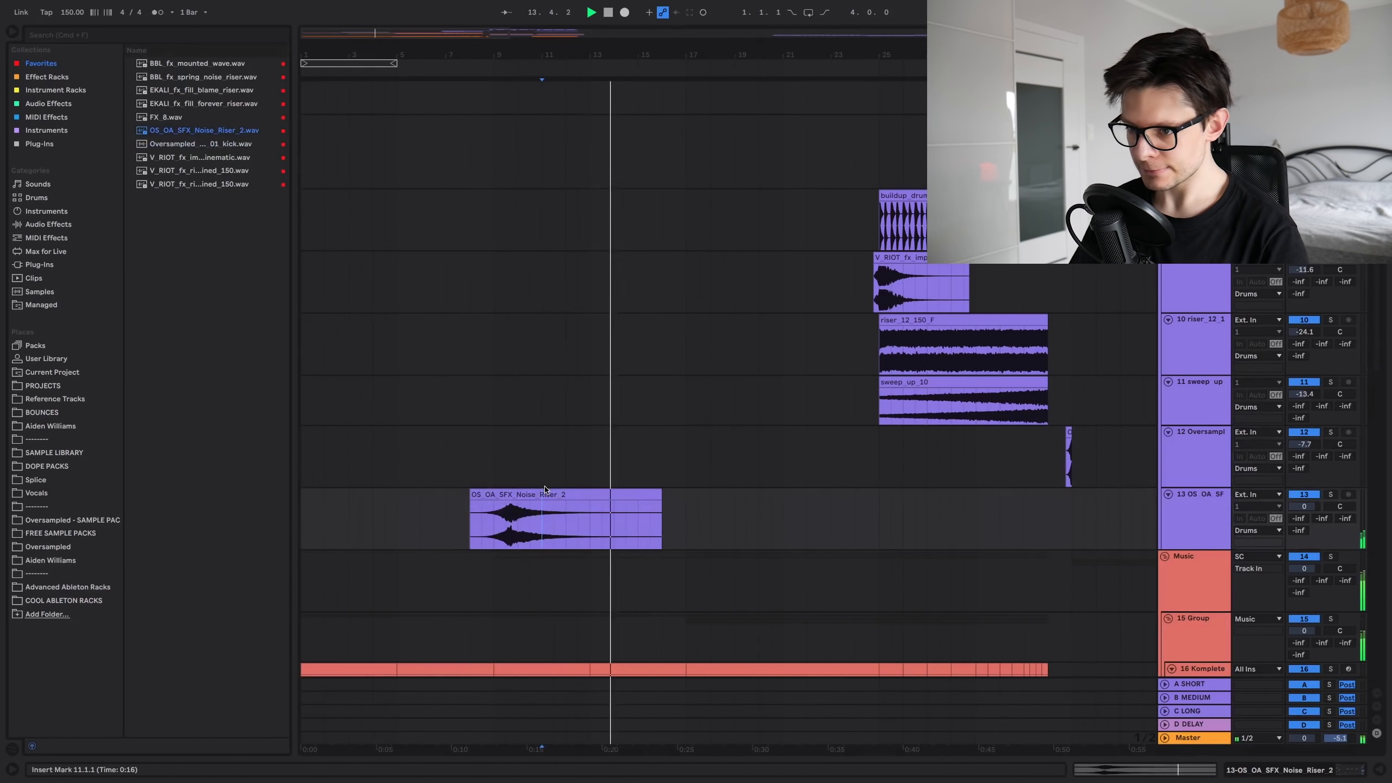
# Step: Unwarp the noise riser, shift it earlier so it peaks at bar 9, and place a copy starting at 15.3.1
pyautogui.doubleClick(485, 495)
pyautogui.hotkey('shift', 'Tab')
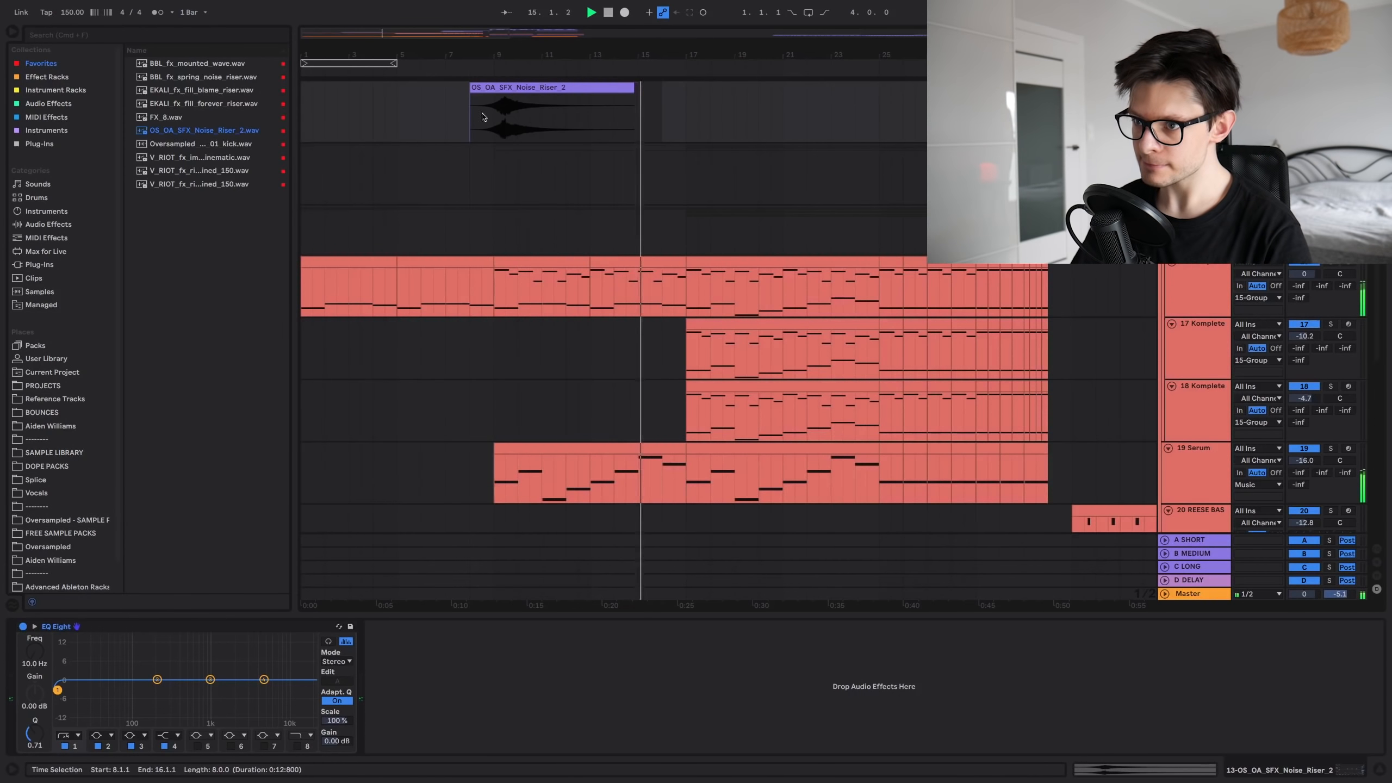
pyautogui.press('+')
pyautogui.press('+')
pyautogui.moveTo(574, 88); pyautogui.dragTo(546, 109)
pyautogui.moveTo(561, 122); pyautogui.dragTo(637, 295)
pyautogui.scroll(-5, 438, 301)
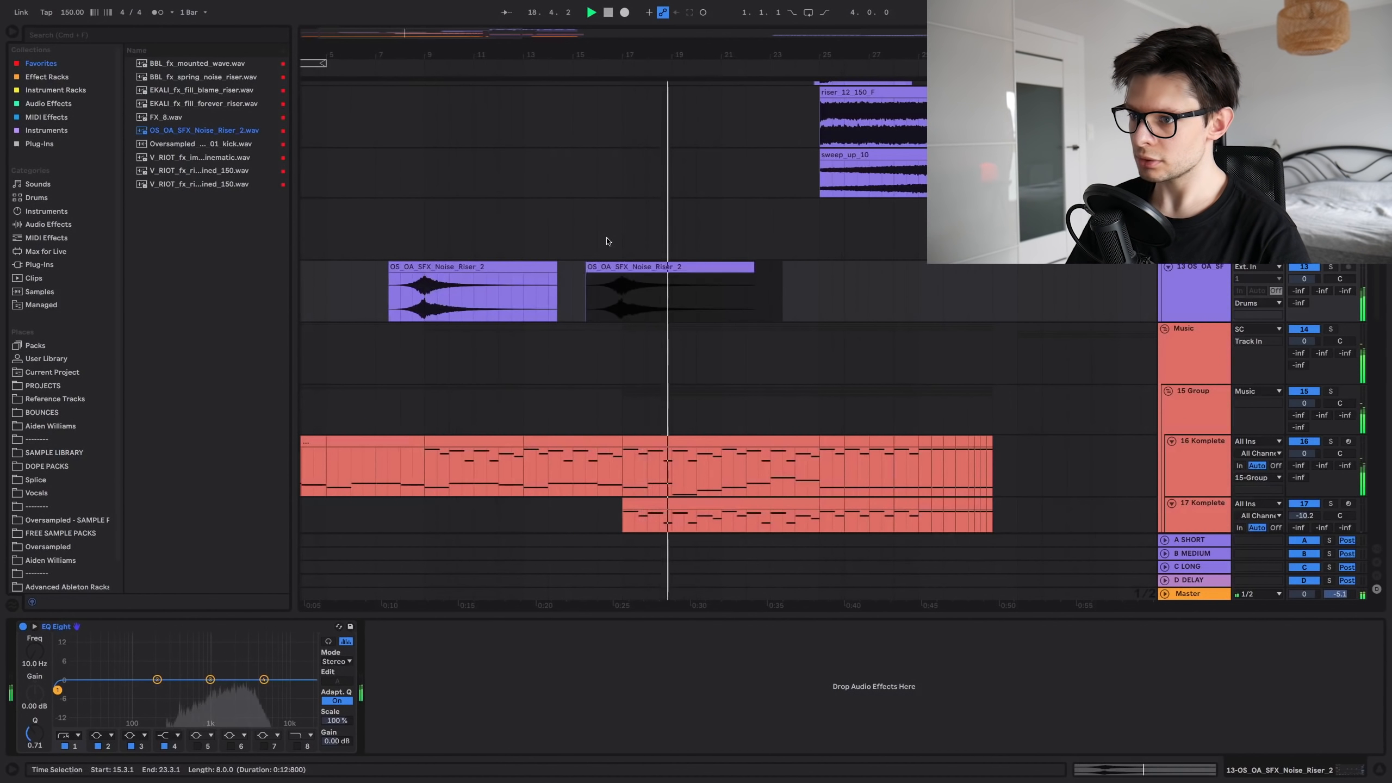
# Step: Set the noise riser track's volume to -10.2 dB
pyautogui.click(608, 241)
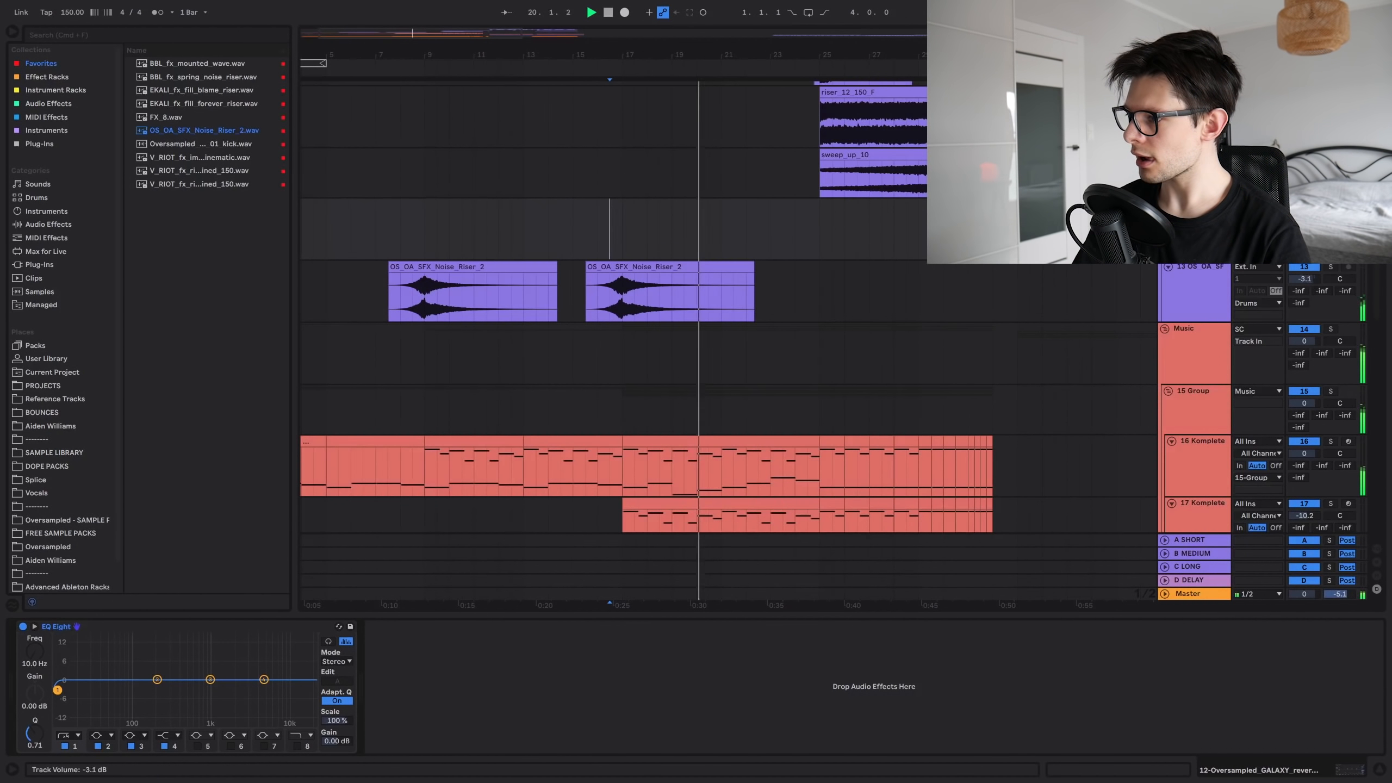
pyautogui.moveTo(796, 263); pyautogui.dragTo(712, 274)
pyautogui.moveTo(704, 394); pyautogui.dragTo(649, 474)
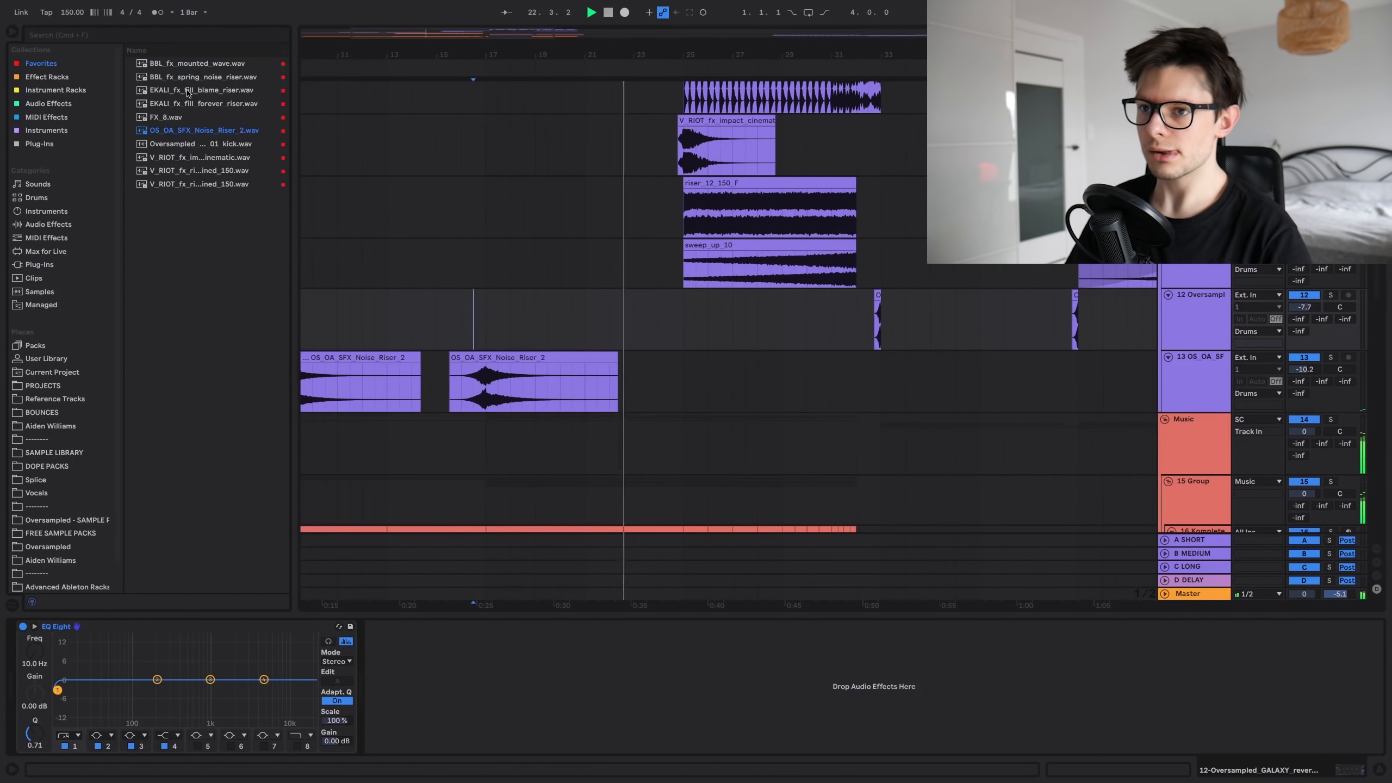
# Step: Place BBL_fx_spring_noise_riser.wav after the two noise risers on their track and turn off its warping
pyautogui.moveTo(196, 80); pyautogui.dragTo(652, 381)
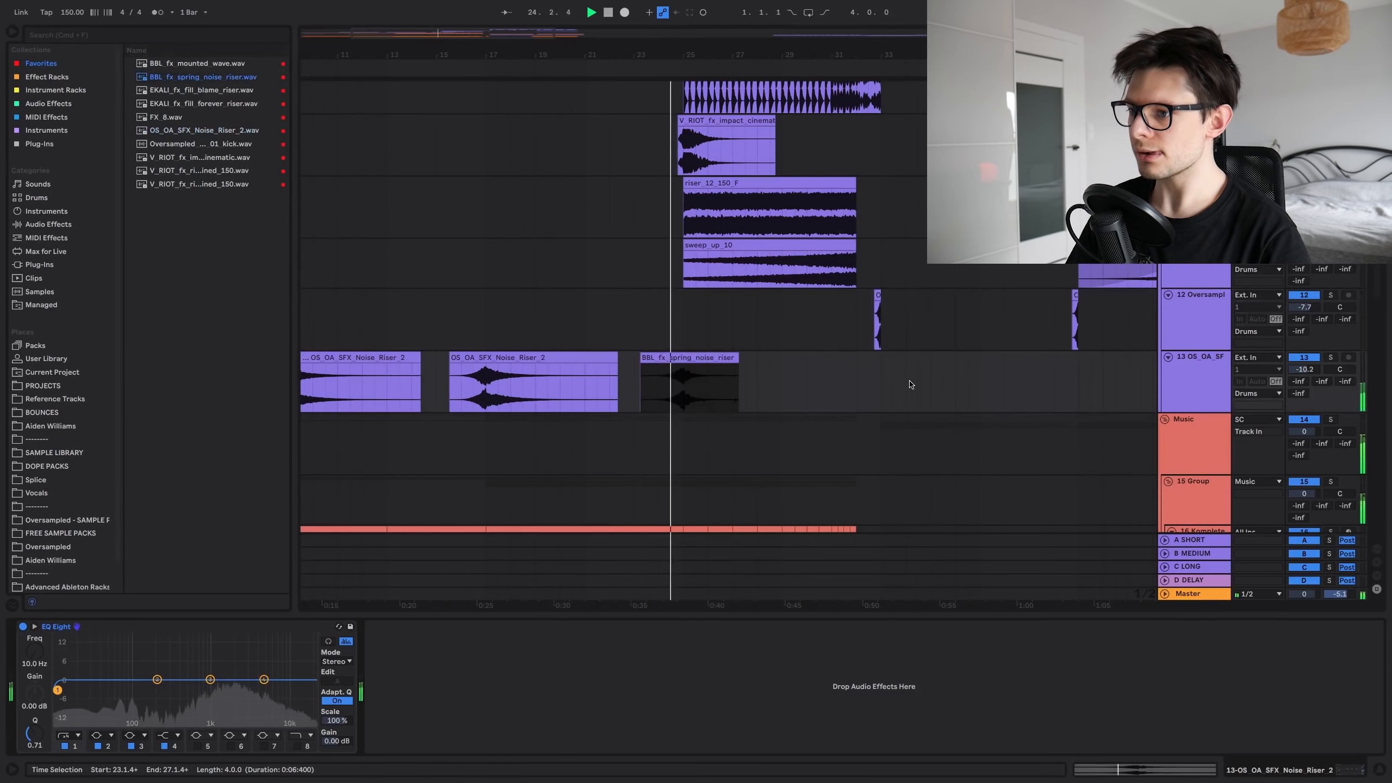
pyautogui.doubleClick(691, 357)
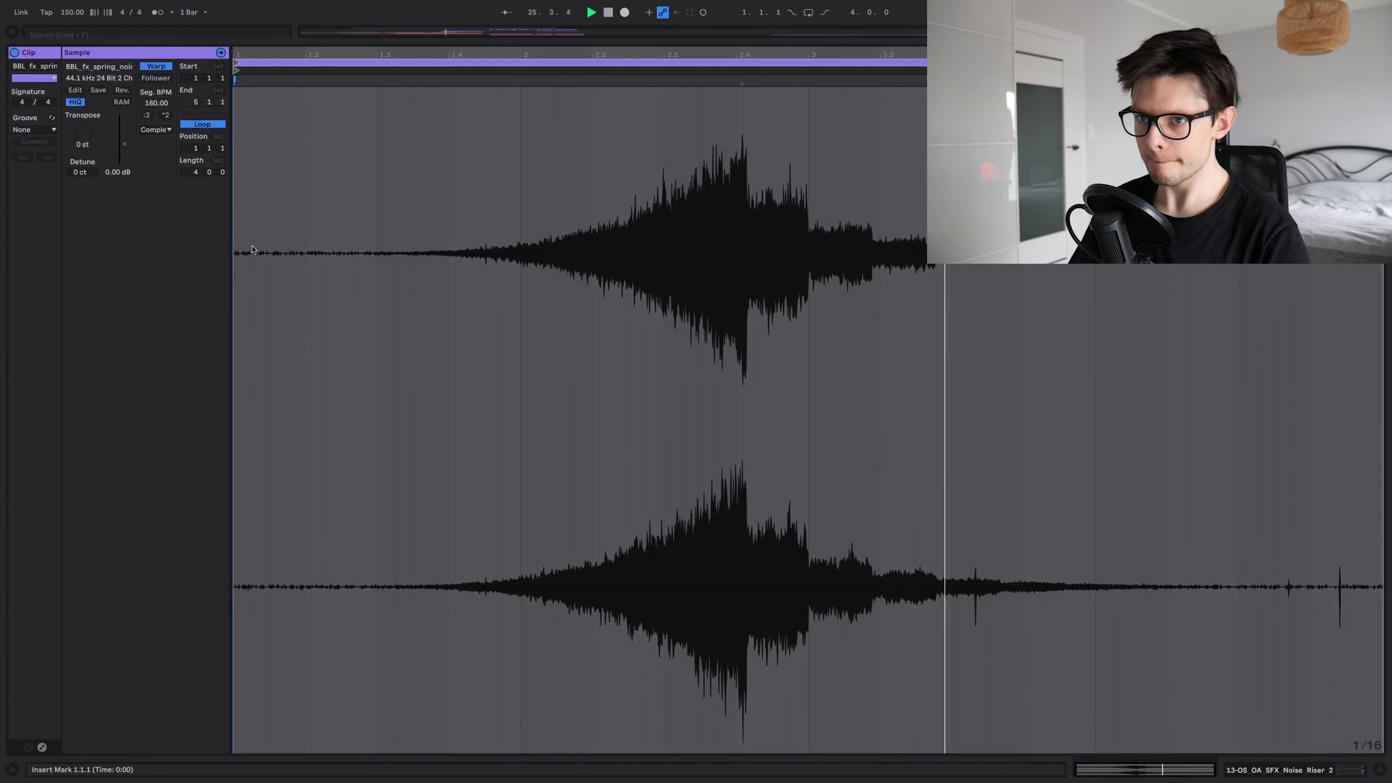
pyautogui.click(156, 66)
pyautogui.hotkey('shift', 'Tab')
# Step: Shift the spring noise riser slightly so its peak lands on bar 25 and set the track's volume to -16.3 dB
pyautogui.scroll(6, 780, 224)
pyautogui.scroll(5, 549, 308)
pyautogui.click(651, 350)
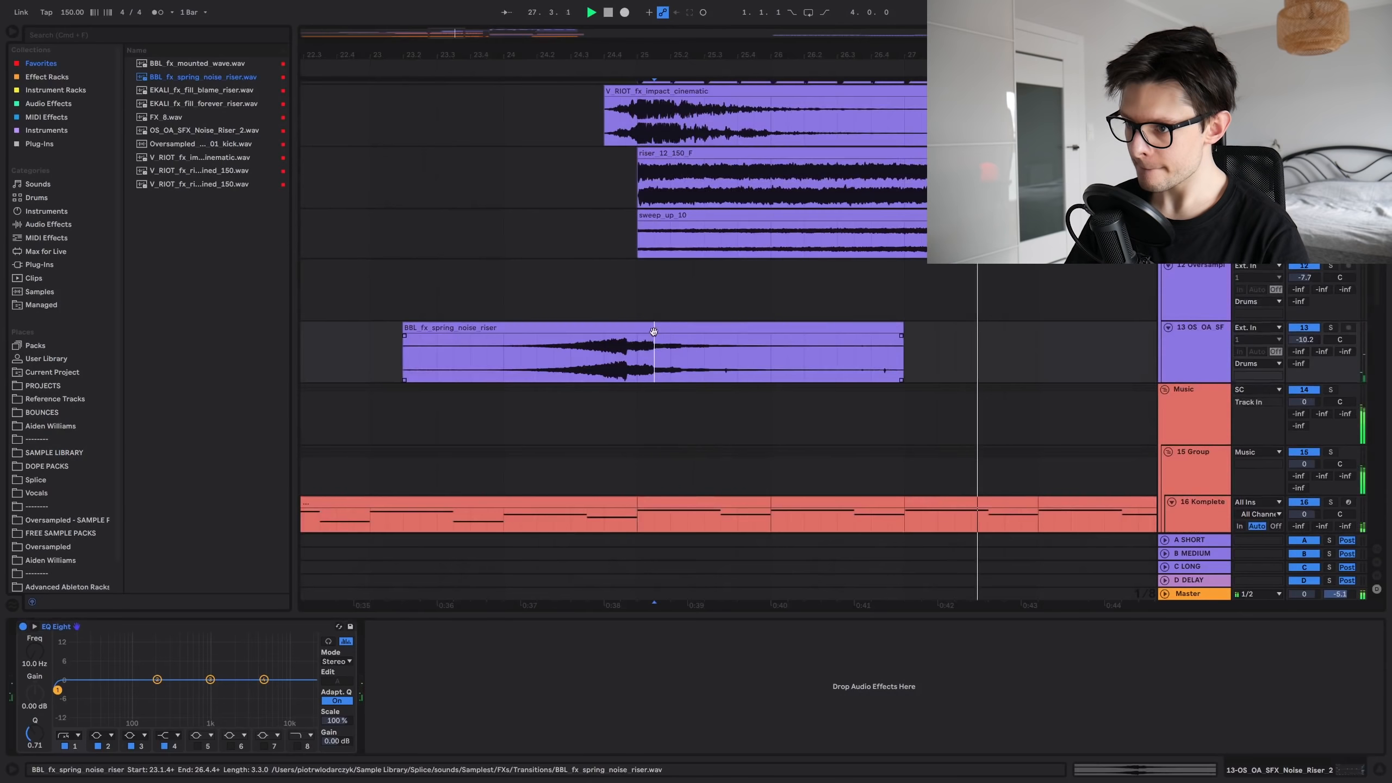
pyautogui.moveTo(649, 328); pyautogui.dragTo(658, 339)
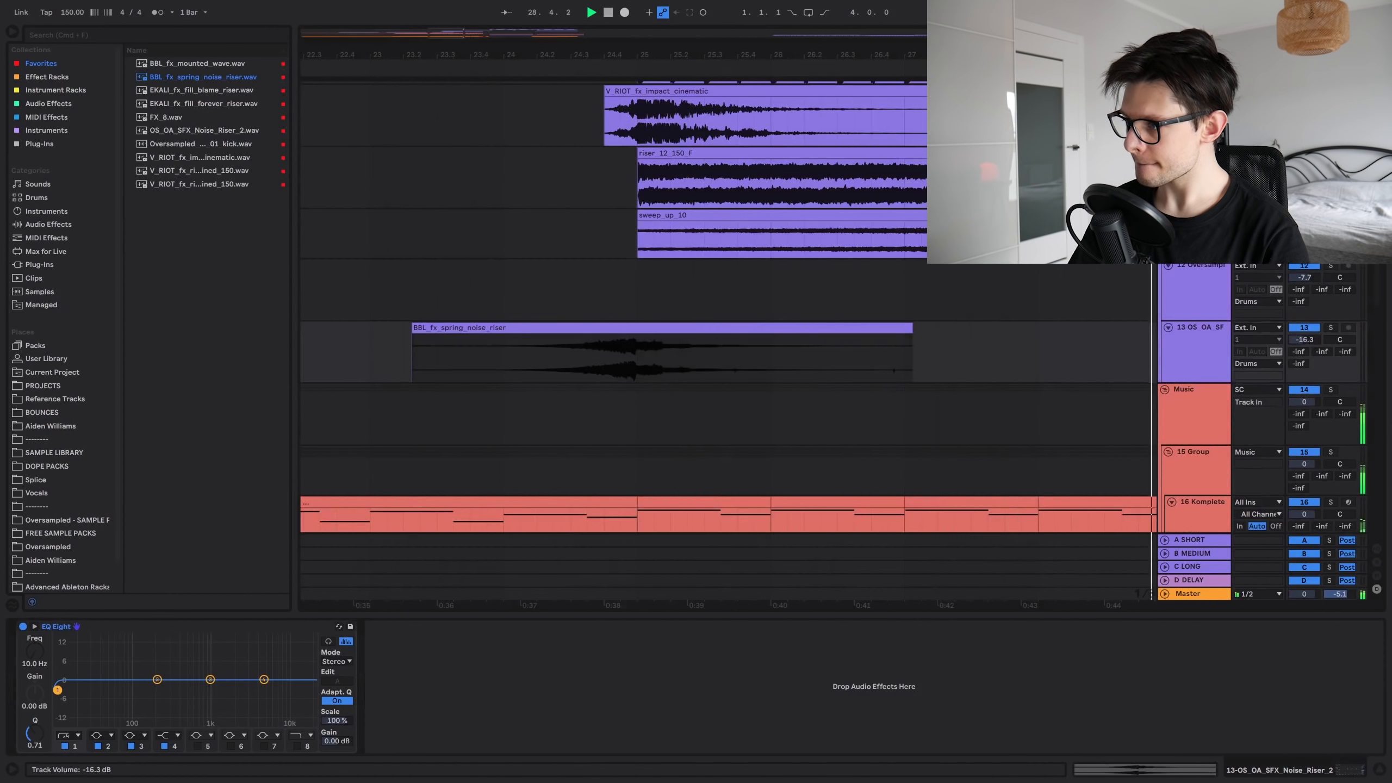
# Step: Play through the buildup with the new risers, checking the effects tracks up to the drop, and hide the device view
pyautogui.scroll(-6, 837, 264)
pyautogui.scroll(2, 836, 264)
pyautogui.hscroll(2, 836, 265)
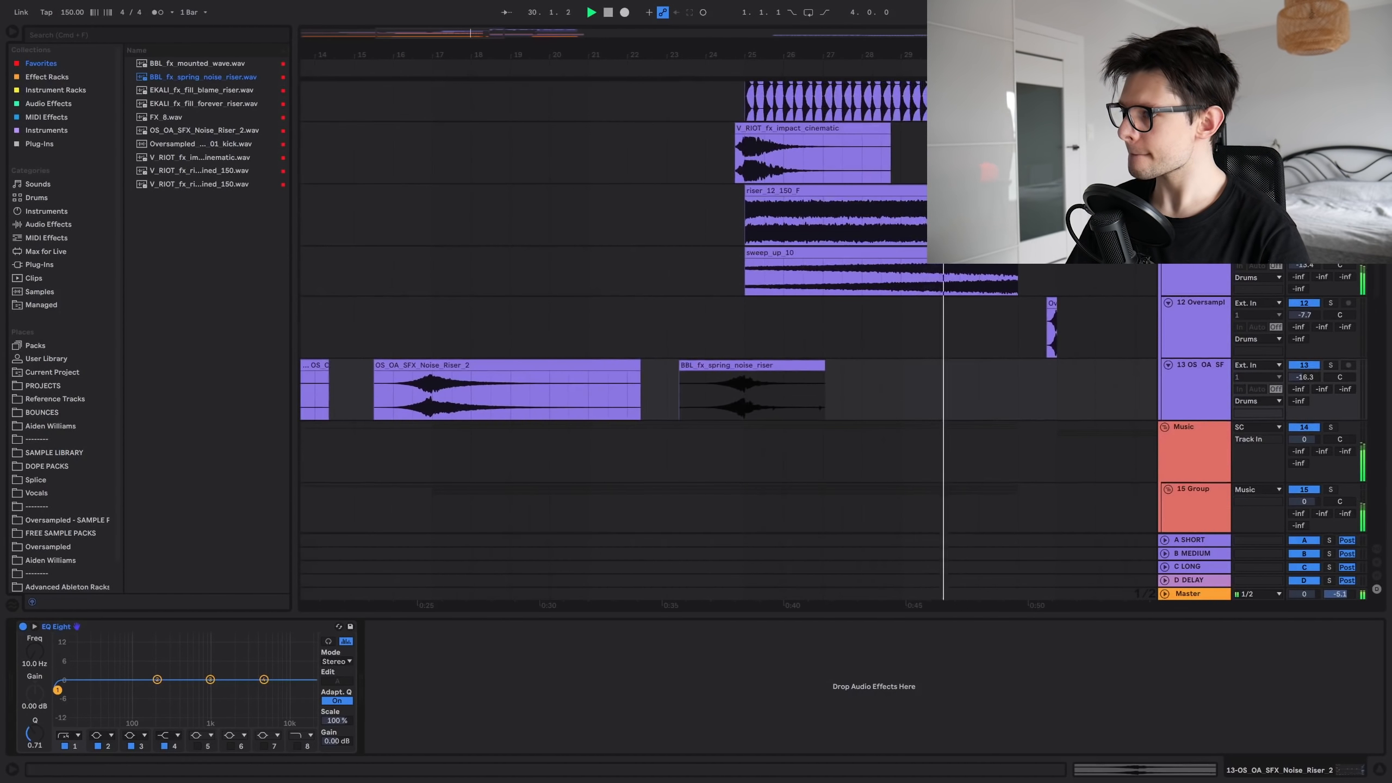
pyautogui.scroll(4, 1032, 326)
pyautogui.hscroll(4, 1031, 326)
pyautogui.scroll(-4, 867, 218)
pyautogui.hscroll(2, 867, 218)
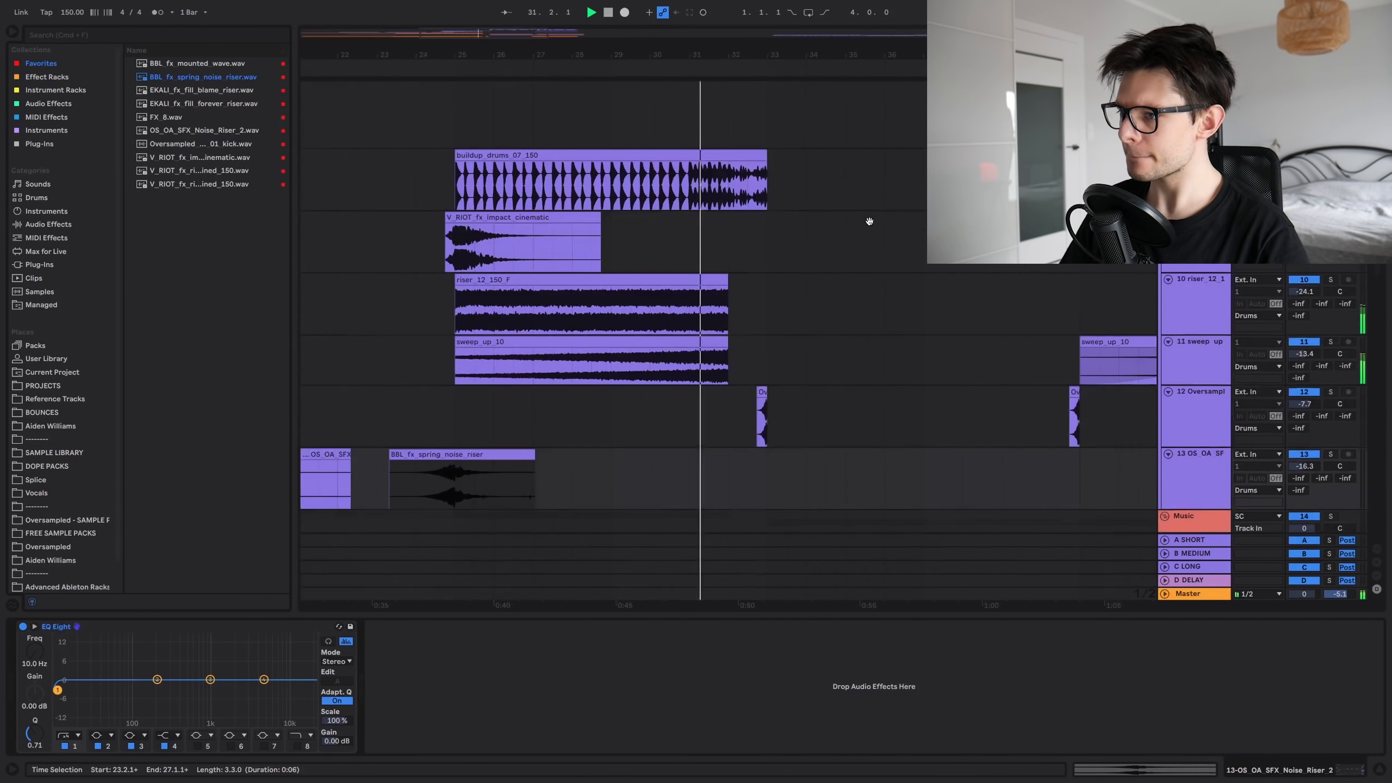
pyautogui.press('alt+super+l')
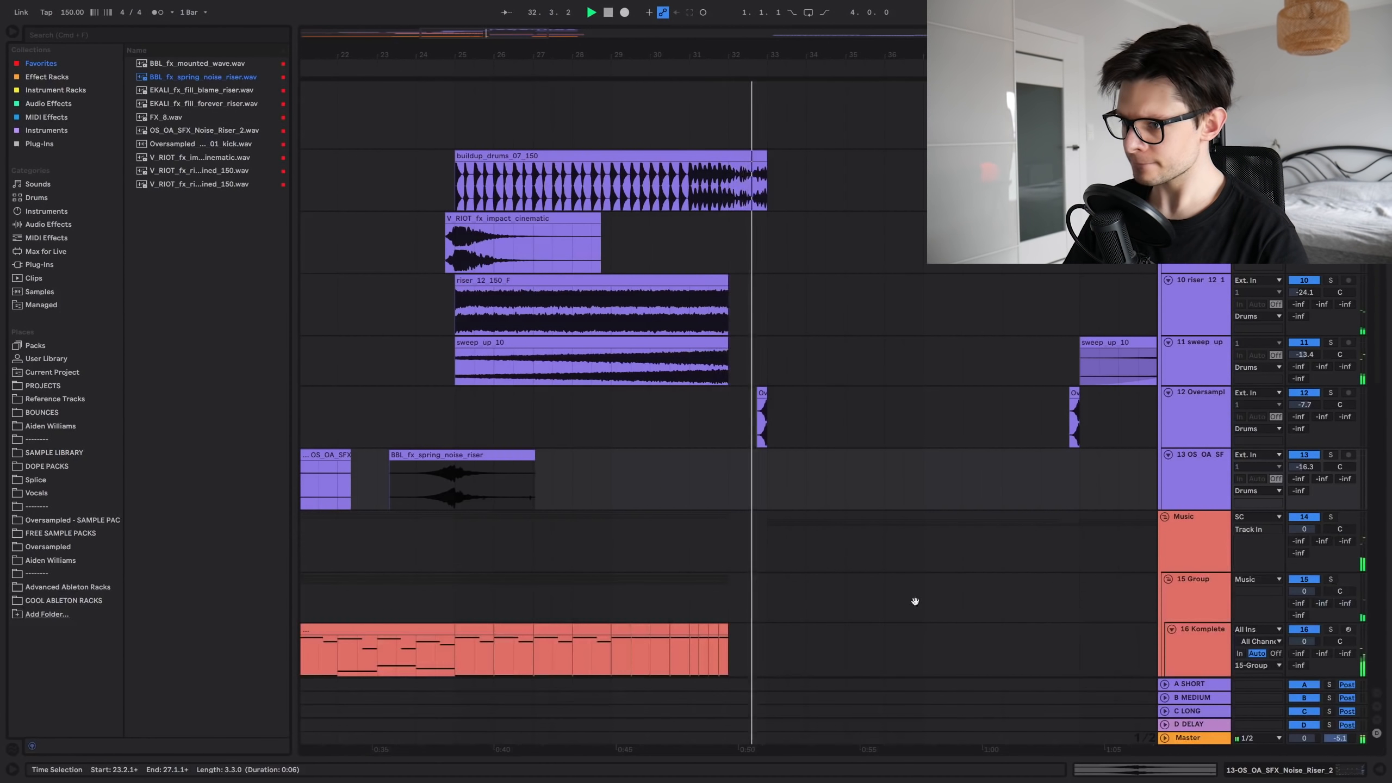
# Step: Listen through the drop while checking the music, lead and vocal tracks in the arrangement
pyautogui.scroll(-4, 795, 410)
pyautogui.hscroll(2, 795, 410)
pyautogui.scroll(2, 795, 410)
pyautogui.hscroll(-3, 796, 410)
pyautogui.click(808, 412)
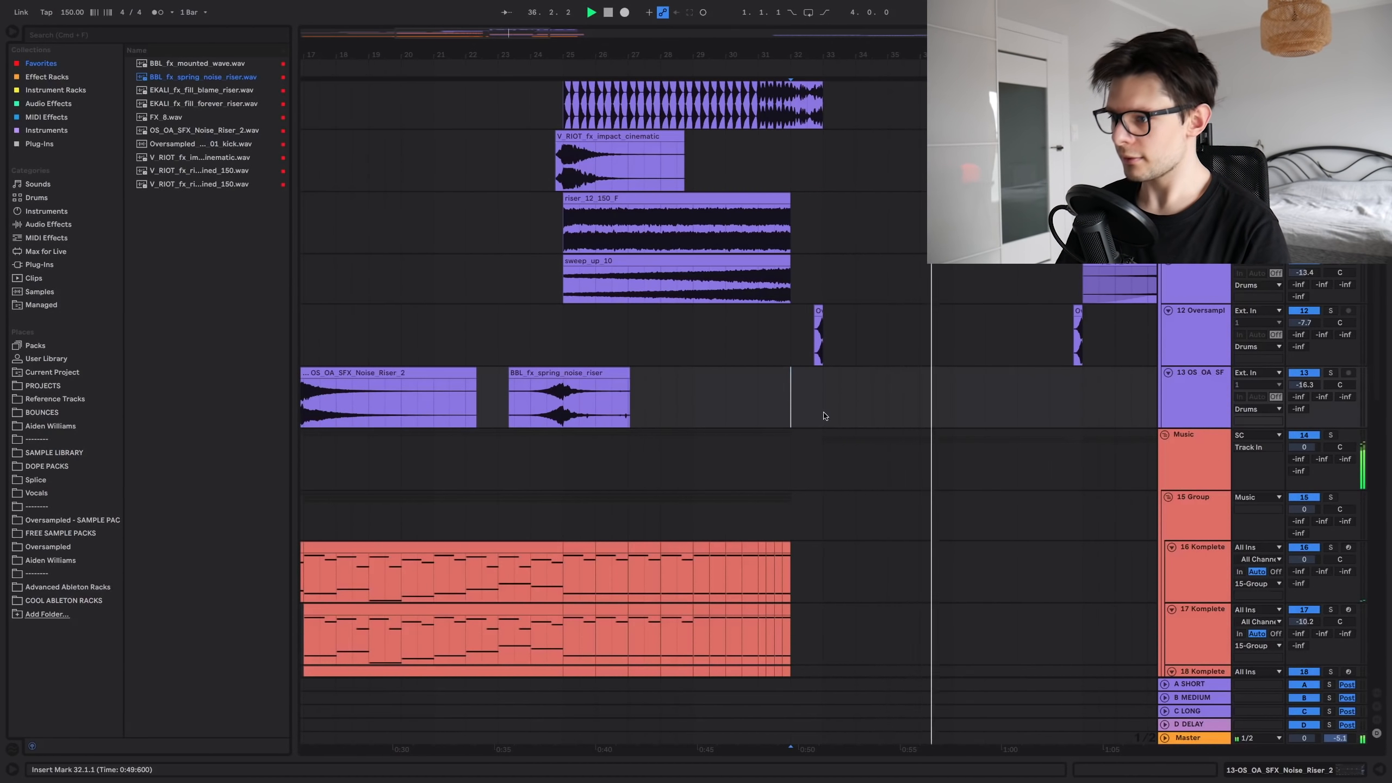
pyautogui.scroll(-10, 784, 539)
pyautogui.moveTo(785, 540); pyautogui.dragTo(783, 231)
pyautogui.moveTo(811, 333); pyautogui.dragTo(802, 240)
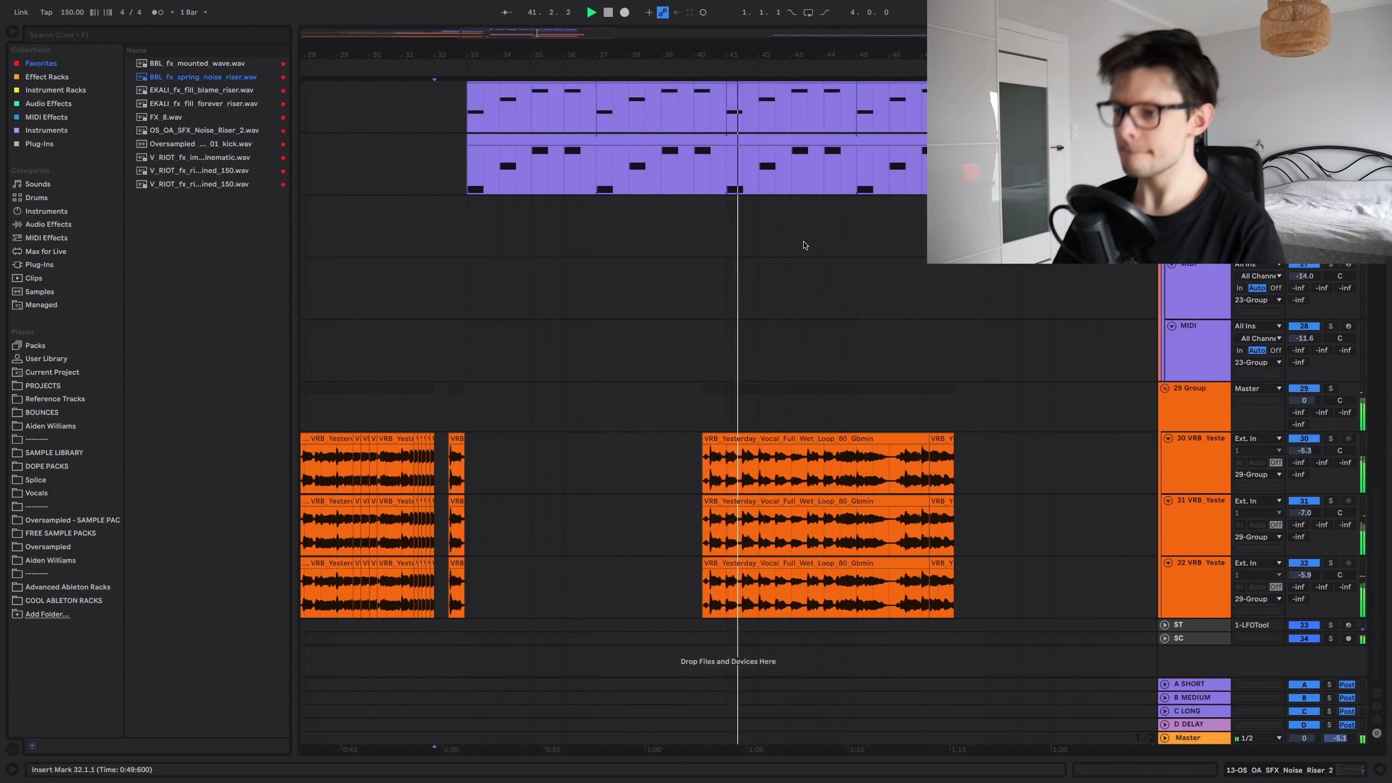
pyautogui.scroll(-4, 798, 250)
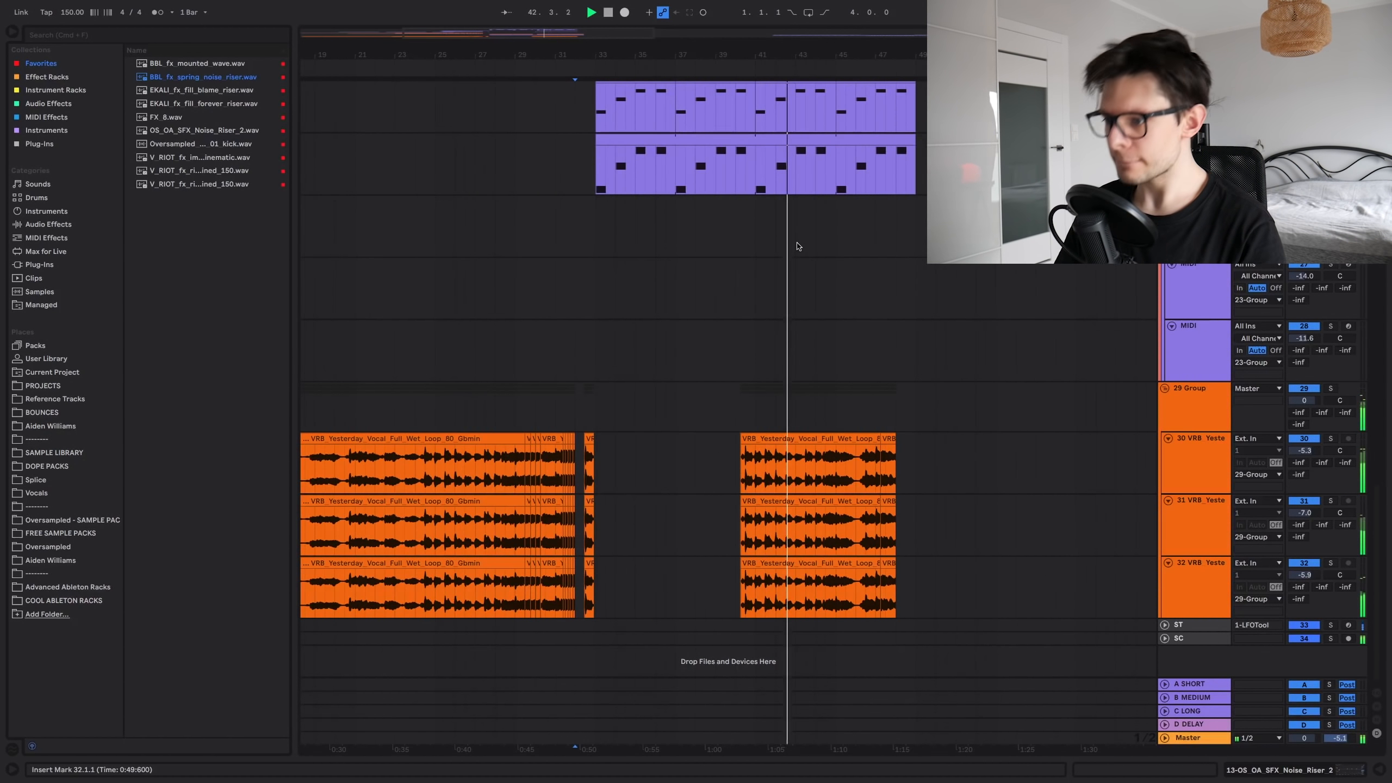
pyautogui.scroll(4, 795, 242)
pyautogui.scroll(-5, 796, 242)
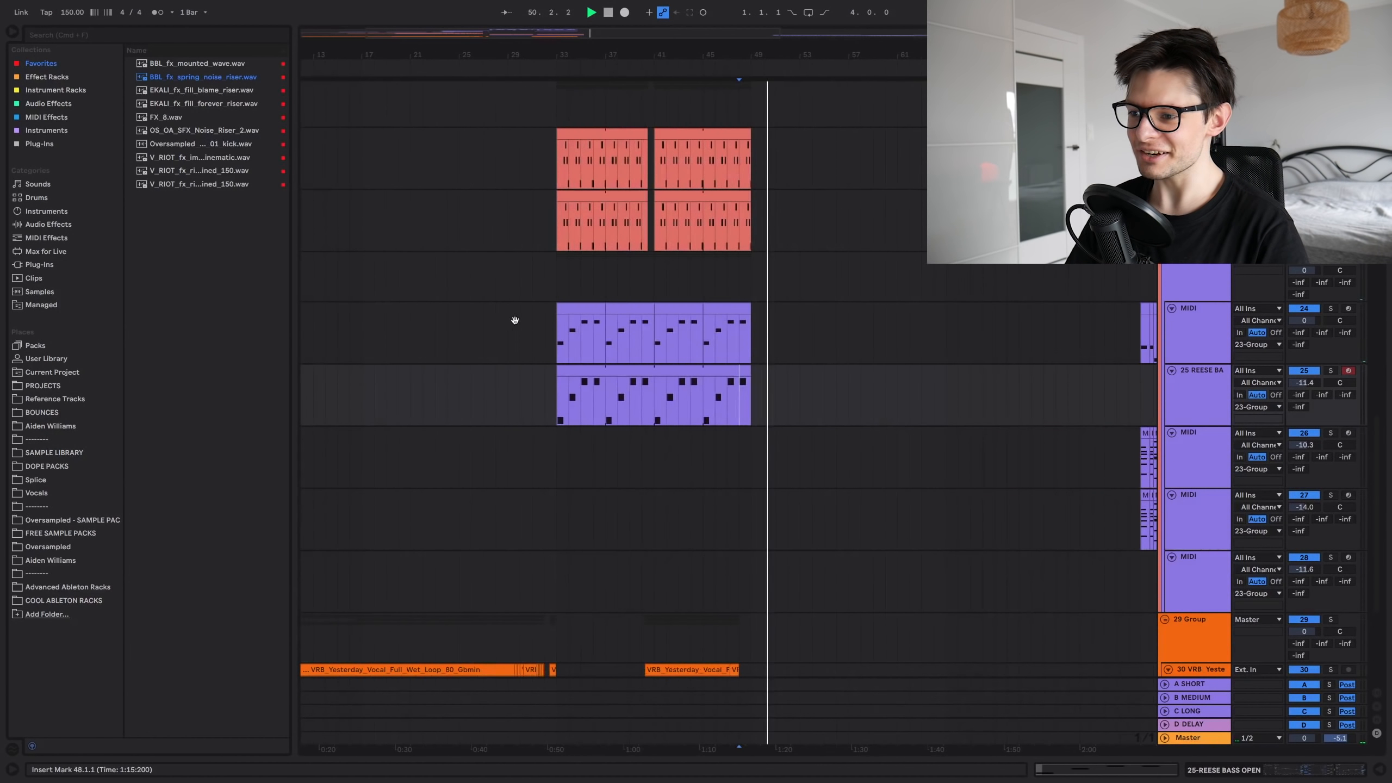
# Step: Save the current Live set
pyautogui.moveTo(515, 320); pyautogui.dragTo(555, 286)
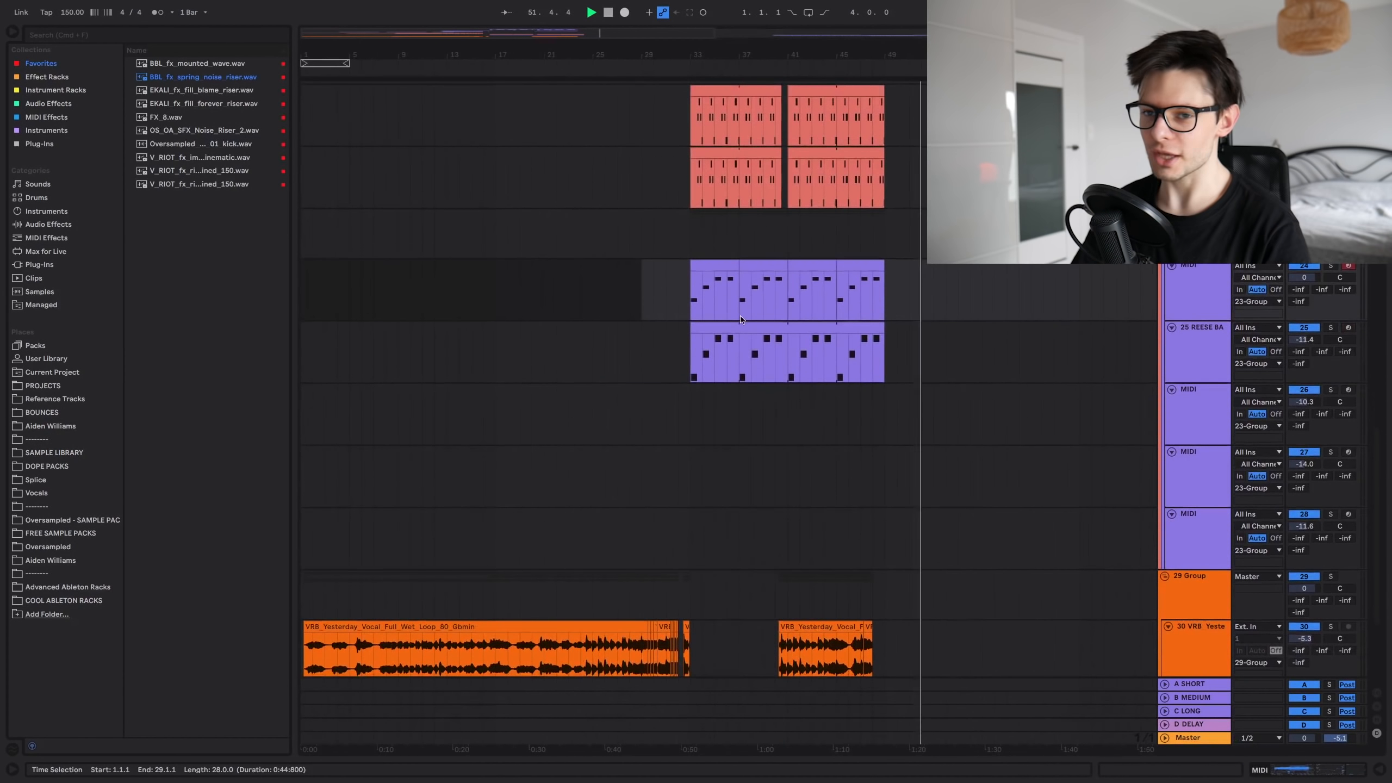
pyautogui.press('super+s')
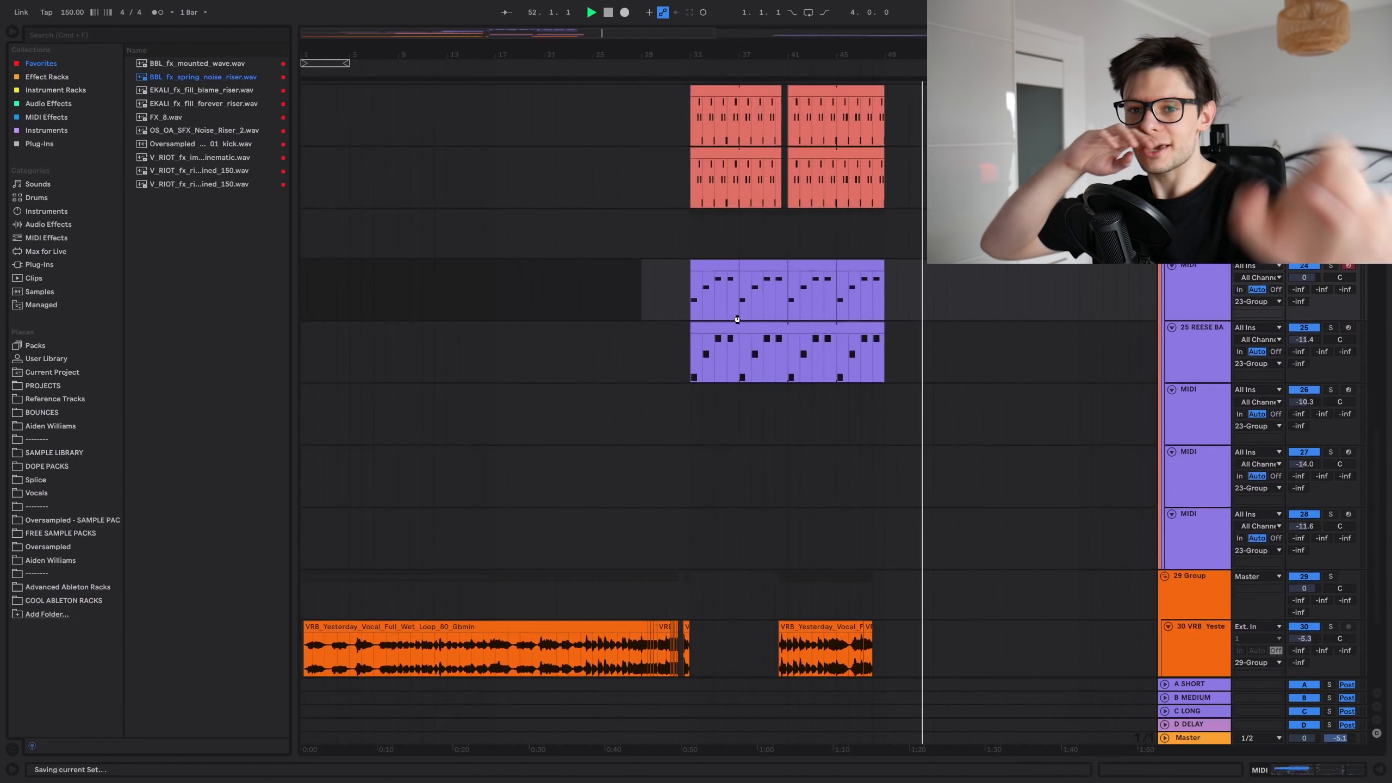
pyautogui.click(664, 350)
pyautogui.scroll(6, 639, 433)
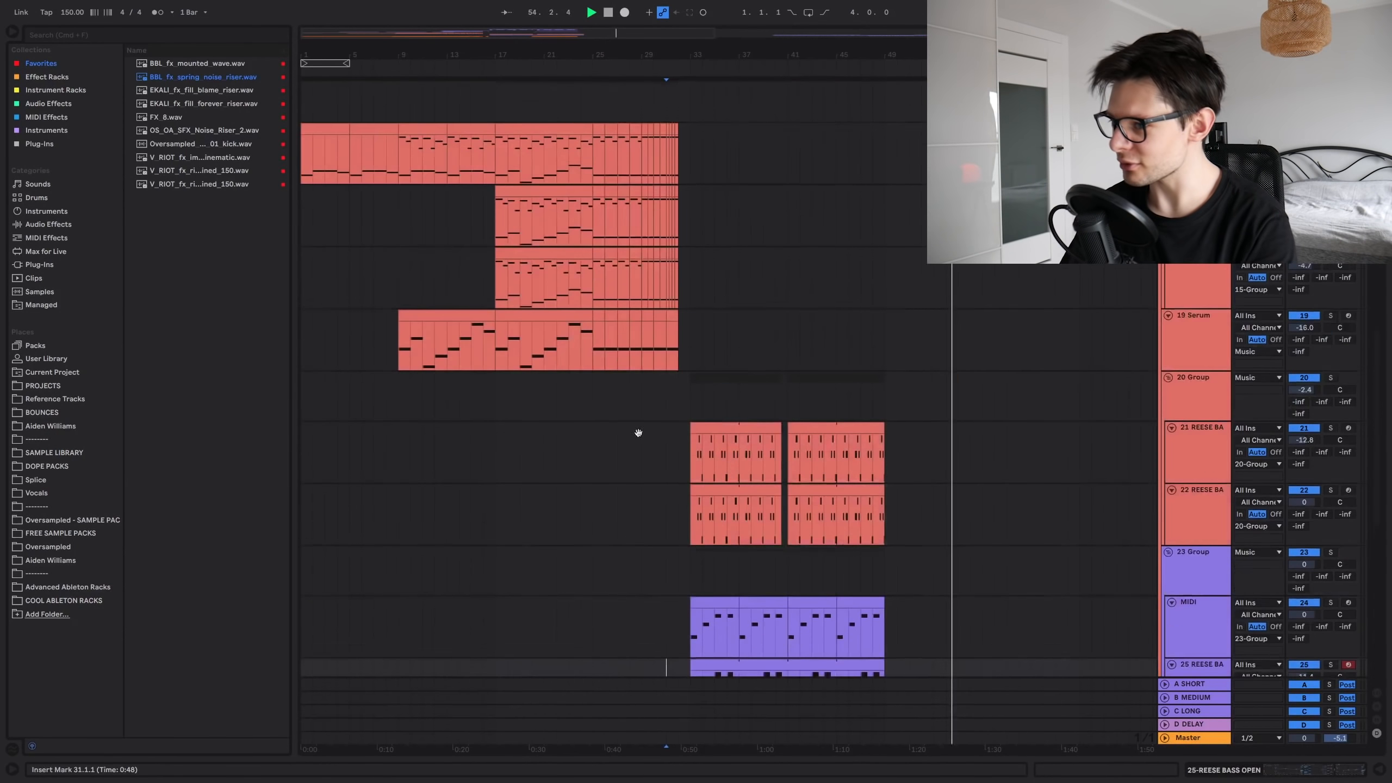
pyautogui.scroll(10, 639, 433)
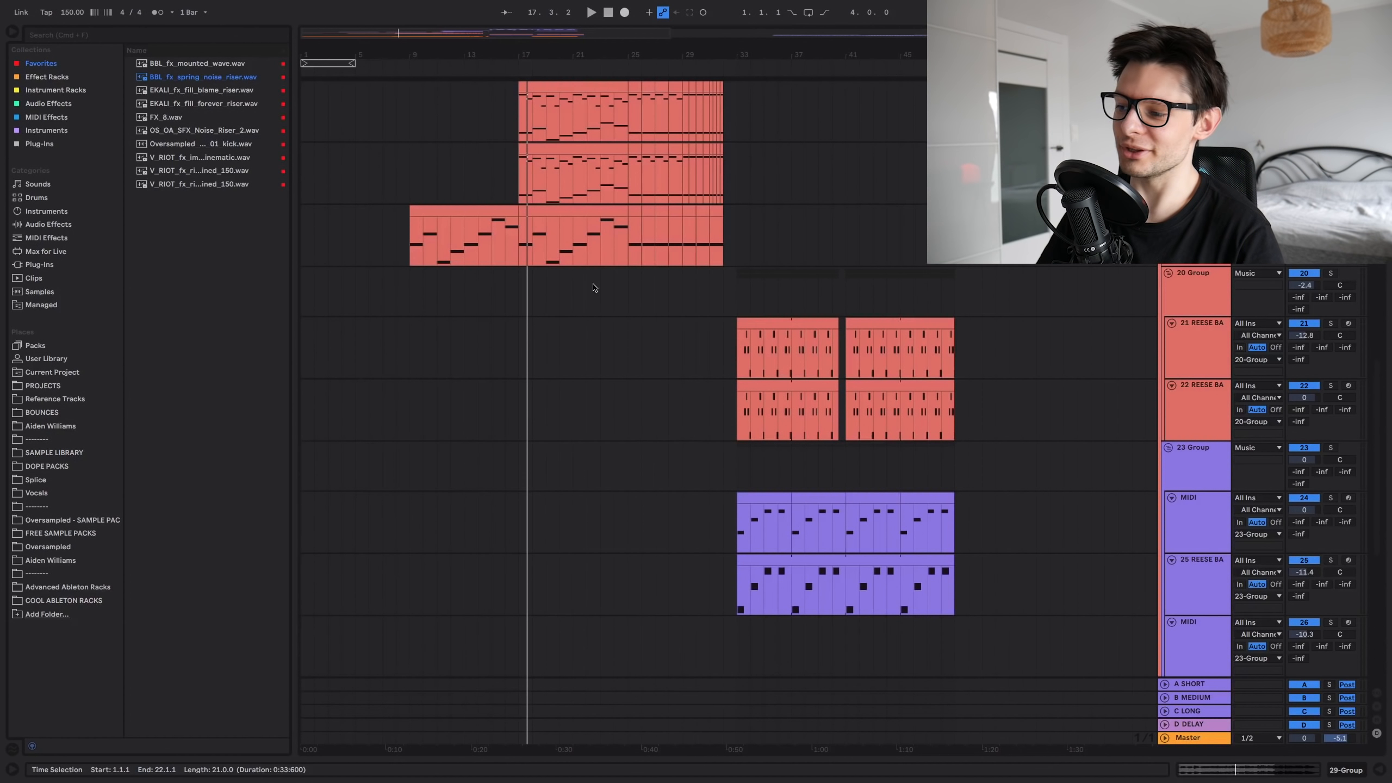
pyautogui.scroll(10, 595, 288)
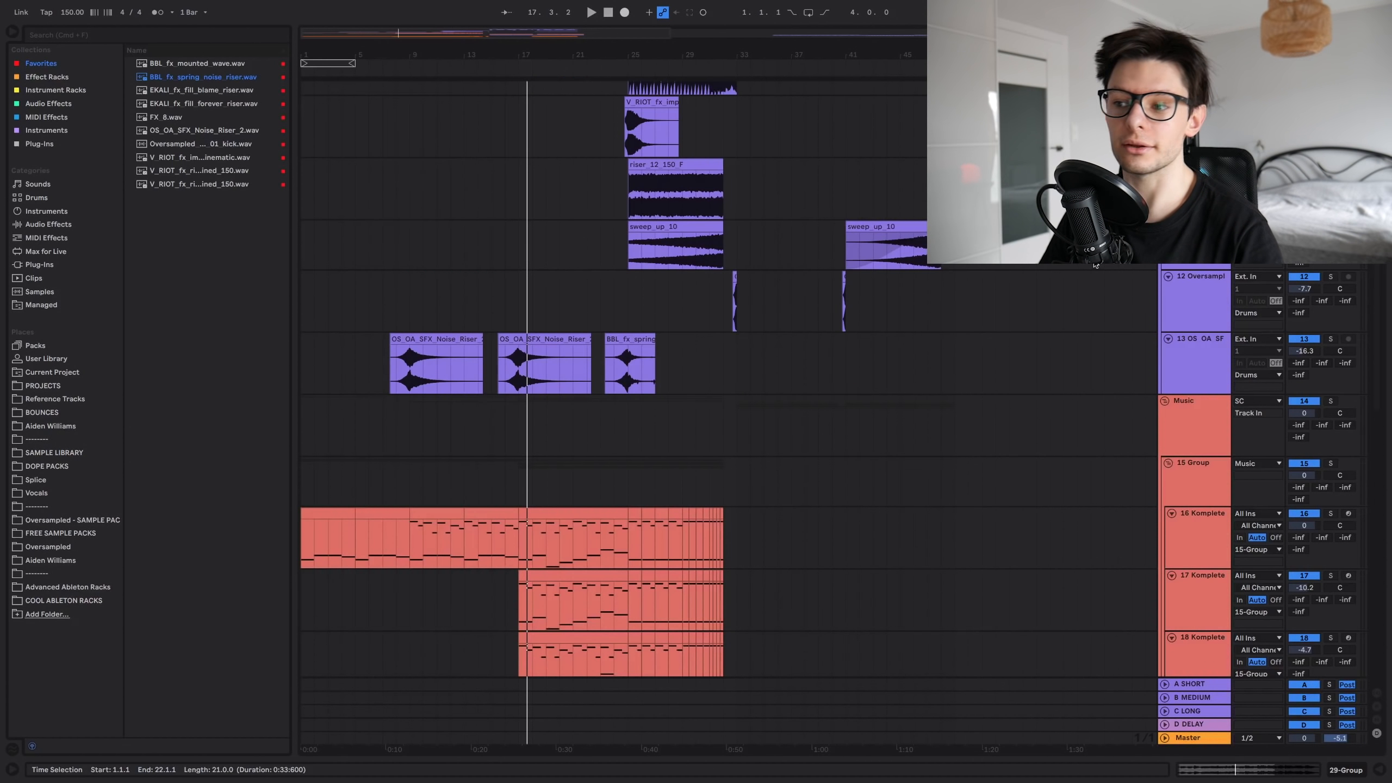